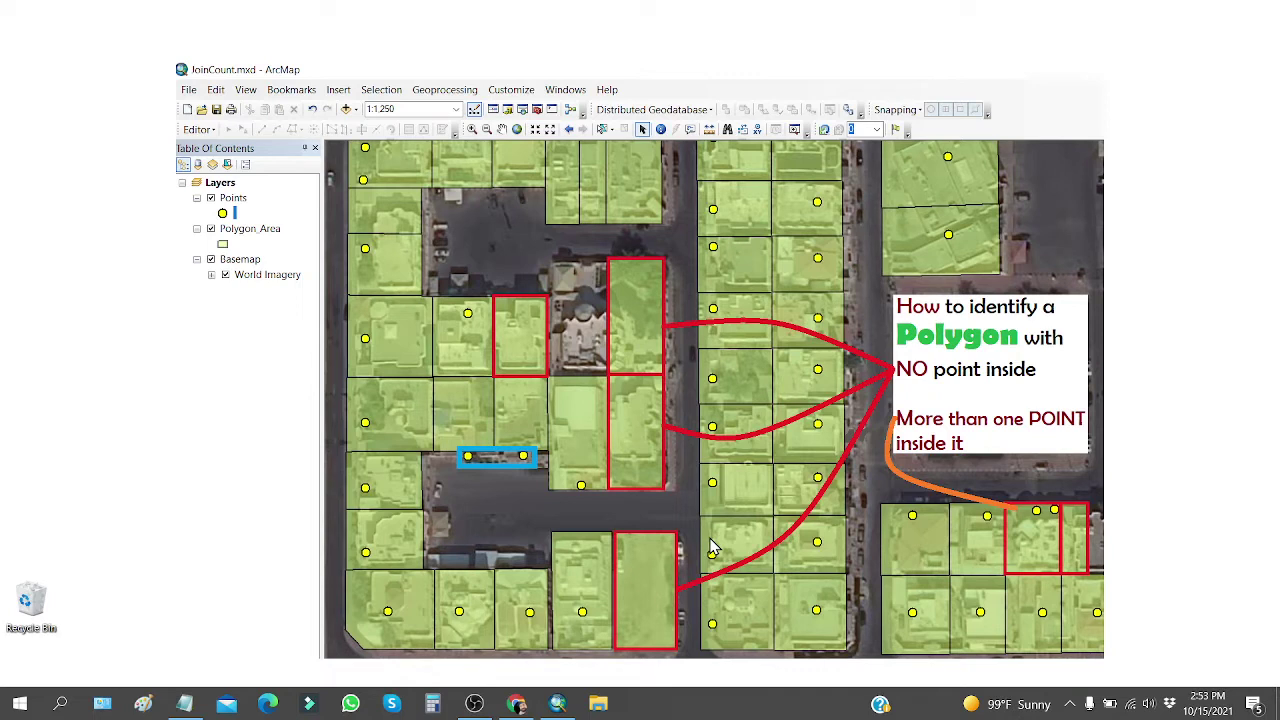
Switch to Chrome to view the ArcMap Spatial Join demo video and the Spatial Join help page, then minimize the browser.
{"action": "left_click", "coordinate": [516, 703]}
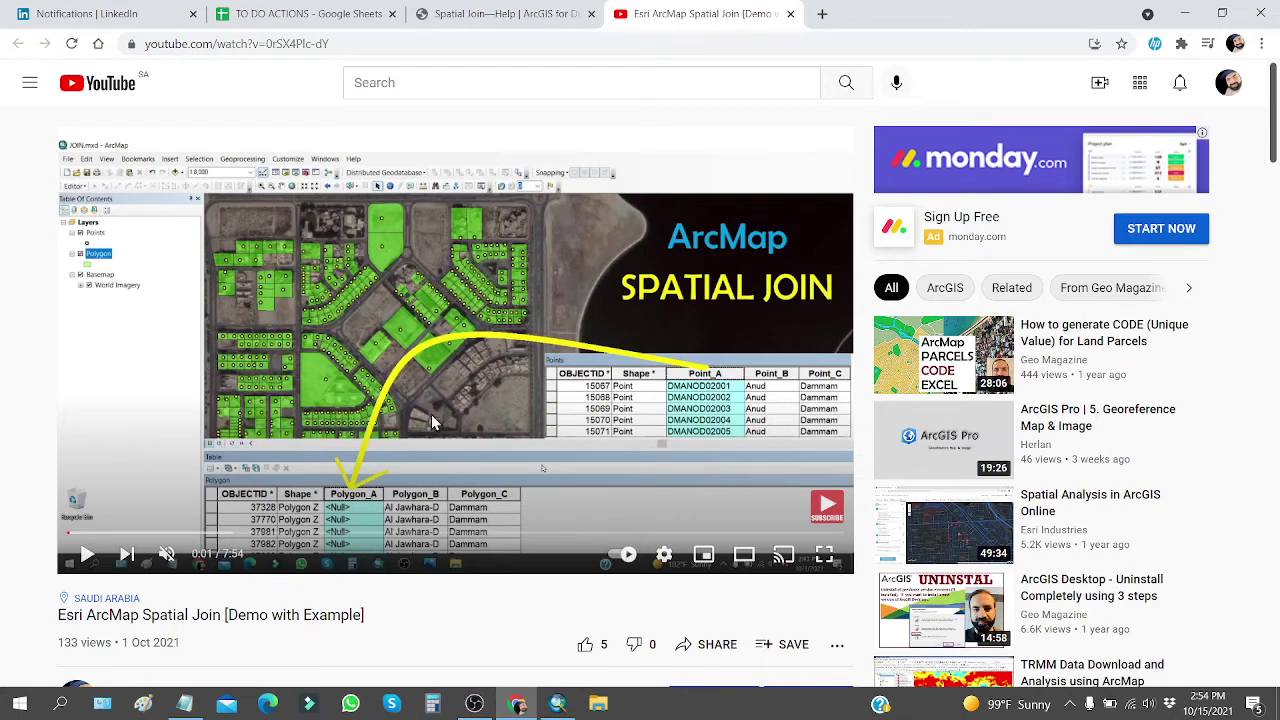
{"action": "left_click", "coordinate": [457, 20]}
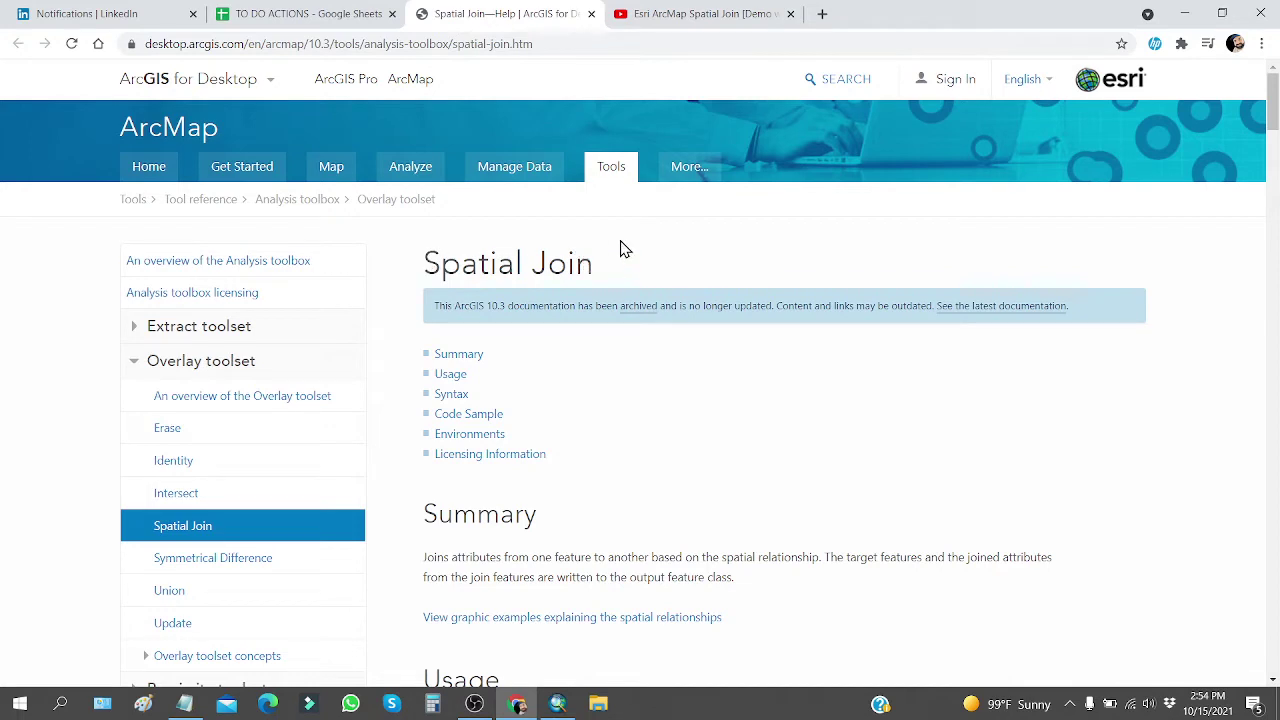
{"action": "left_click", "coordinate": [668, 16]}
{"action": "left_click", "coordinate": [1187, 22]}
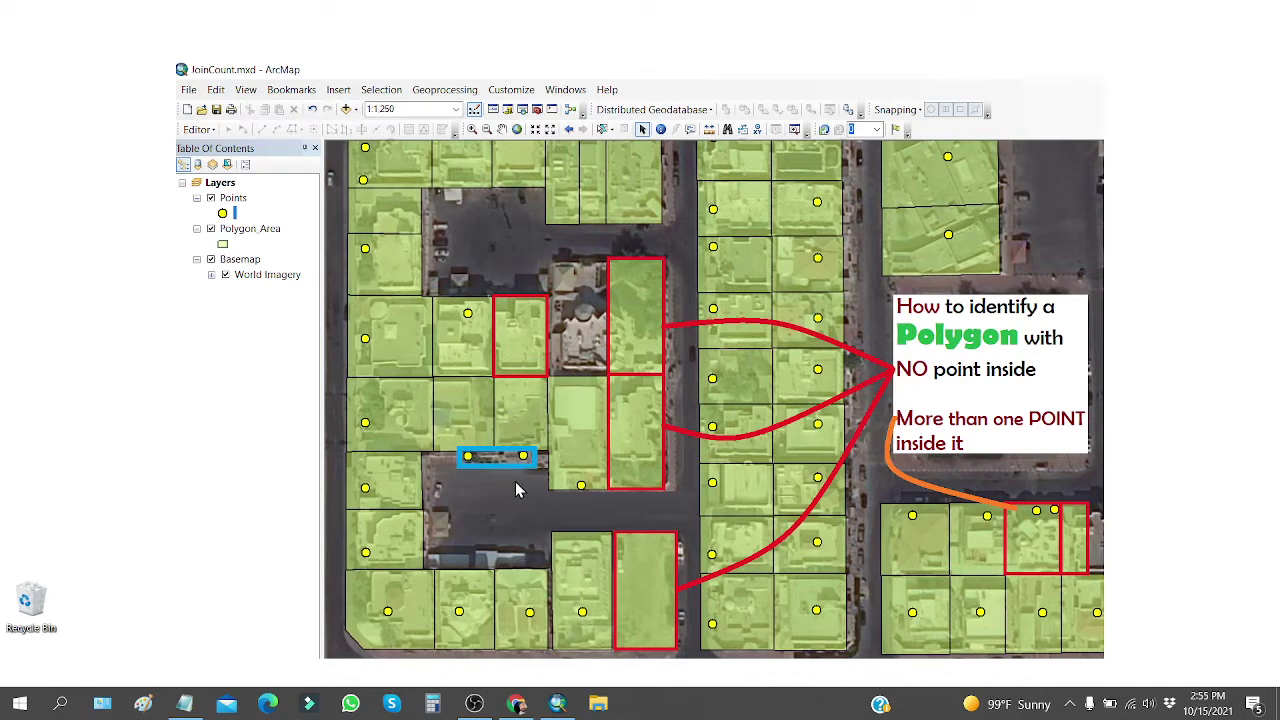
Switch to ArcMap and check the installed ArcGIS Desktop version and license information.
{"action": "left_click", "coordinate": [557, 703]}
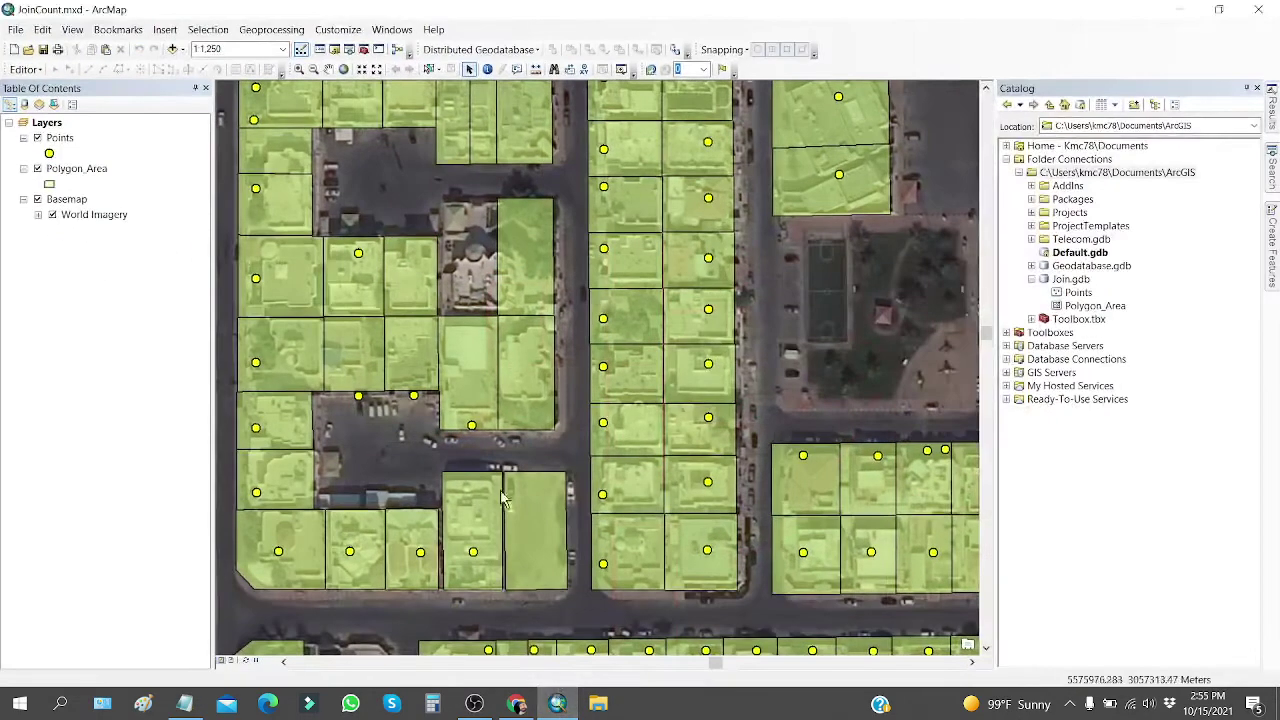
{"action": "left_click", "coordinate": [433, 30]}
{"action": "left_click", "coordinate": [450, 85]}
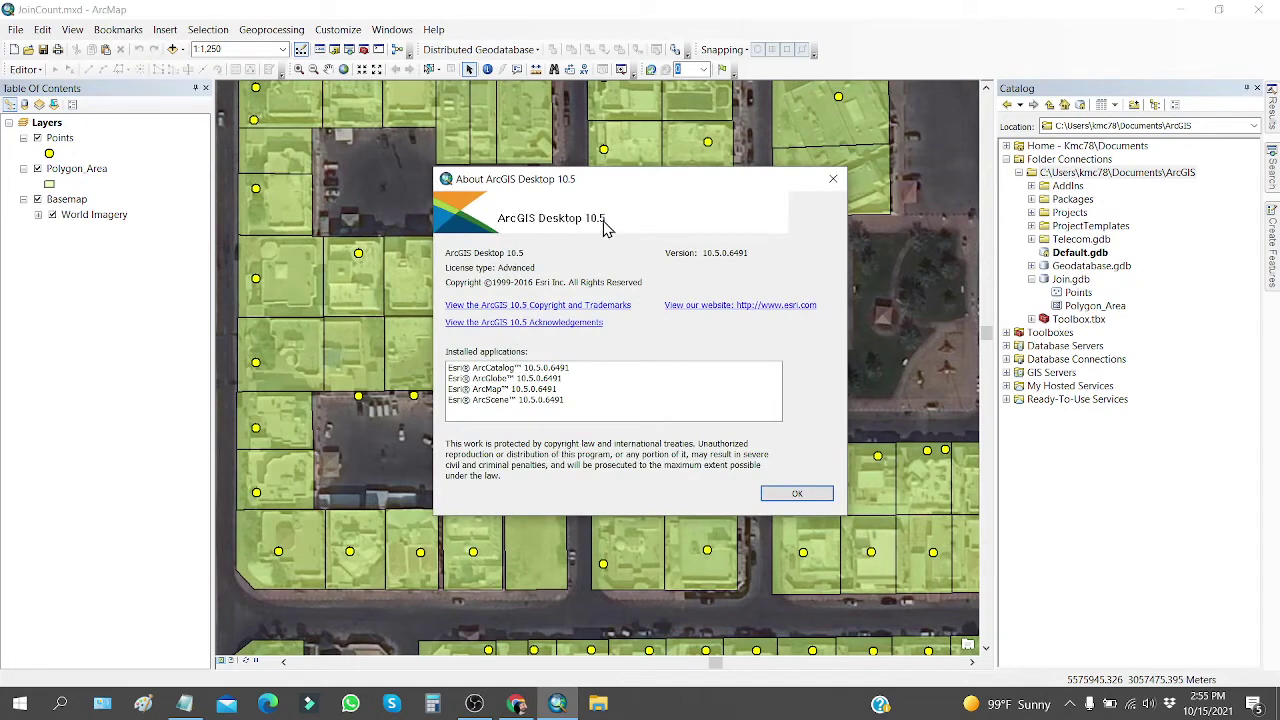
{"action": "left_click", "coordinate": [800, 493]}
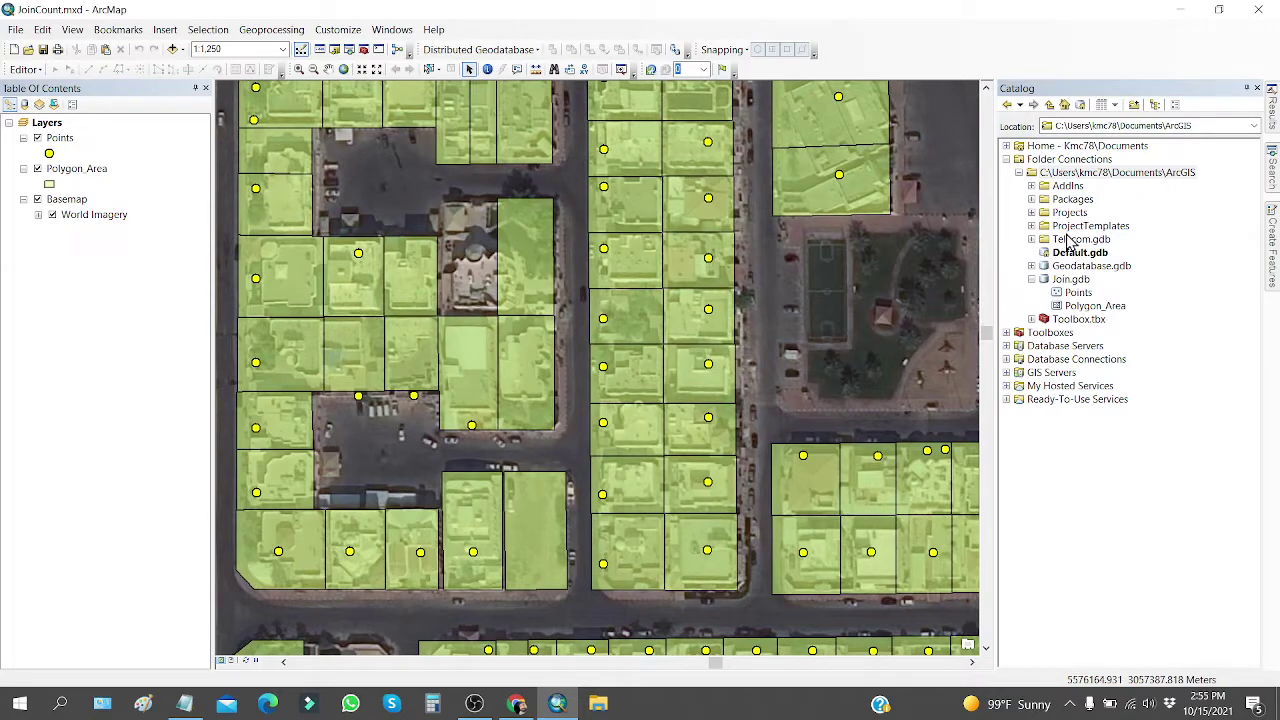
{"action": "left_click", "coordinate": [1108, 176]}
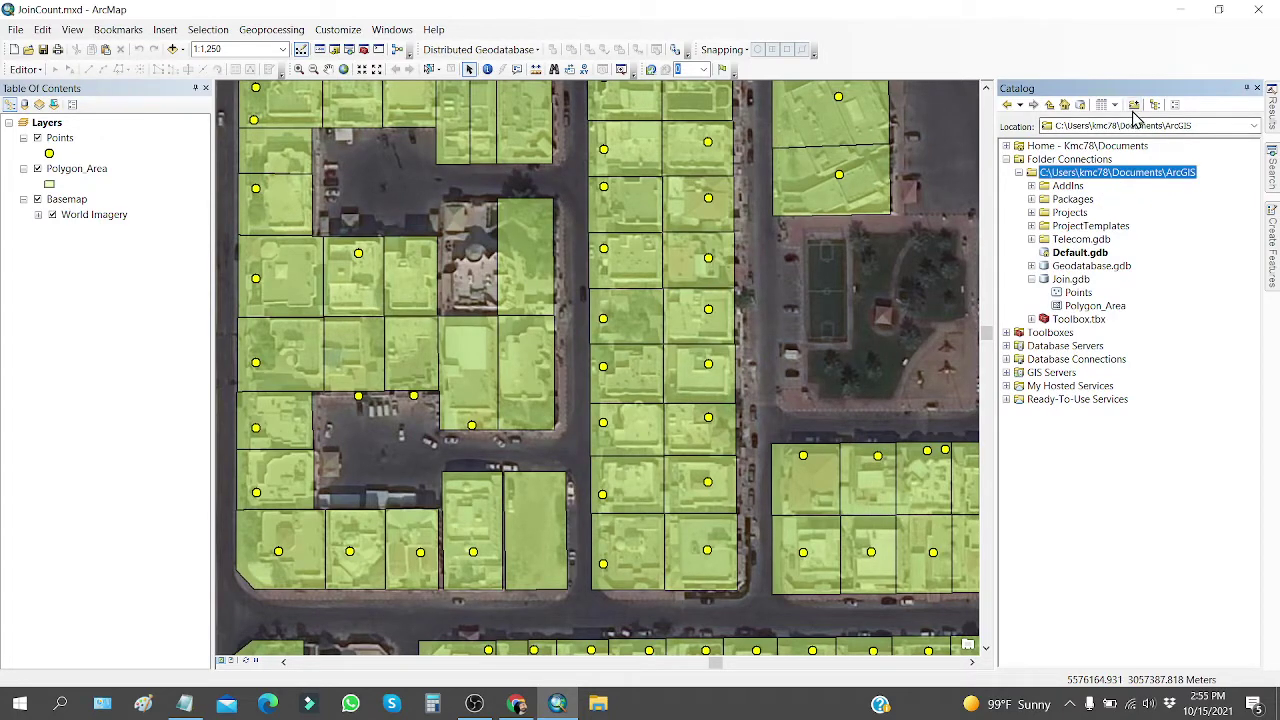
{"action": "left_click", "coordinate": [1133, 104]}
{"action": "left_click_drag", "start_coordinate": [612, 226], "coordinate": [583, 194]}
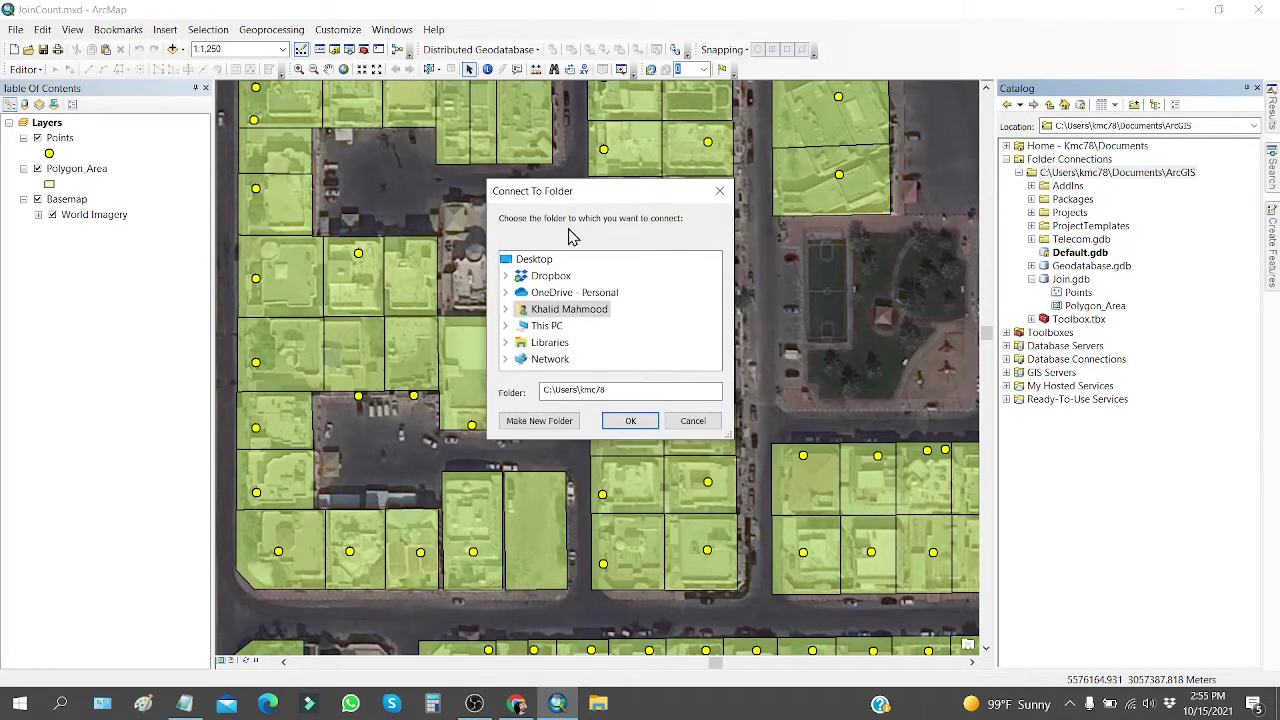
{"action": "left_click", "coordinate": [506, 309]}
{"action": "scroll", "coordinate": [665, 325], "scroll_direction": "down", "scroll_amount": 3}
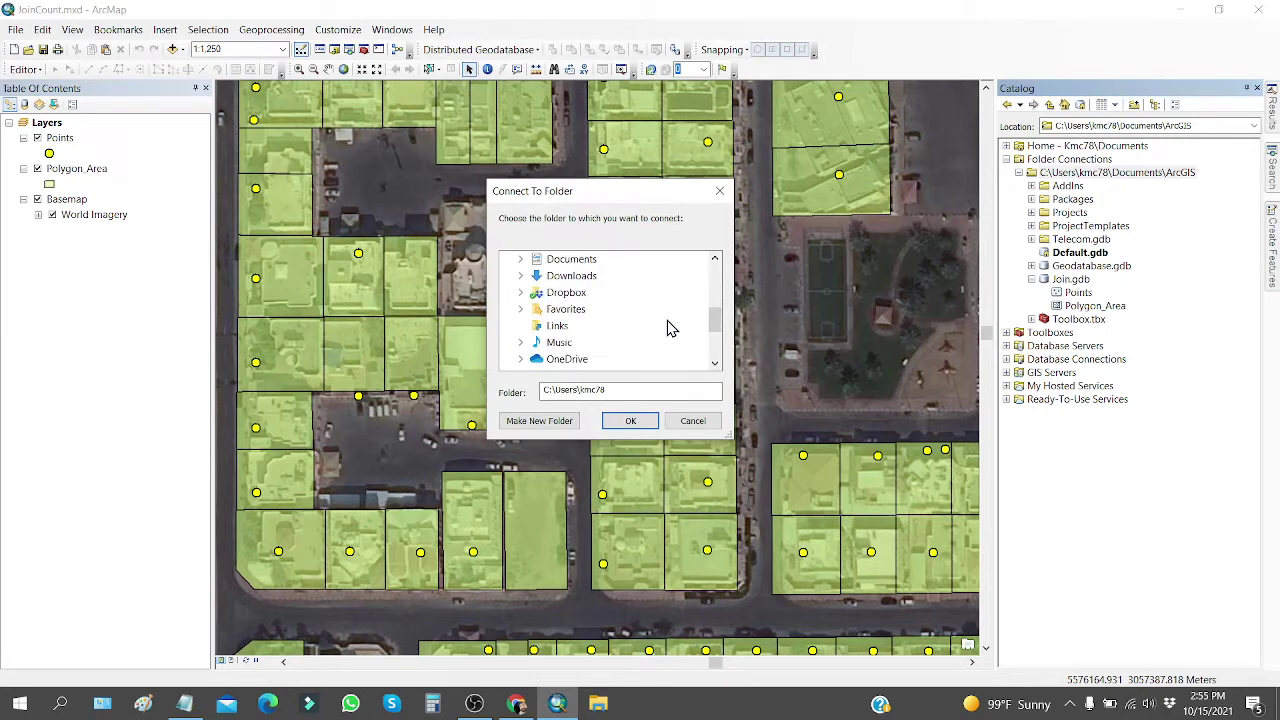
{"action": "left_click", "coordinate": [520, 259]}
{"action": "left_click", "coordinate": [536, 293]}
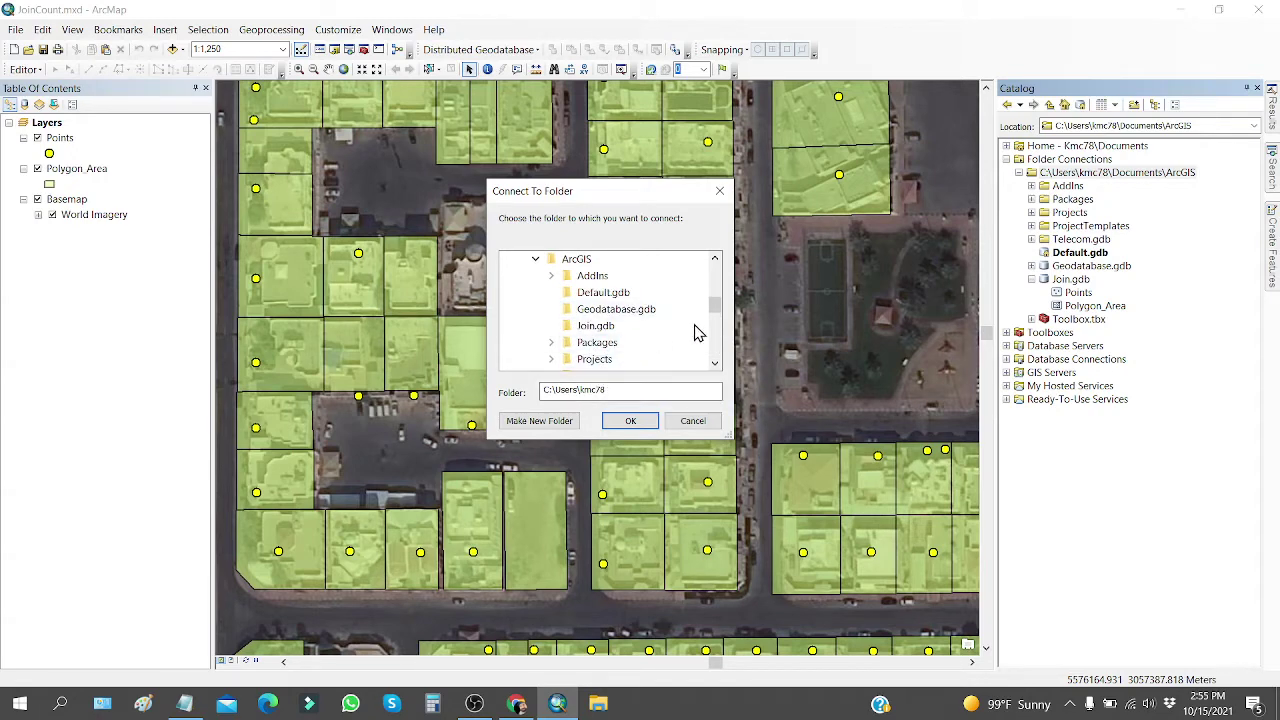
{"action": "left_click", "coordinate": [620, 293]}
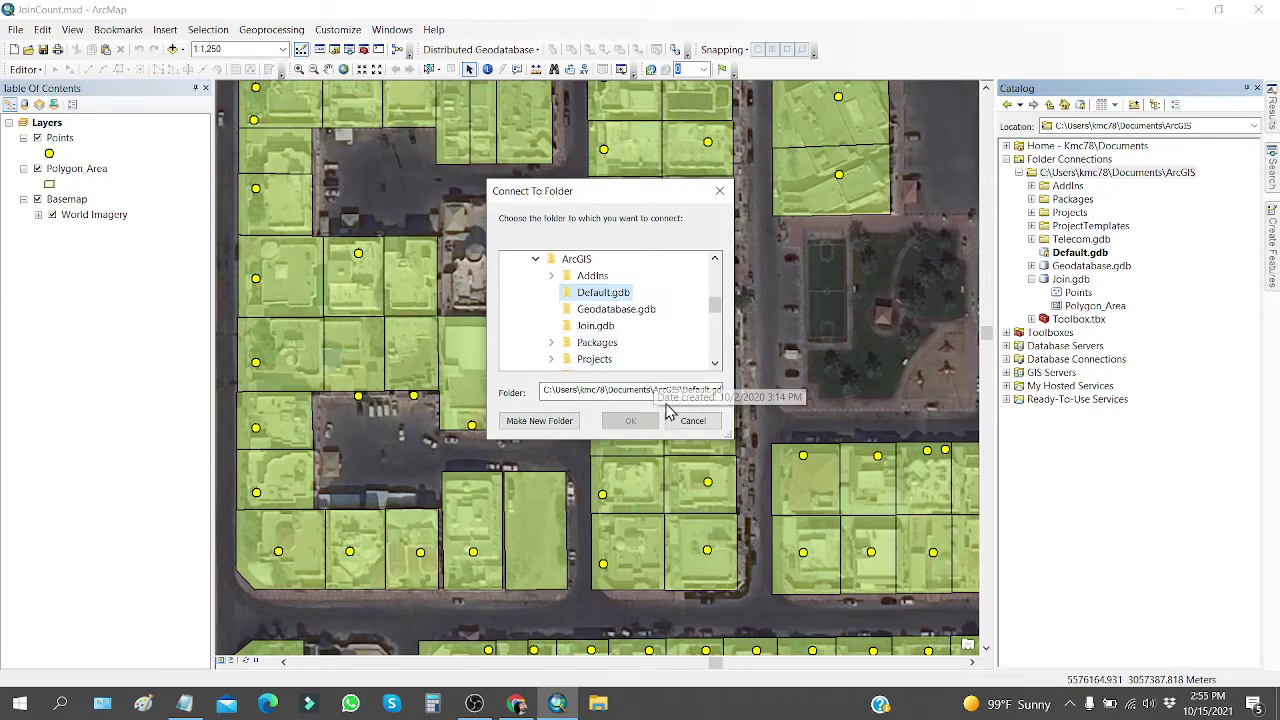
{"action": "left_click", "coordinate": [693, 421]}
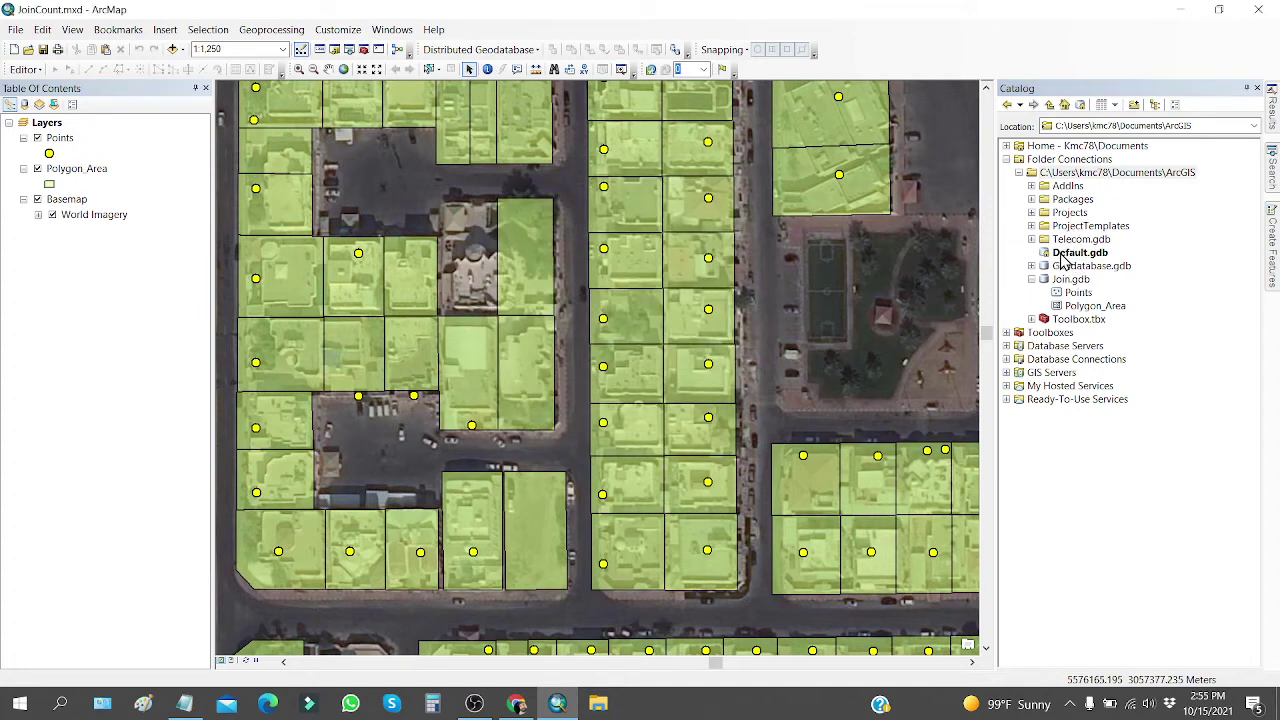
Locate Default.gdb and Join.gdb in the catalog, then examine the Polygon_A field in the Polygon_Area layer's attribute table.
{"action": "left_click", "coordinate": [1075, 254]}
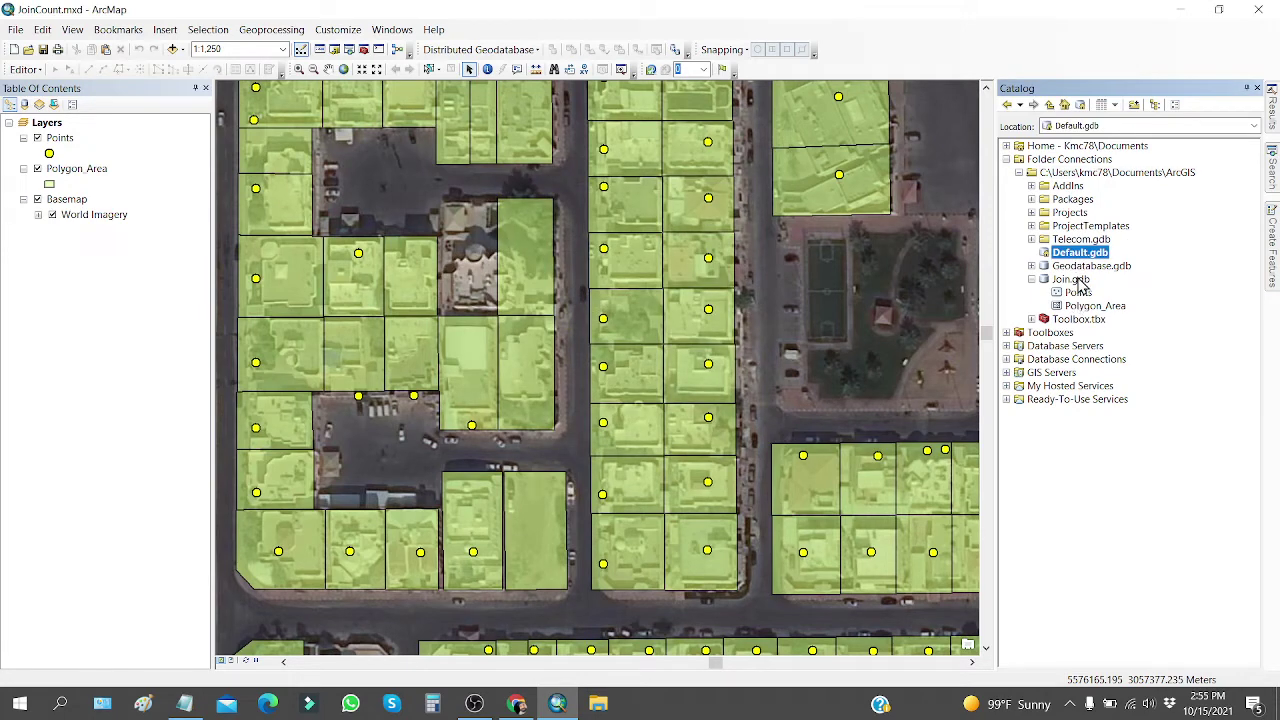
{"action": "left_click", "coordinate": [1068, 280]}
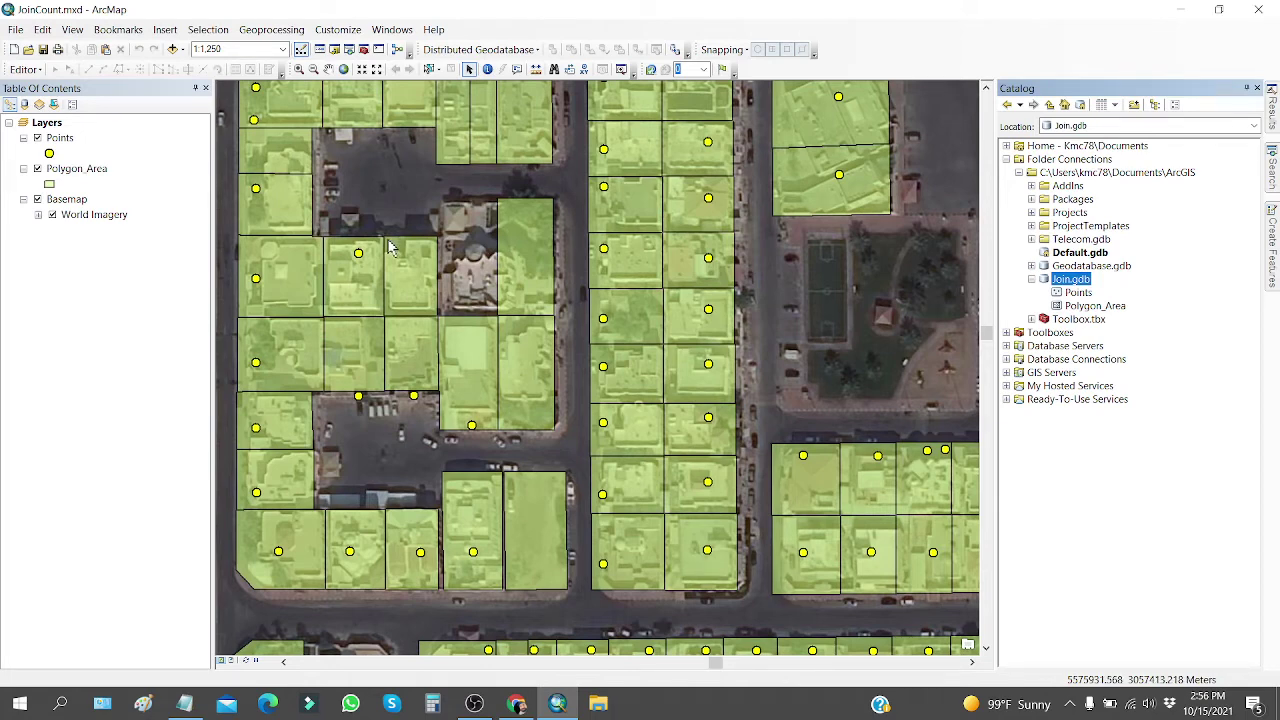
{"action": "right_click", "coordinate": [92, 172]}
{"action": "left_click", "coordinate": [127, 222]}
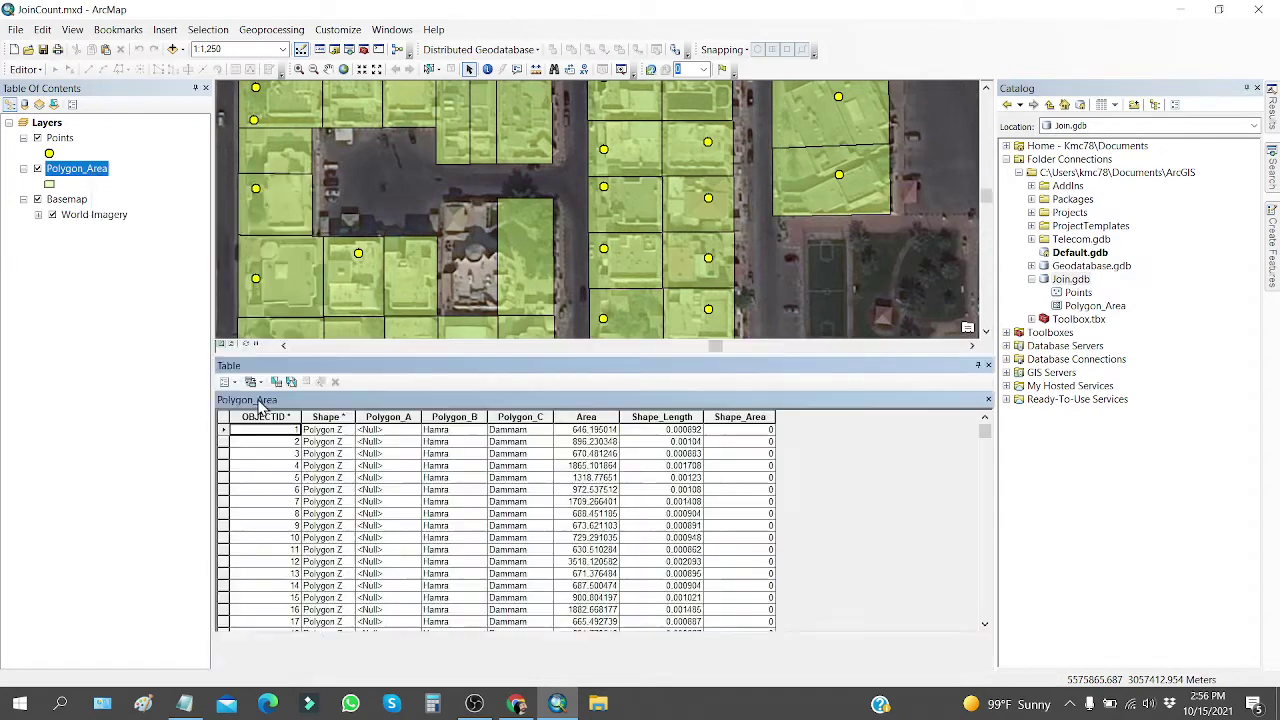
{"action": "left_click", "coordinate": [387, 417]}
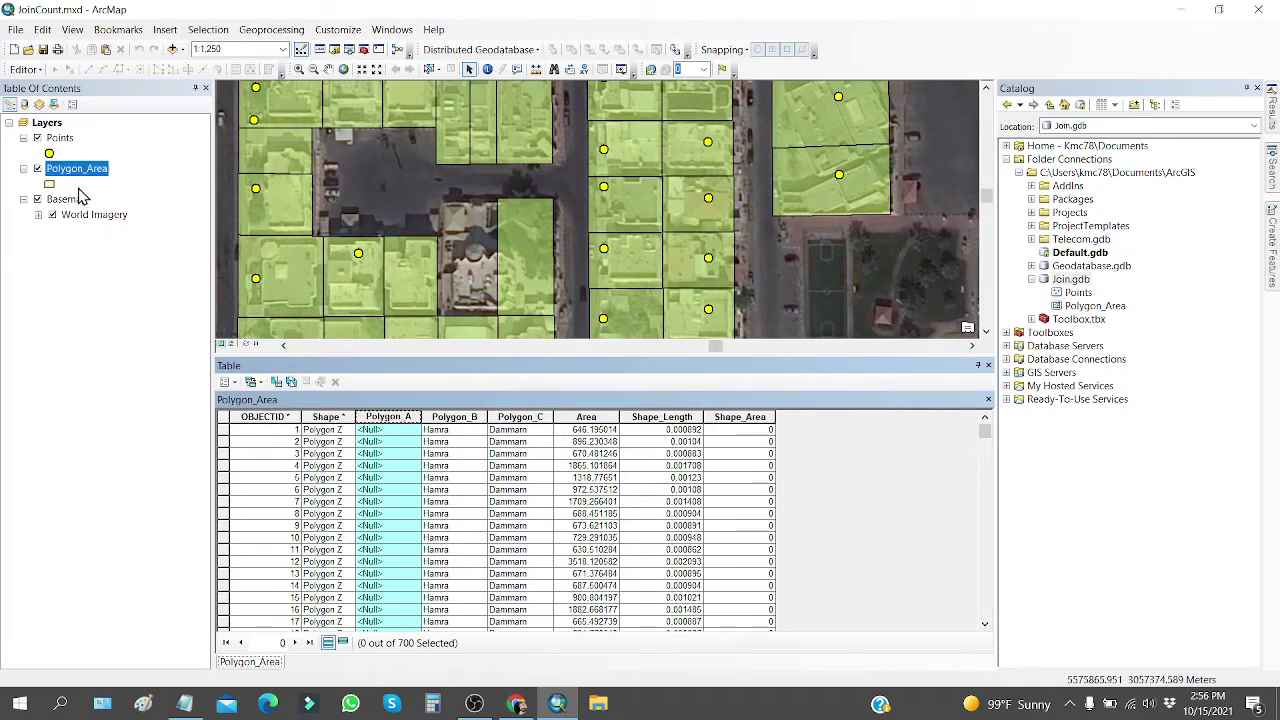
Examine the Point_A field in the Points attribute table with its column widened, compare it with Polygon_A, and close the tables.
{"action": "left_click", "coordinate": [62, 139], "text": "ctrl"}
{"action": "right_click", "coordinate": [68, 146]}
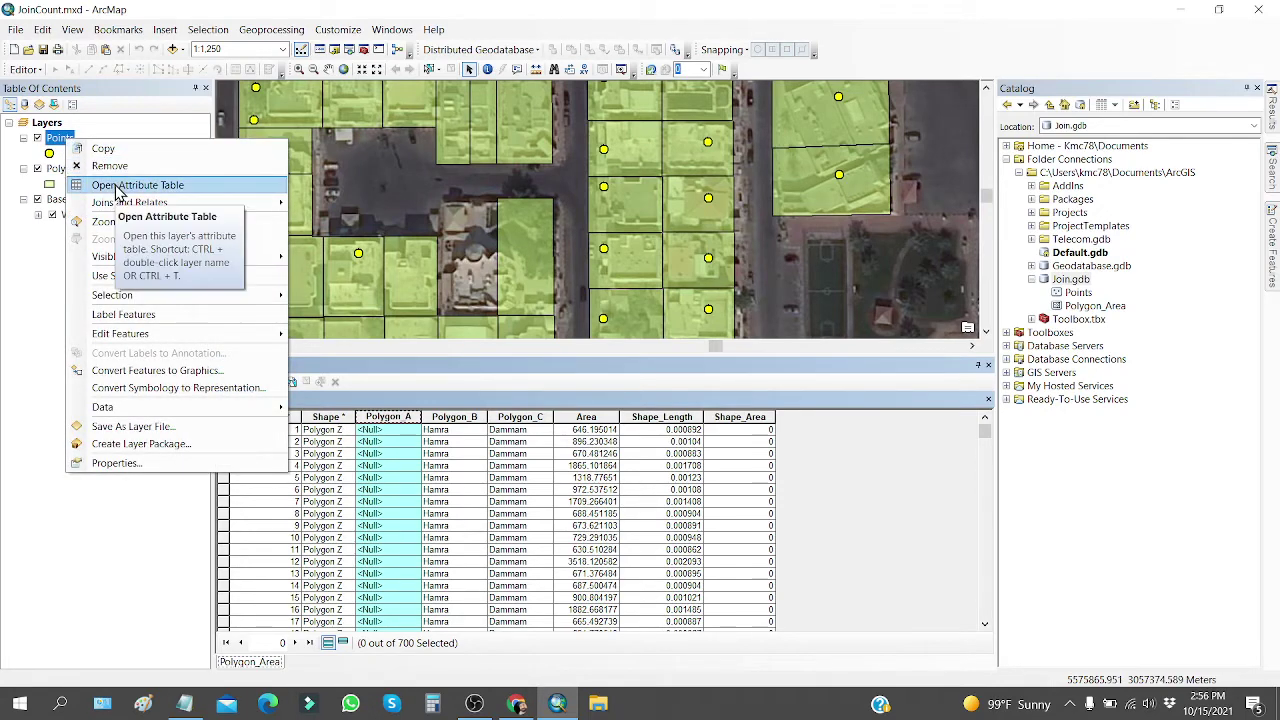
{"action": "left_click", "coordinate": [120, 192]}
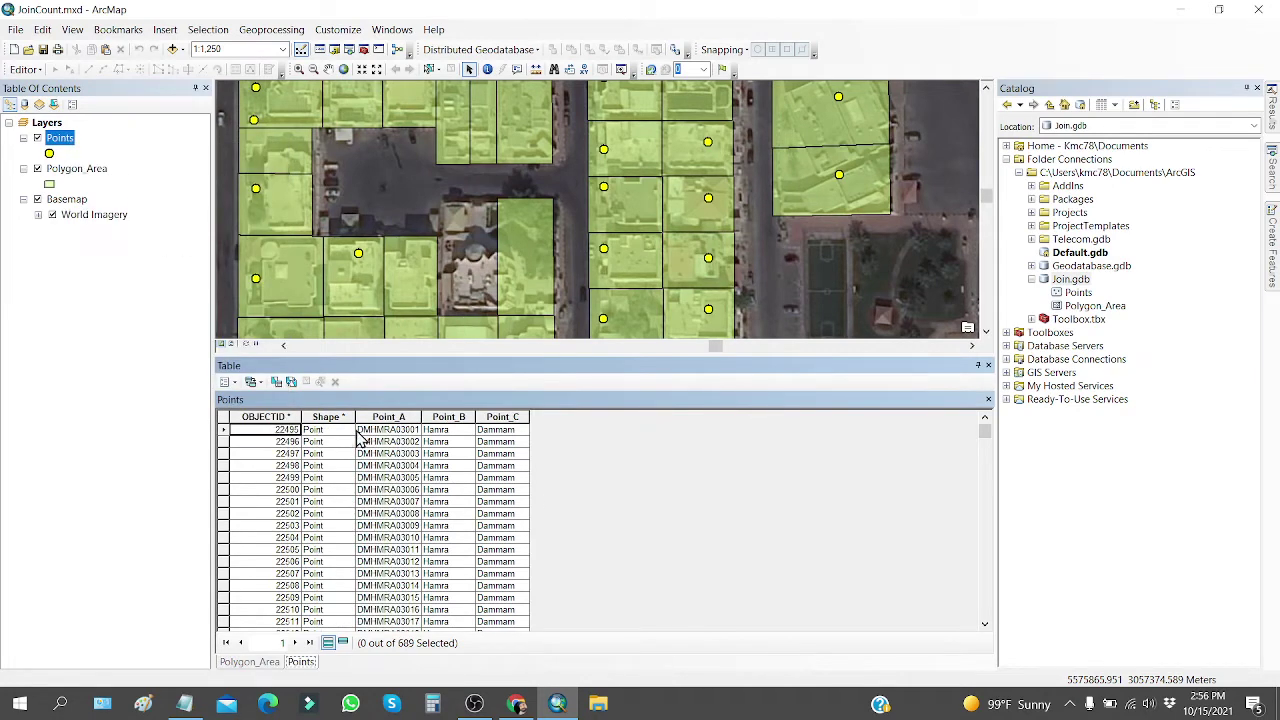
{"action": "left_click", "coordinate": [376, 418]}
{"action": "left_click_drag", "start_coordinate": [421, 416], "coordinate": [441, 416]}
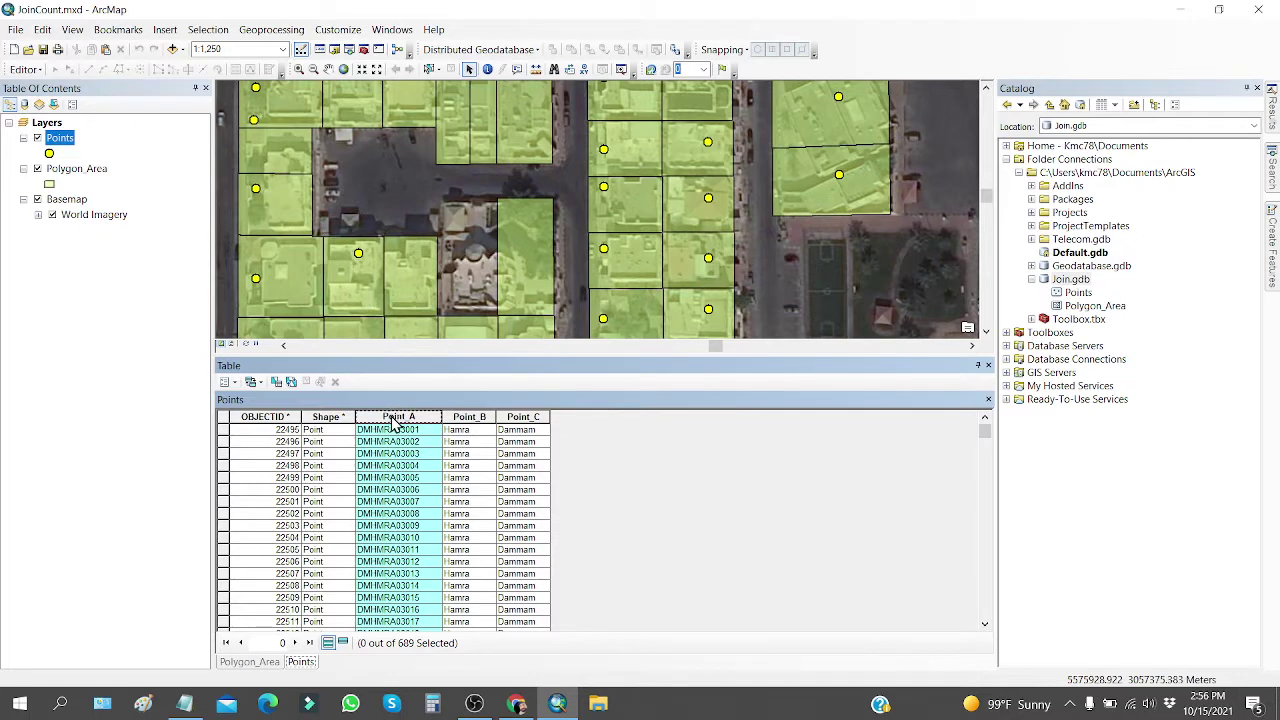
{"action": "left_click", "coordinate": [250, 662]}
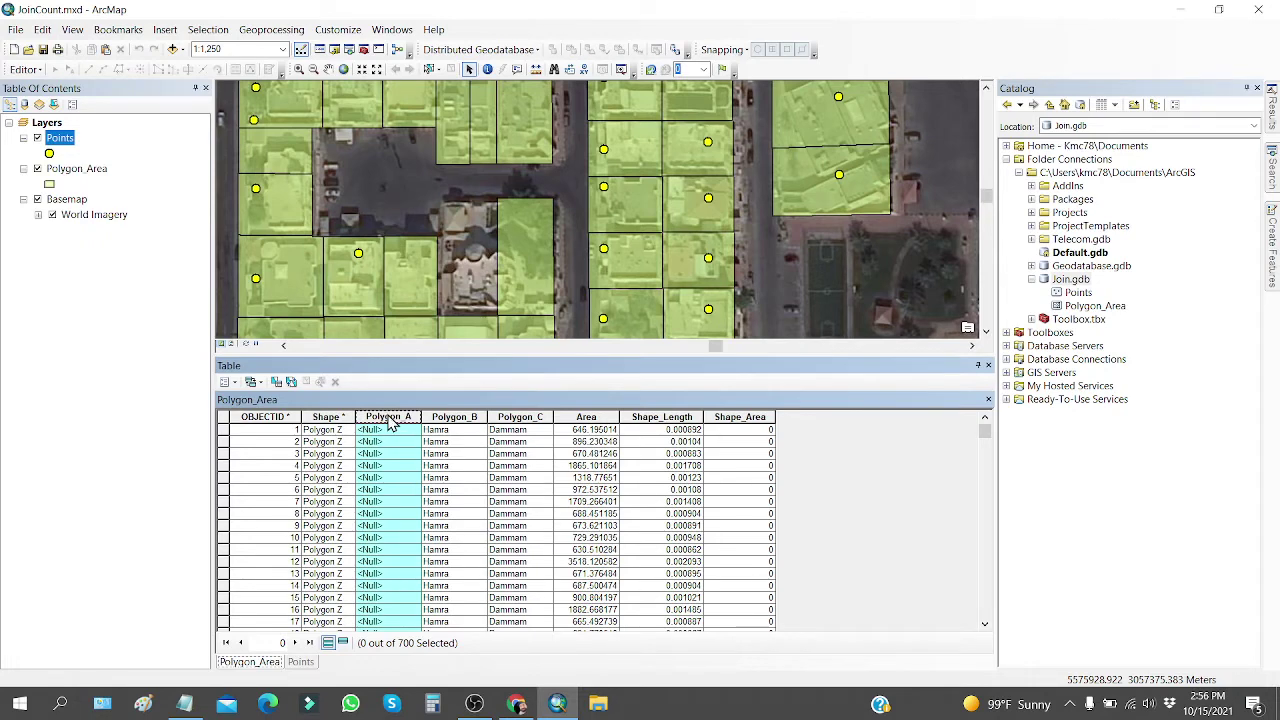
{"action": "left_click", "coordinate": [988, 365]}
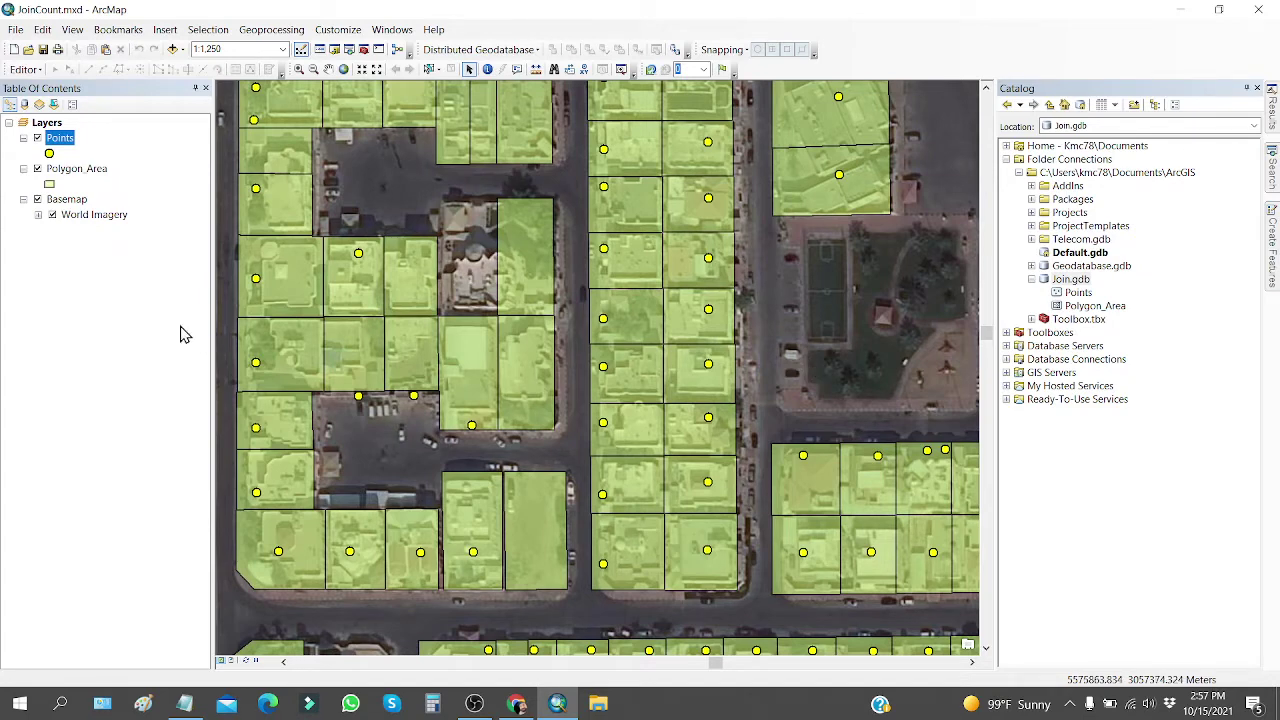
Hide the Basemap layer and inspect how the points fall inside and outside the parcel polygons at a scale of 1:1,250.
{"action": "left_click", "coordinate": [38, 200]}
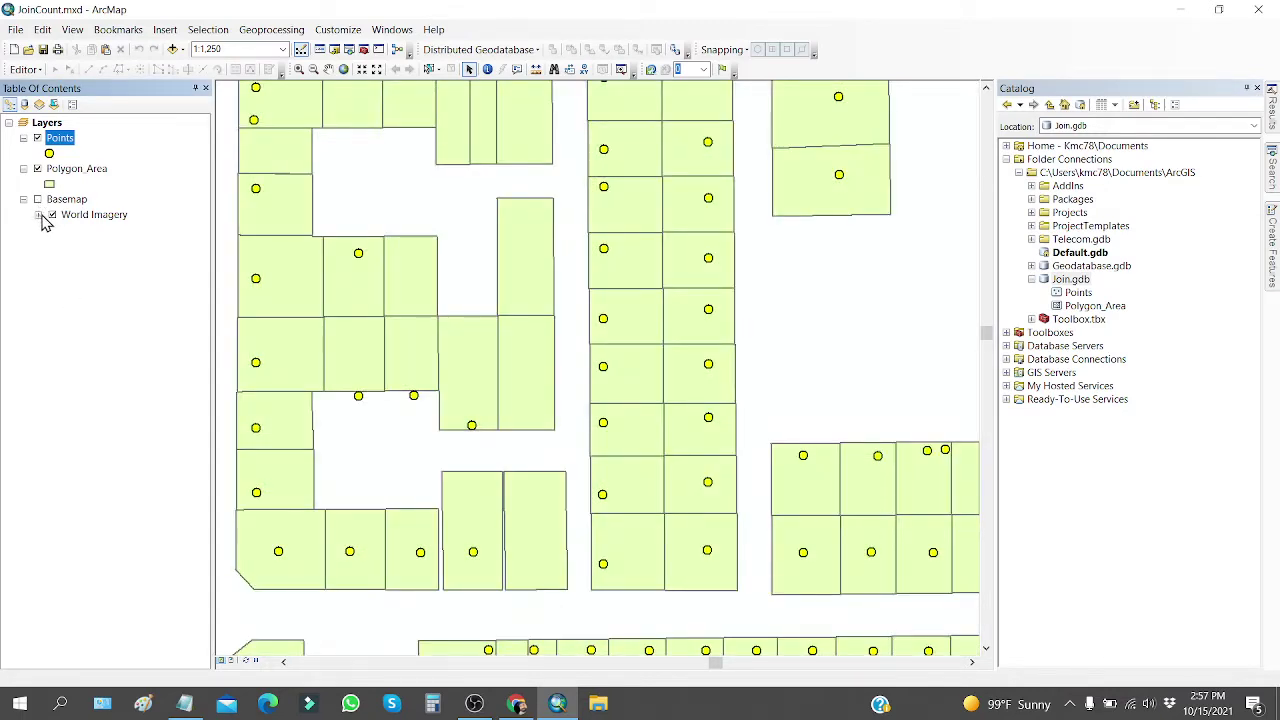
{"action": "scroll", "coordinate": [440, 420], "scroll_direction": "down", "scroll_amount": 3}
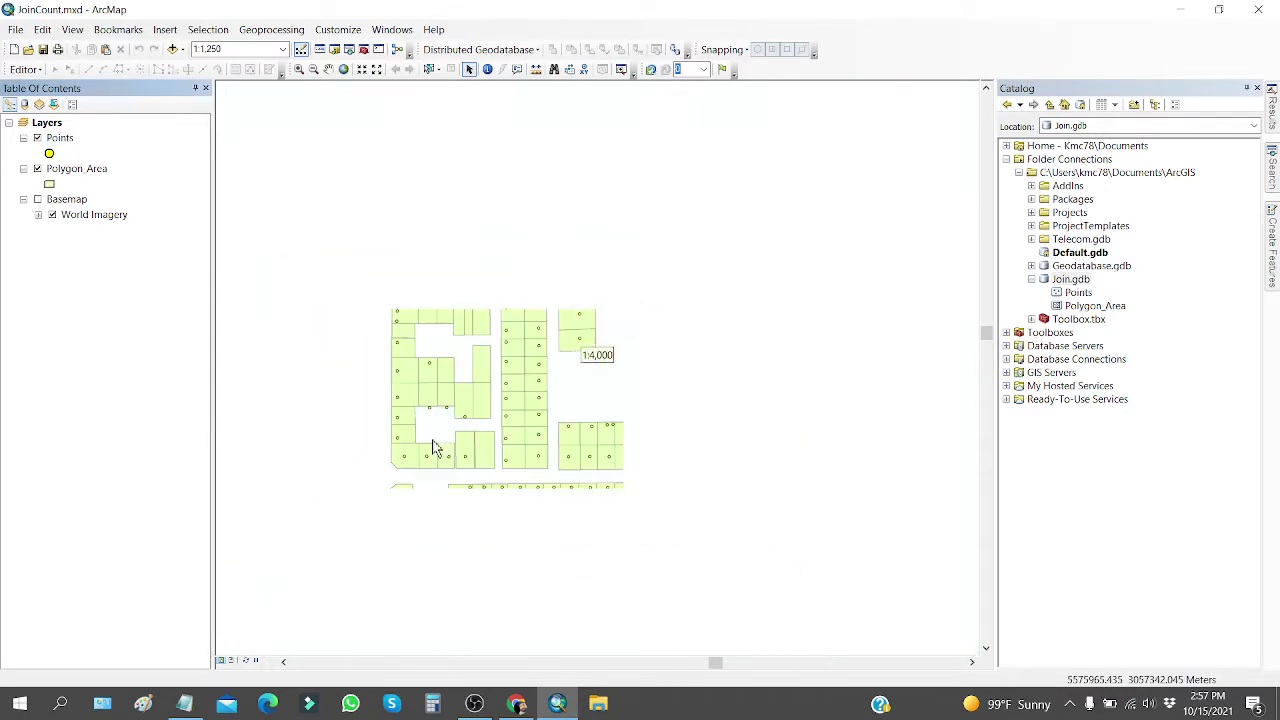
{"action": "scroll", "coordinate": [513, 333], "scroll_direction": "down", "scroll_amount": 2}
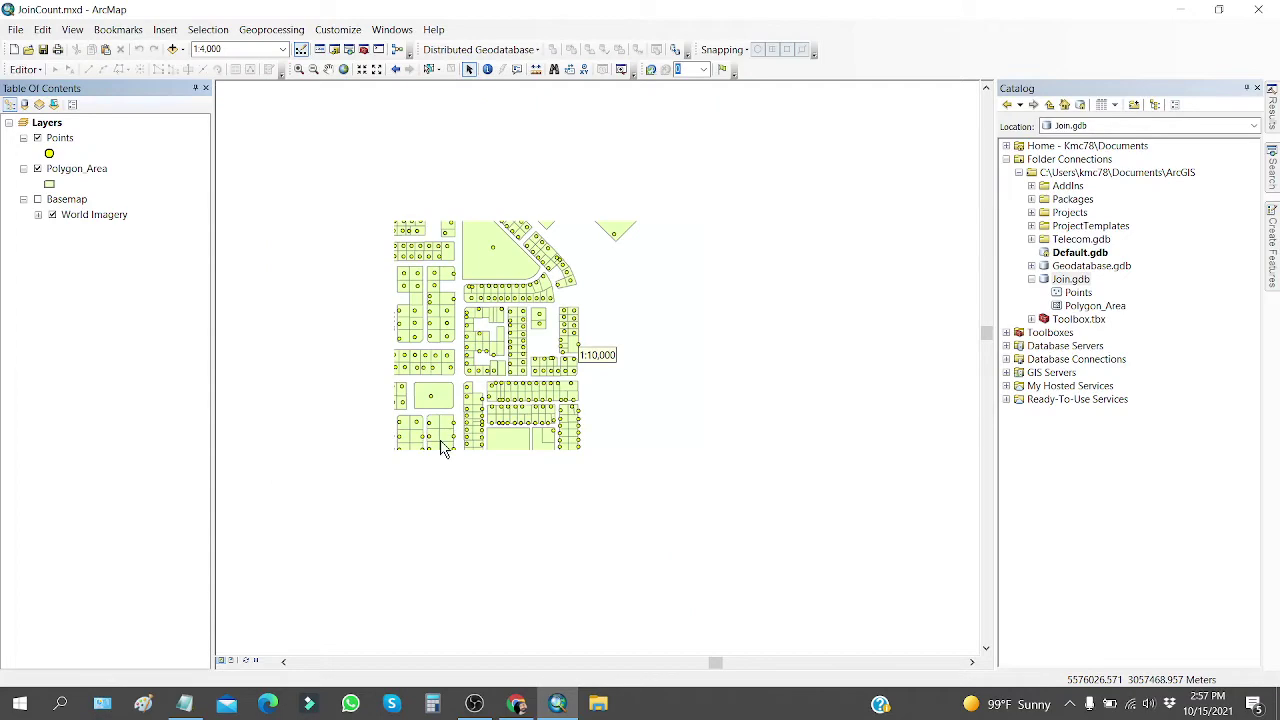
{"action": "scroll", "coordinate": [510, 600], "scroll_direction": "up", "scroll_amount": 2}
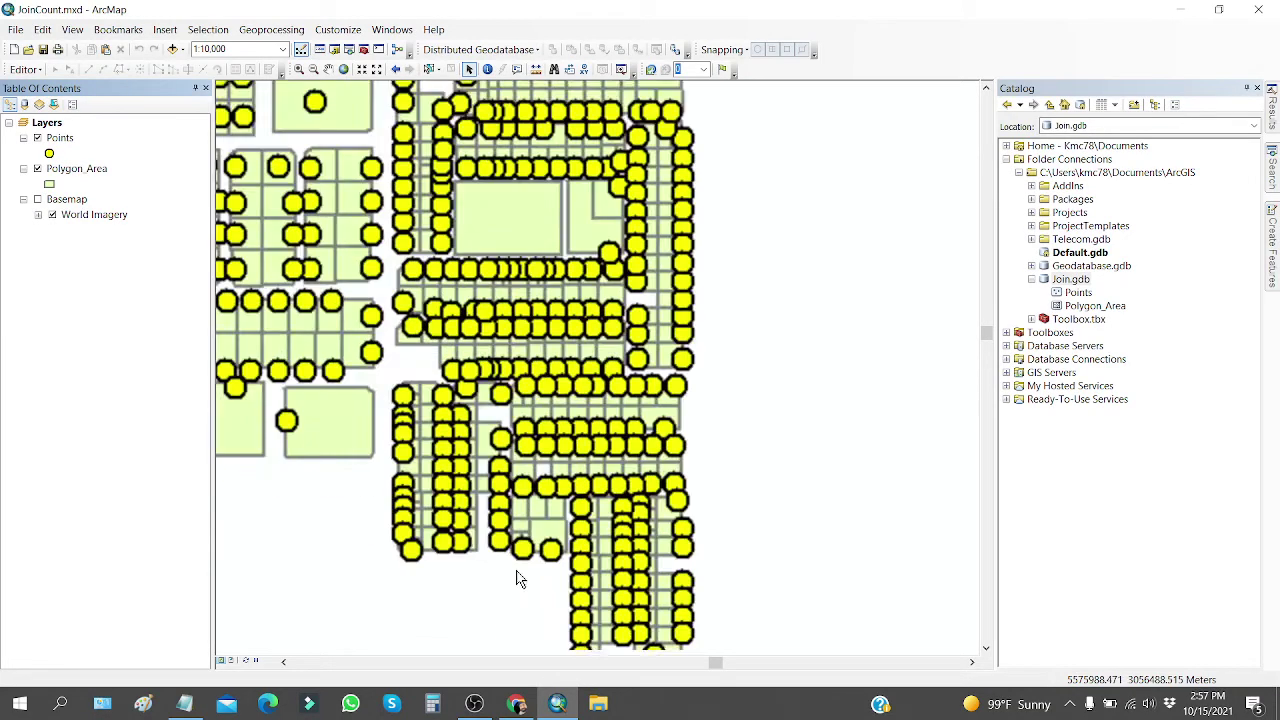
{"action": "scroll", "coordinate": [516, 570], "scroll_direction": "up", "scroll_amount": 2}
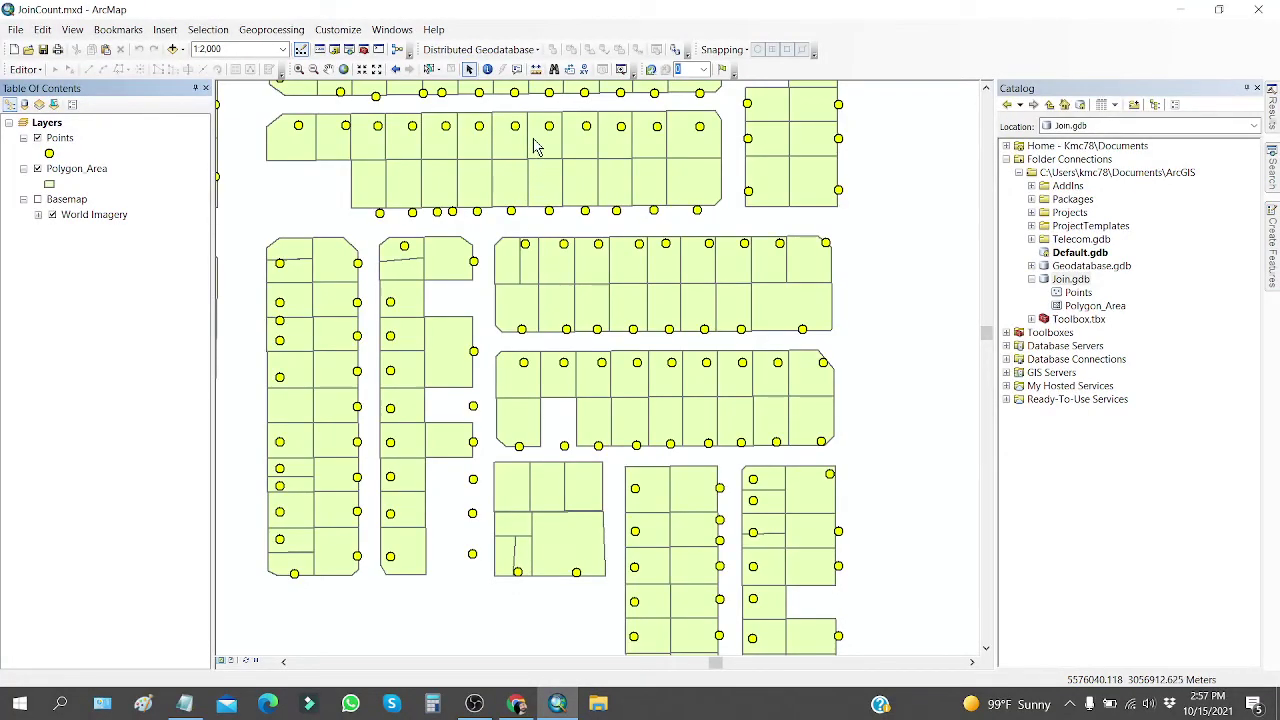
{"action": "scroll", "coordinate": [384, 101], "scroll_direction": "up", "scroll_amount": 1}
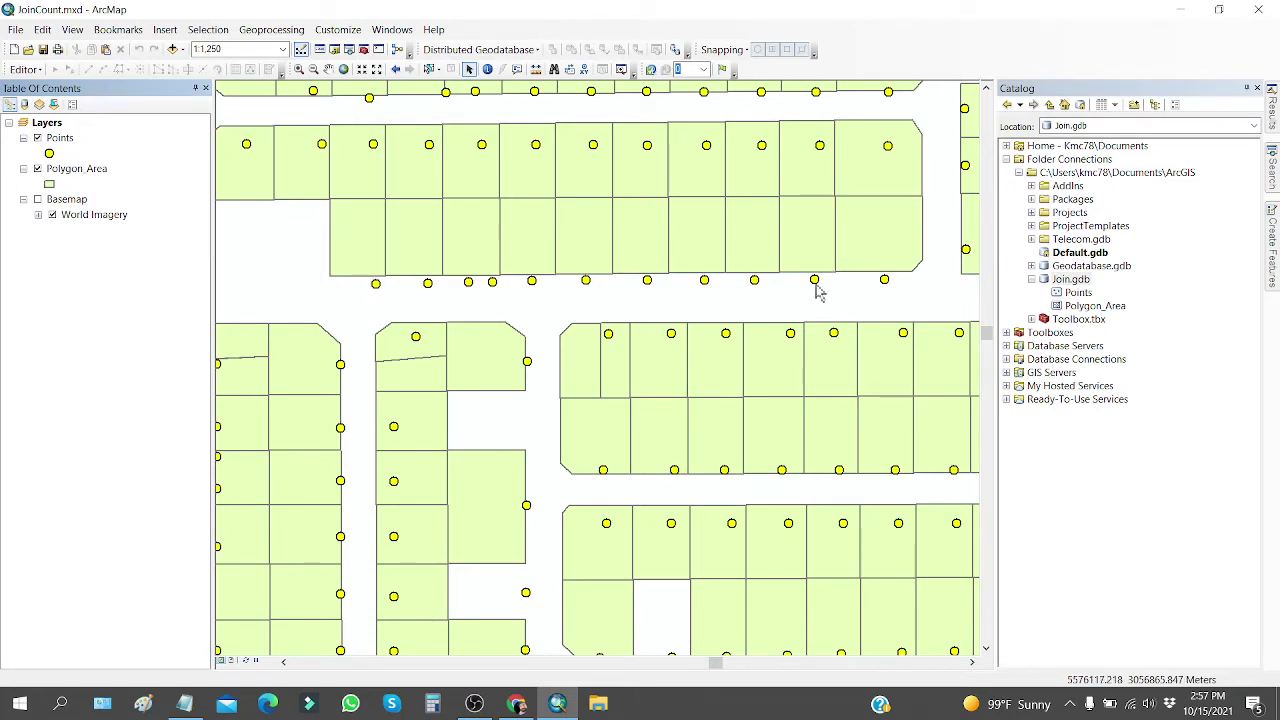
Open the attribute tables of both the Points and Polygon_Area layers.
{"action": "right_click", "coordinate": [60, 138]}
{"action": "key", "text": "Escape"}
{"action": "right_click", "coordinate": [78, 169]}
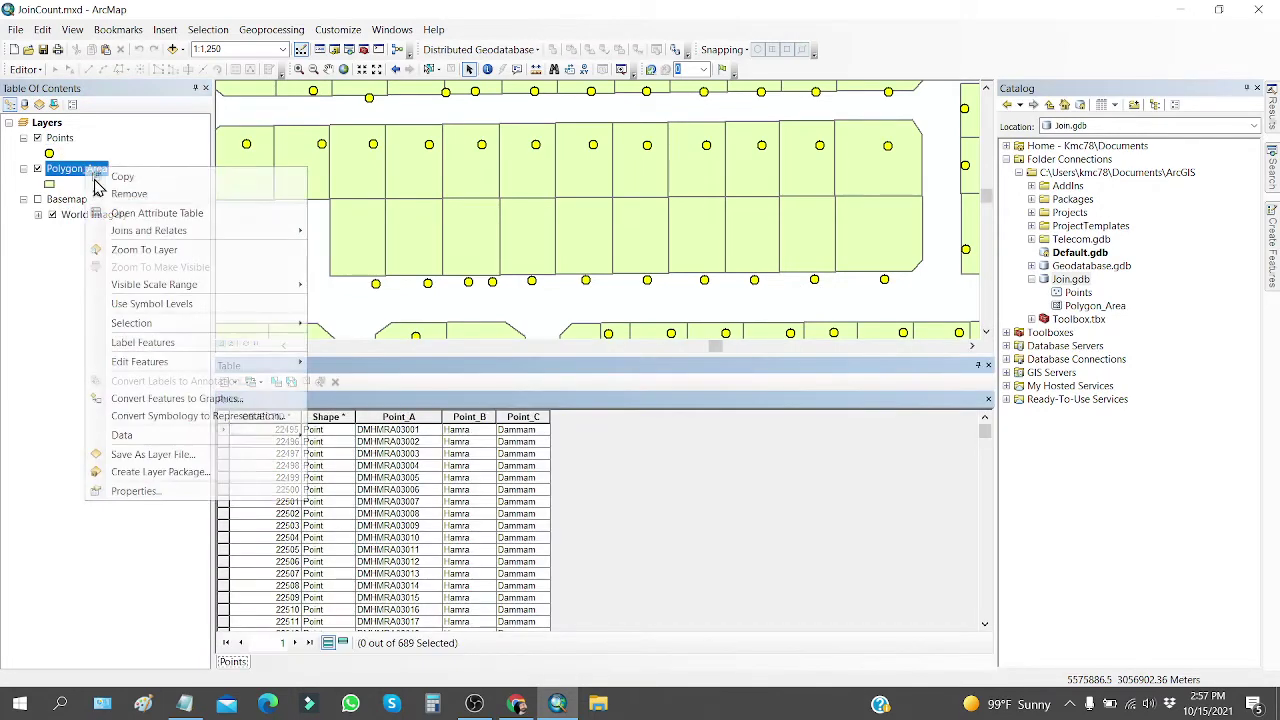
{"action": "left_click", "coordinate": [108, 212]}
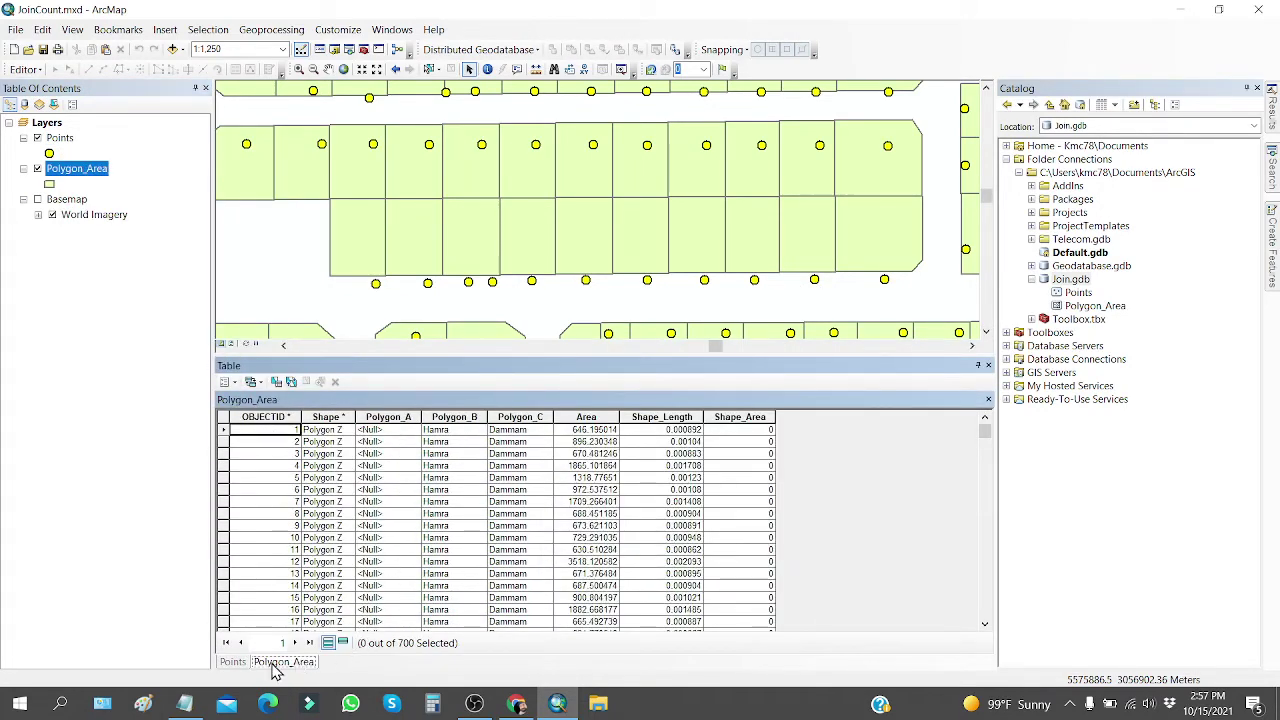
Highlight the Point_A field in the Points table and Polygon_A in the Polygon_Area table, and compare the two tables.
{"action": "left_click", "coordinate": [233, 662]}
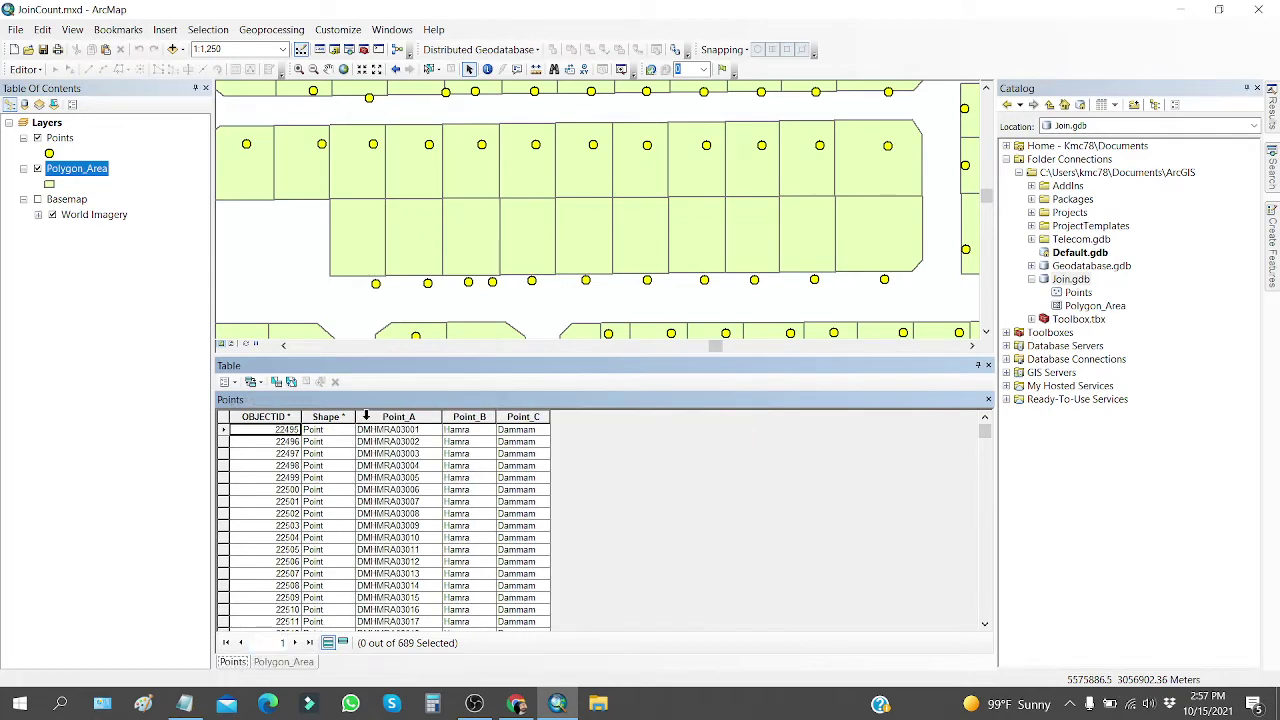
{"action": "left_click", "coordinate": [368, 416]}
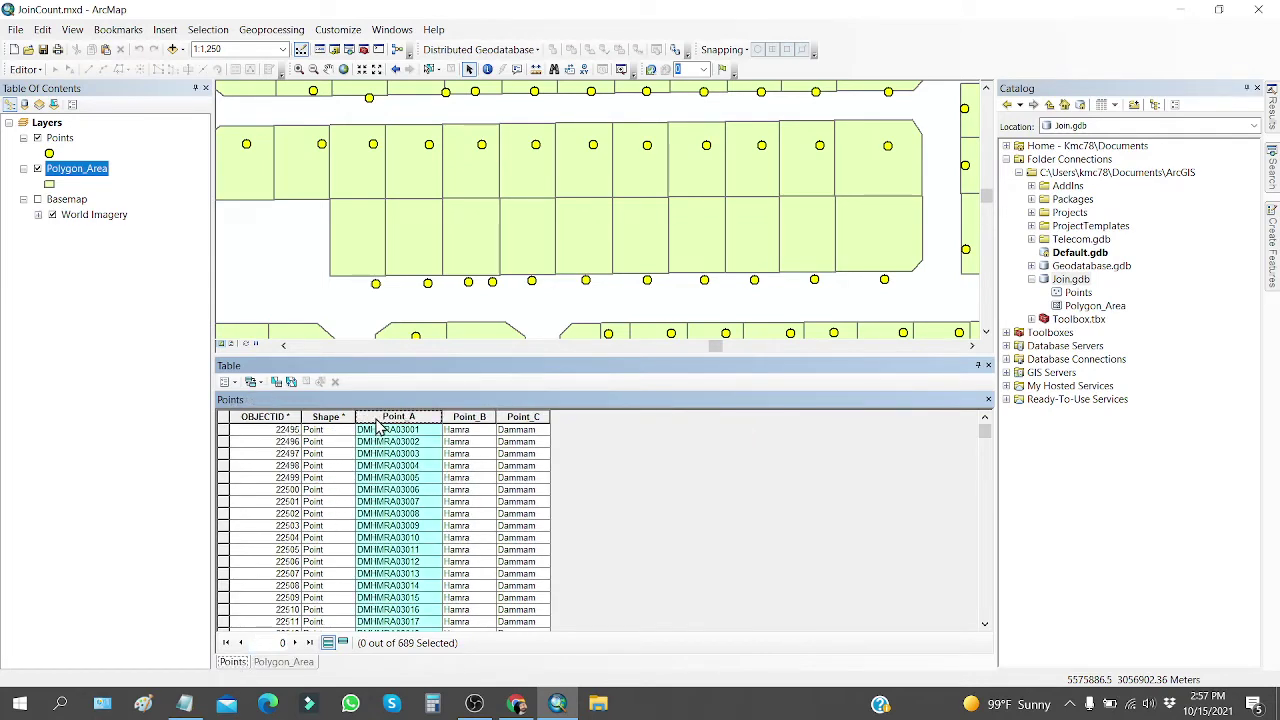
{"action": "left_click", "coordinate": [300, 664]}
{"action": "left_click", "coordinate": [393, 418]}
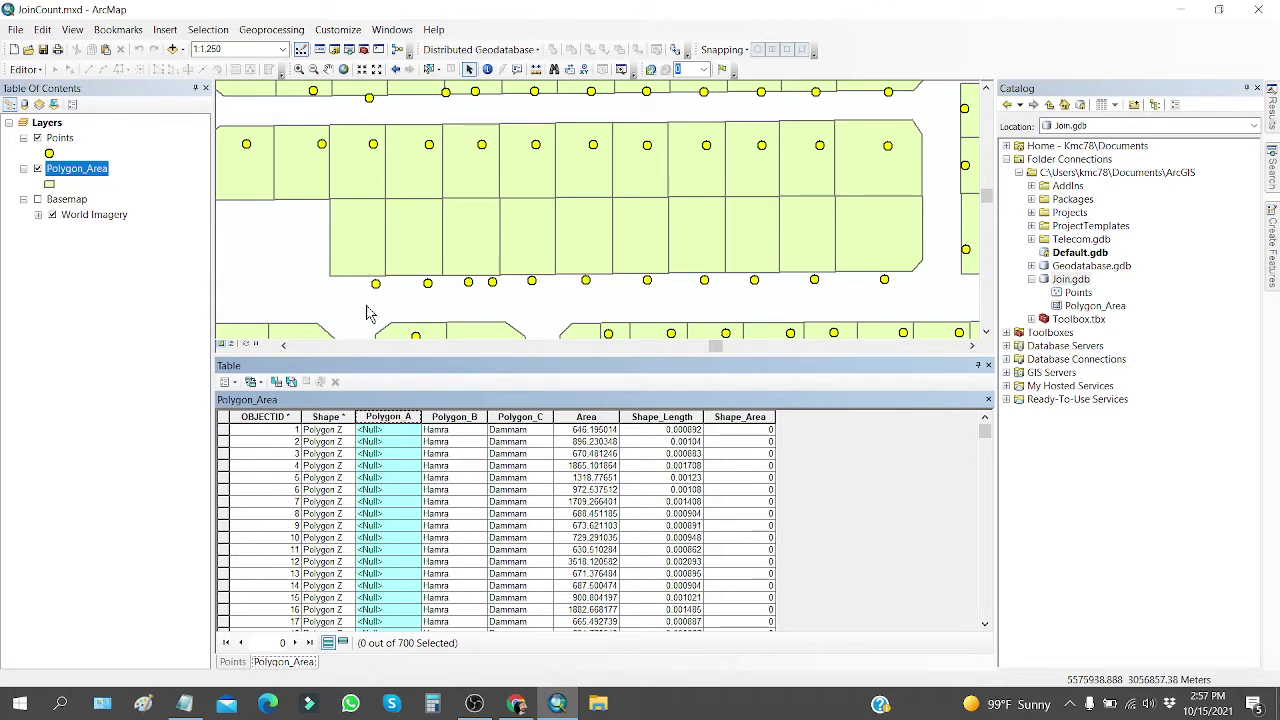
{"action": "left_click", "coordinate": [233, 664]}
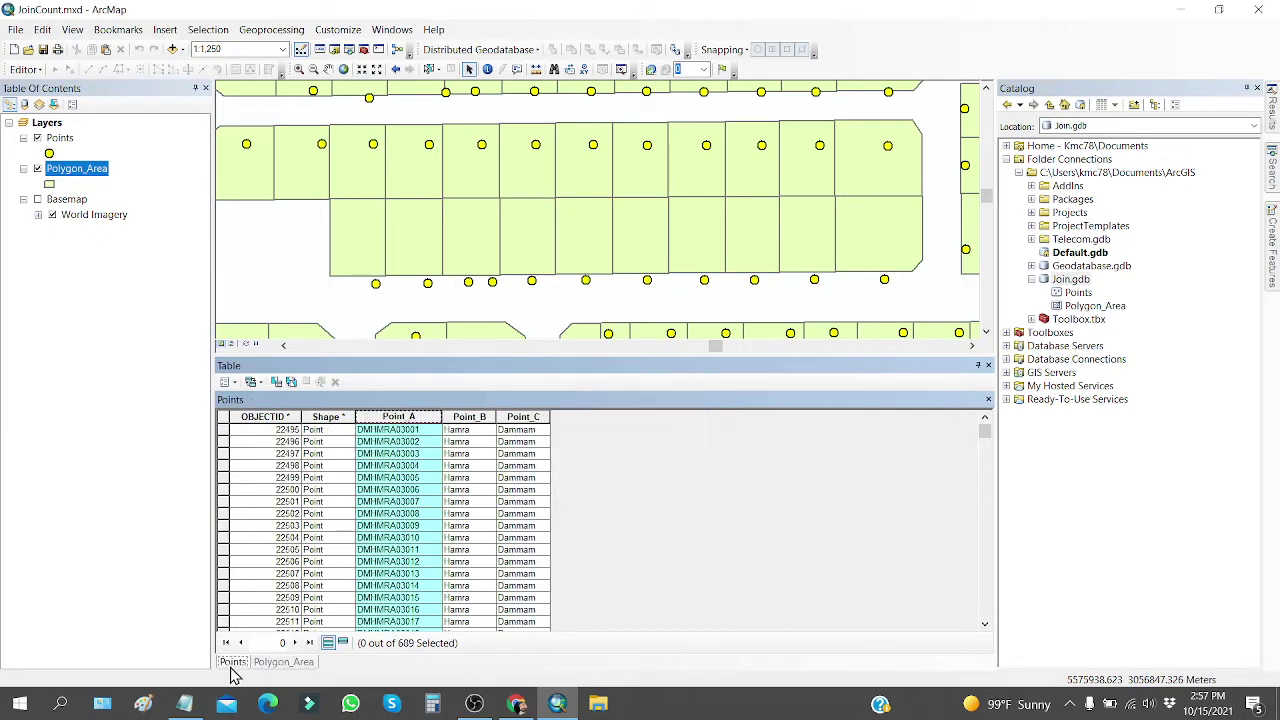
{"action": "left_click", "coordinate": [288, 663]}
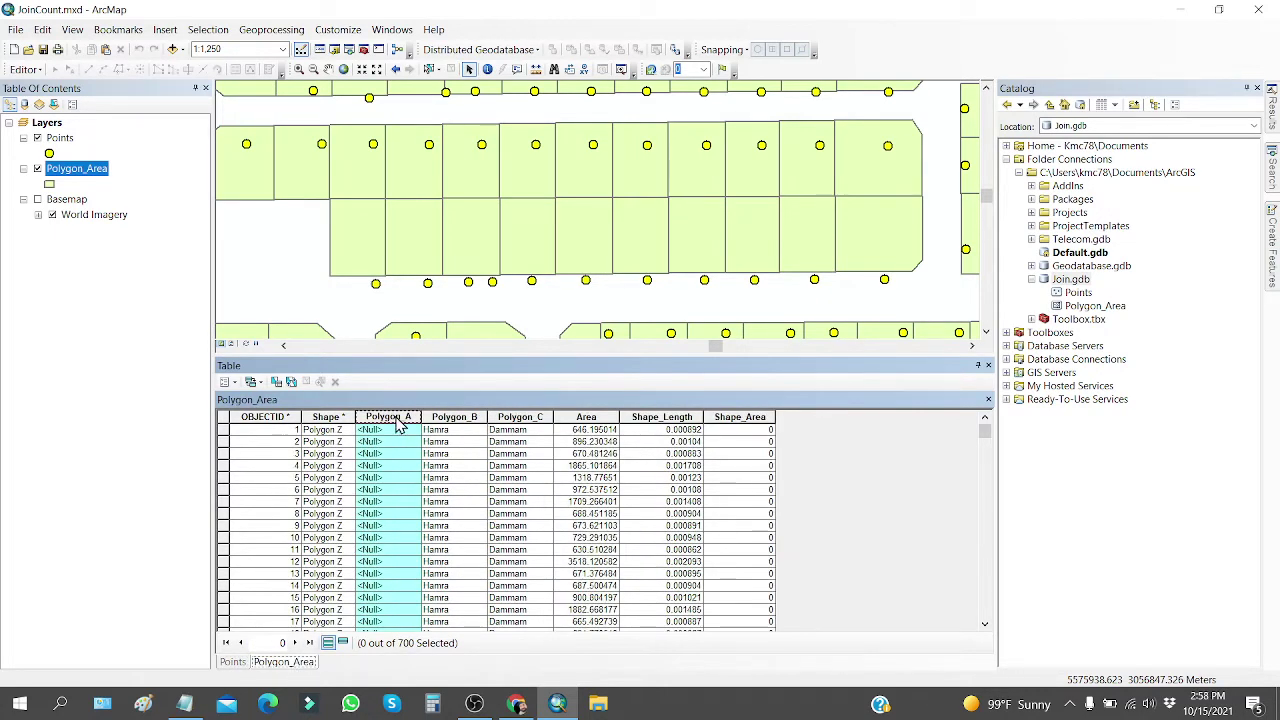
{"action": "left_click", "coordinate": [233, 664]}
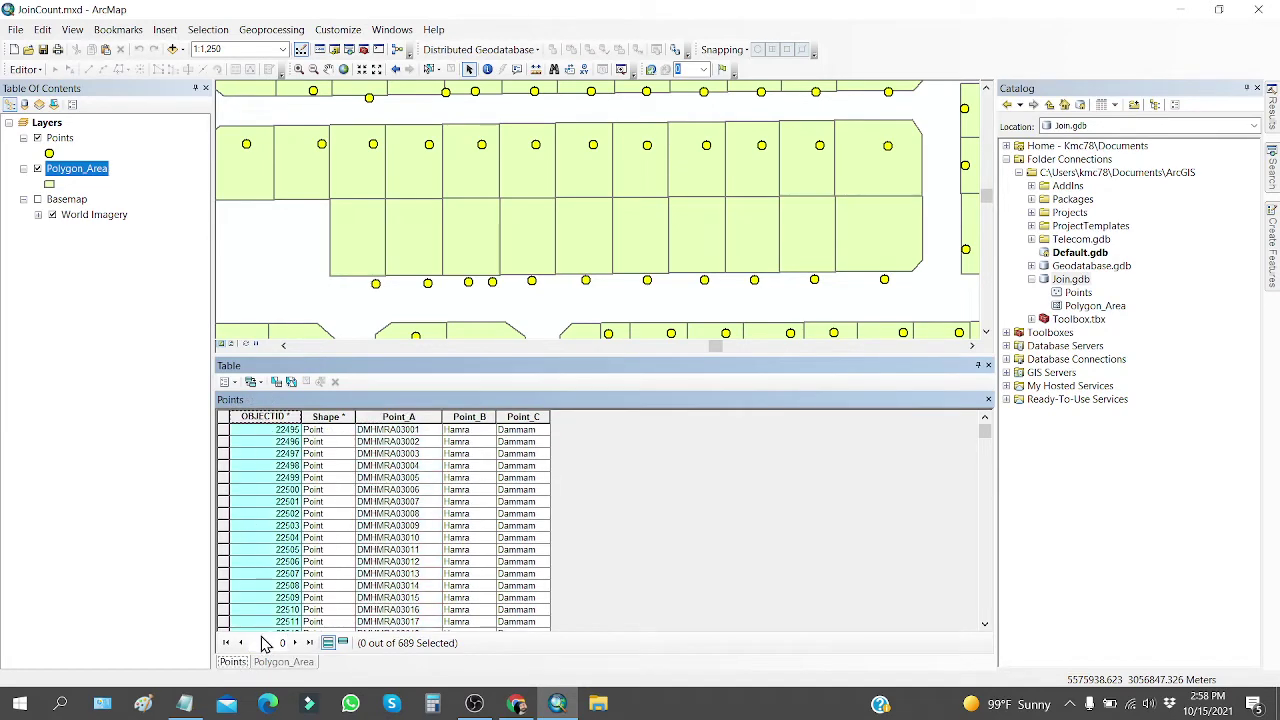
Compare the OBJECTID fields of the Points and Polygon_Area attribute tables, highlighting OBJECTID in the Polygon_Area table.
{"action": "left_click", "coordinate": [262, 664]}
{"action": "left_click", "coordinate": [265, 417]}
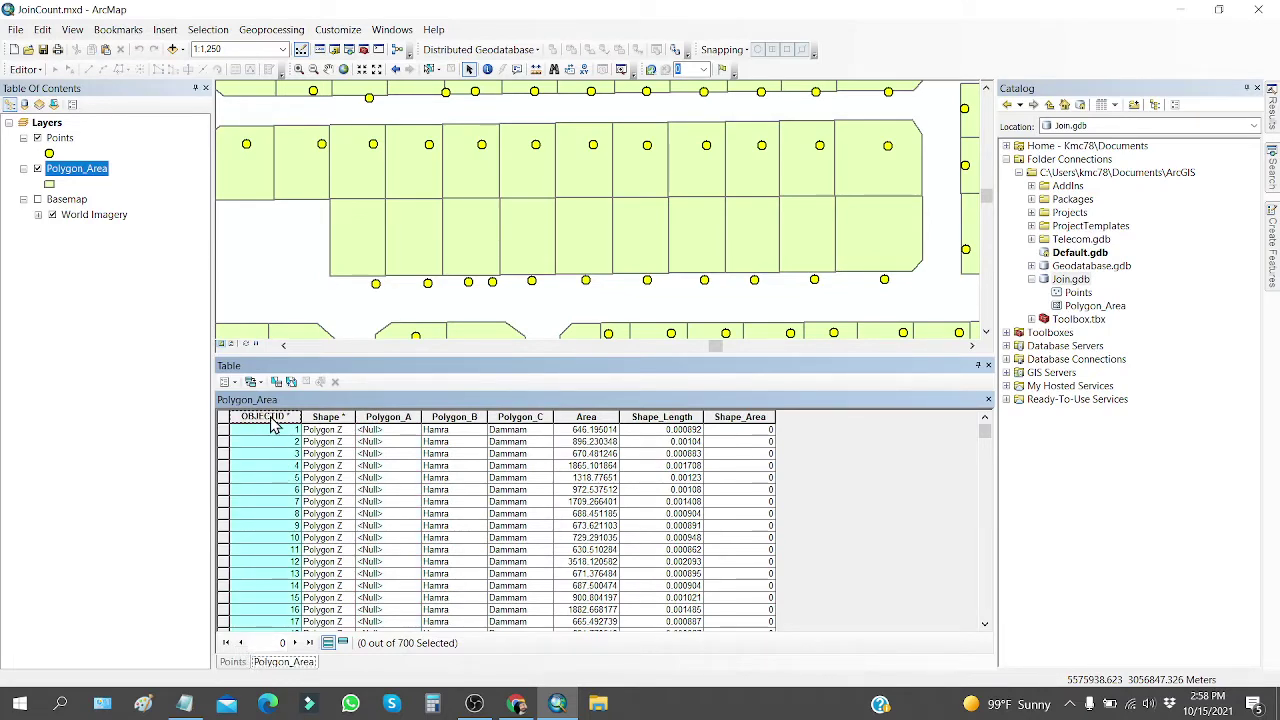
{"action": "left_click", "coordinate": [233, 663]}
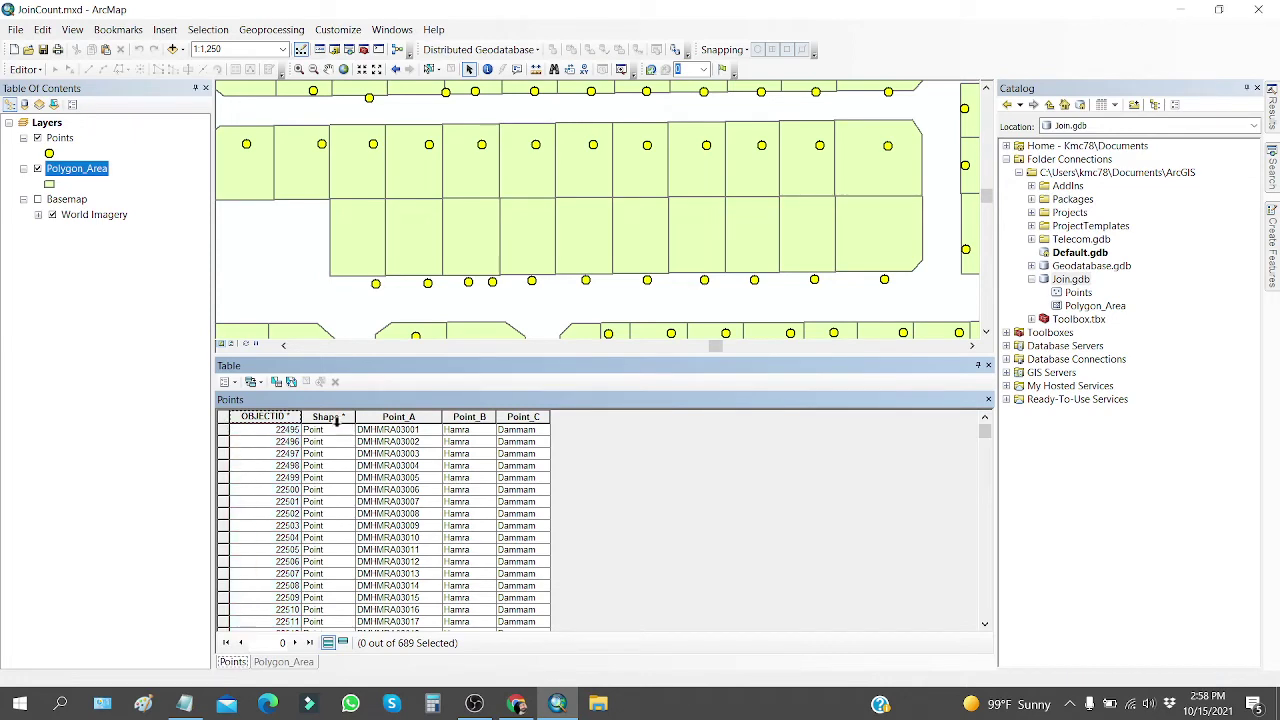
{"action": "left_click", "coordinate": [283, 662]}
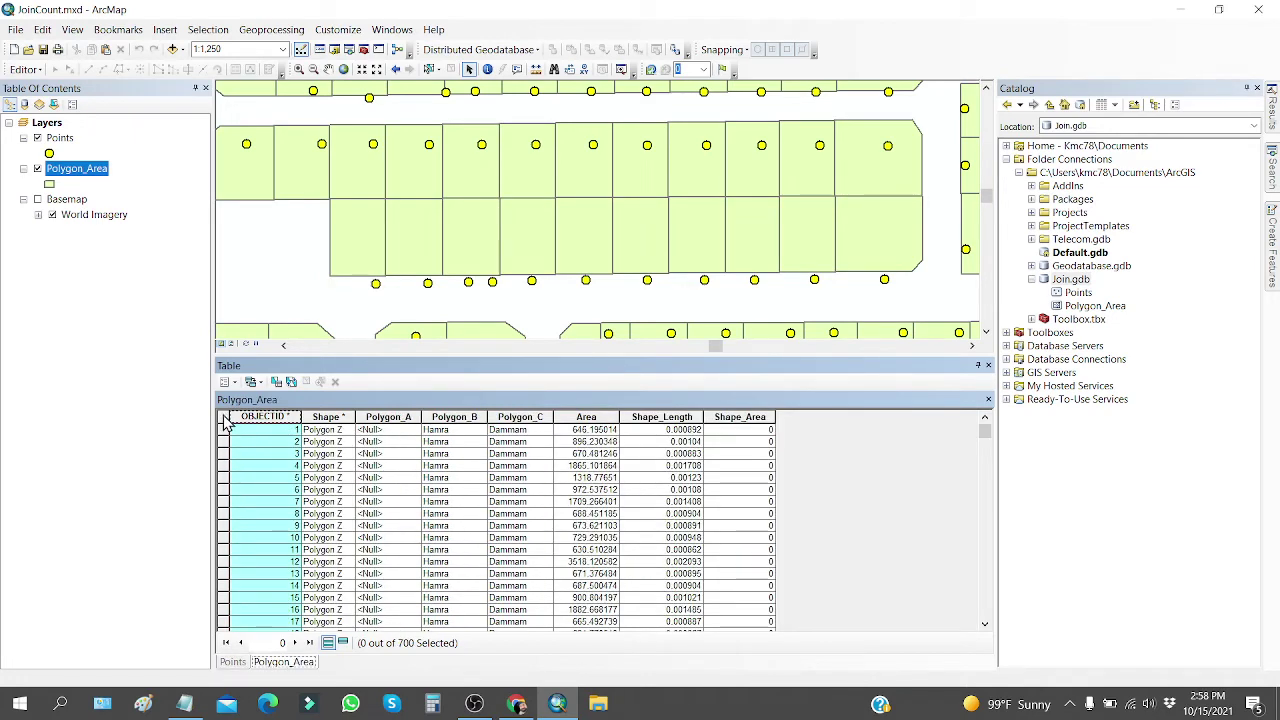
Try to set up an attribute join of the Points table to Polygon_Area based on the OBJECTID field.
{"action": "right_click", "coordinate": [111, 172]}
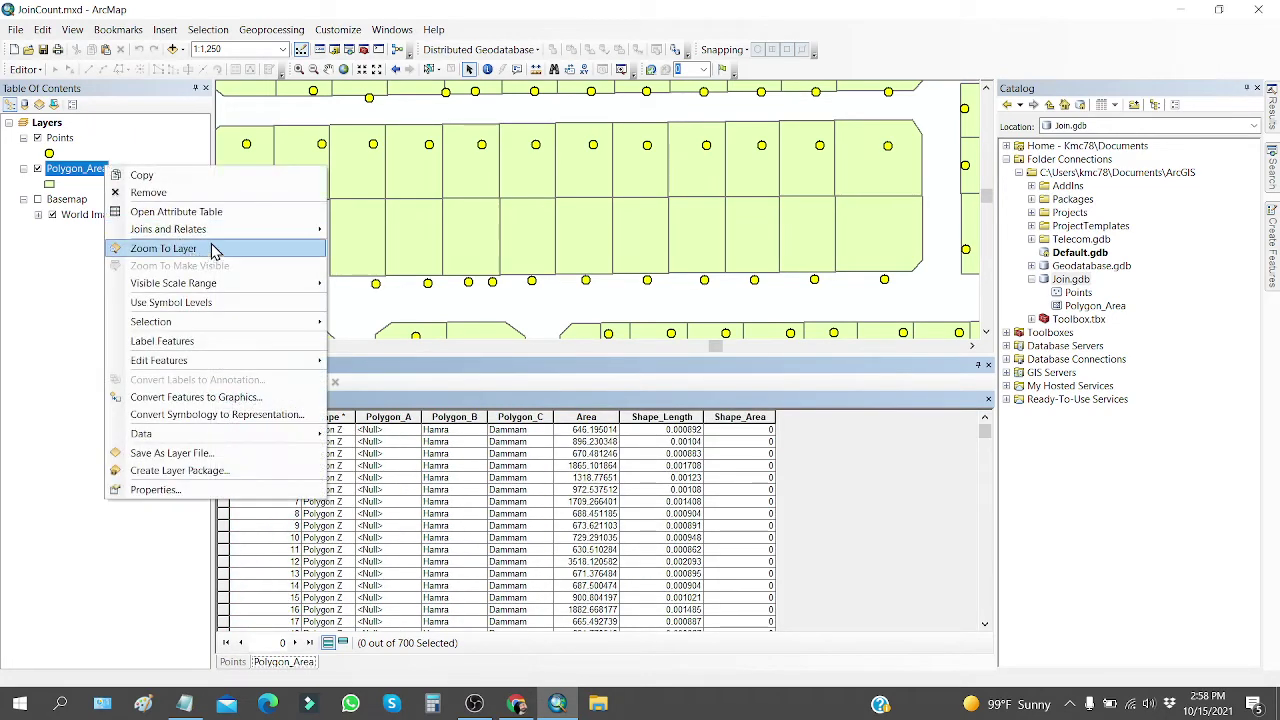
{"action": "left_click", "coordinate": [372, 232]}
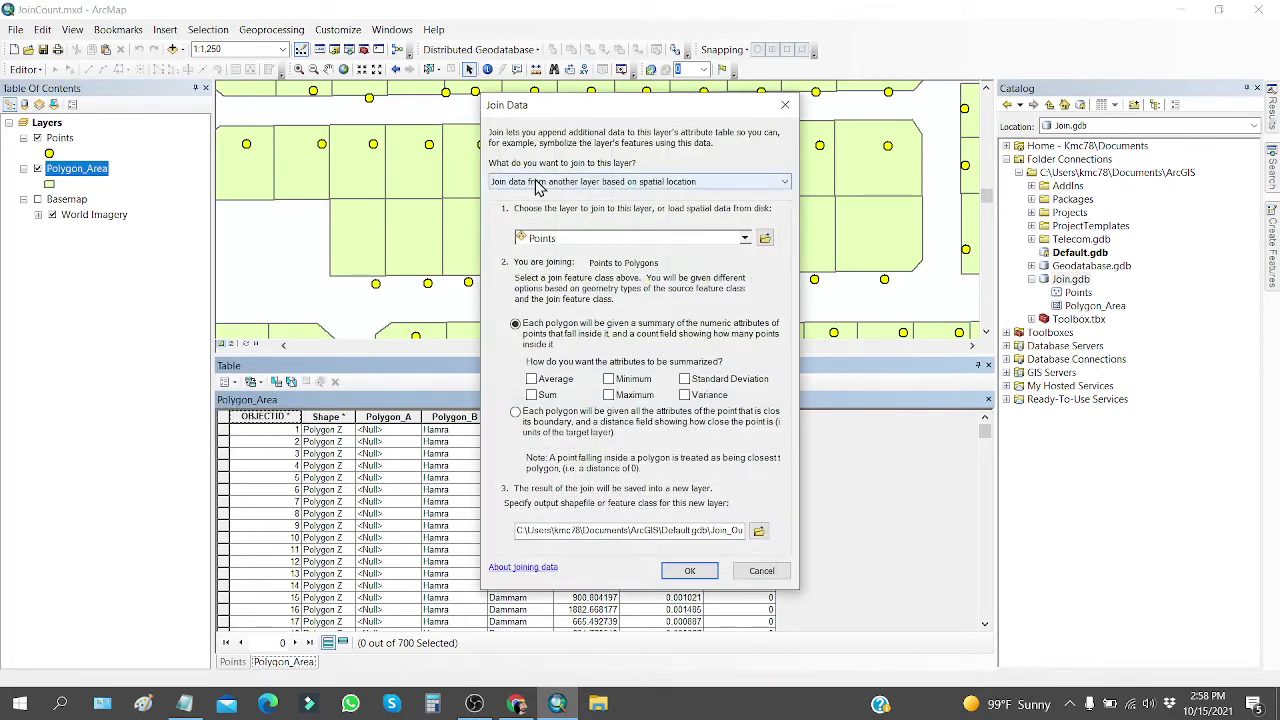
{"action": "left_click", "coordinate": [538, 185]}
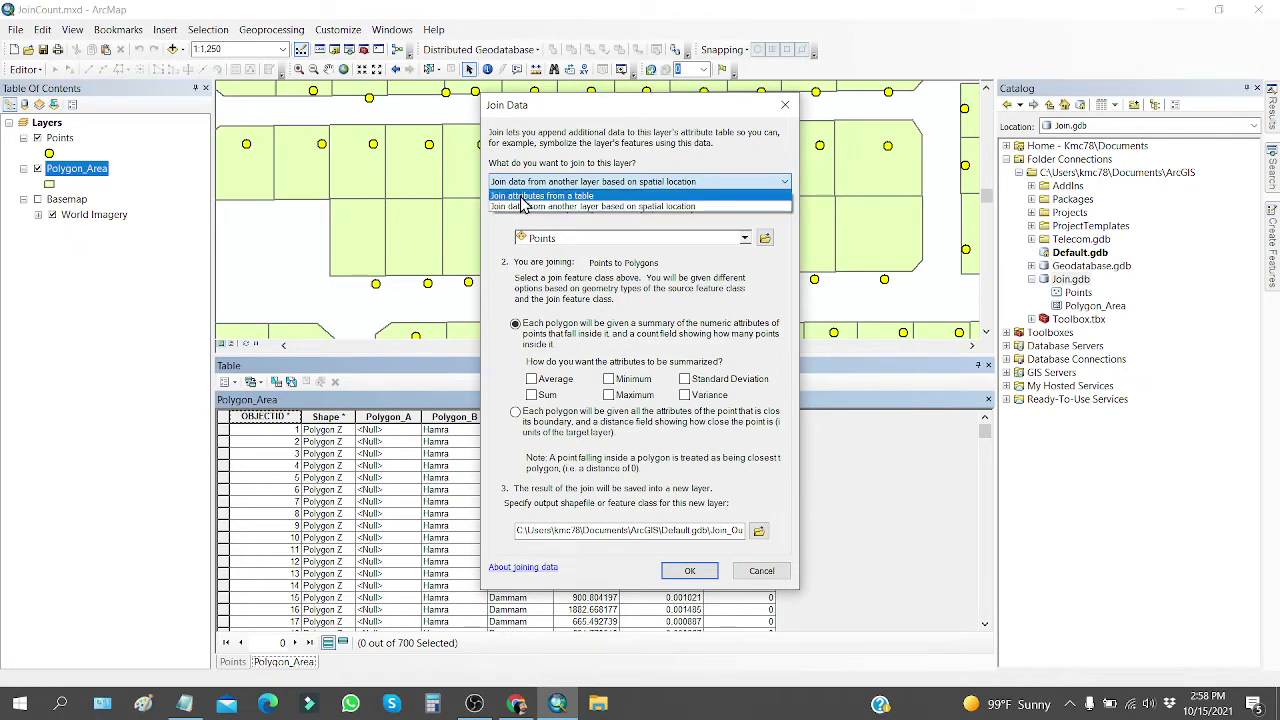
{"action": "left_click", "coordinate": [521, 197]}
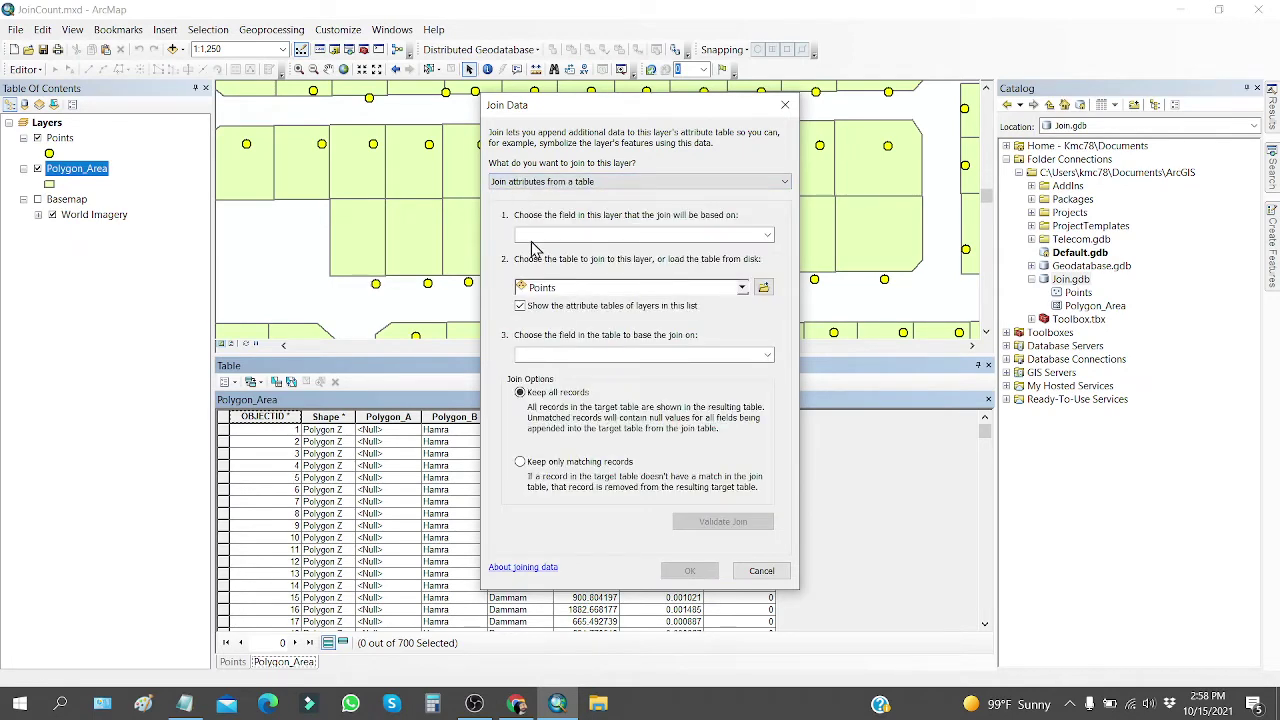
{"action": "left_click", "coordinate": [767, 235]}
{"action": "left_click", "coordinate": [570, 252]}
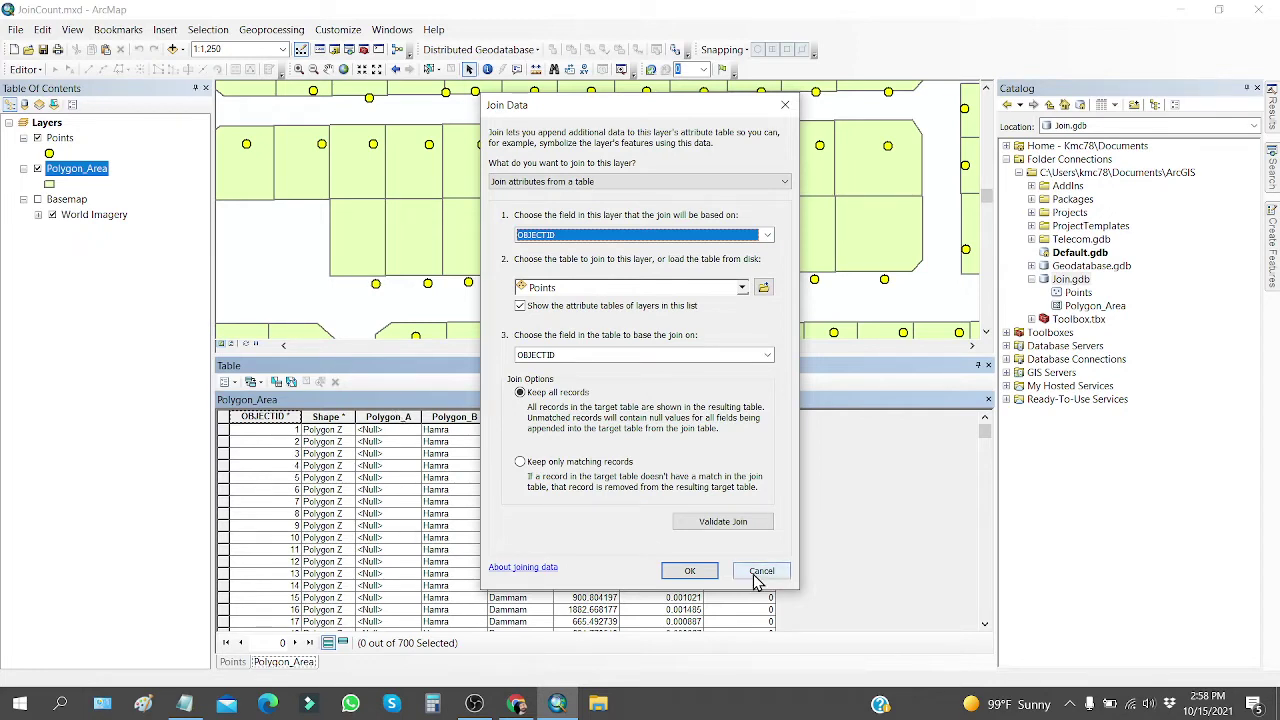
Review the spatial-location join options for Points to Polygon_Area, comparing the summary-count and closest-point choices, and leave without joining.
{"action": "left_click", "coordinate": [575, 187]}
{"action": "left_click", "coordinate": [575, 187]}
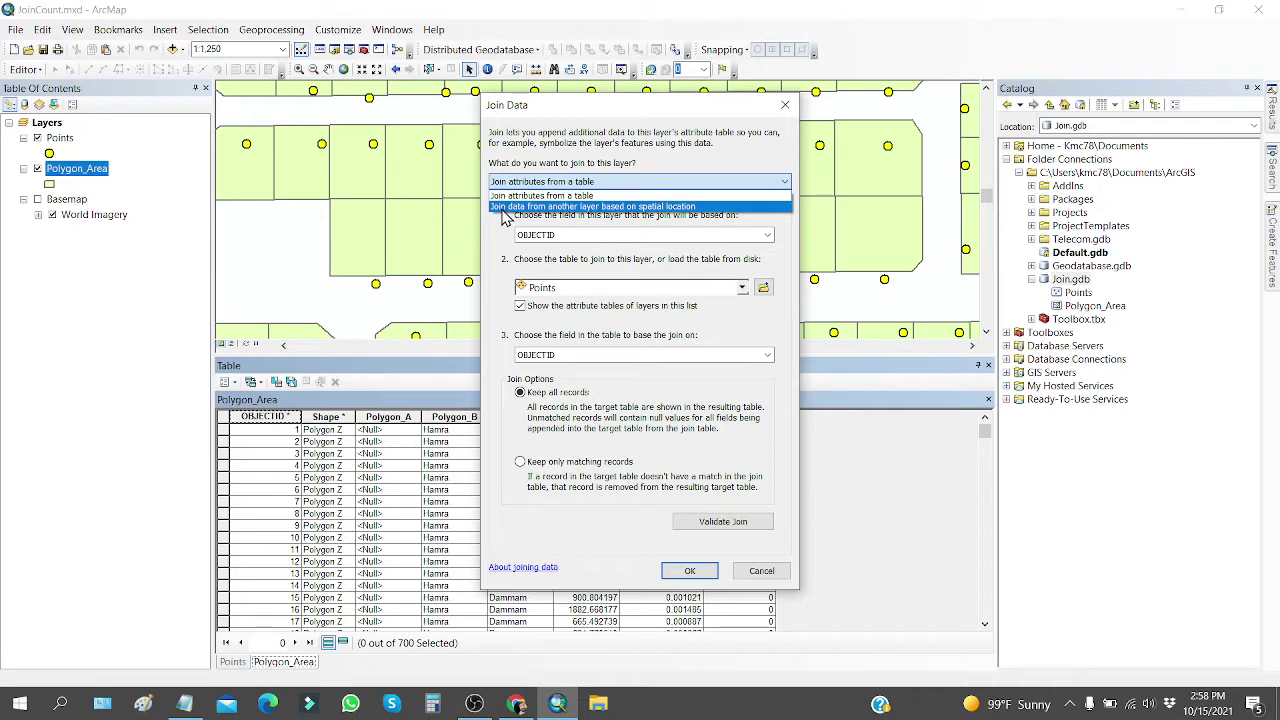
{"action": "left_click", "coordinate": [505, 207]}
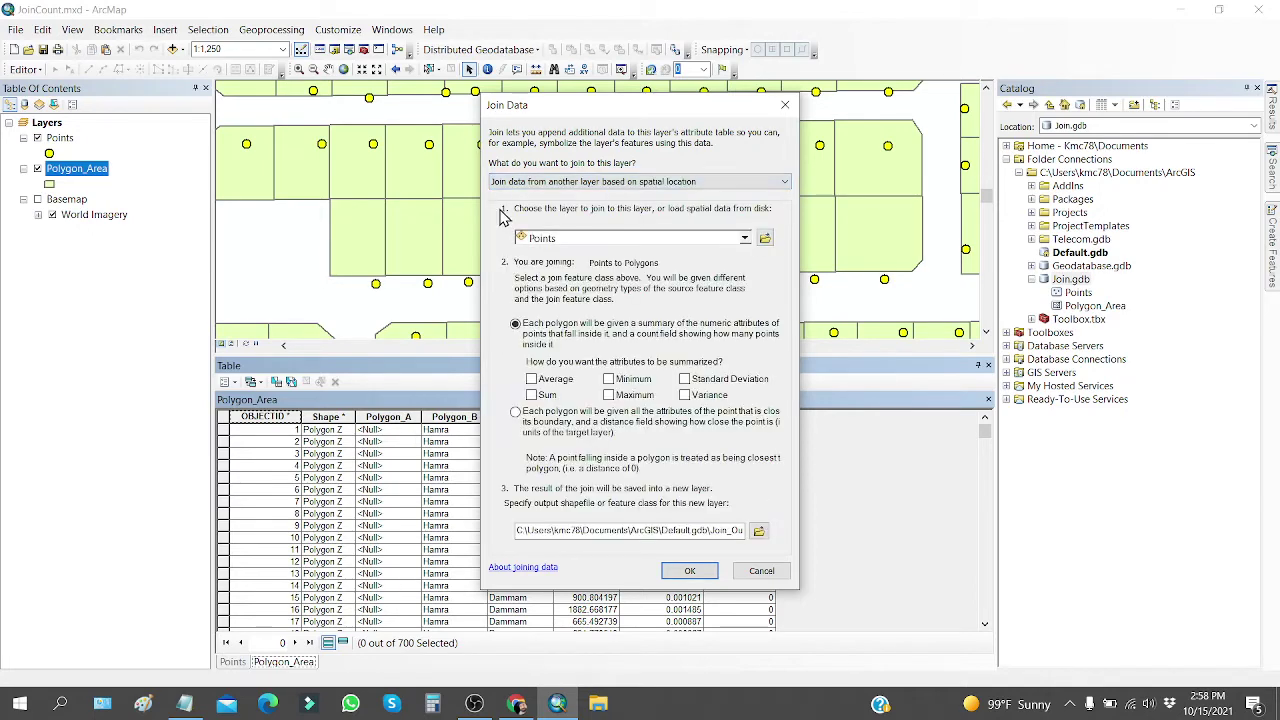
{"action": "left_click", "coordinate": [505, 190]}
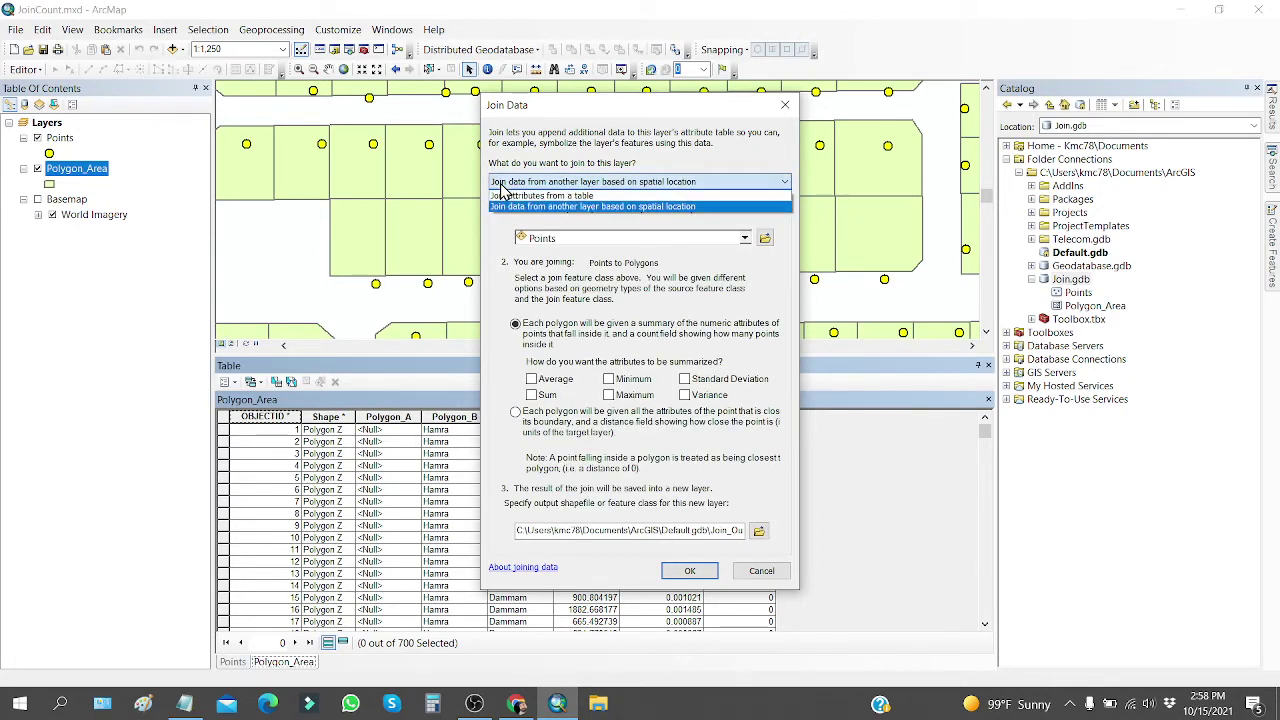
{"action": "left_click", "coordinate": [508, 160]}
{"action": "left_click", "coordinate": [515, 413]}
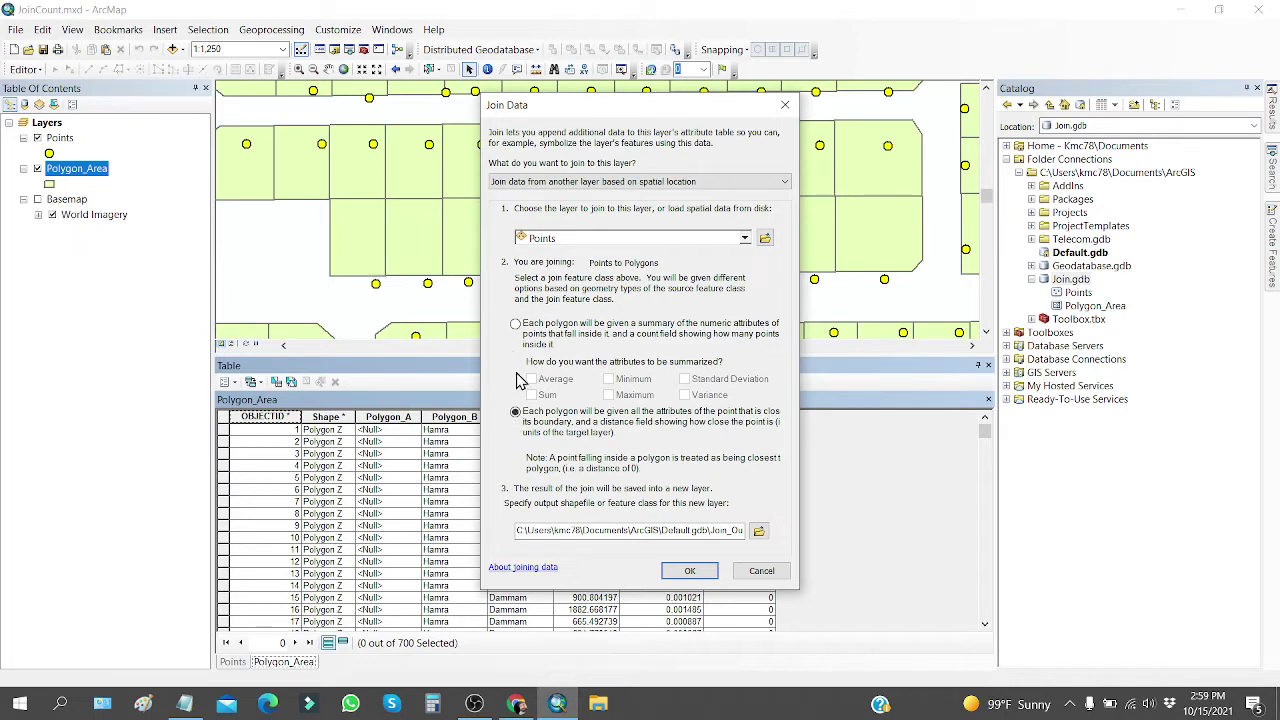
{"action": "left_click", "coordinate": [515, 324]}
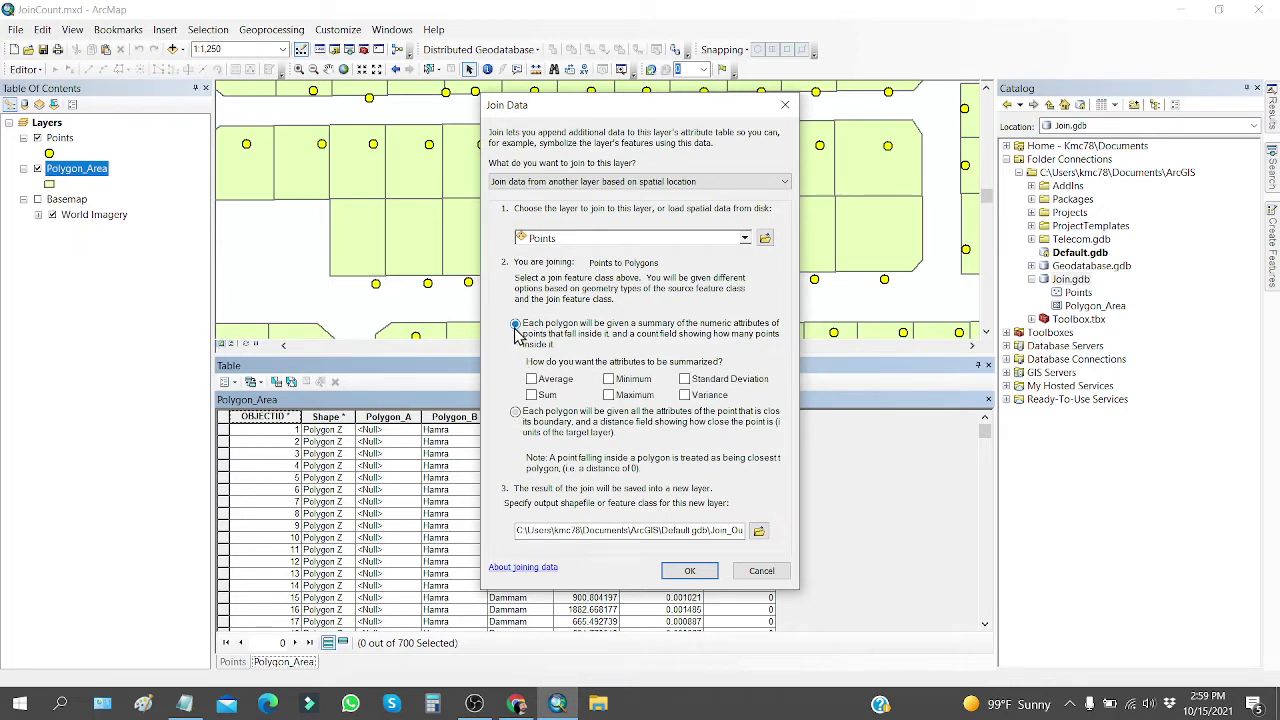
{"action": "left_click", "coordinate": [757, 574]}
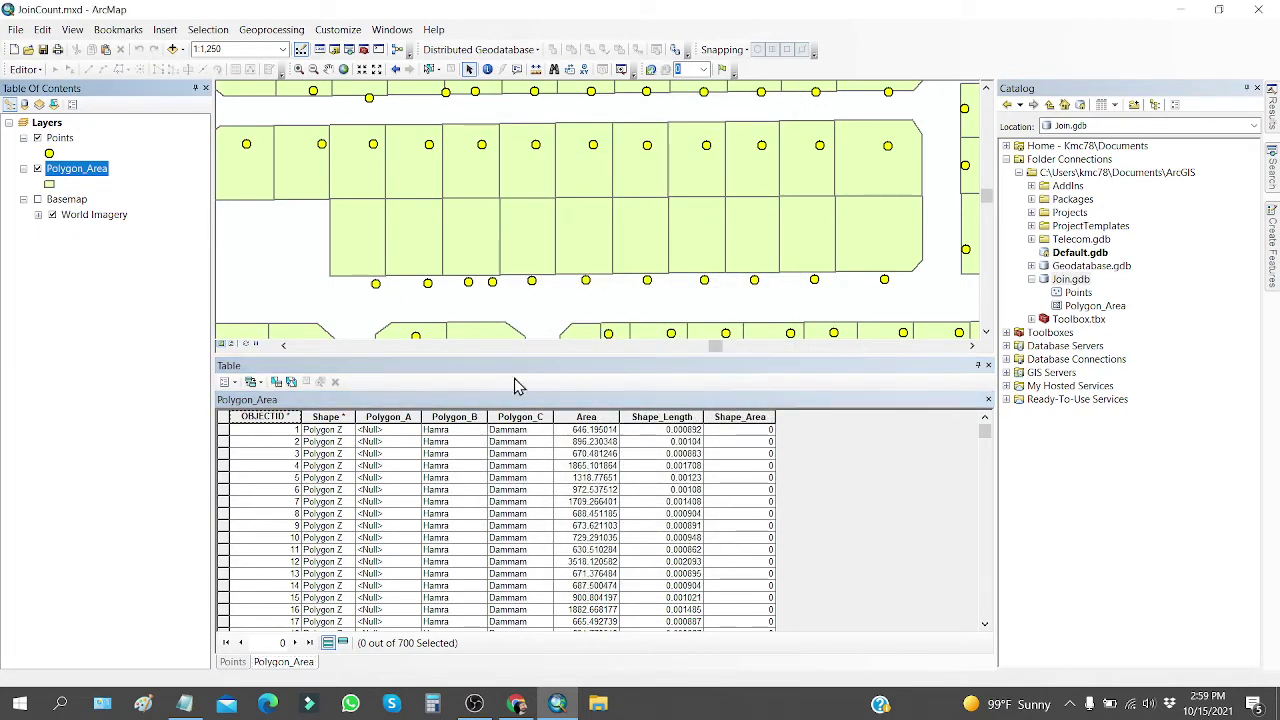
Start an edit session, select the four points lying just below the parcel block, and clear the selection.
{"action": "left_click", "coordinate": [24, 69]}
{"action": "left_click", "coordinate": [24, 87]}
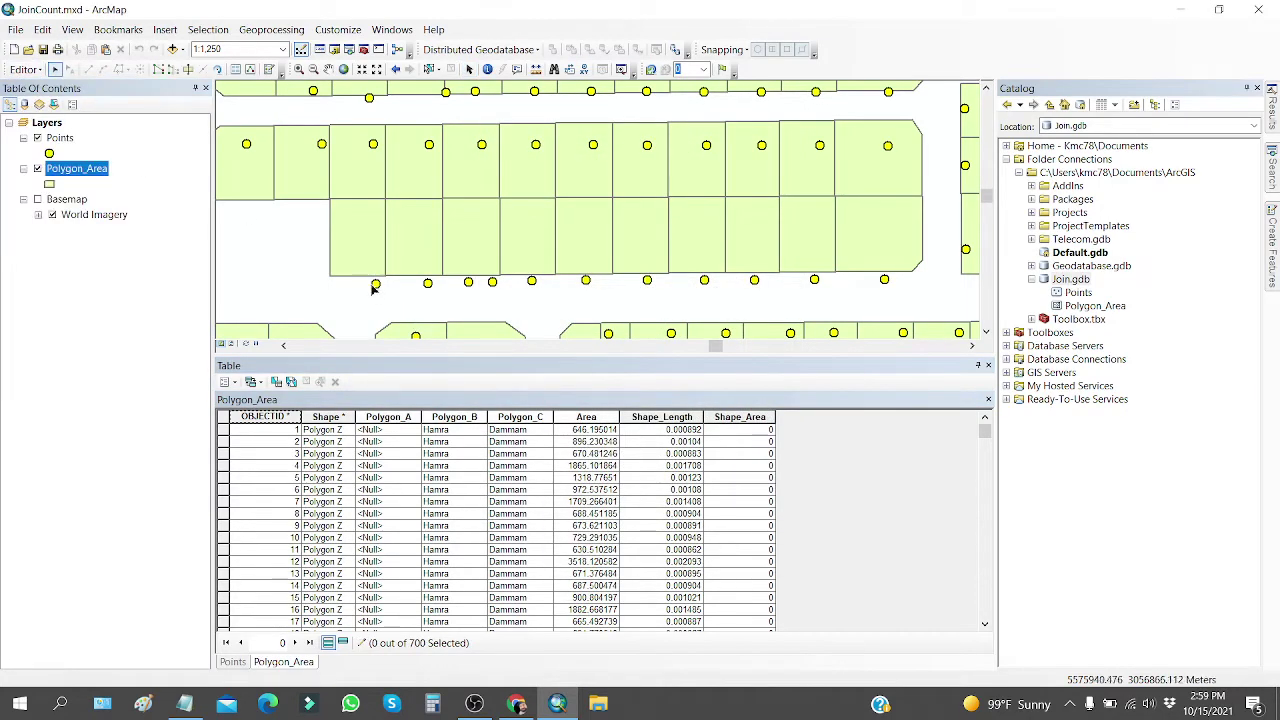
{"action": "left_click_drag", "start_coordinate": [373, 284], "coordinate": [514, 316]}
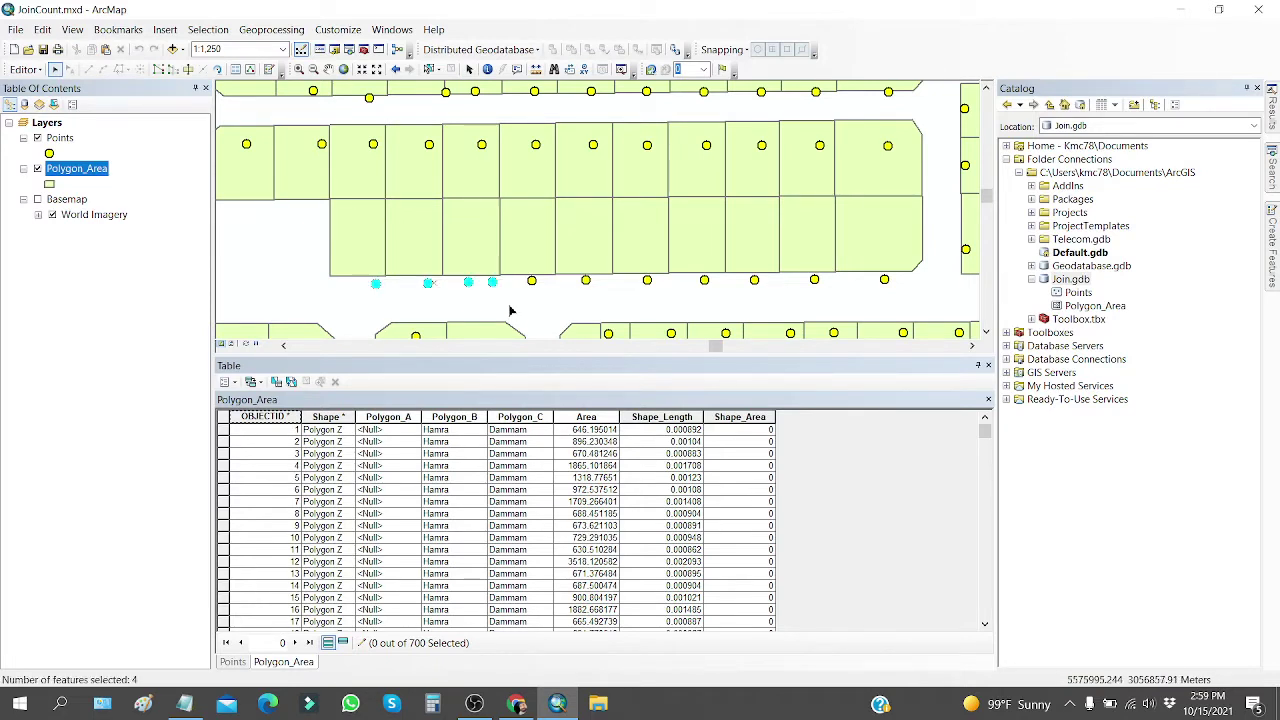
{"action": "left_click", "coordinate": [506, 300]}
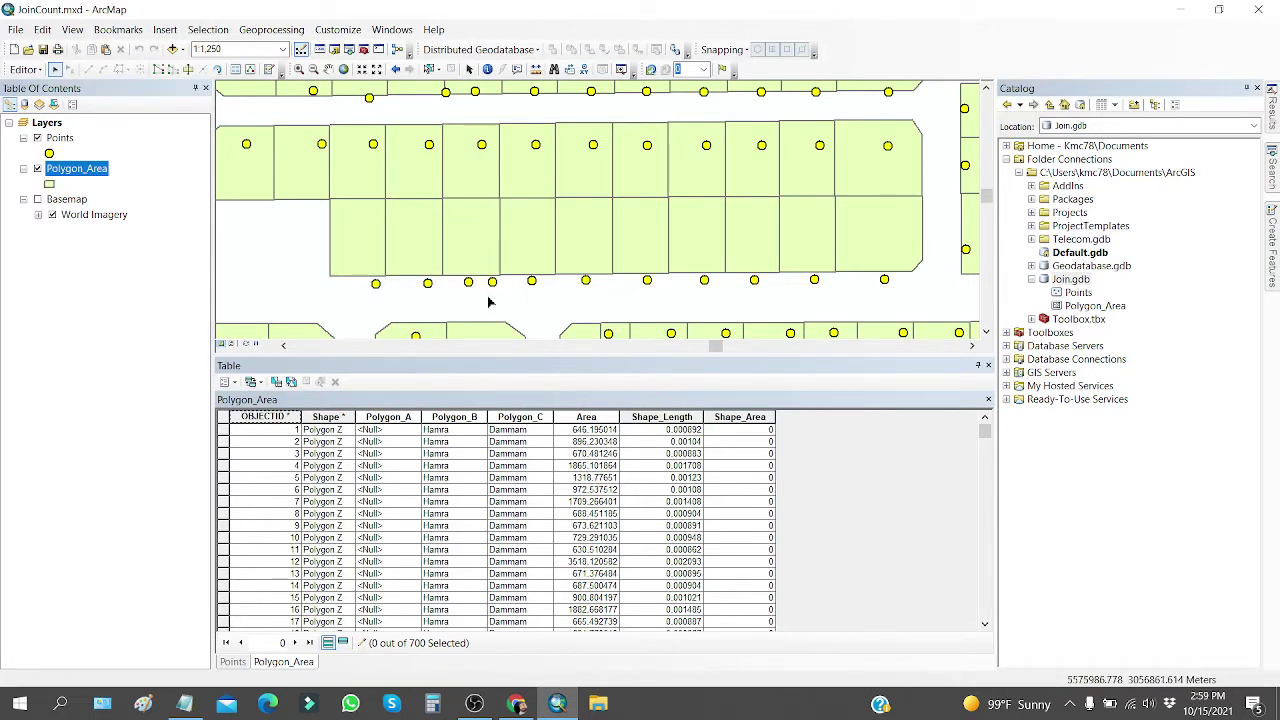
Inspect parcels across the map for polygons without a point, selecting and deselecting one empty parcel as an example.
{"action": "scroll", "coordinate": [488, 301], "scroll_direction": "up", "scroll_amount": 4}
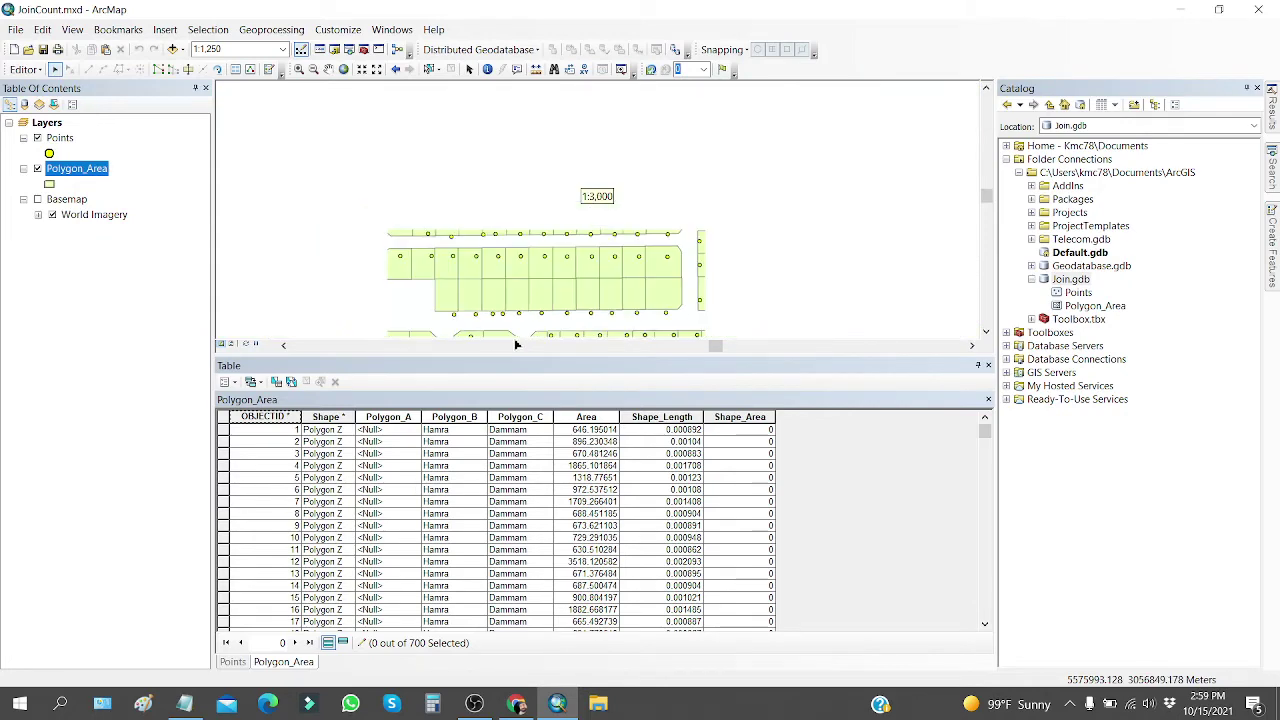
{"action": "scroll", "coordinate": [510, 336], "scroll_direction": "up", "scroll_amount": 3}
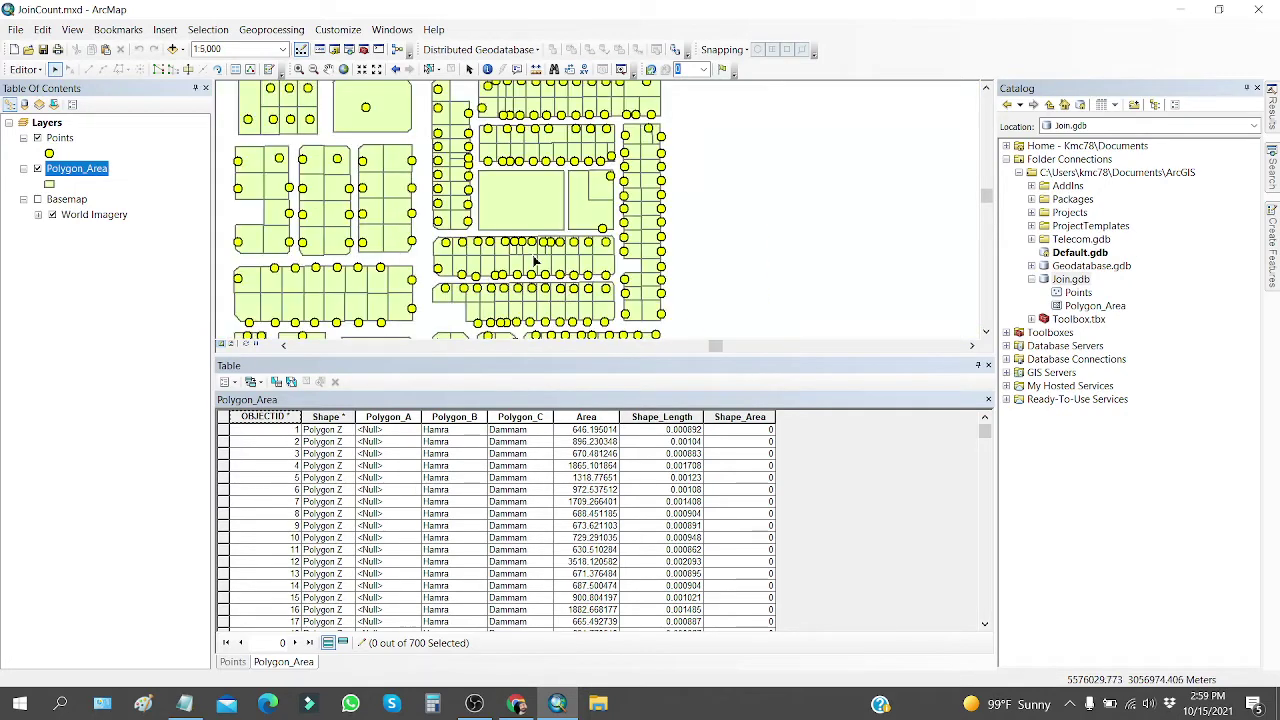
{"action": "scroll", "coordinate": [423, 340], "scroll_direction": "up", "scroll_amount": 2}
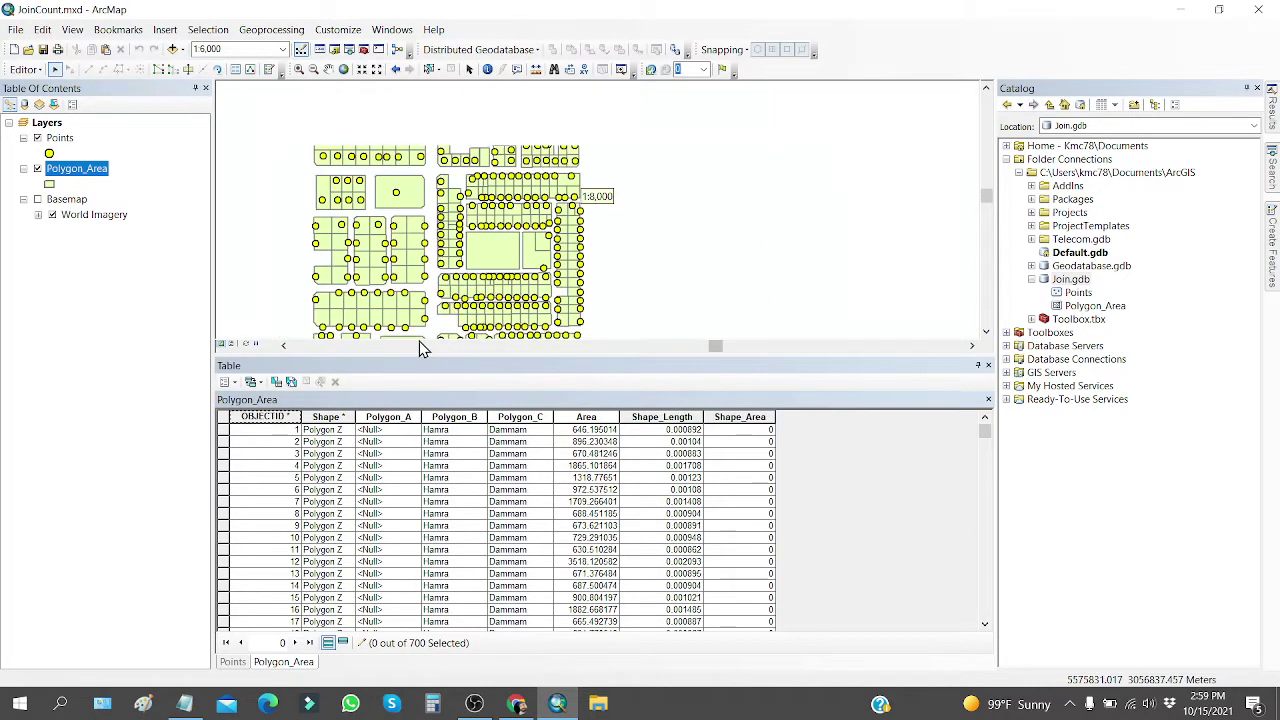
{"action": "scroll", "coordinate": [617, 224], "scroll_direction": "down", "scroll_amount": 3}
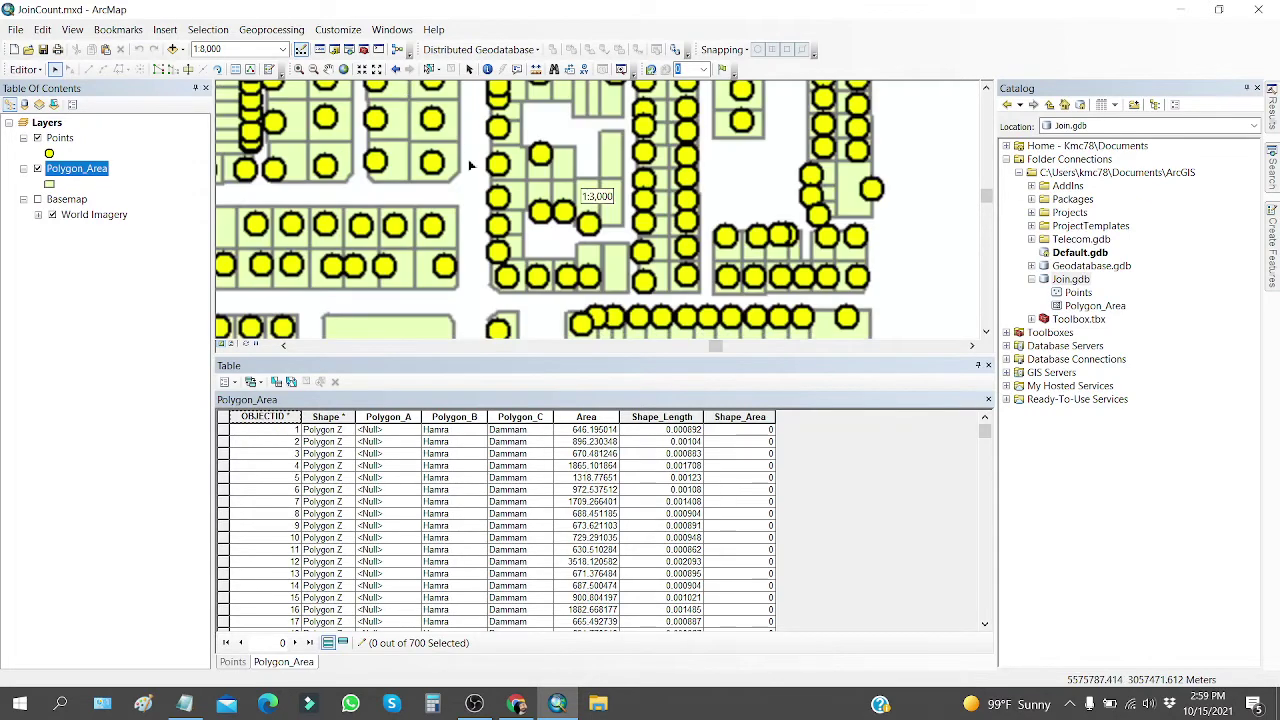
{"action": "scroll", "coordinate": [617, 224], "scroll_direction": "down", "scroll_amount": 1}
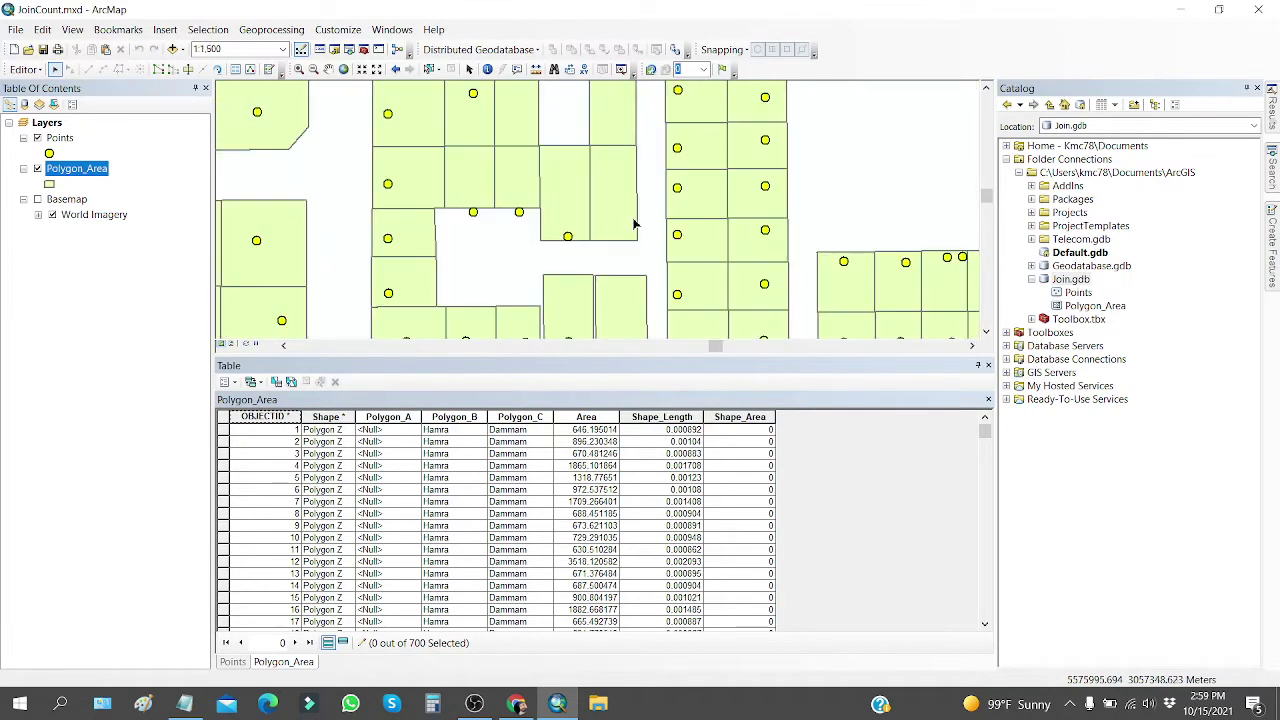
{"action": "left_click", "coordinate": [632, 215]}
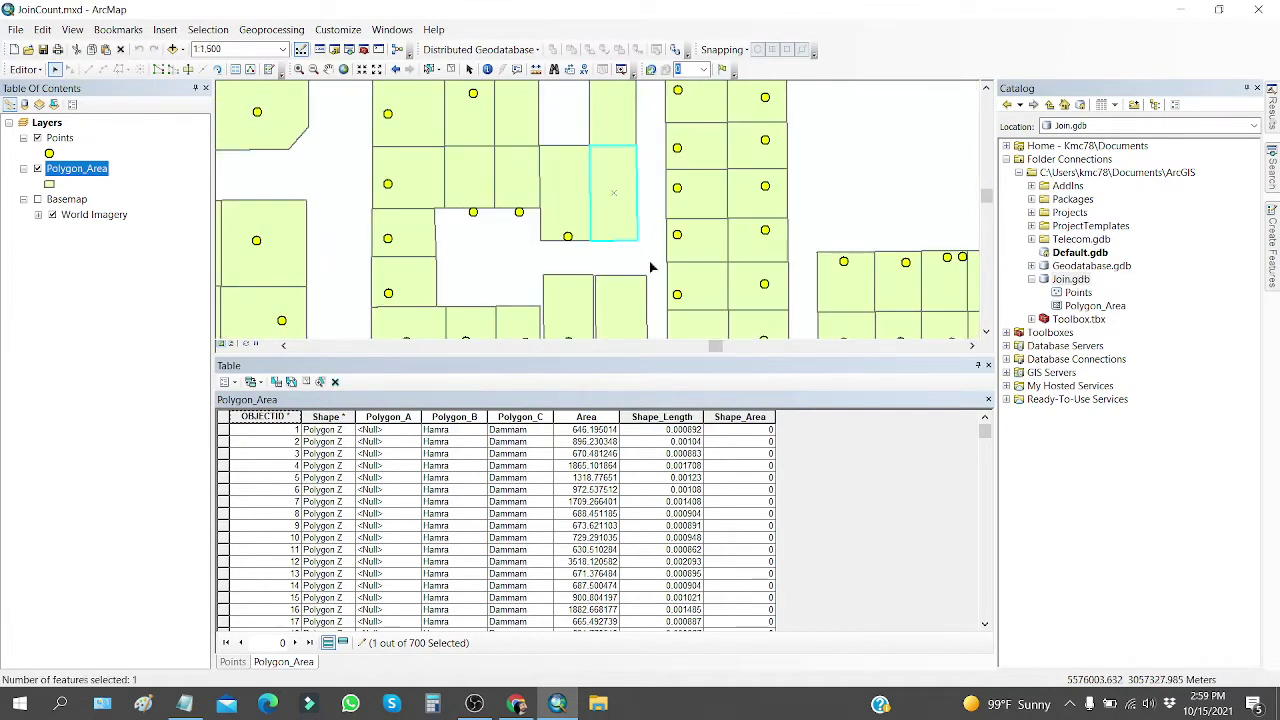
{"action": "left_click", "coordinate": [650, 267]}
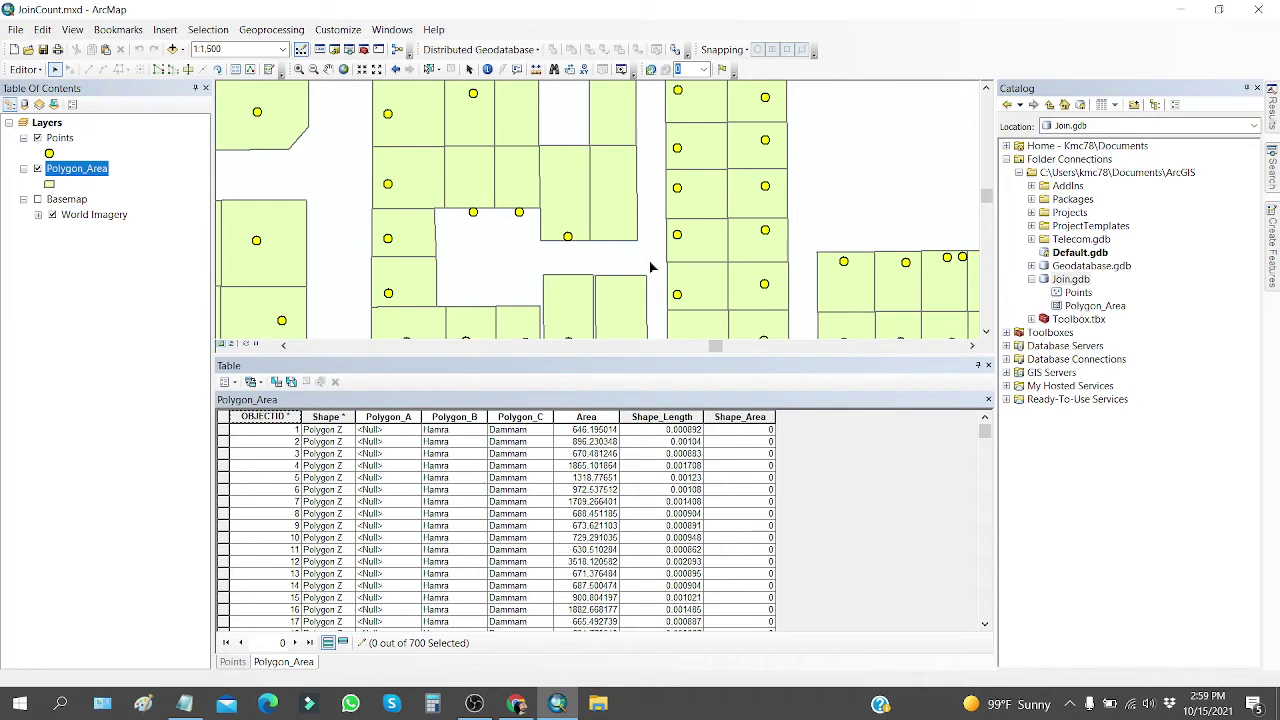
Show the Basemap layer and examine the imagery beneath the parcels without points, temporarily hiding Polygon_Area.
{"action": "left_click", "coordinate": [38, 199]}
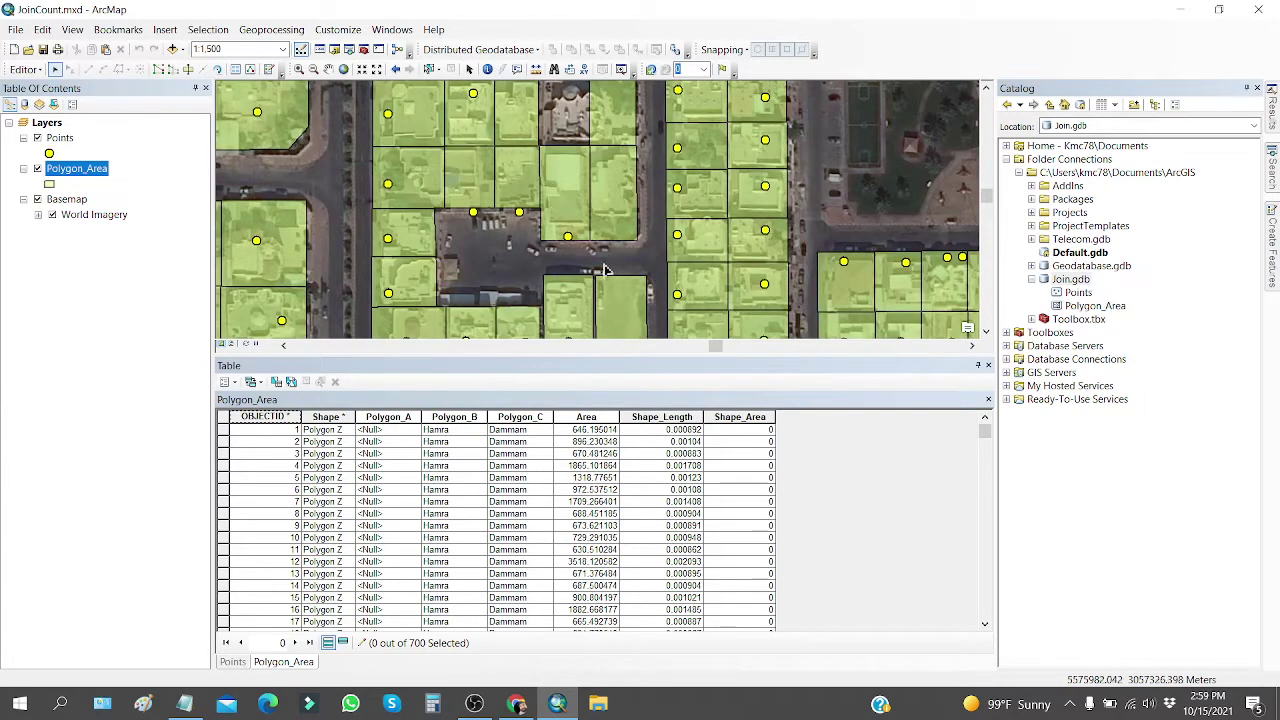
{"action": "left_click", "coordinate": [328, 69]}
{"action": "left_click_drag", "start_coordinate": [472, 222], "coordinate": [452, 122]}
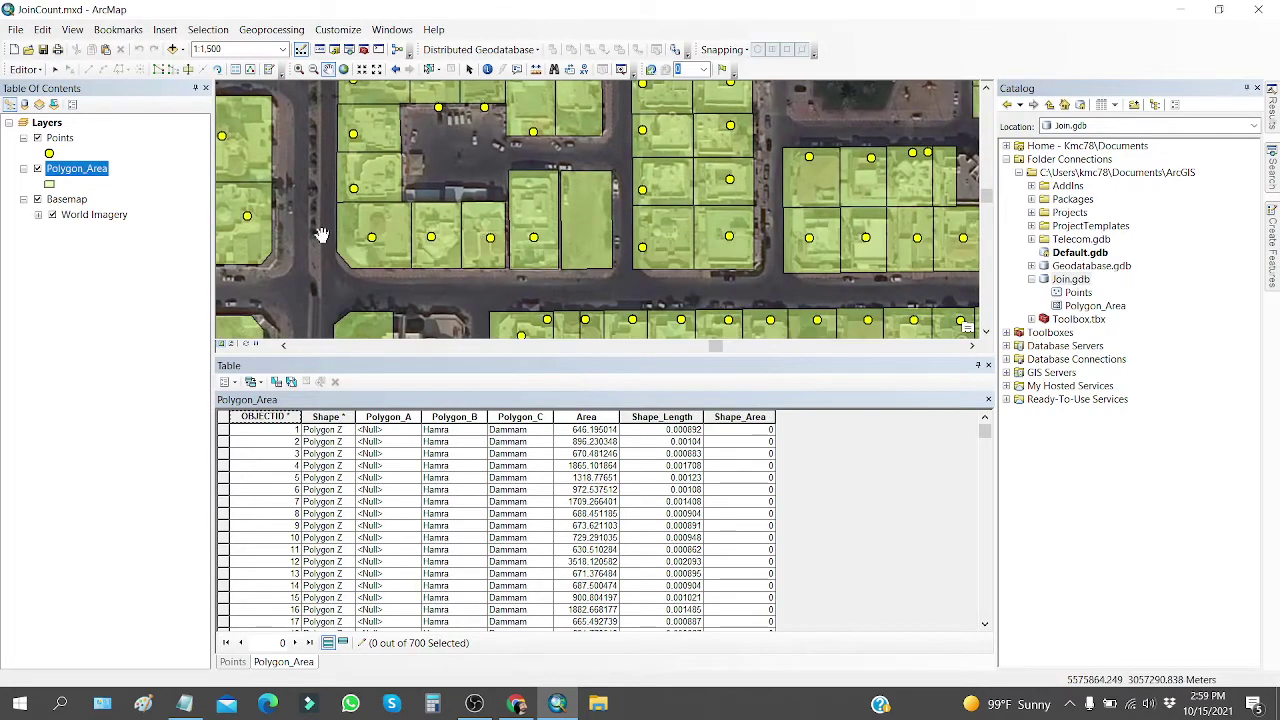
{"action": "left_click", "coordinate": [38, 170]}
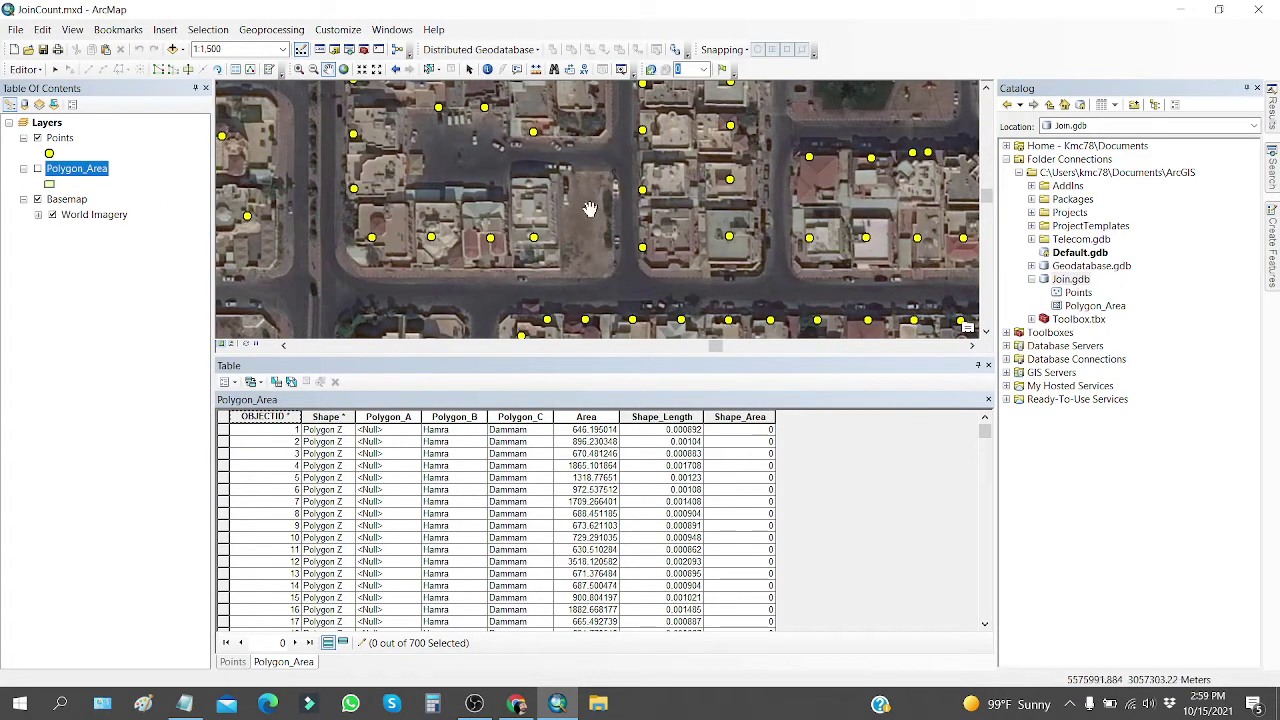
{"action": "left_click", "coordinate": [38, 169]}
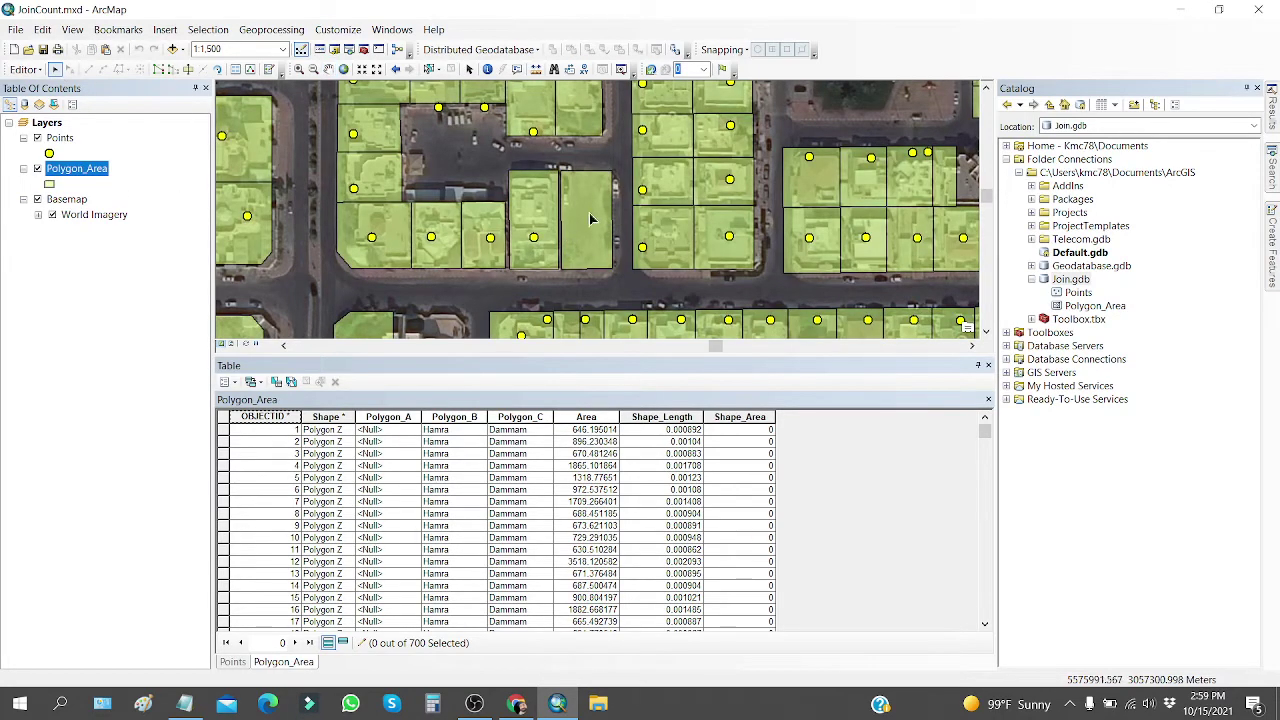
Delete the Polygon_Area parcel without a point that covers the vacant lot, and hide the Basemap layer.
{"action": "left_click", "coordinate": [592, 220]}
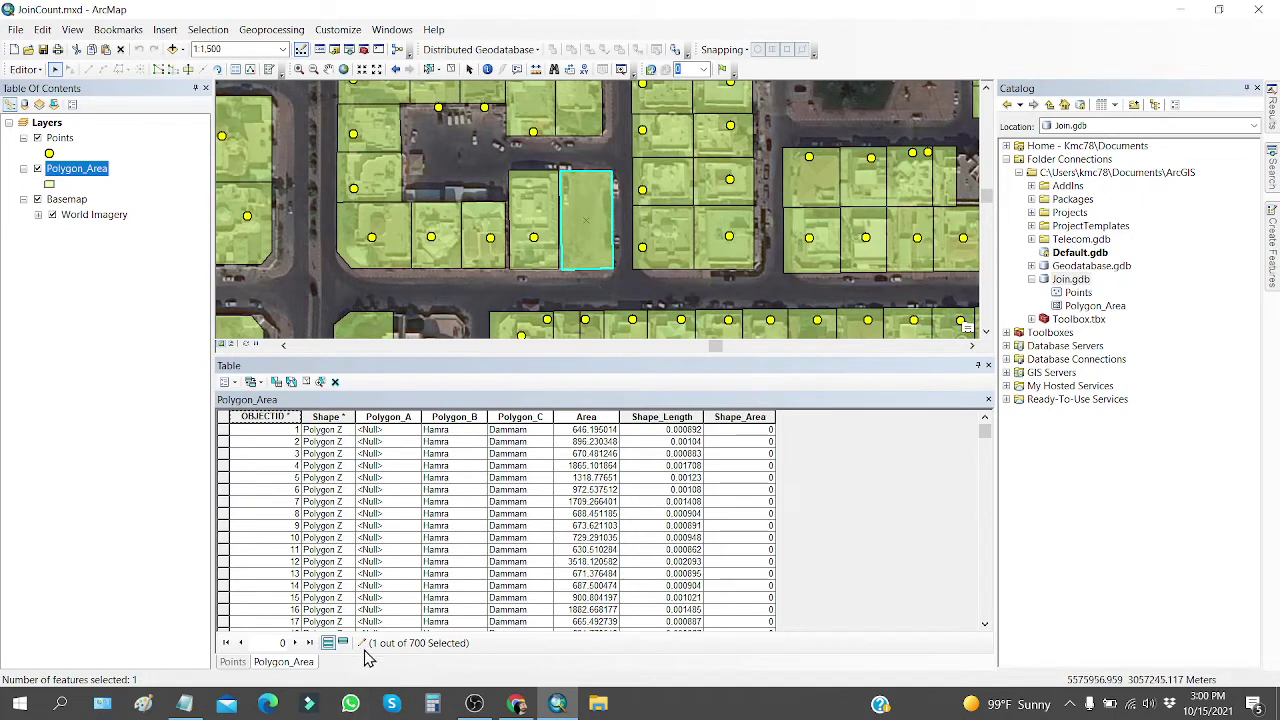
{"action": "left_click", "coordinate": [336, 384]}
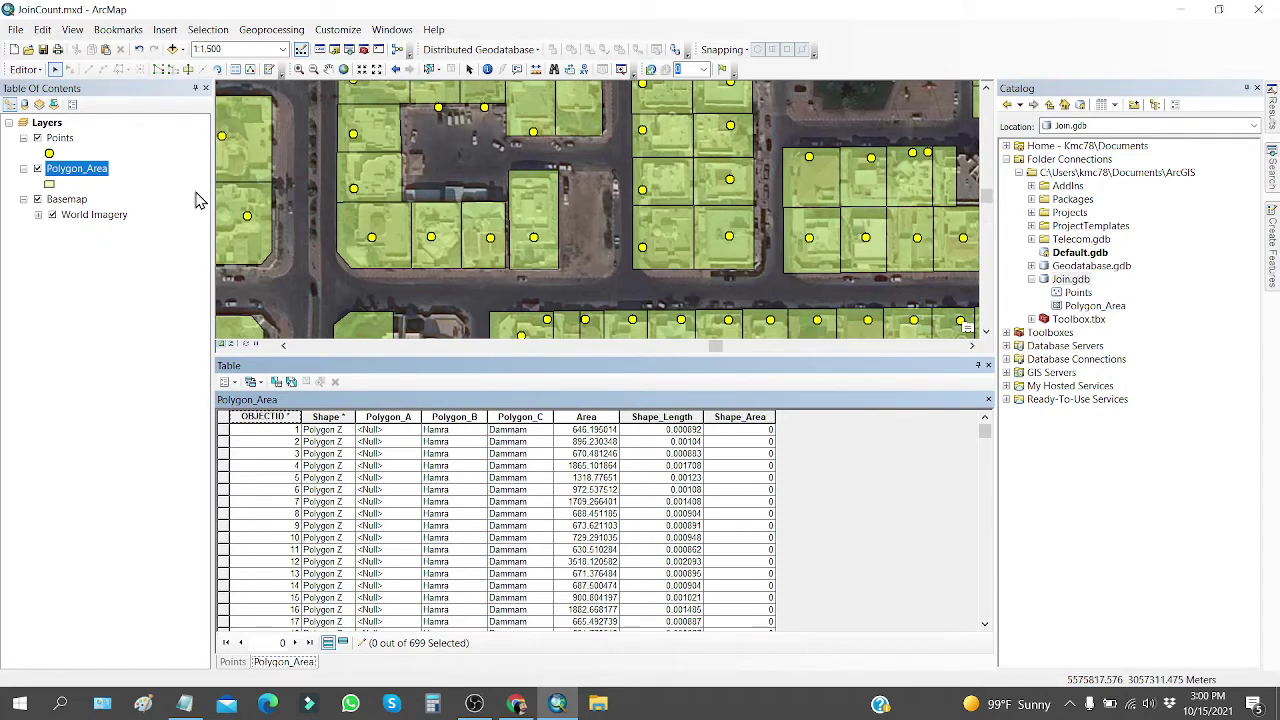
{"action": "left_click", "coordinate": [37, 200]}
Close the attribute table window and stop editing.
{"action": "scroll", "coordinate": [485, 252], "scroll_direction": "down", "scroll_amount": 5}
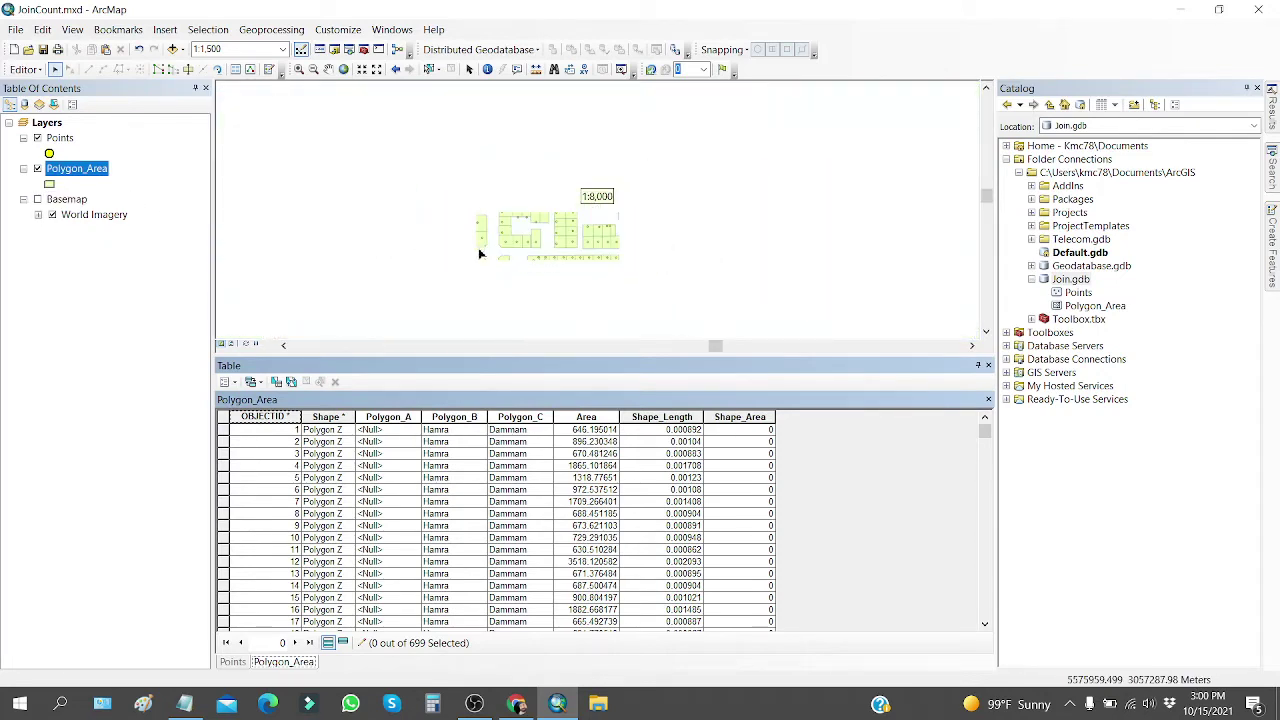
{"action": "scroll", "coordinate": [444, 177], "scroll_direction": "down", "scroll_amount": 4}
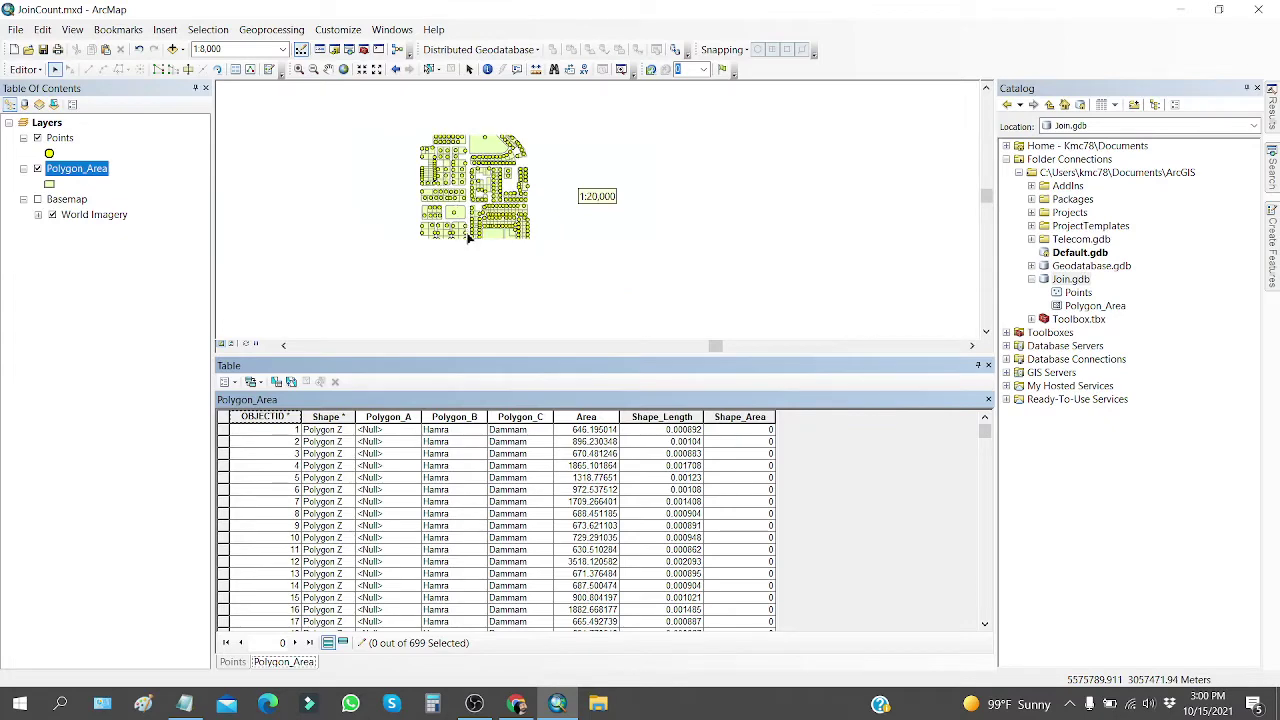
{"action": "scroll", "coordinate": [469, 132], "scroll_direction": "down", "scroll_amount": 7}
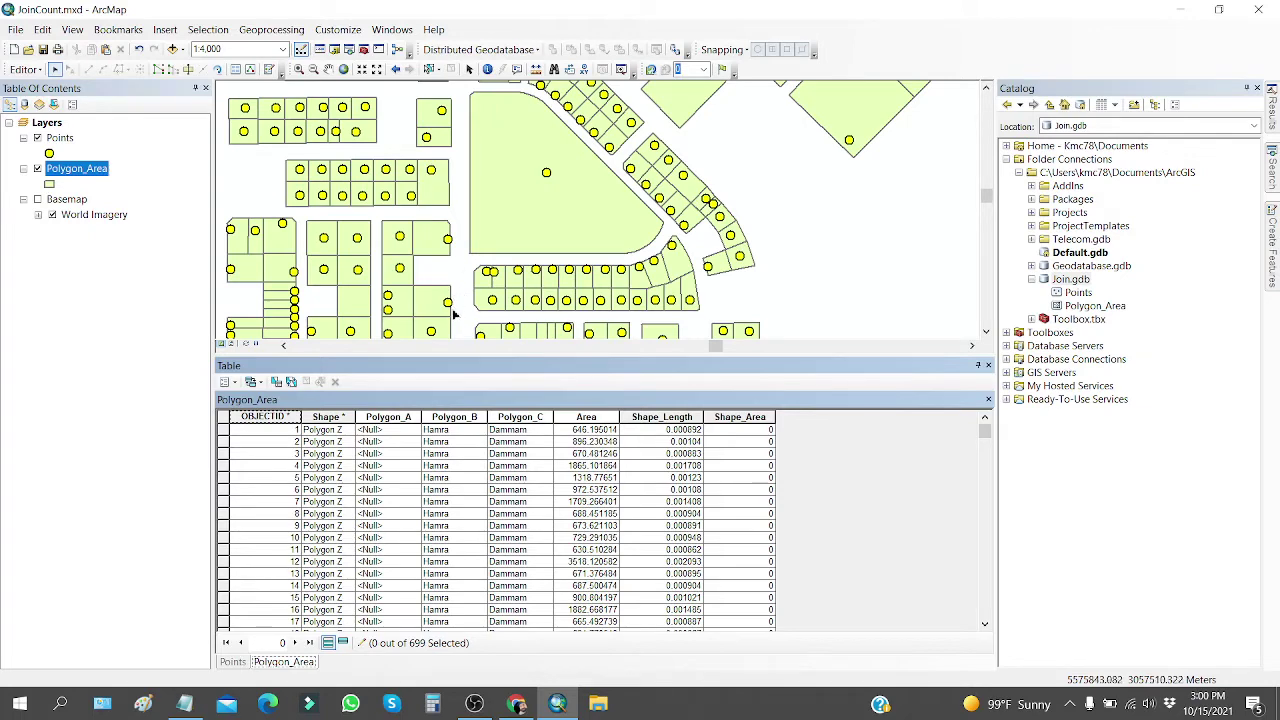
{"action": "left_click", "coordinate": [988, 365]}
{"action": "left_click", "coordinate": [24, 69]}
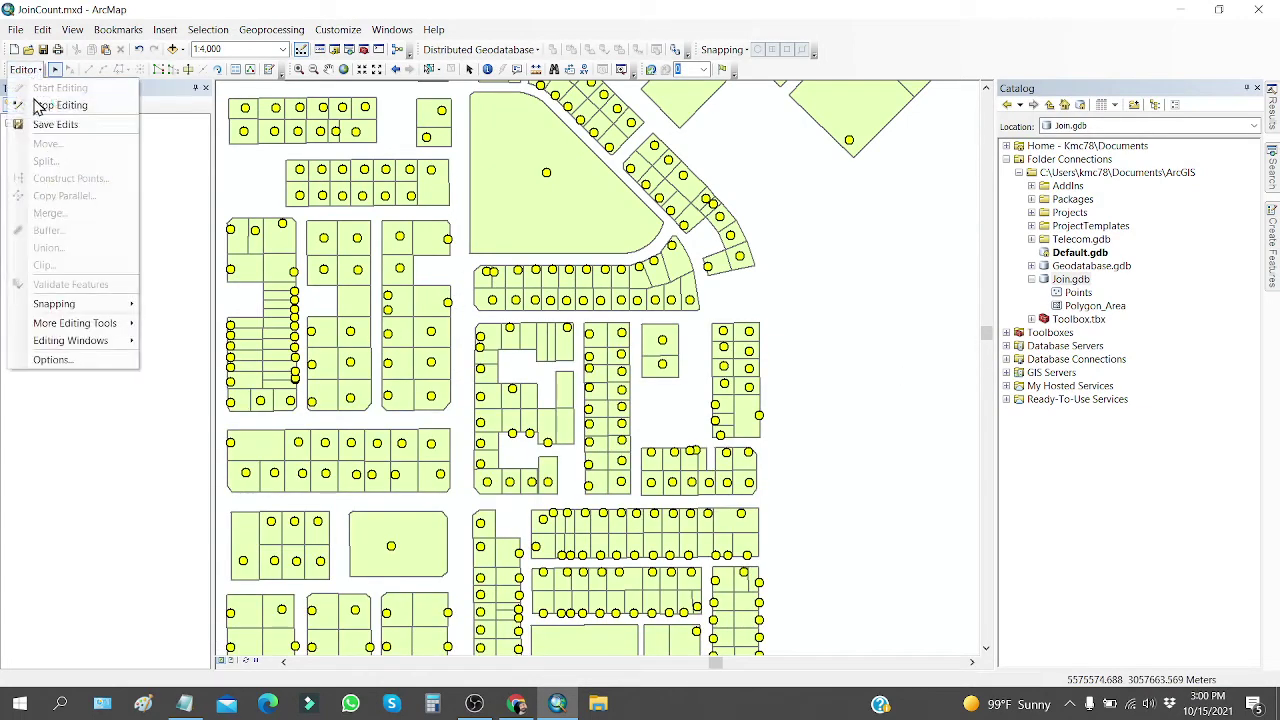
{"action": "left_click", "coordinate": [55, 104]}
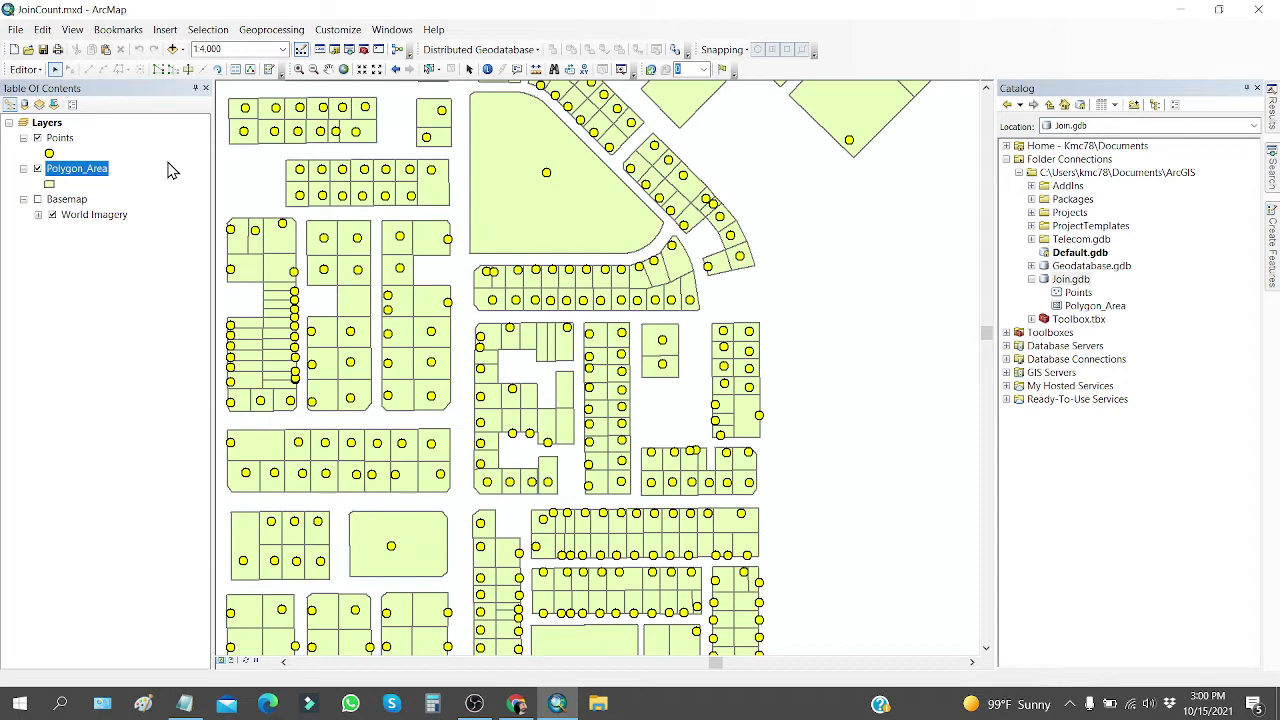
Join Points to Polygon_Area by spatial location with a per-polygon point count, saving the output as Spatial_Join_Count in Default.gdb.
{"action": "right_click", "coordinate": [100, 180]}
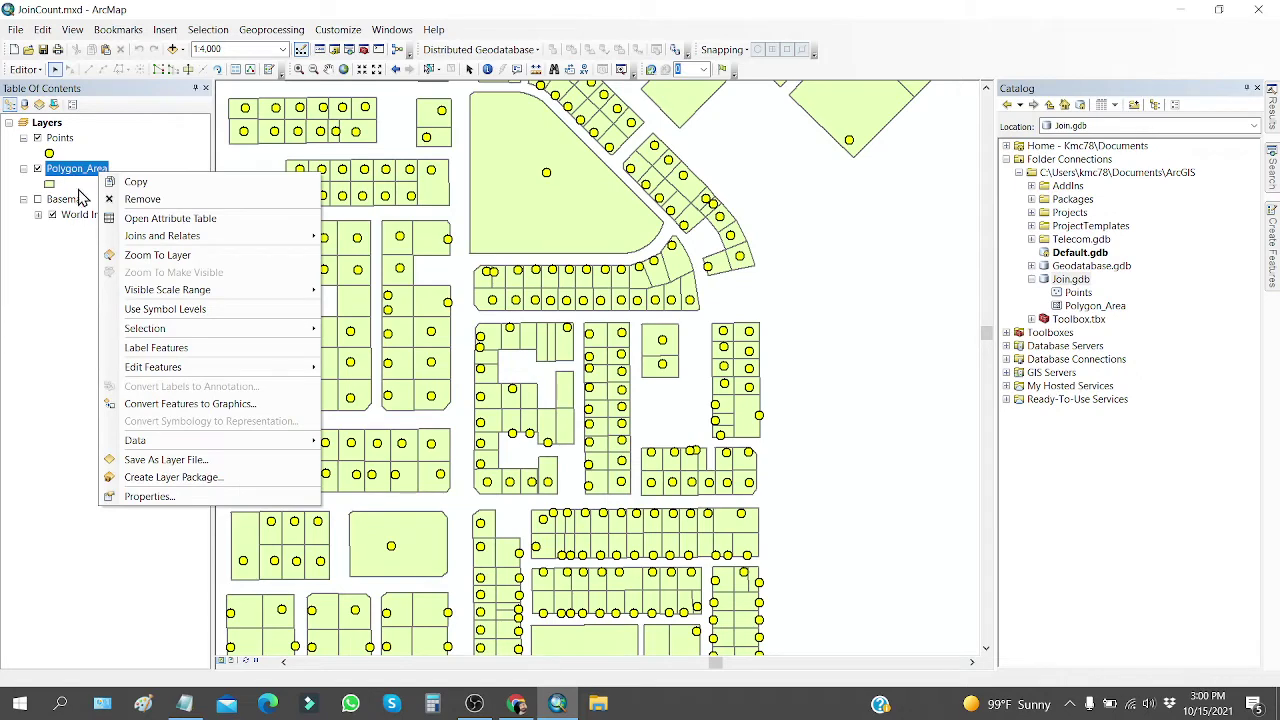
{"action": "mouse_move", "coordinate": [140, 237]}
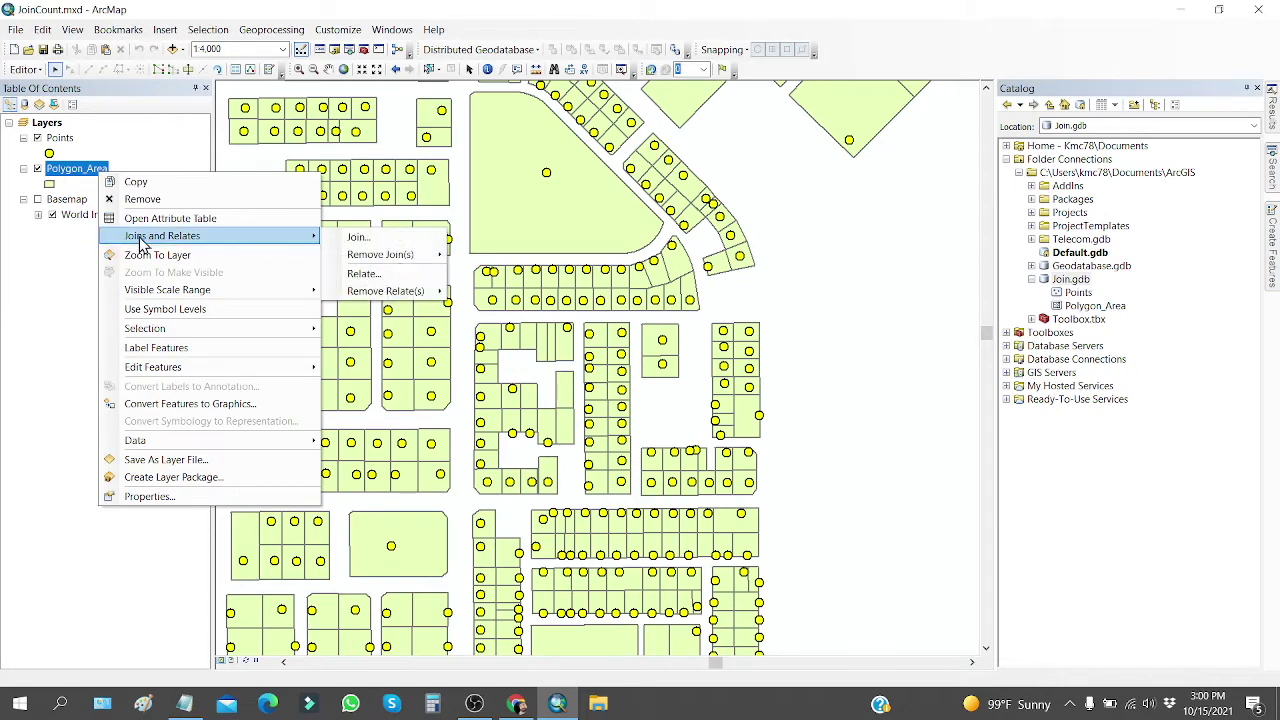
{"action": "left_click", "coordinate": [357, 238]}
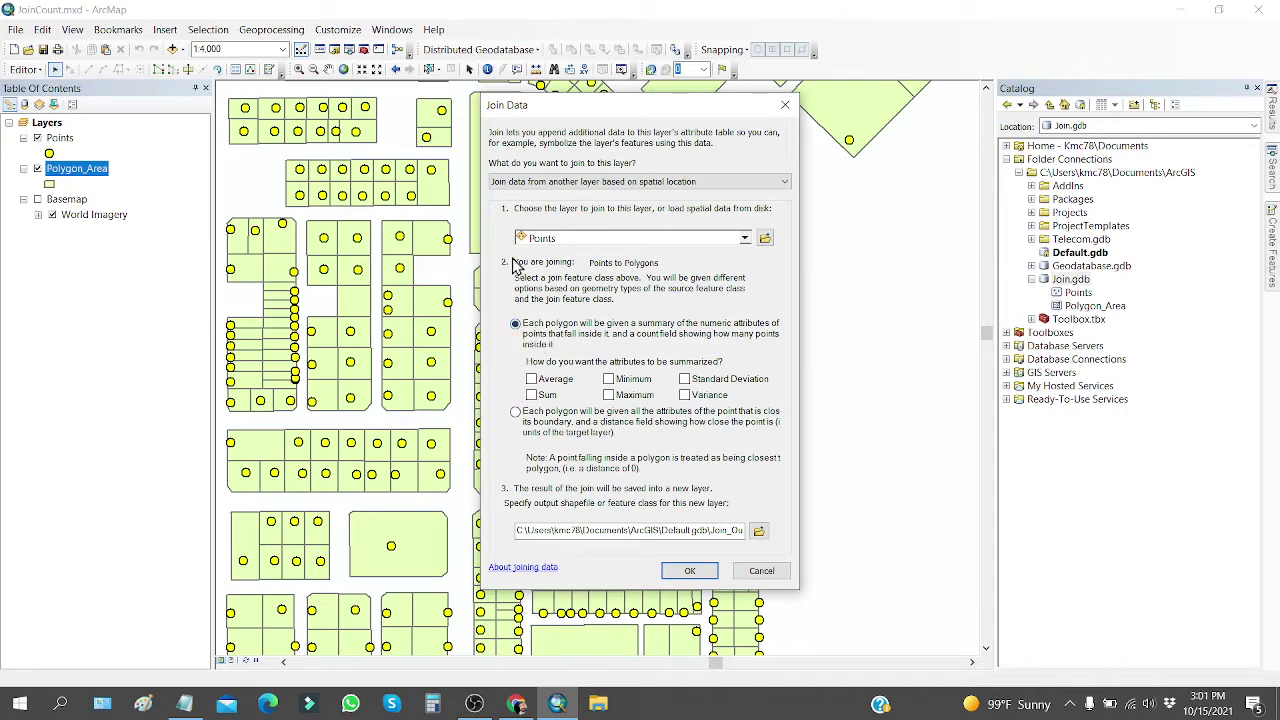
{"action": "left_click", "coordinate": [758, 536]}
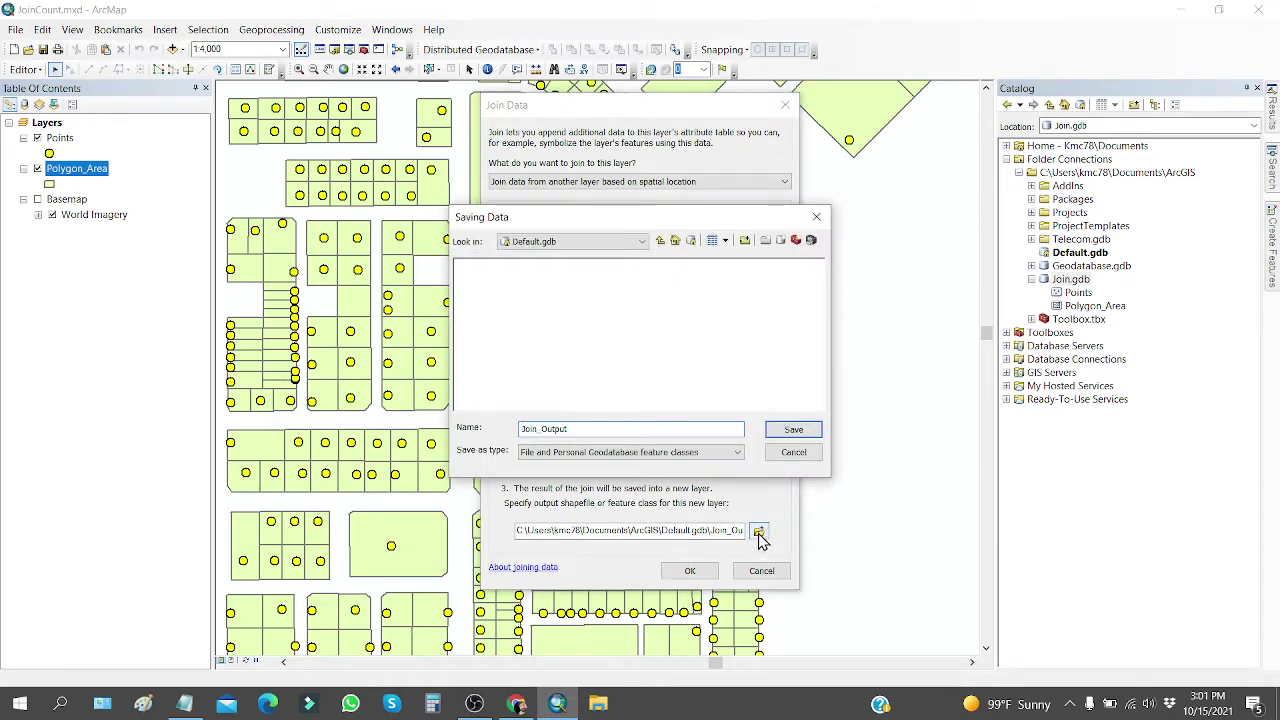
{"action": "left_click", "coordinate": [641, 241]}
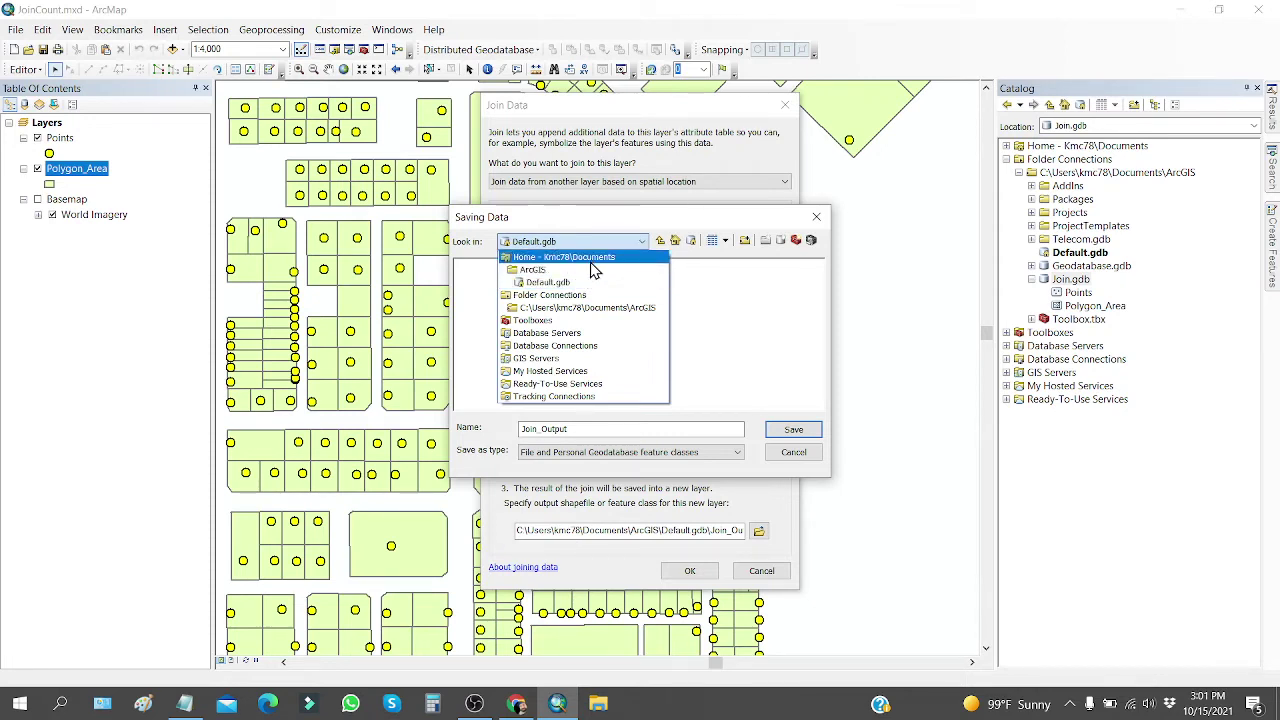
{"action": "left_click", "coordinate": [563, 283]}
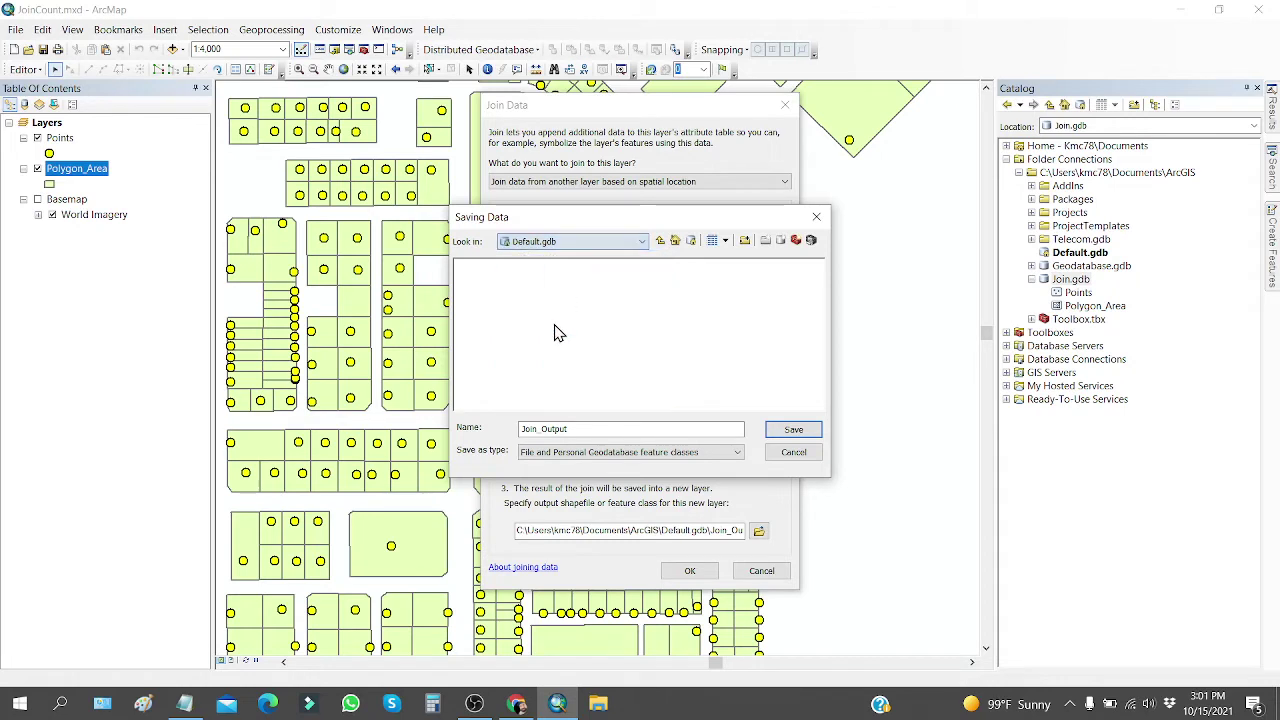
{"action": "left_click_drag", "start_coordinate": [580, 430], "coordinate": [468, 432]}
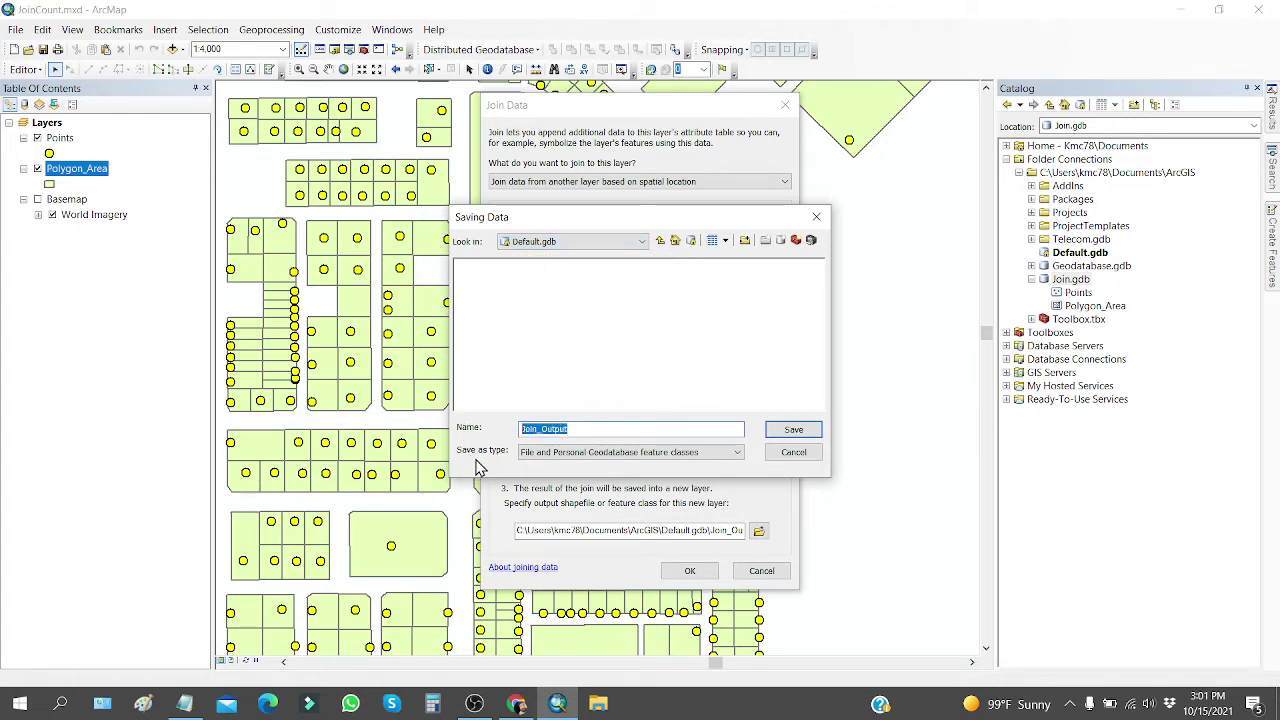
{"action": "type", "text": "Spatial_Join"}
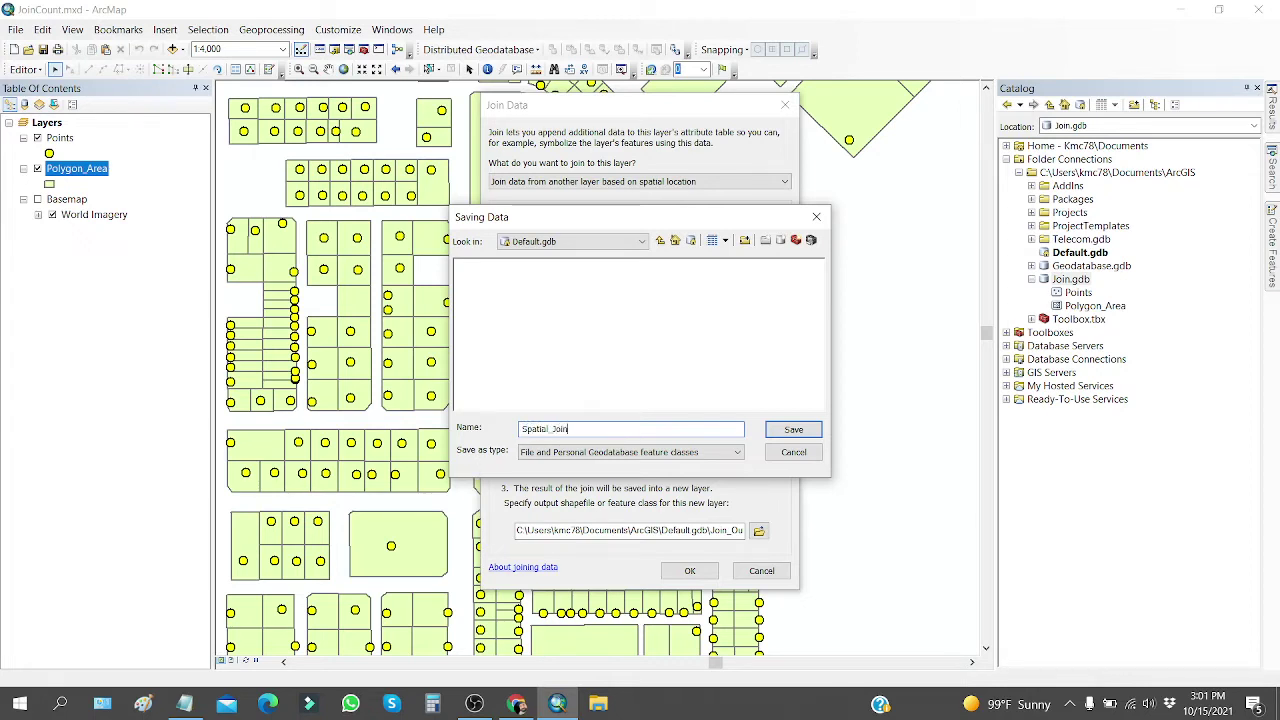
{"action": "type", "text": "_Count"}
{"action": "left_click", "coordinate": [790, 430]}
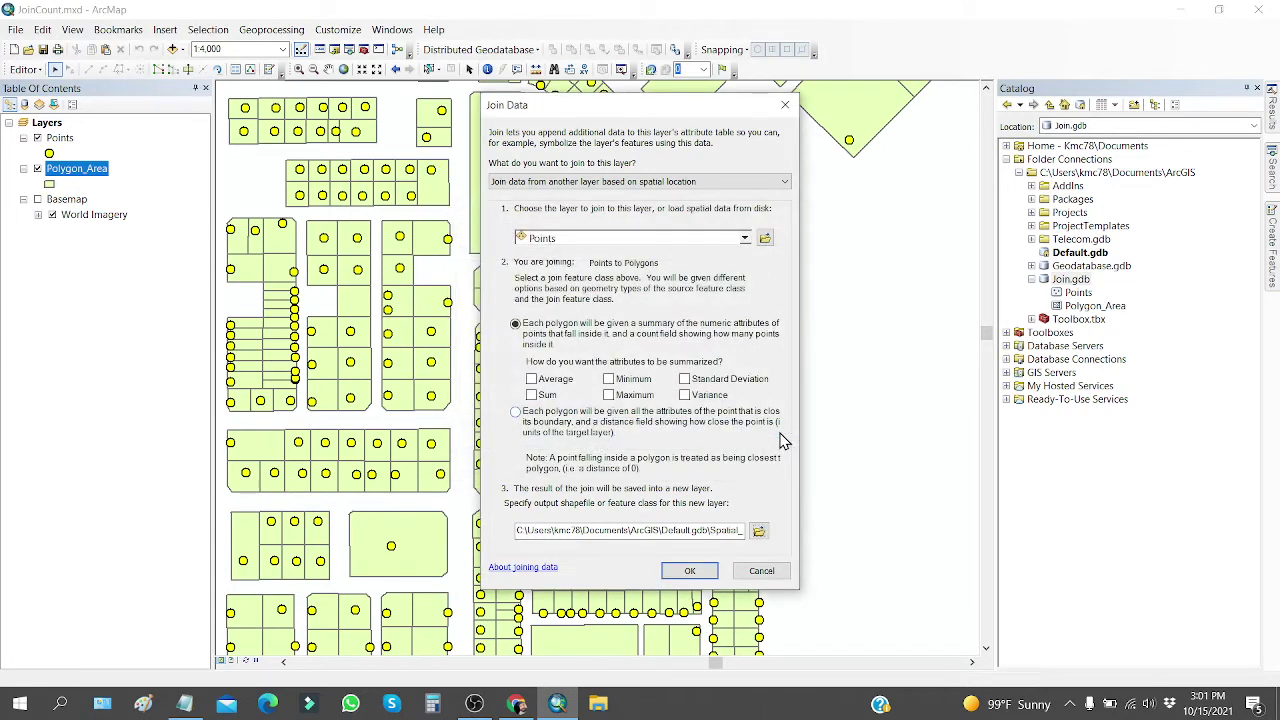
{"action": "left_click", "coordinate": [690, 570]}
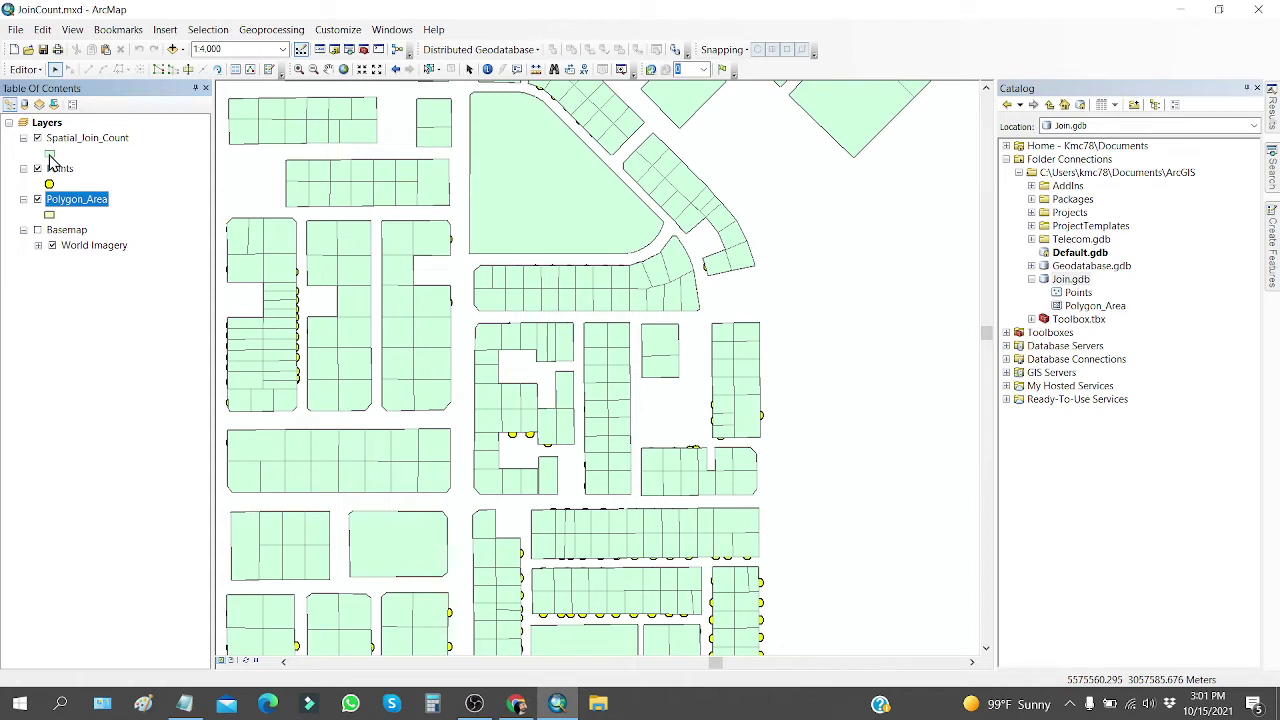
Hide the Polygon_Area layer and open the attribute table of Spatial_Join_Count.
{"action": "left_click", "coordinate": [38, 200]}
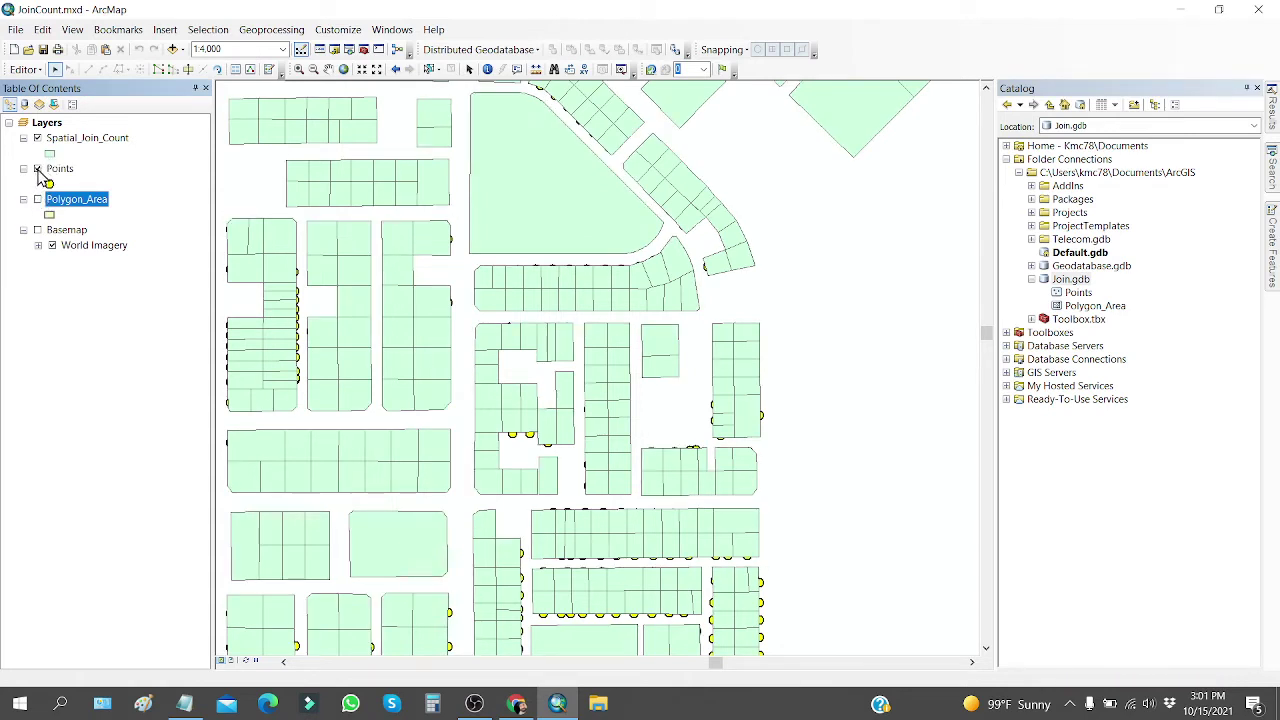
{"action": "right_click", "coordinate": [96, 142]}
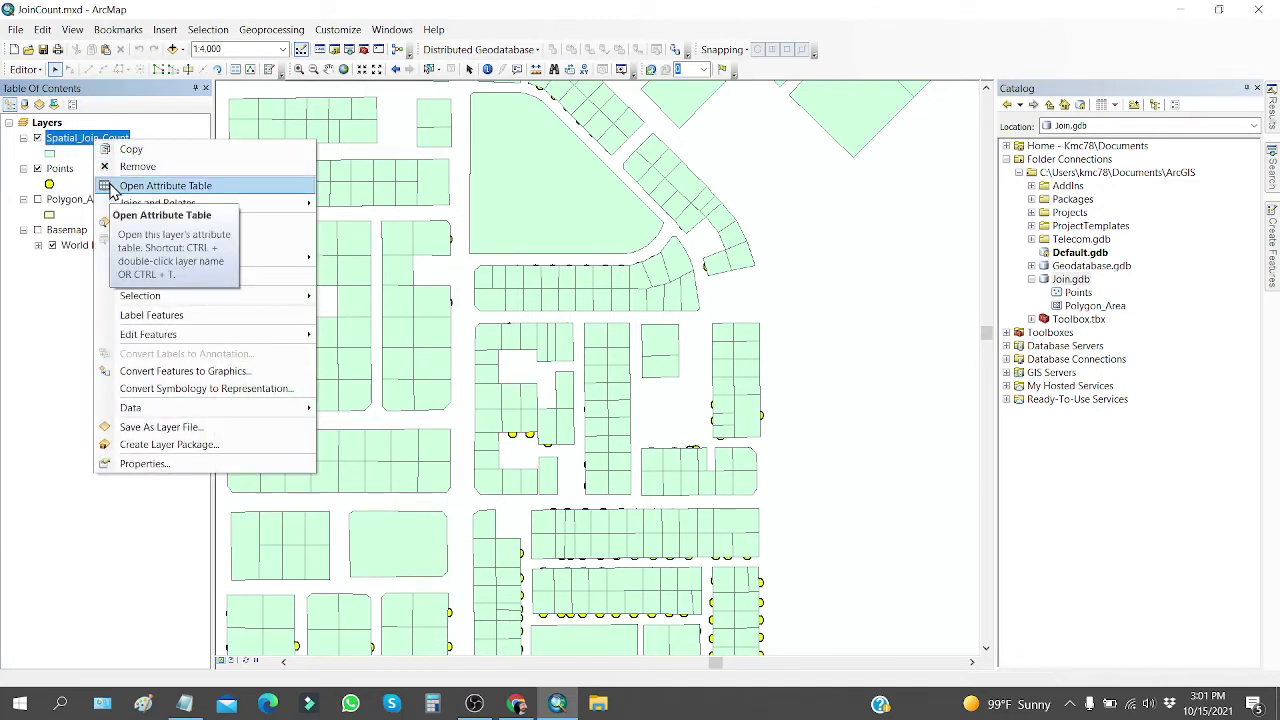
{"action": "left_click", "coordinate": [100, 183]}
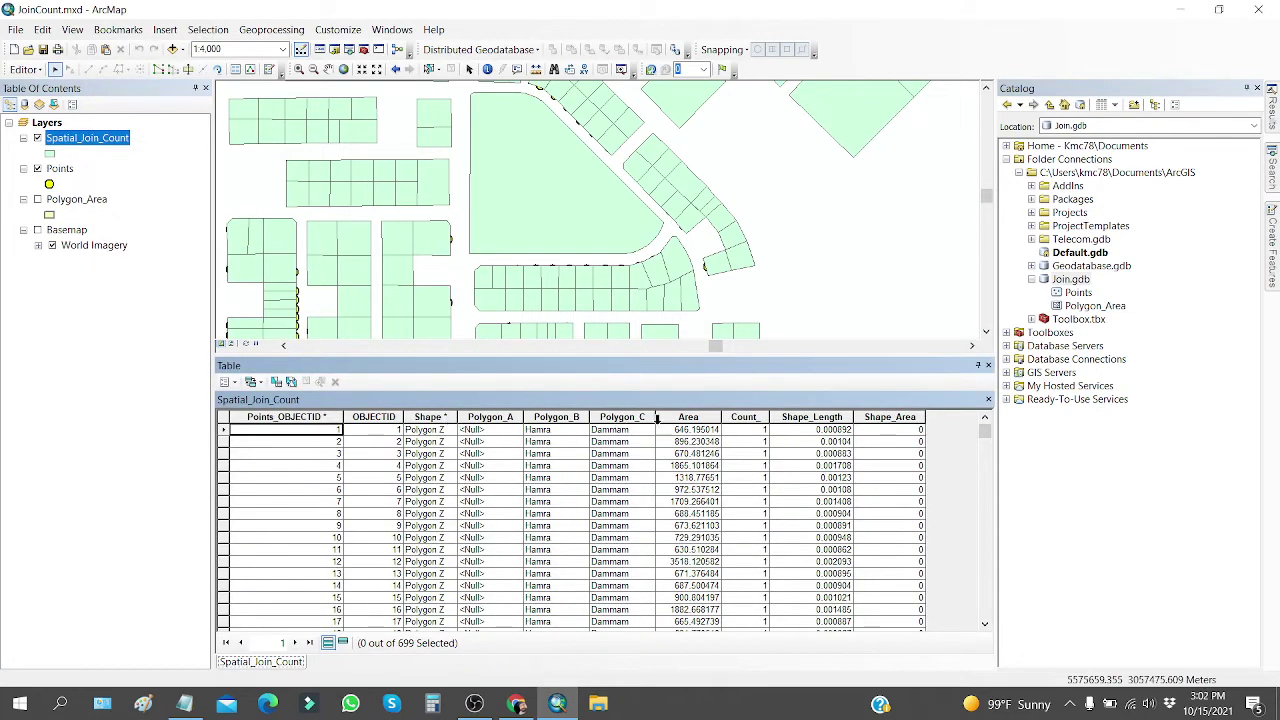
Sort the Spatial_Join_Count table by the Count_ field in ascending order.
{"action": "left_click", "coordinate": [743, 417]}
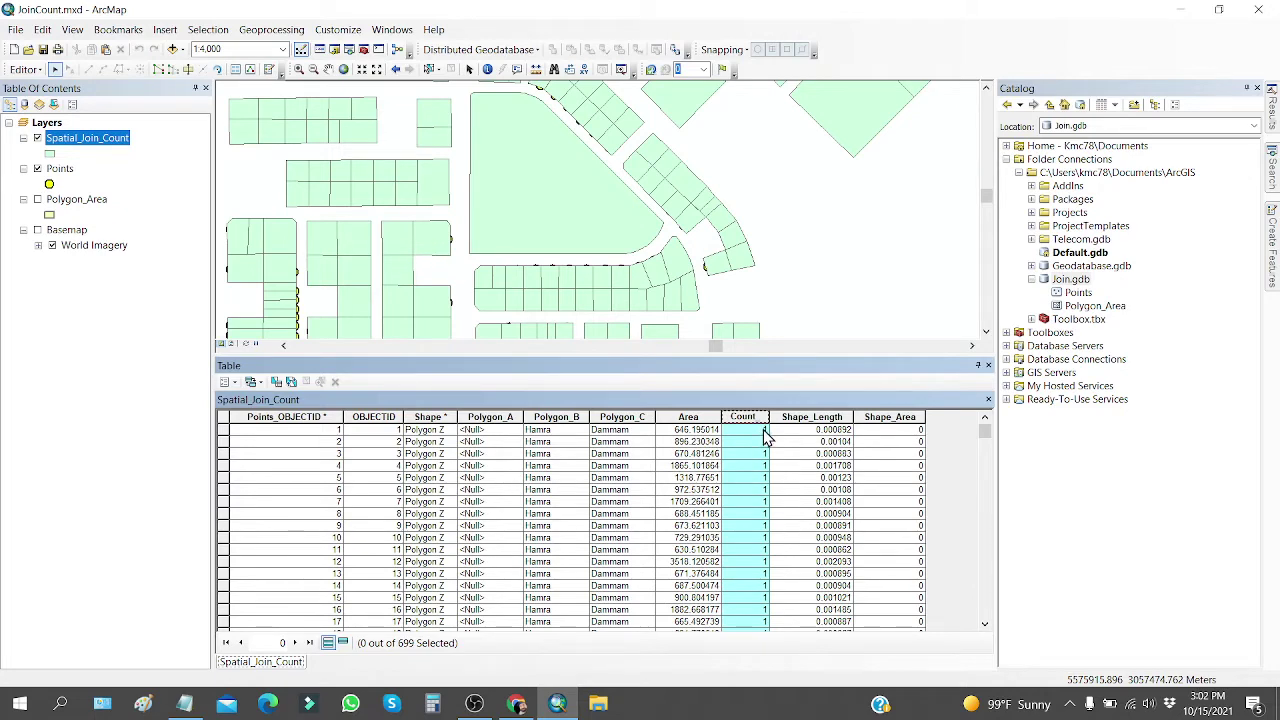
{"action": "mouse_move", "coordinate": [987, 429]}
{"action": "left_mouse_down"}
{"action": "mouse_move", "coordinate": [986, 451]}
{"action": "mouse_move", "coordinate": [986, 423]}
{"action": "left_mouse_up"}
{"action": "double_click", "coordinate": [744, 419]}
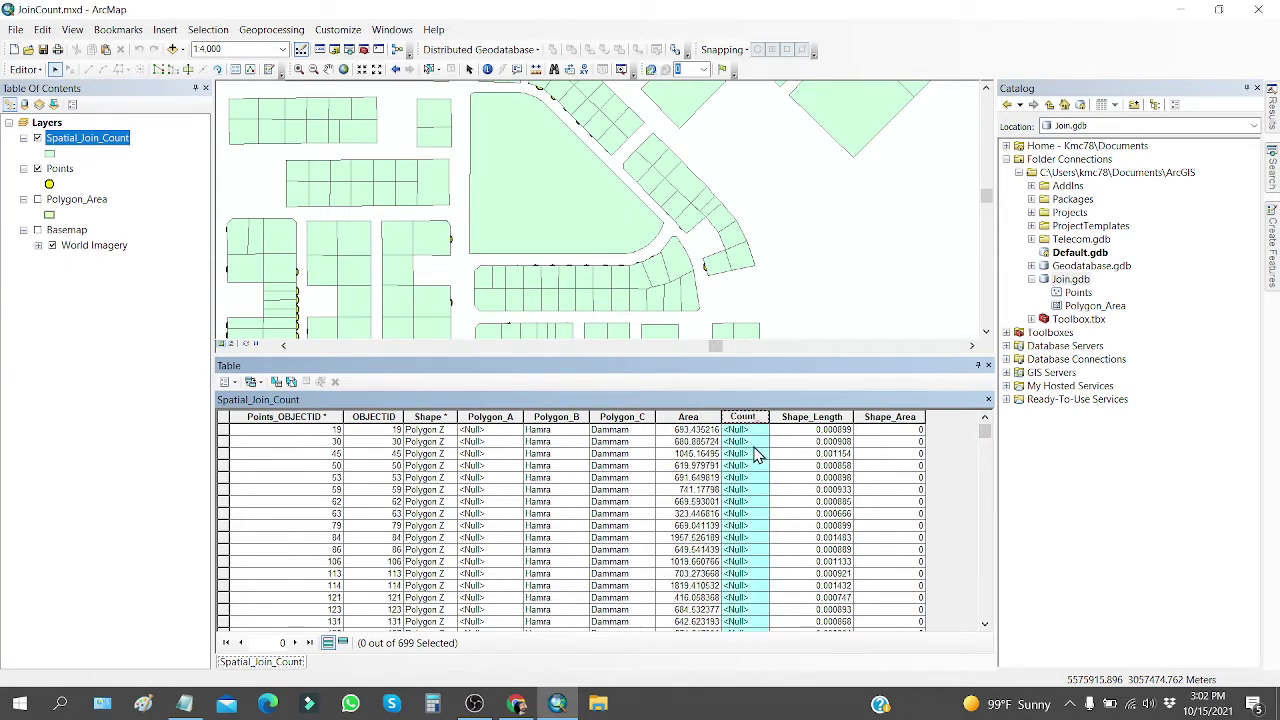
Examine the sorted Count_ values to distinguish polygons with no point from those containing points.
{"action": "scroll", "coordinate": [755, 450], "scroll_direction": "down", "scroll_amount": 15}
{"action": "scroll", "coordinate": [752, 460], "scroll_direction": "down", "scroll_amount": 3}
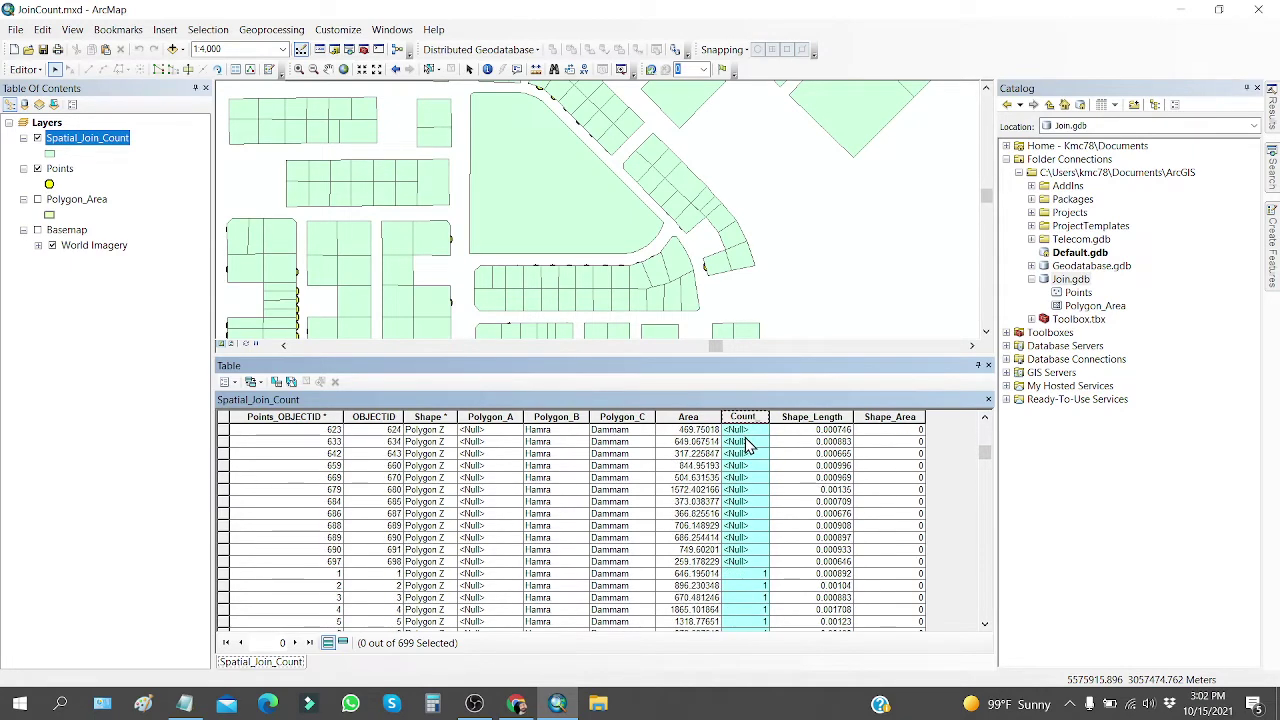
{"action": "scroll", "coordinate": [755, 472], "scroll_direction": "down", "scroll_amount": 2}
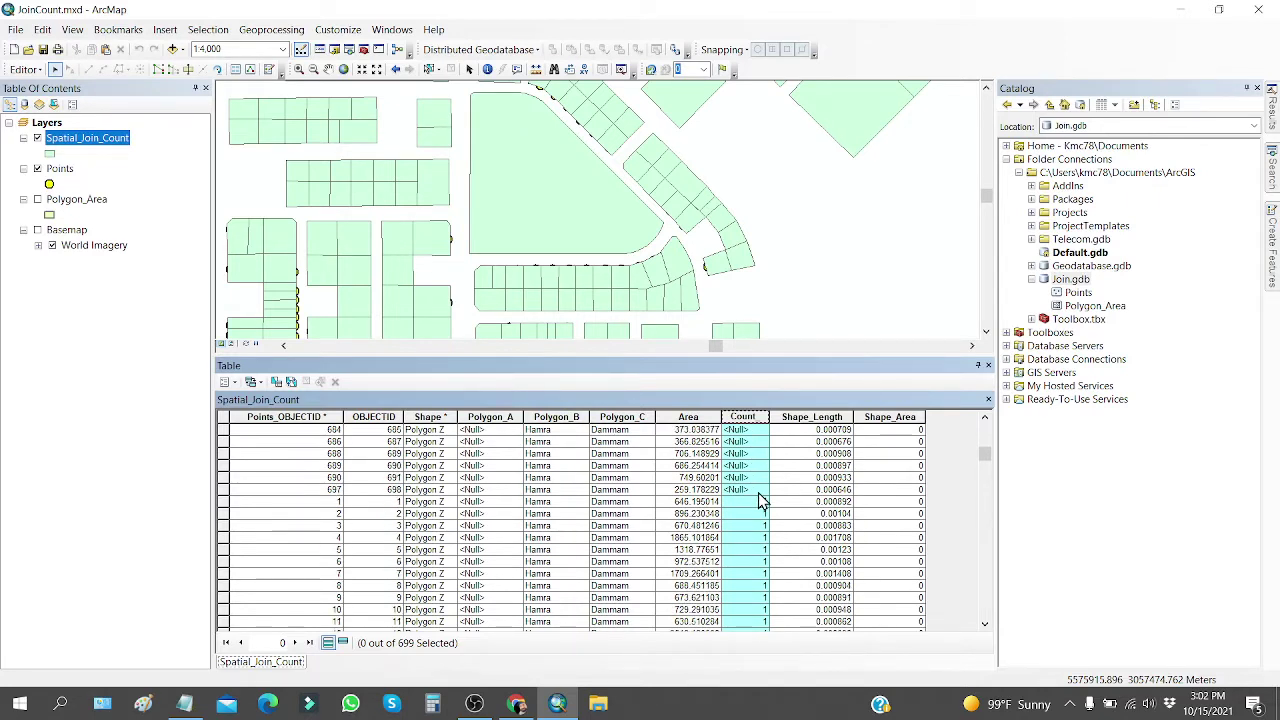
{"action": "scroll", "coordinate": [760, 505], "scroll_direction": "down", "scroll_amount": 1}
{"action": "left_click", "coordinate": [758, 505]}
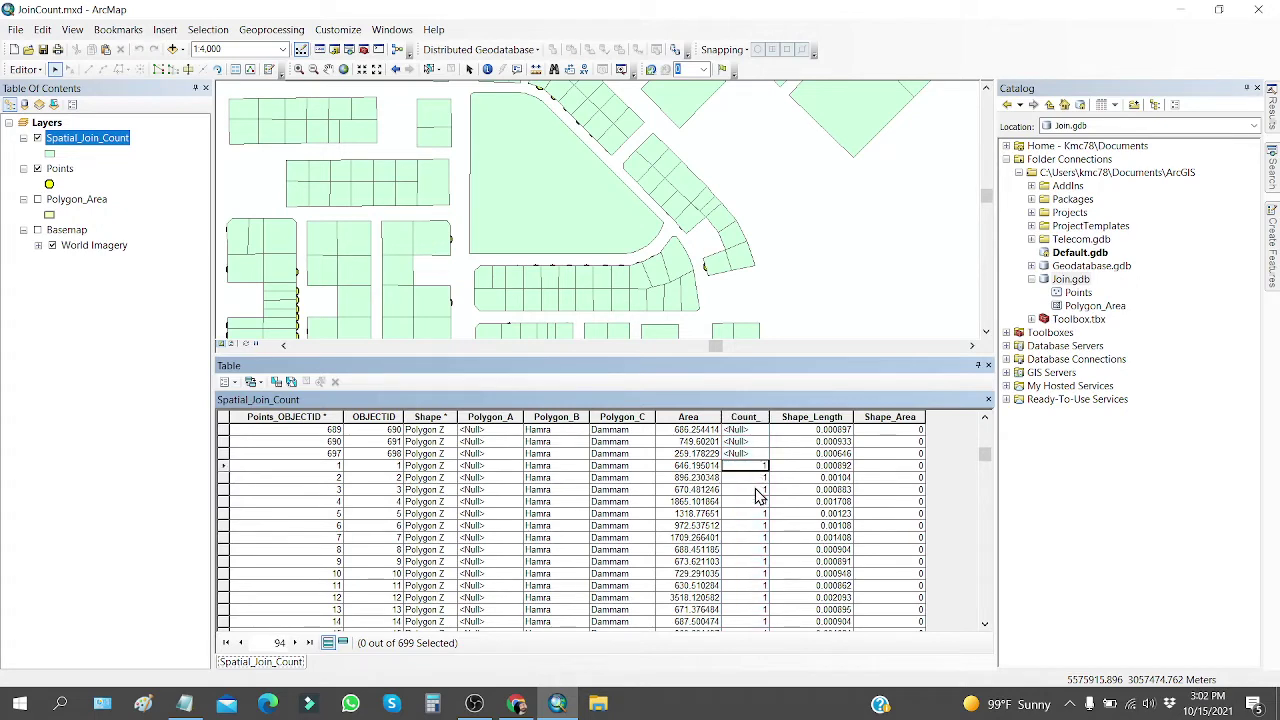
{"action": "scroll", "coordinate": [754, 510], "scroll_direction": "down", "scroll_amount": 8}
{"action": "scroll", "coordinate": [755, 513], "scroll_direction": "down", "scroll_amount": 10}
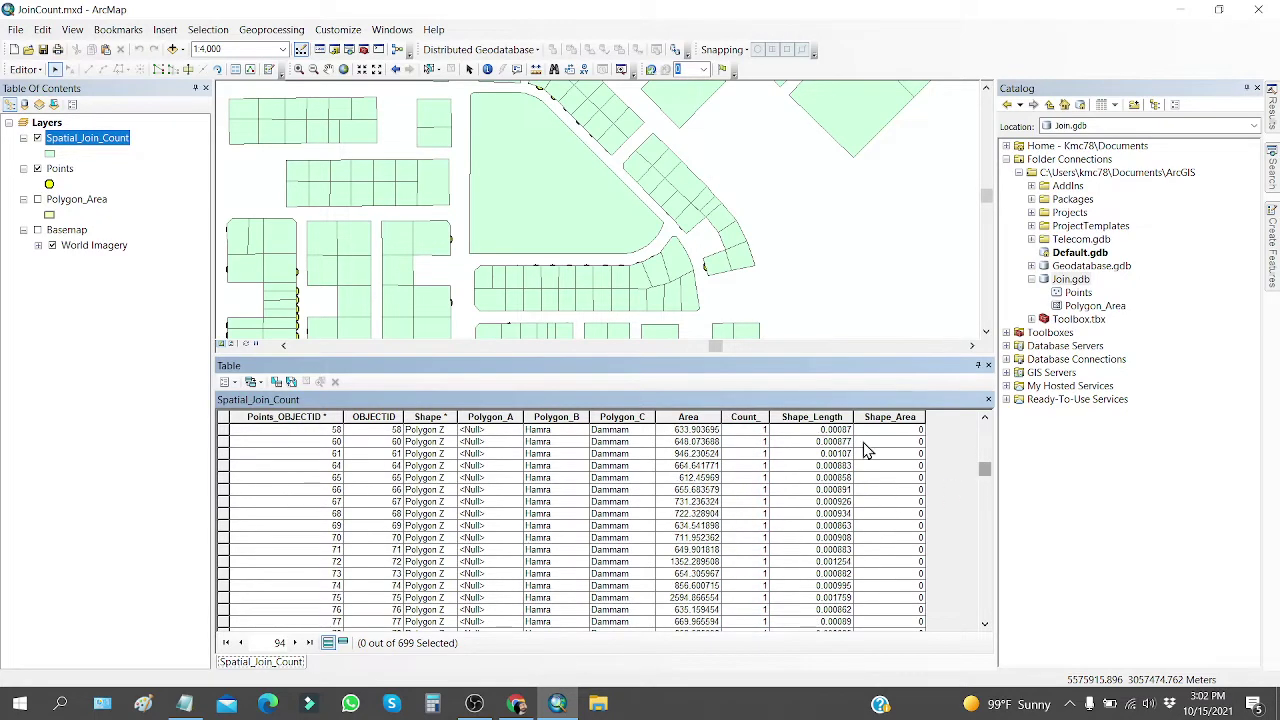
{"action": "left_click", "coordinate": [745, 418]}
{"action": "left_click_drag", "start_coordinate": [985, 470], "coordinate": [986, 423]}
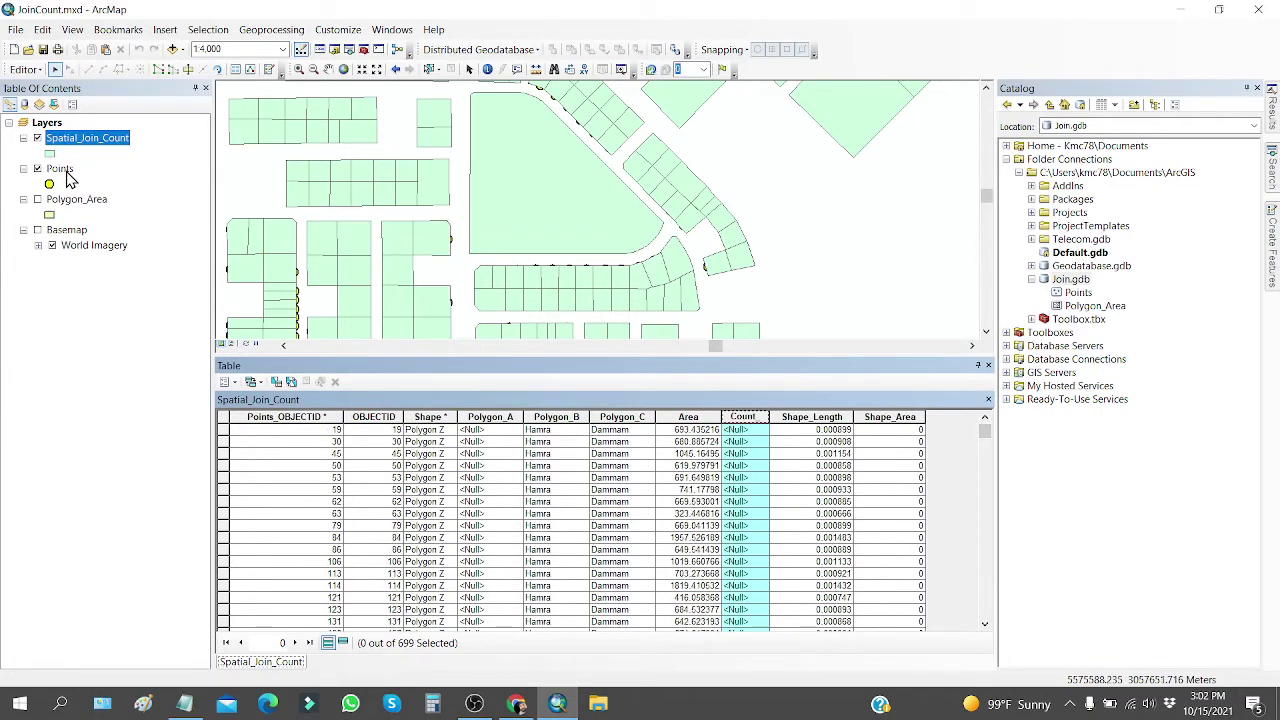
Move the Points layer above Spatial_Join_Count and make the attribute table show only selected records.
{"action": "left_click_drag", "start_coordinate": [66, 174], "coordinate": [76, 140]}
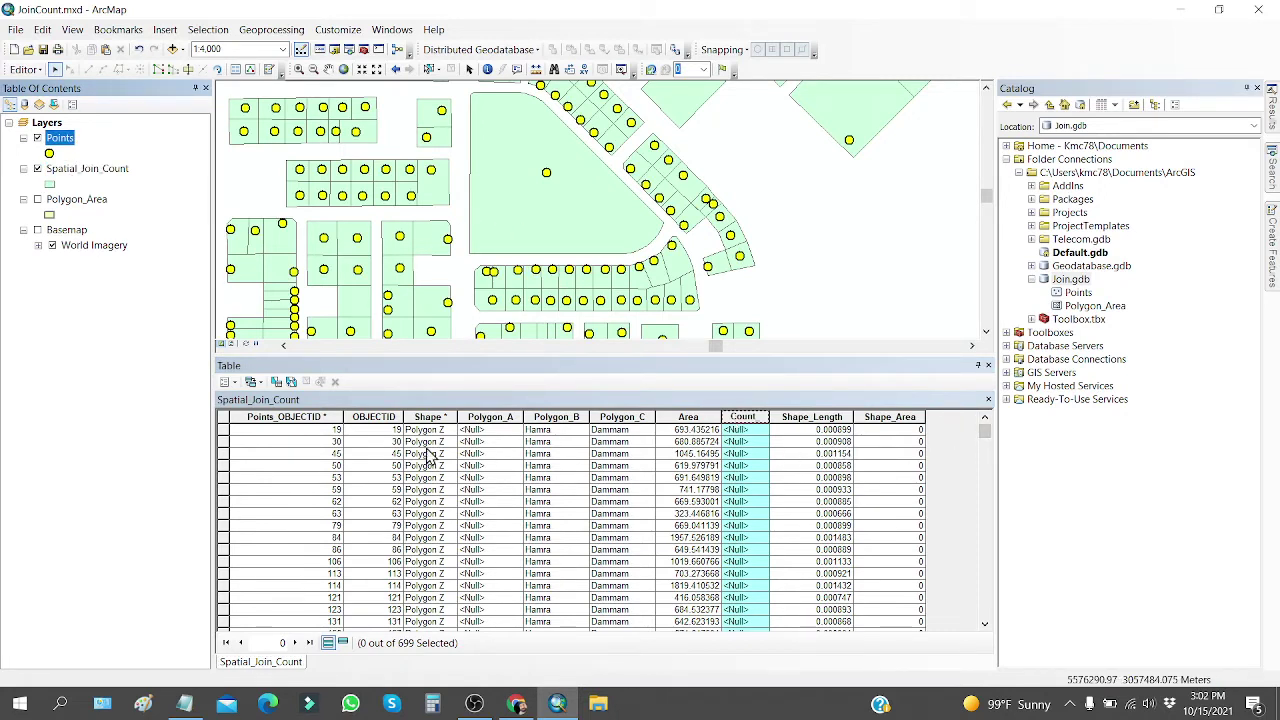
{"action": "left_click", "coordinate": [229, 418]}
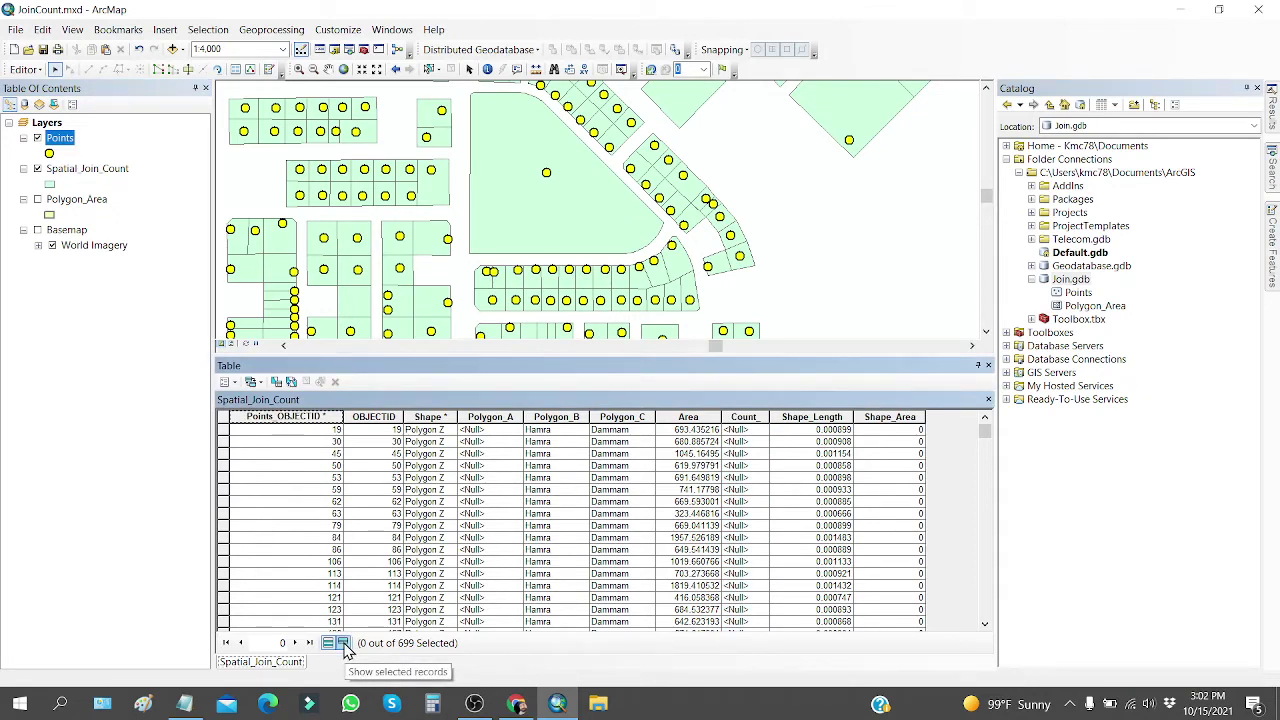
{"action": "left_click", "coordinate": [343, 644]}
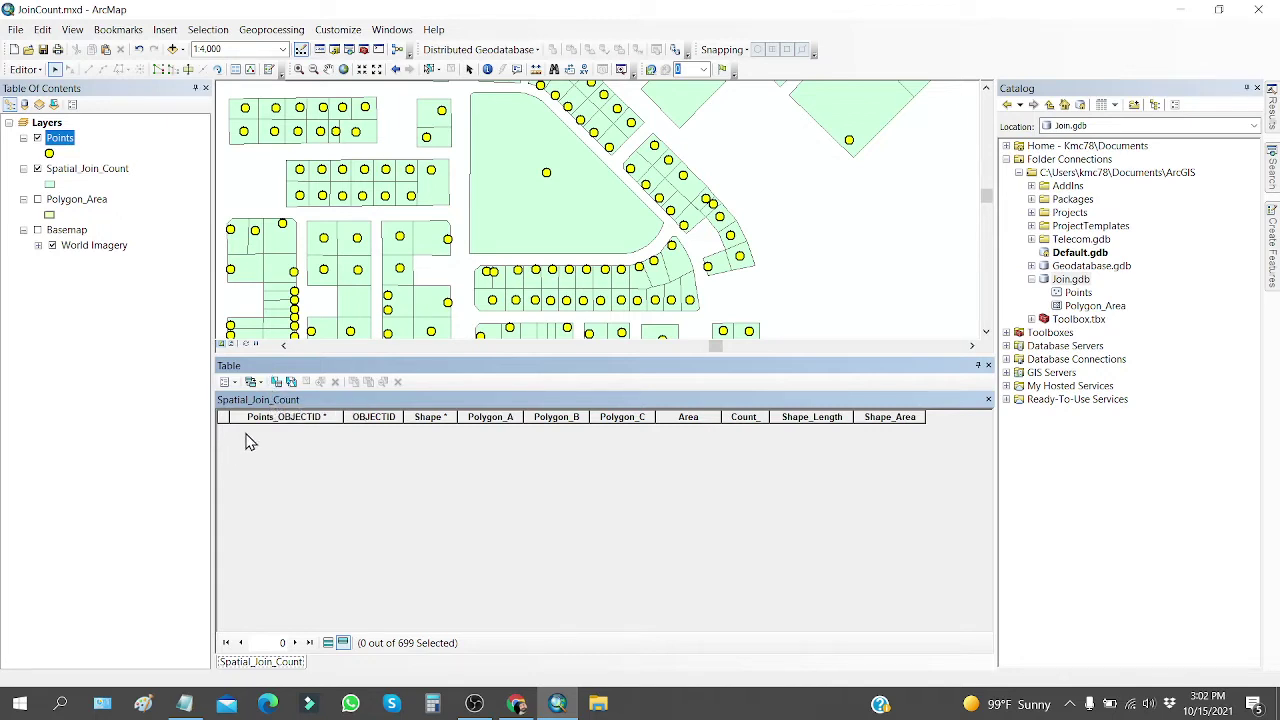
Select the Spatial_Join_Count records by attributes with the clause Count_ = 1 as a new selection.
{"action": "left_click", "coordinate": [228, 384]}
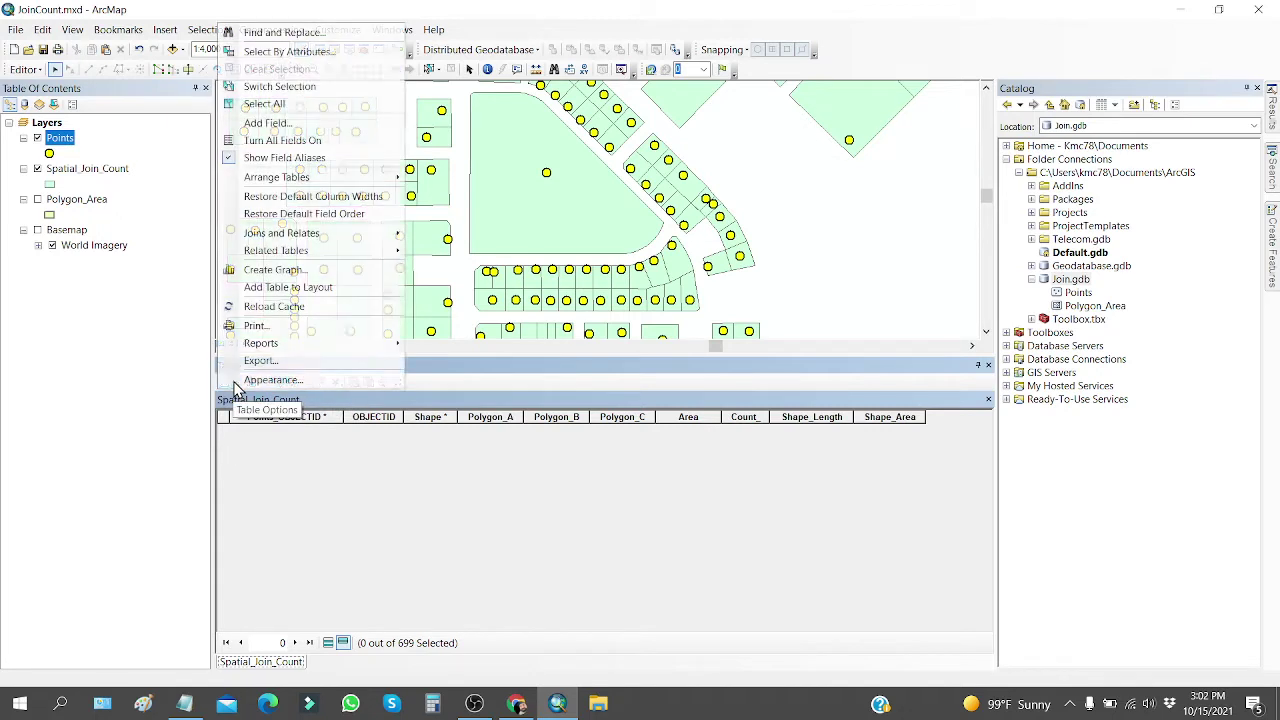
{"action": "left_click", "coordinate": [268, 51]}
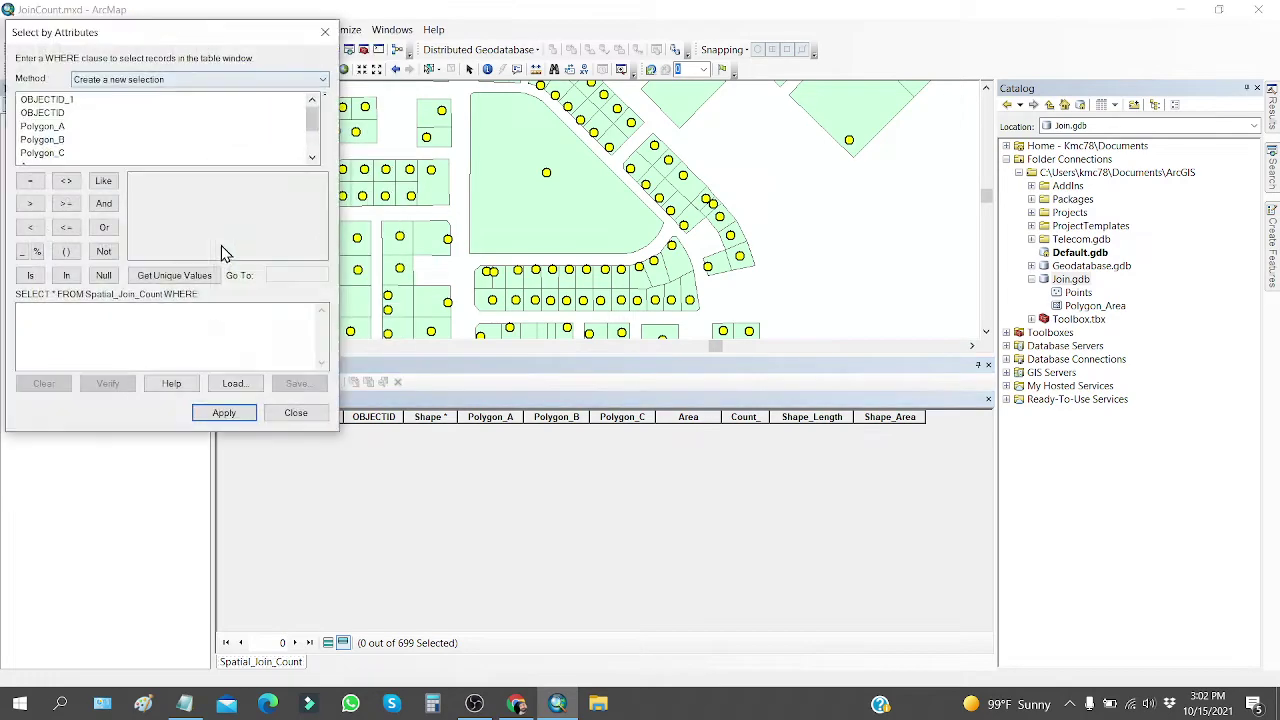
{"action": "left_click_drag", "start_coordinate": [155, 38], "coordinate": [168, 197]}
{"action": "scroll", "coordinate": [115, 298], "scroll_direction": "down", "scroll_amount": 2}
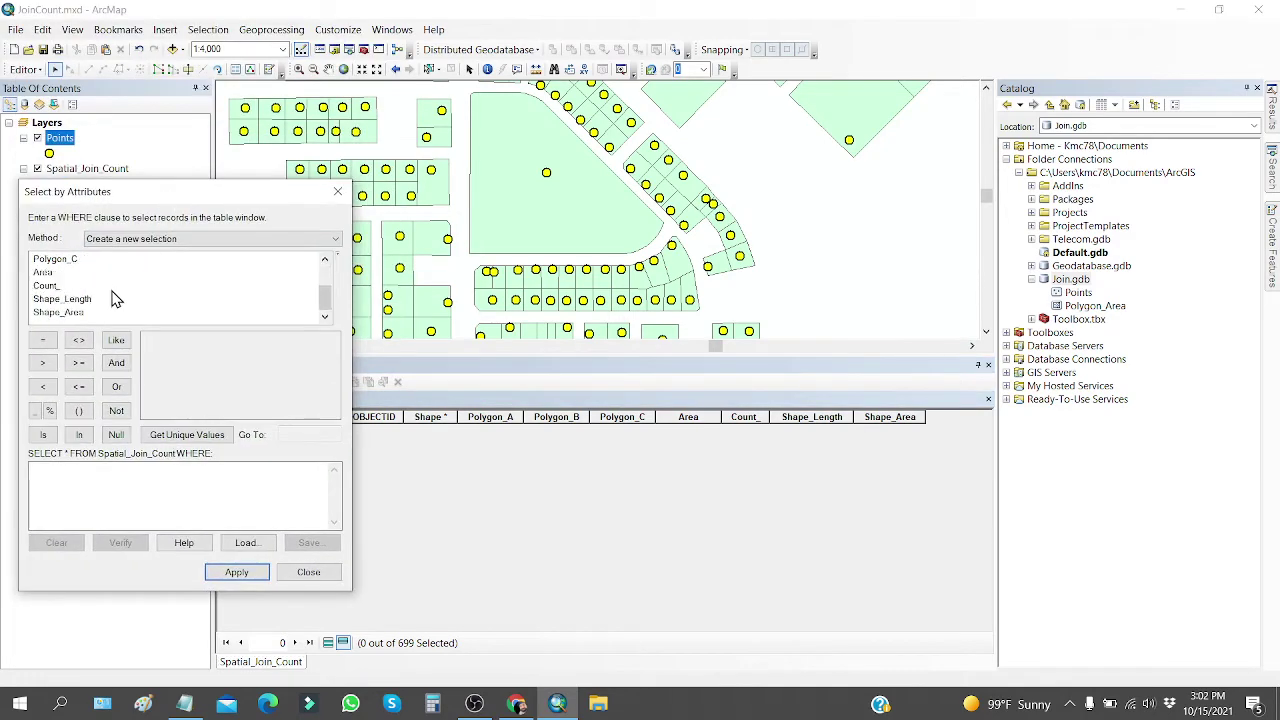
{"action": "double_click", "coordinate": [46, 287]}
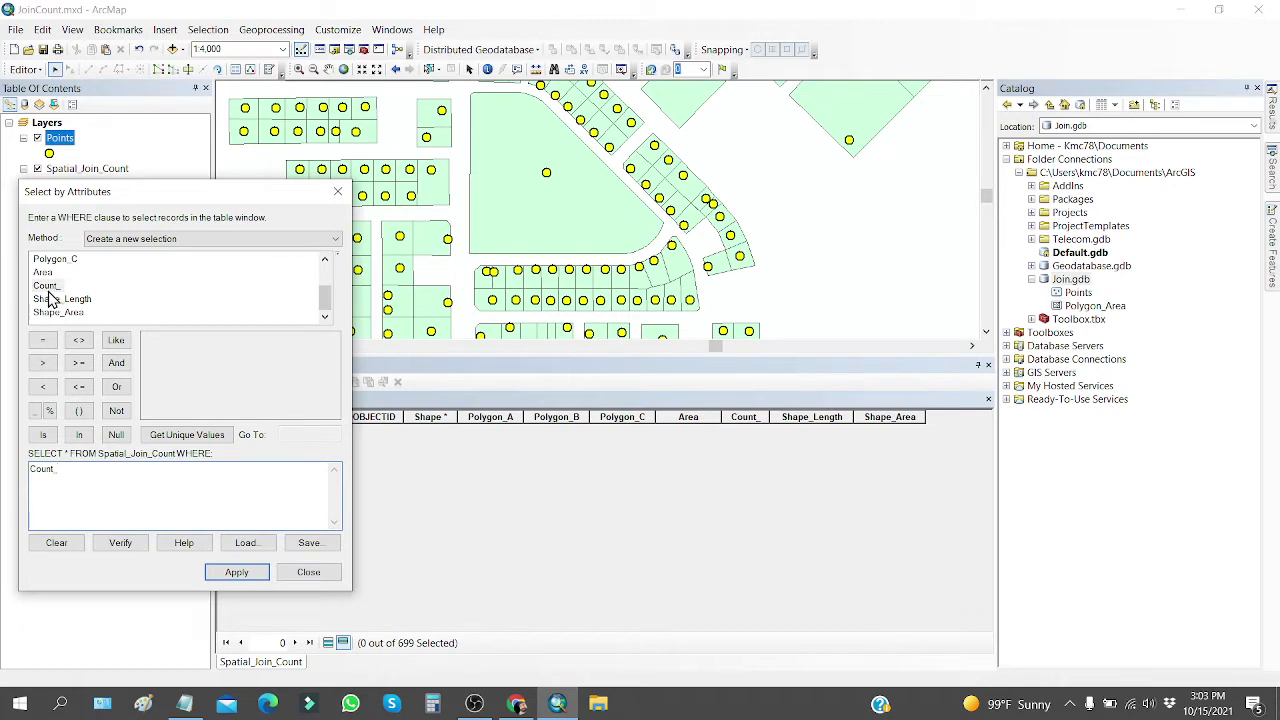
{"action": "left_click", "coordinate": [44, 340]}
{"action": "left_click", "coordinate": [168, 435]}
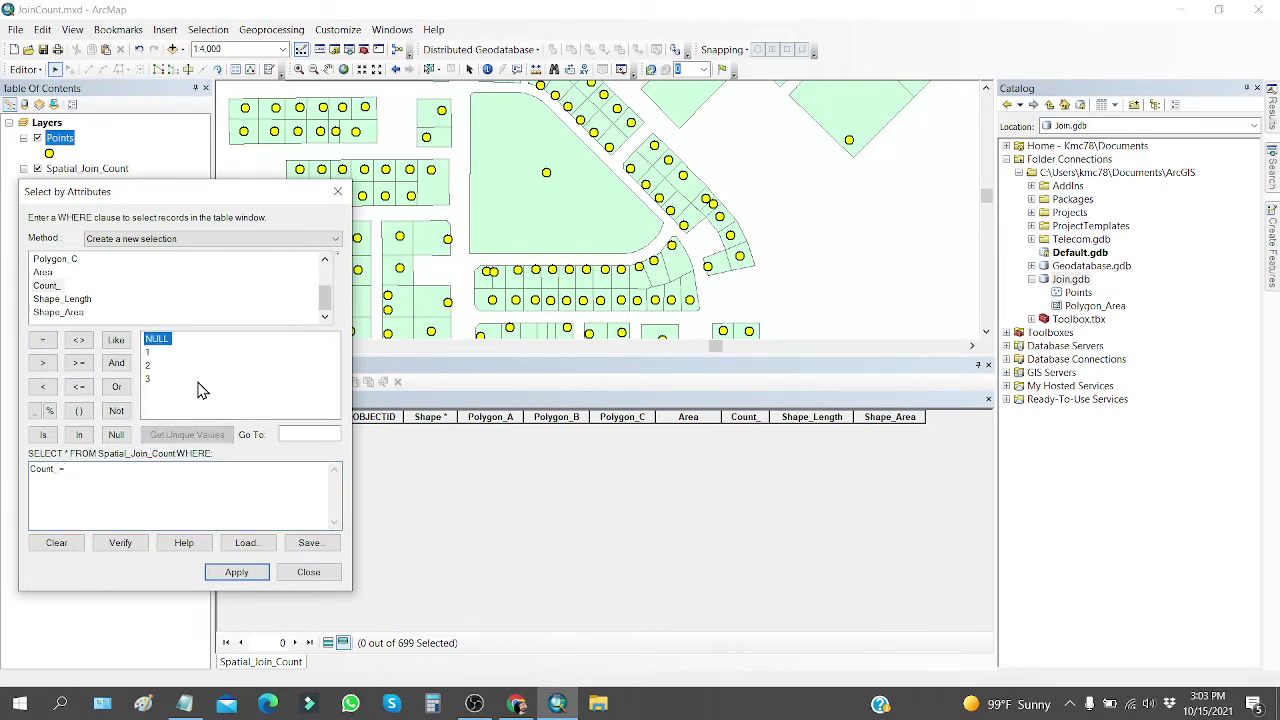
{"action": "double_click", "coordinate": [147, 352]}
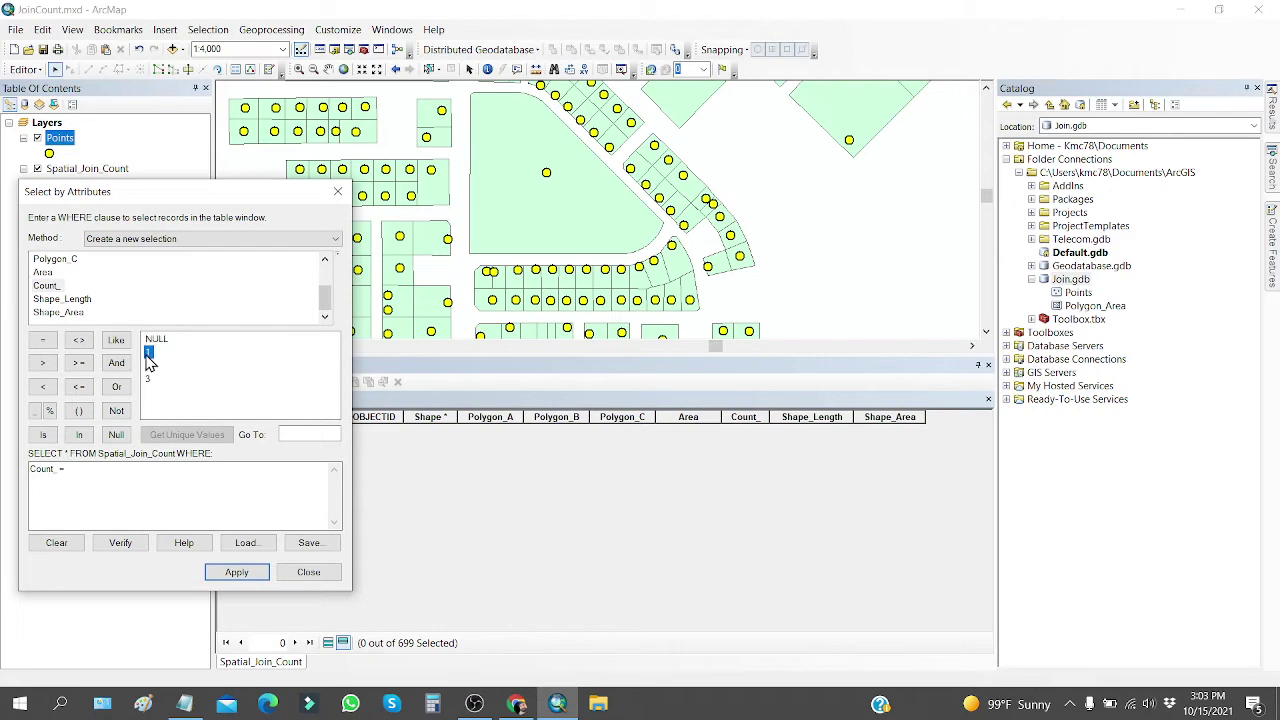
{"action": "left_click", "coordinate": [240, 576]}
{"action": "left_click", "coordinate": [306, 576]}
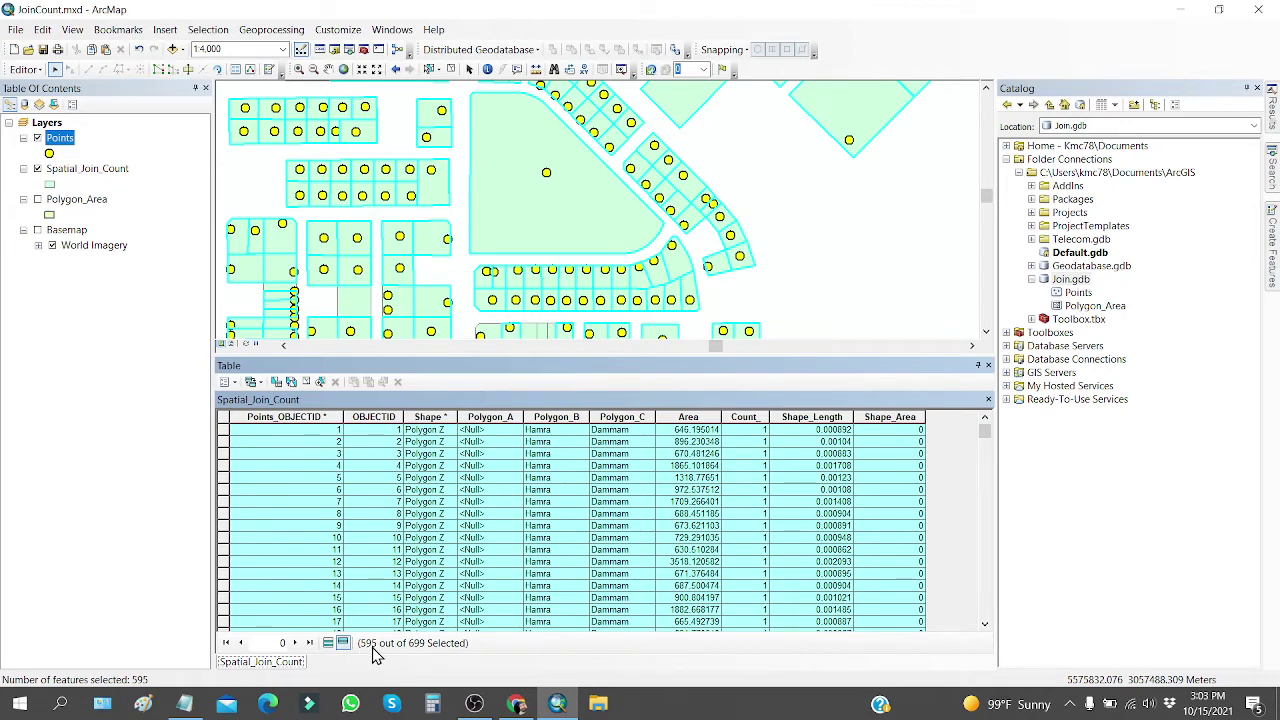
Highlight the Count_ field, save the edits and stop the current editing session.
{"action": "left_click", "coordinate": [735, 415]}
{"action": "left_click", "coordinate": [24, 69]}
{"action": "left_click", "coordinate": [40, 124]}
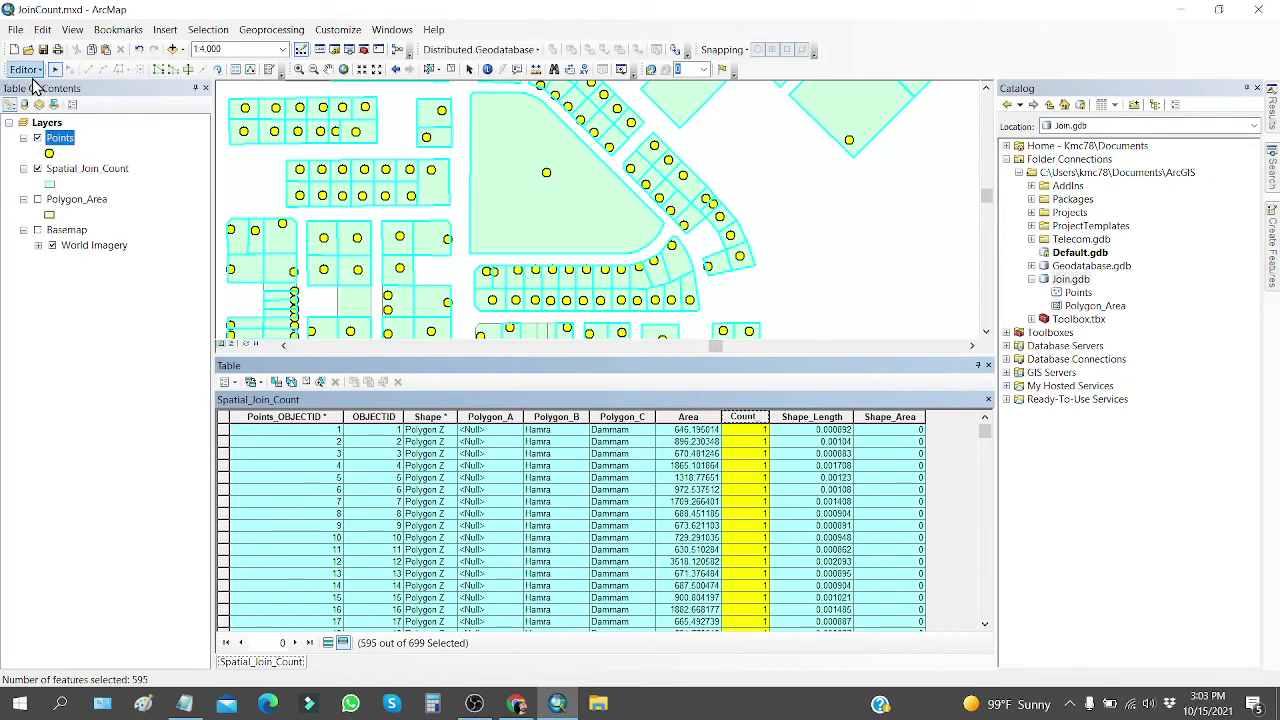
{"action": "left_click", "coordinate": [24, 69]}
{"action": "left_click", "coordinate": [45, 105]}
Start an editing session on the Spatial_Join_Count layer.
{"action": "left_click", "coordinate": [24, 69]}
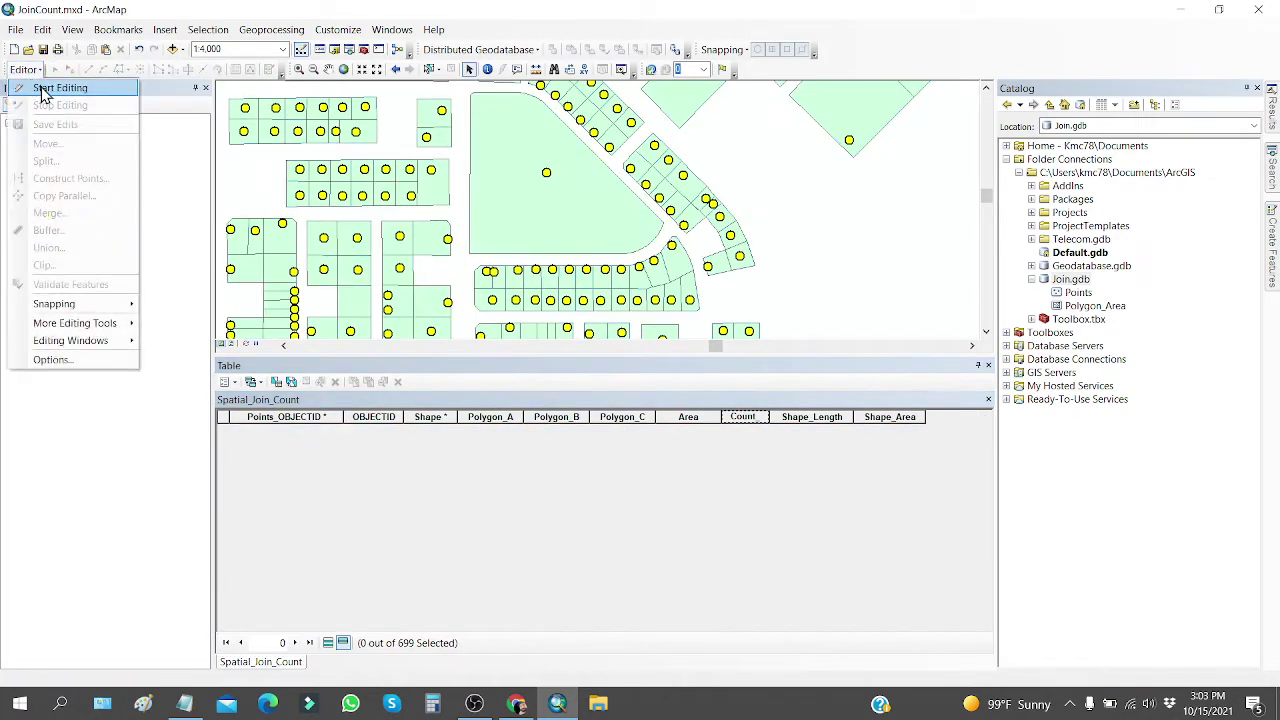
{"action": "left_click", "coordinate": [45, 88]}
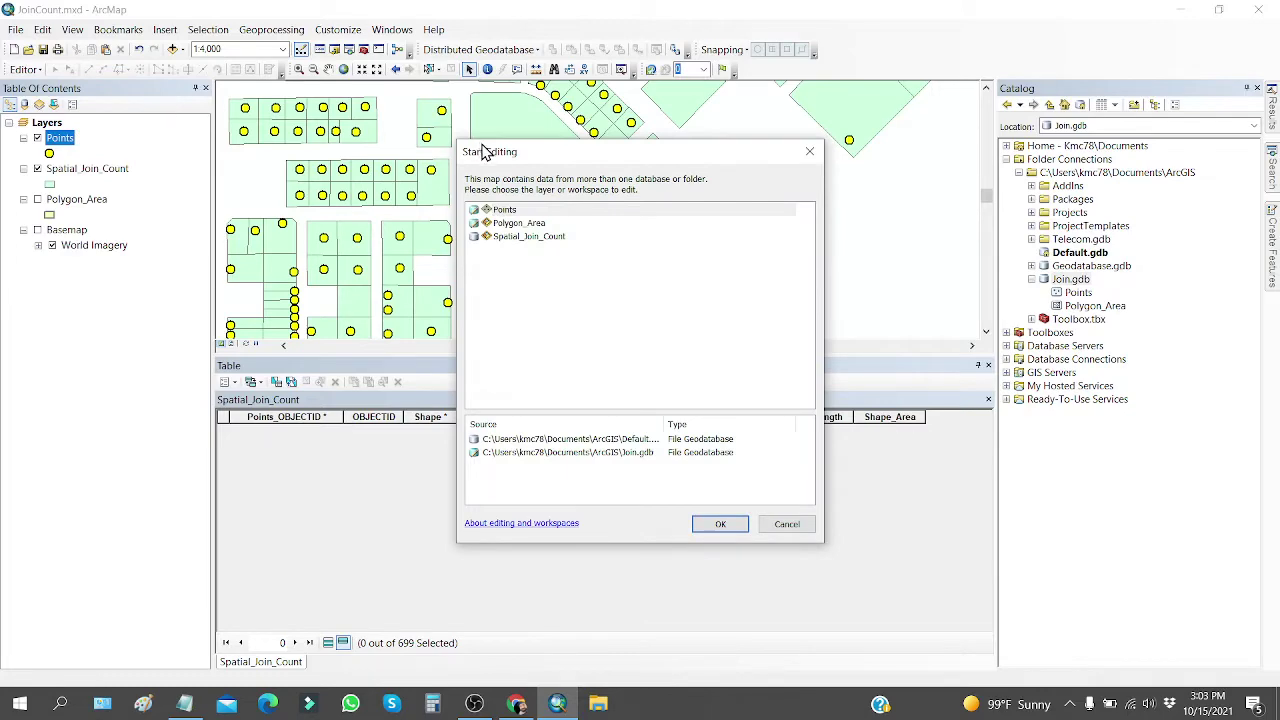
{"action": "left_click_drag", "start_coordinate": [540, 160], "coordinate": [318, 220]}
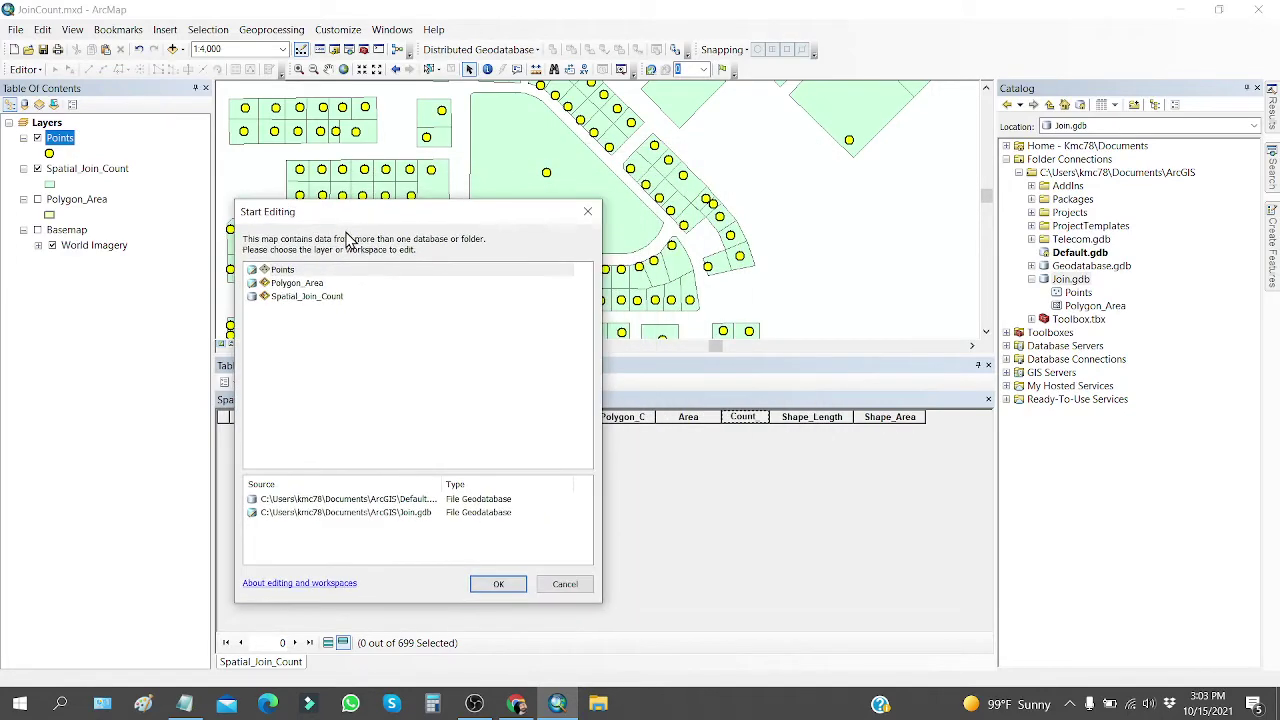
{"action": "double_click", "coordinate": [297, 299]}
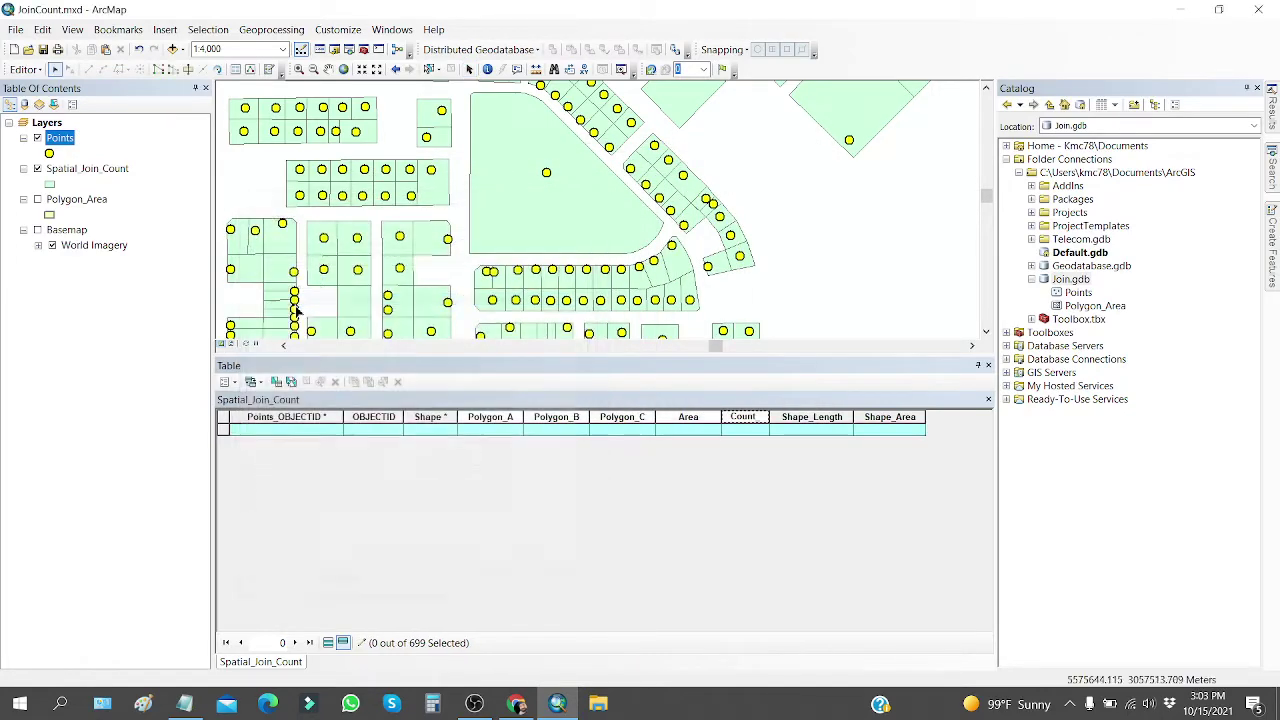
Select the Spatial_Join_Count records by attributes with the clause Count_ = 1 as a new selection.
{"action": "left_click", "coordinate": [92, 170]}
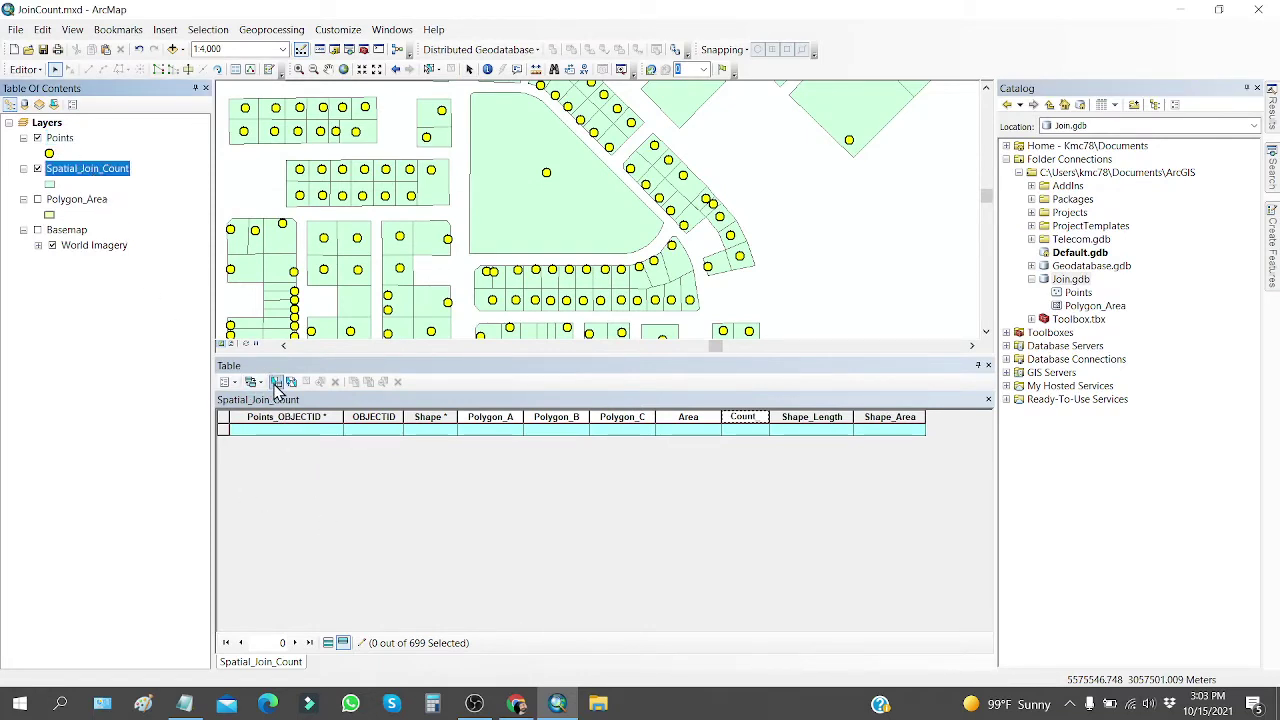
{"action": "left_click", "coordinate": [228, 382]}
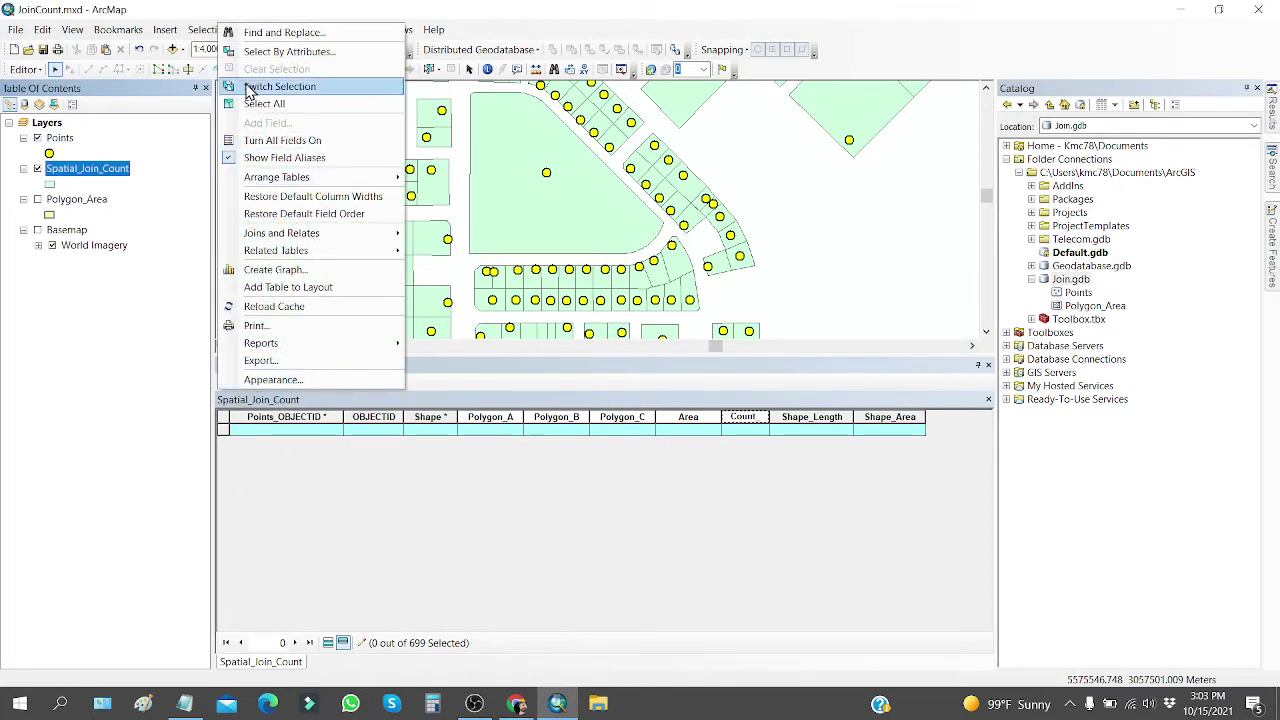
{"action": "left_click", "coordinate": [255, 51]}
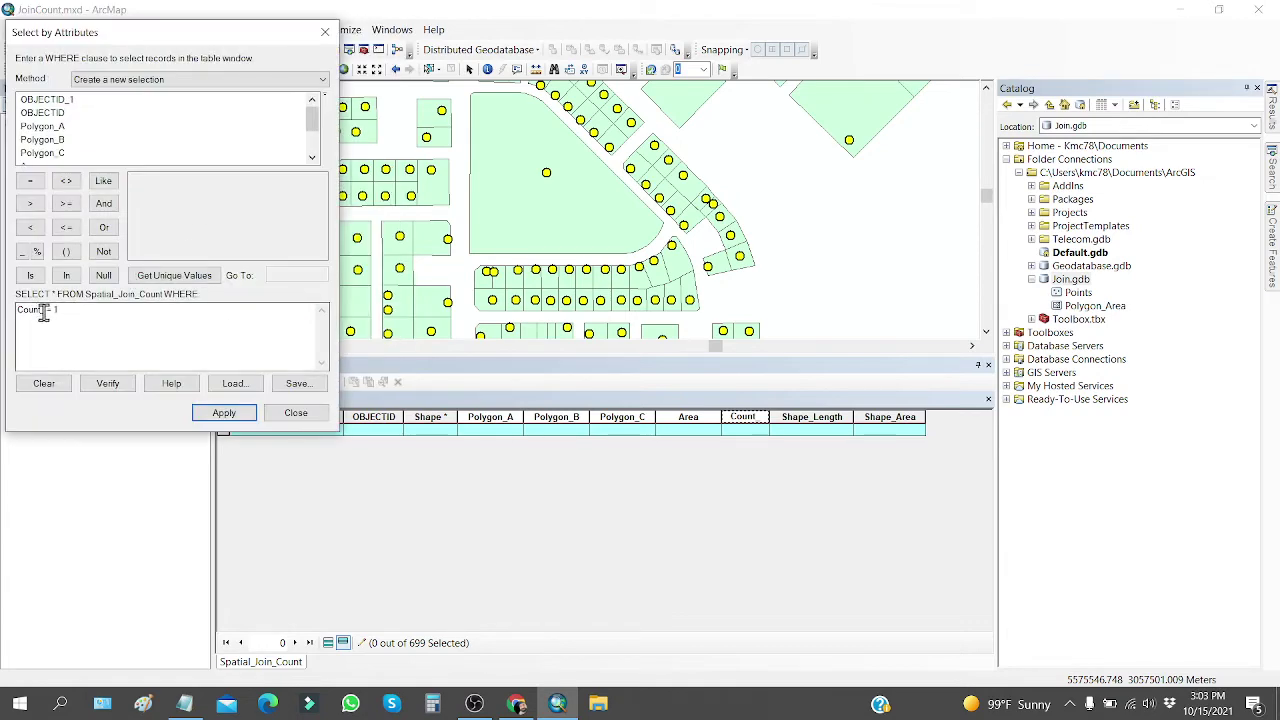
{"action": "left_click", "coordinate": [44, 383]}
{"action": "scroll", "coordinate": [105, 138], "scroll_direction": "down", "scroll_amount": 1}
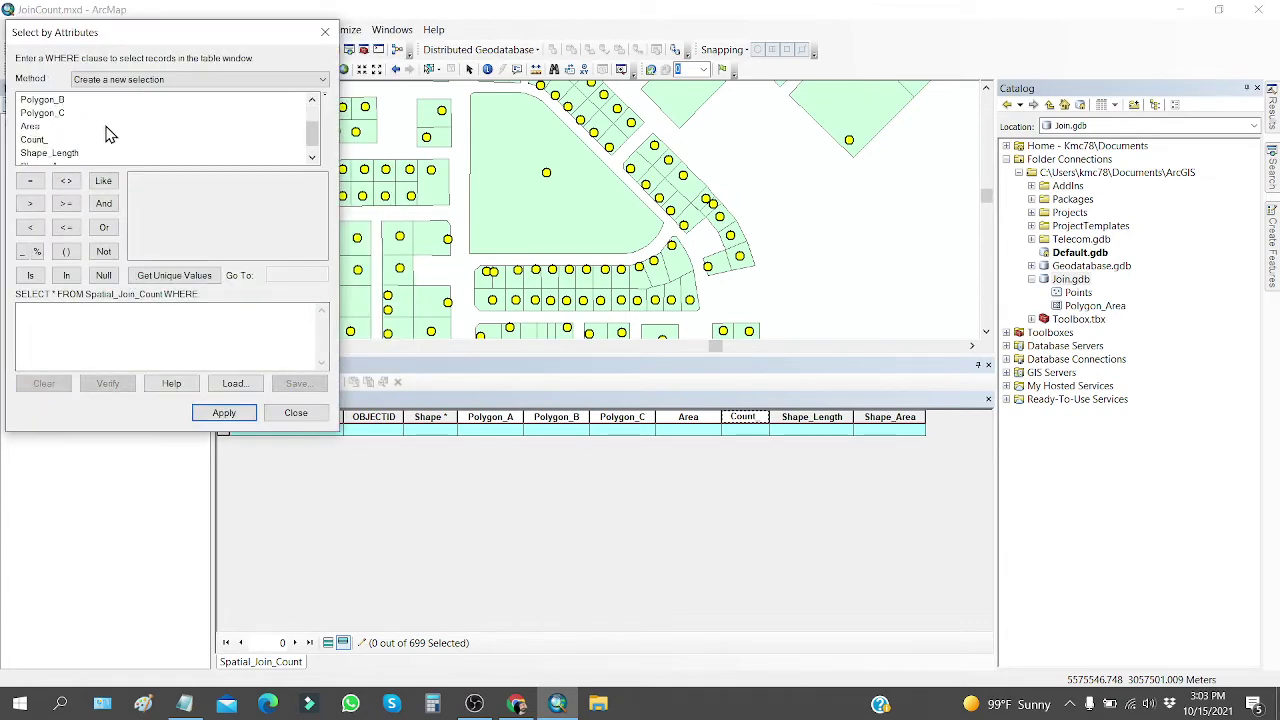
{"action": "double_click", "coordinate": [35, 140]}
{"action": "left_click", "coordinate": [30, 181]}
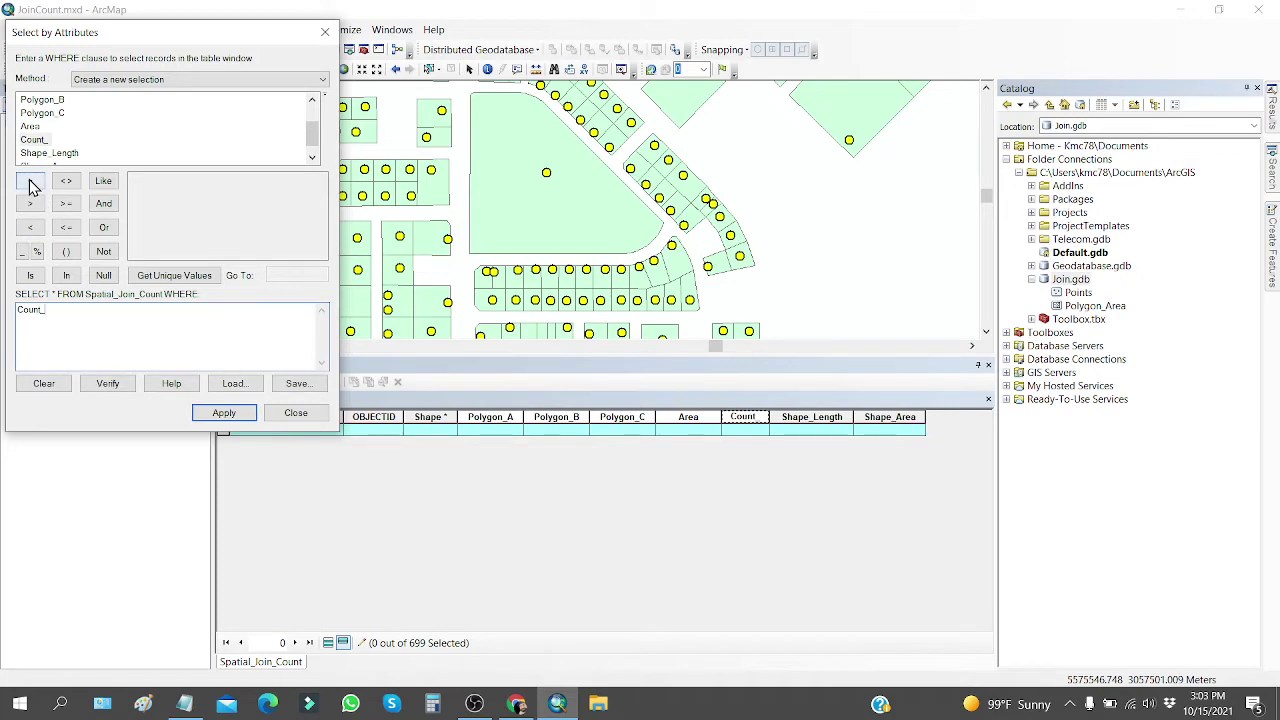
{"action": "left_click", "coordinate": [174, 275]}
{"action": "double_click", "coordinate": [135, 194]}
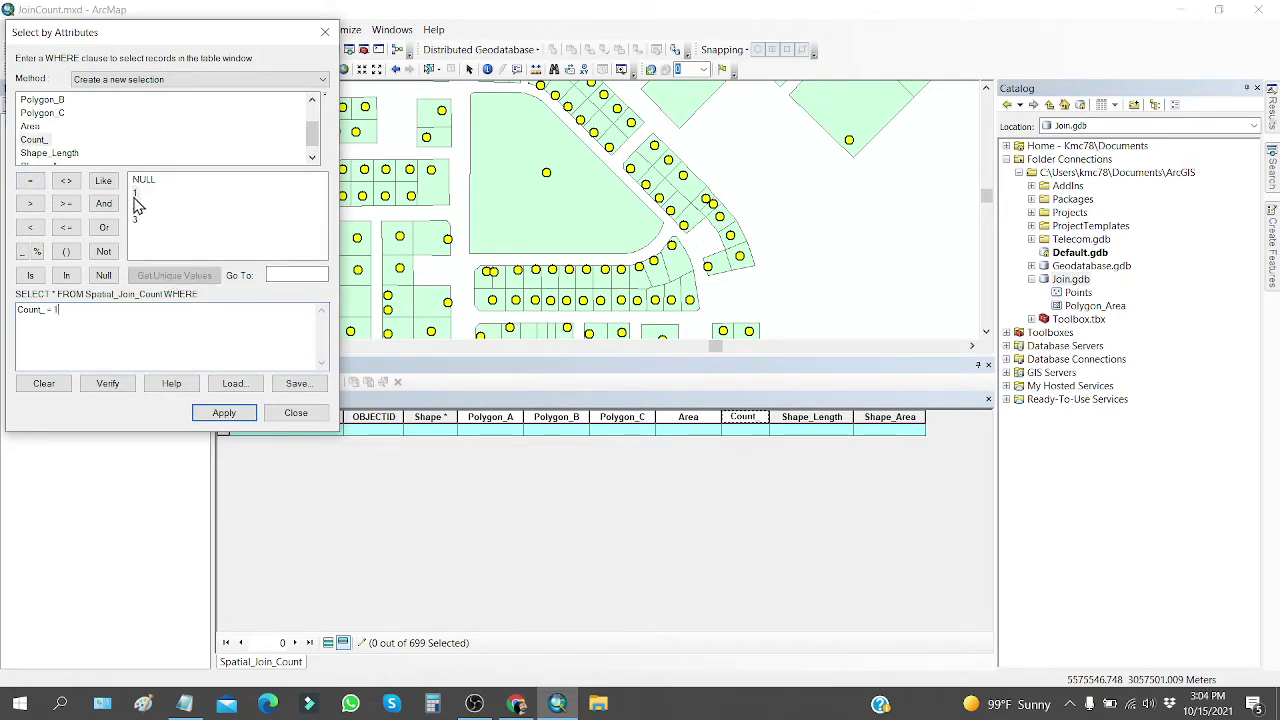
{"action": "left_click", "coordinate": [222, 413]}
{"action": "left_click", "coordinate": [296, 413]}
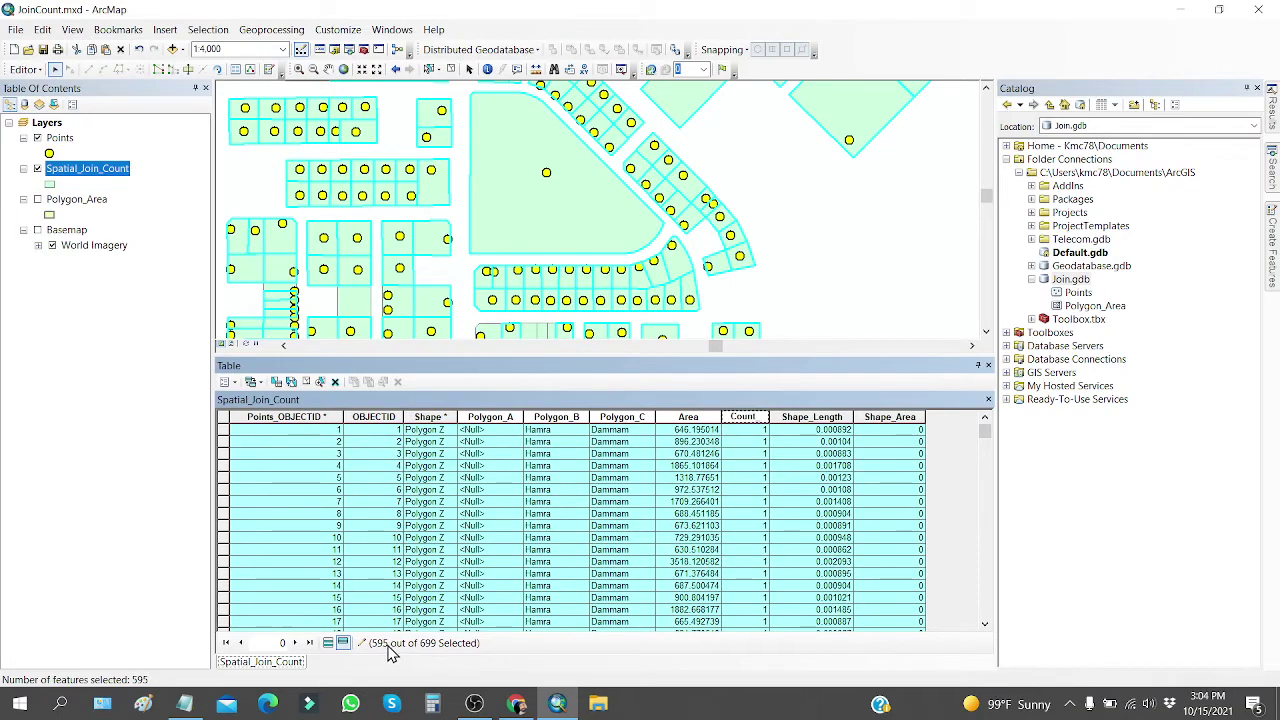
Delete the selected Count_ = 1 records from Spatial_Join_Count and save the edits with the attribute table closed.
{"action": "left_click", "coordinate": [743, 416]}
{"action": "left_click", "coordinate": [335, 382]}
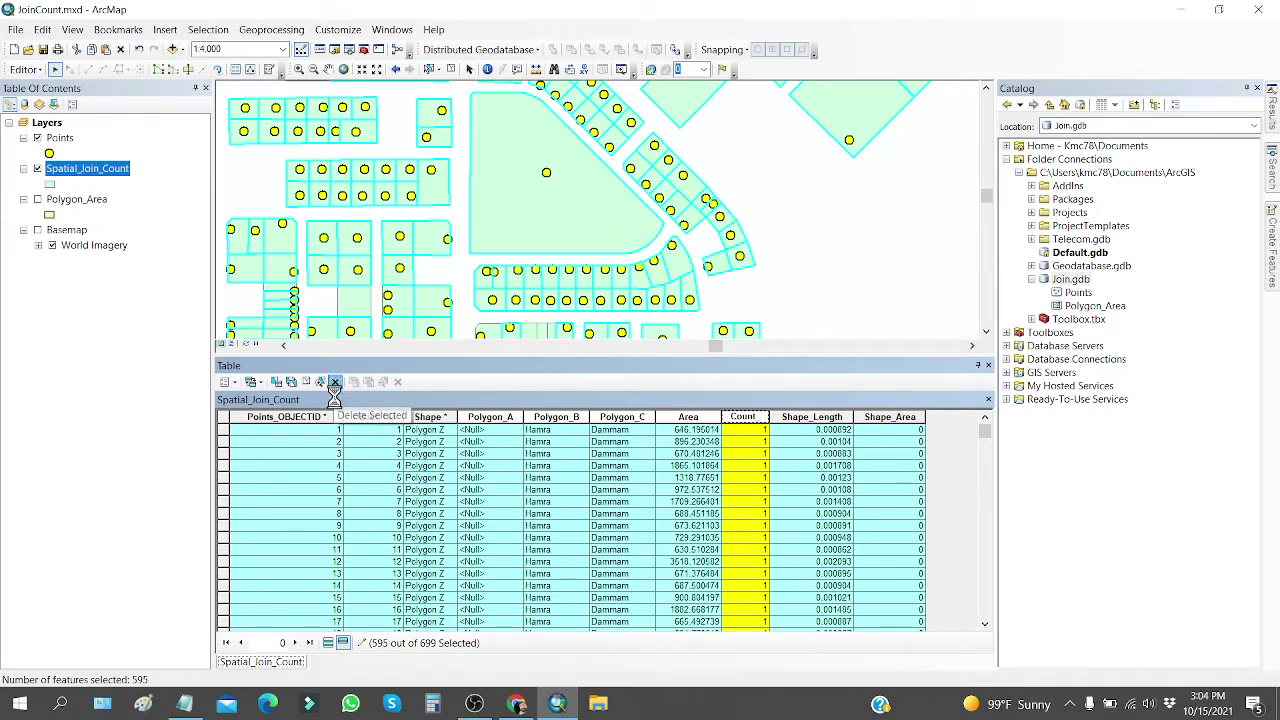
{"action": "left_click", "coordinate": [988, 366]}
{"action": "left_click", "coordinate": [25, 70]}
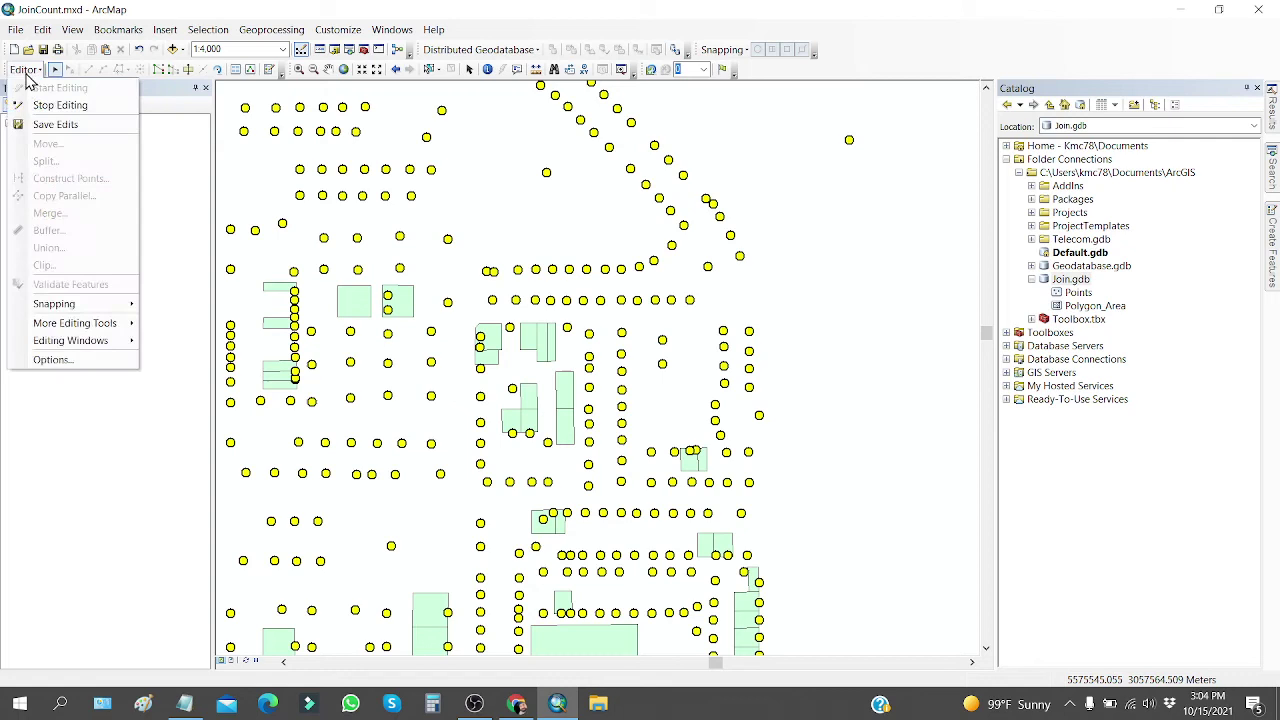
{"action": "left_click", "coordinate": [45, 124]}
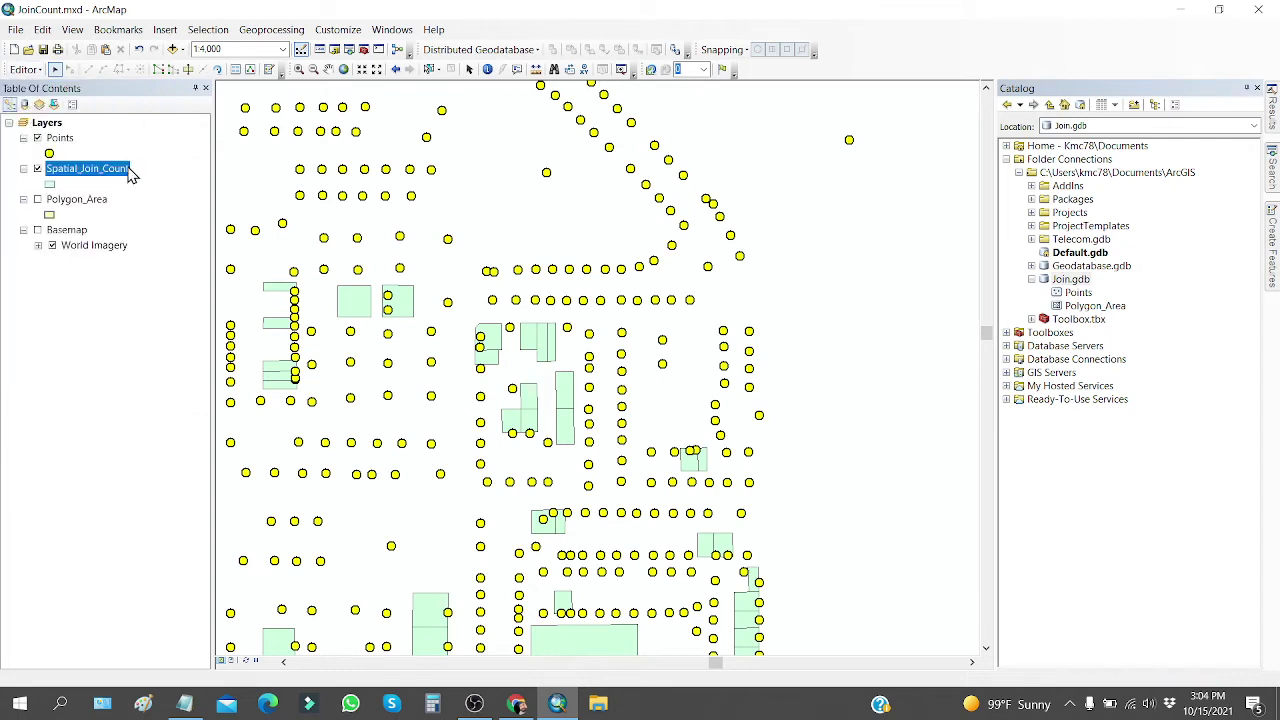
Symbolize the Spatial_Join_Count layer with no fill colour and a red outline of width 1.
{"action": "left_click", "coordinate": [50, 185]}
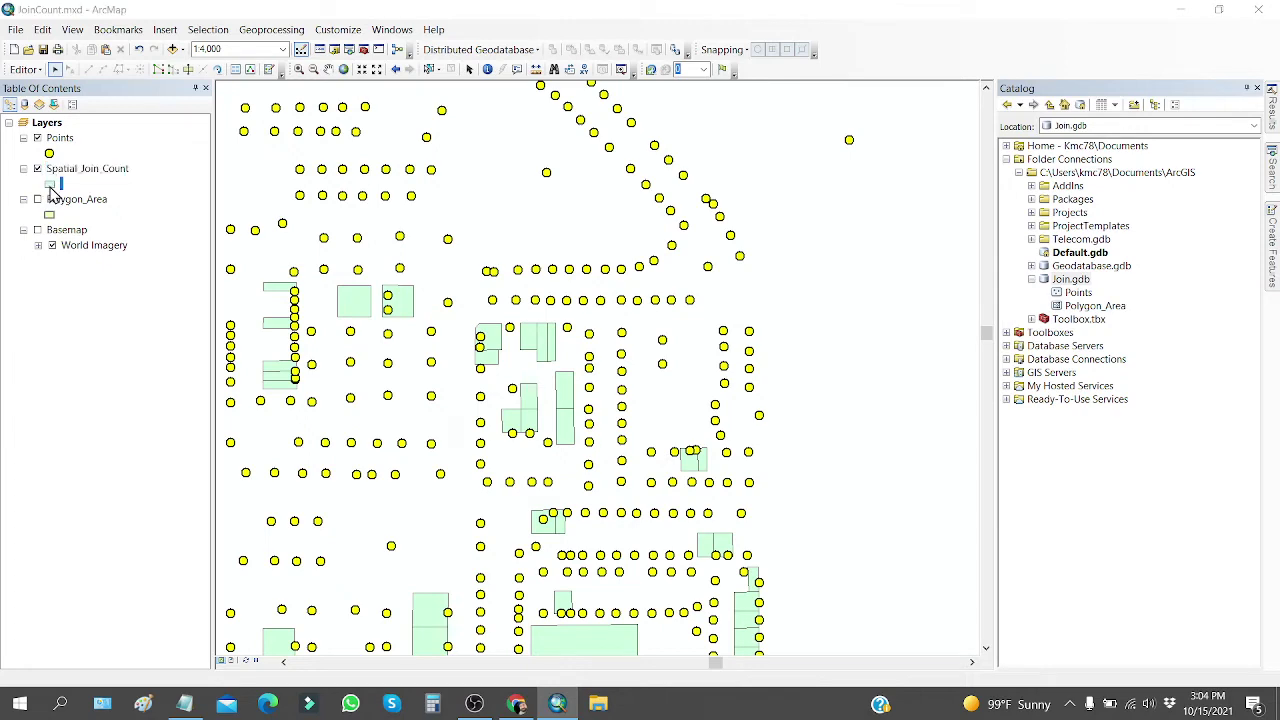
{"action": "left_click", "coordinate": [811, 296]}
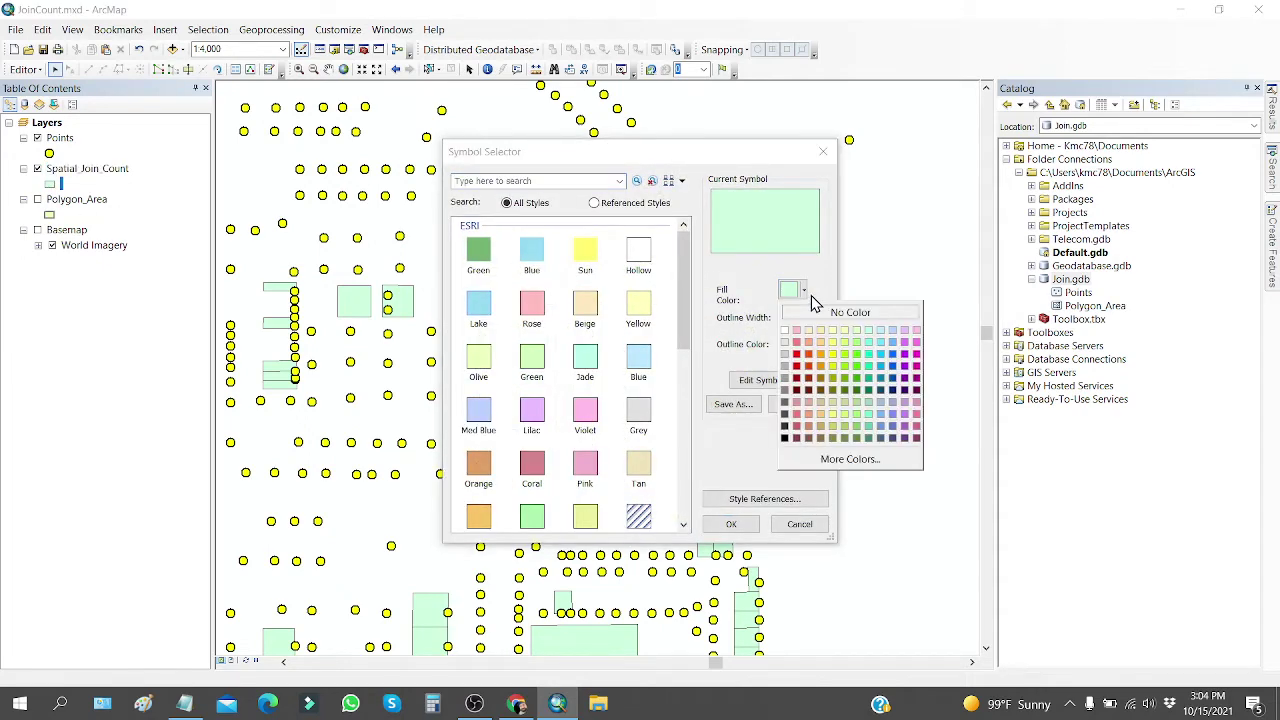
{"action": "left_click", "coordinate": [803, 363]}
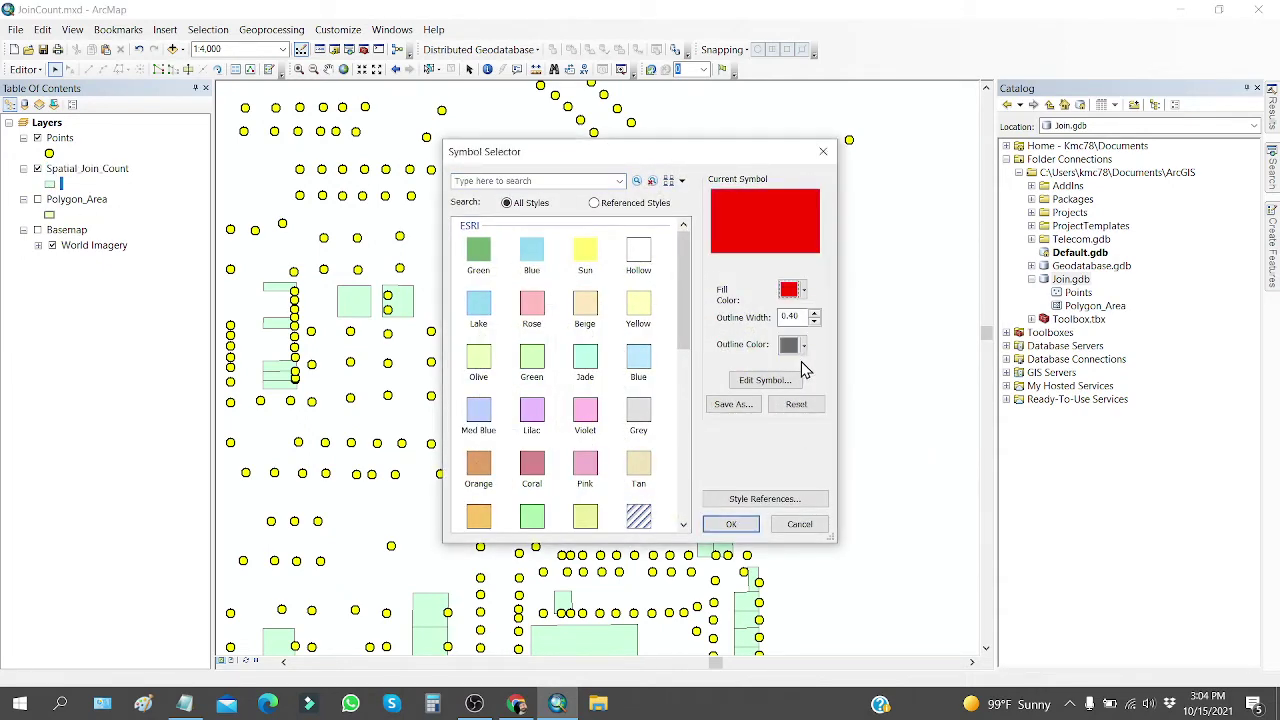
{"action": "left_click", "coordinate": [805, 292]}
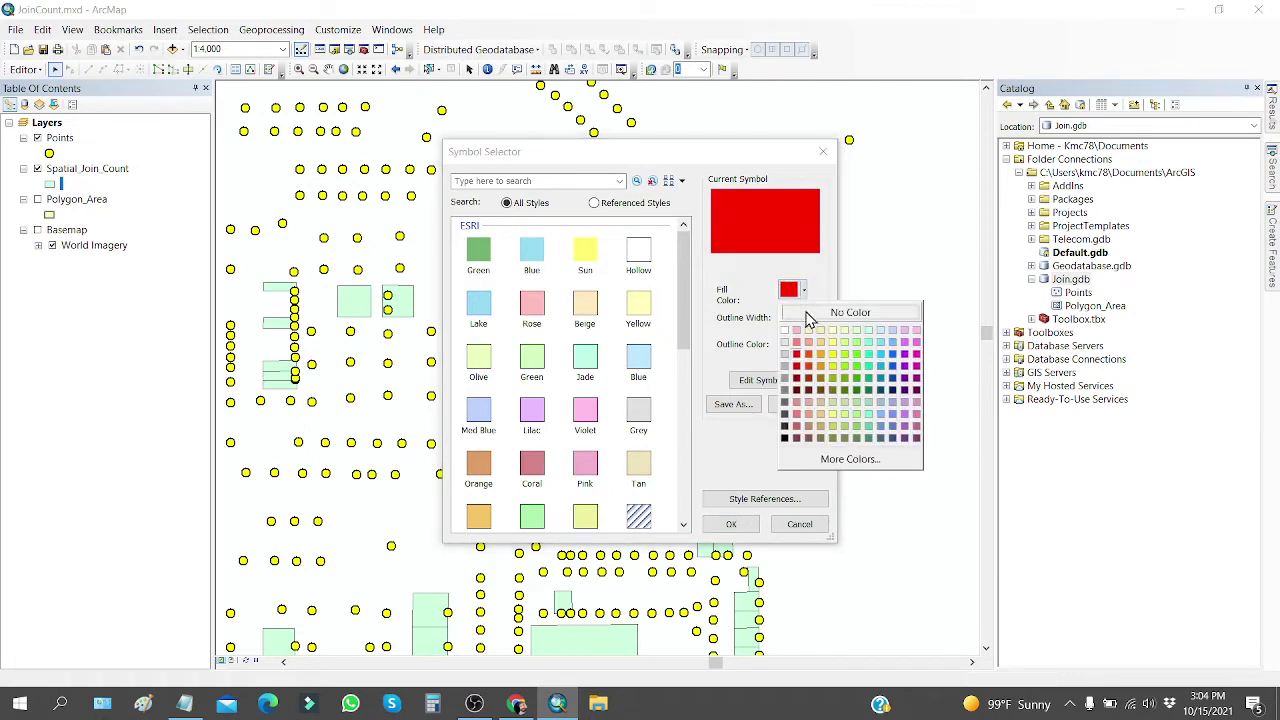
{"action": "left_click", "coordinate": [806, 313]}
{"action": "left_click", "coordinate": [806, 345]}
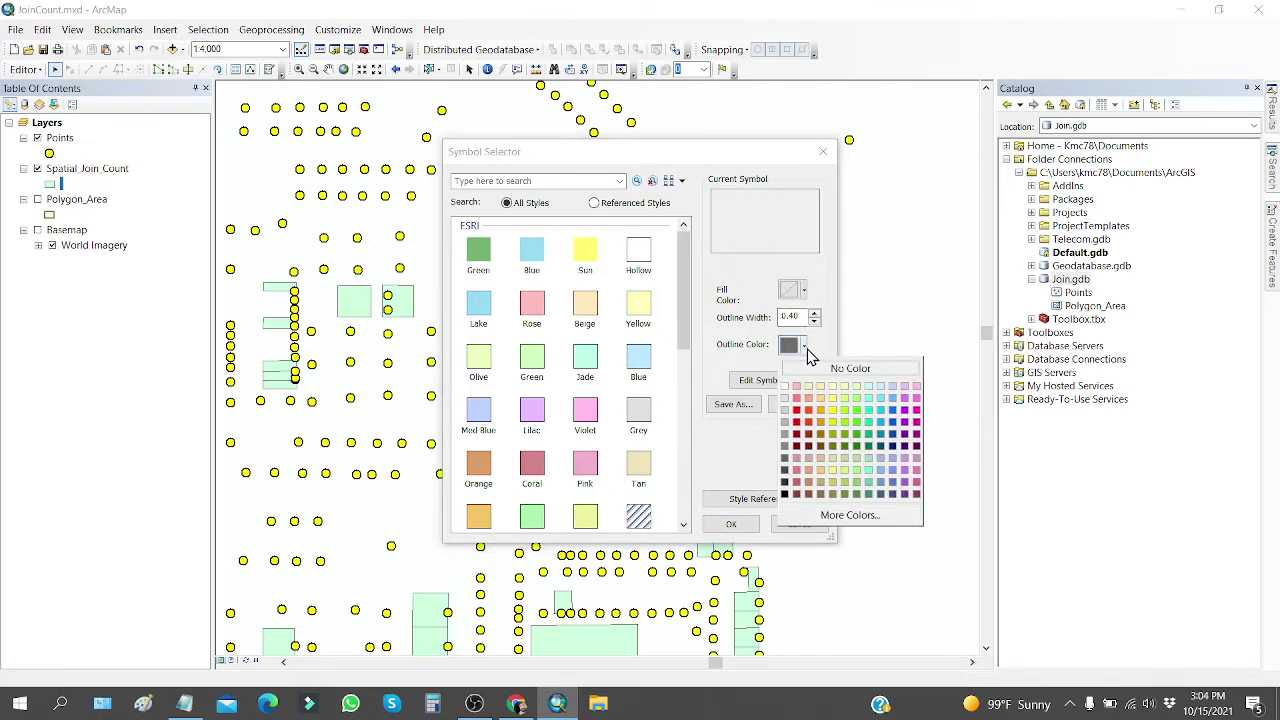
{"action": "left_click", "coordinate": [797, 422]}
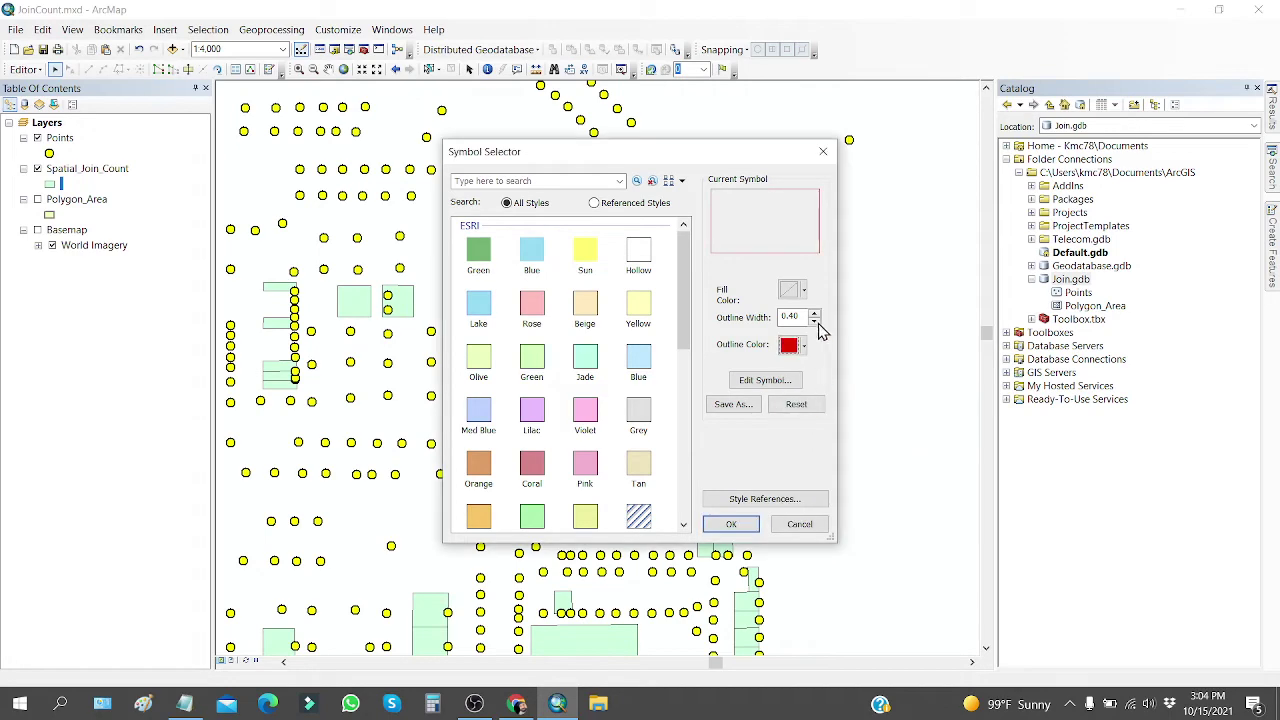
{"action": "left_click", "coordinate": [815, 313]}
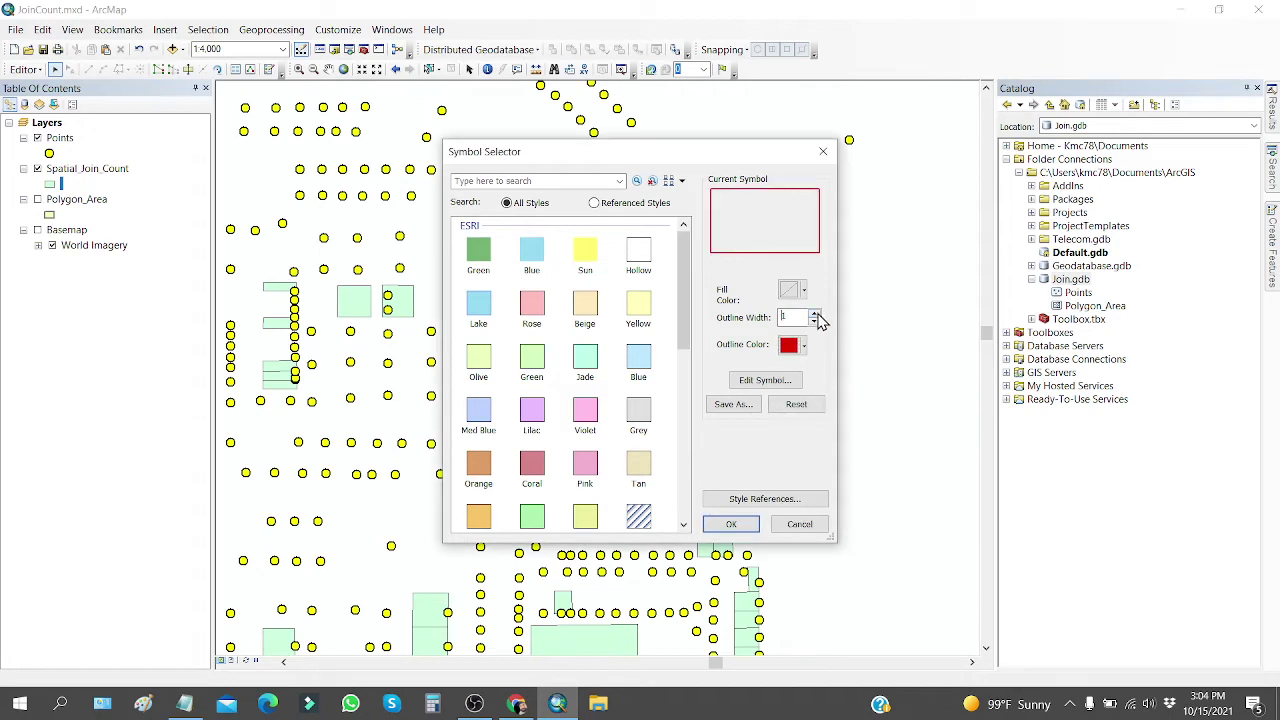
{"action": "left_click", "coordinate": [735, 522]}
Turn on the Polygon_Area layer and hide the Points layer to compare the remaining outlines over the whole area.
{"action": "scroll", "coordinate": [660, 340], "scroll_direction": "down", "scroll_amount": 3}
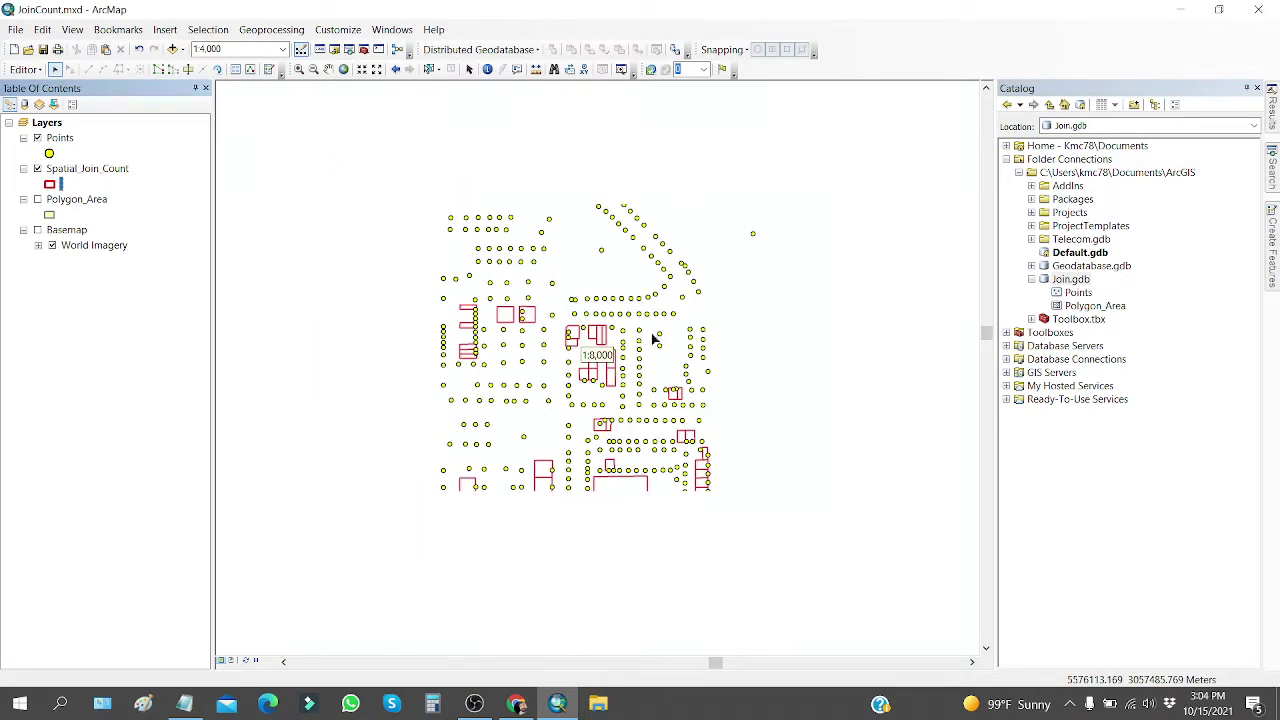
{"action": "left_click", "coordinate": [38, 200]}
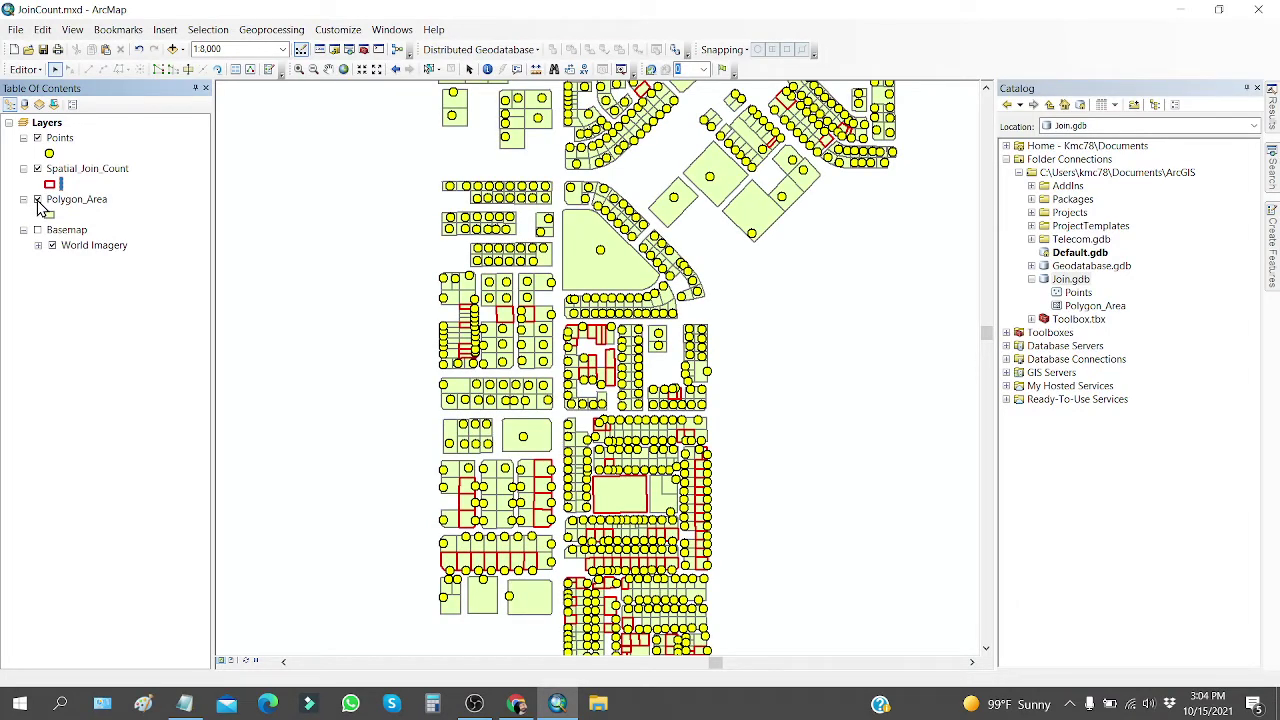
{"action": "left_click", "coordinate": [38, 139]}
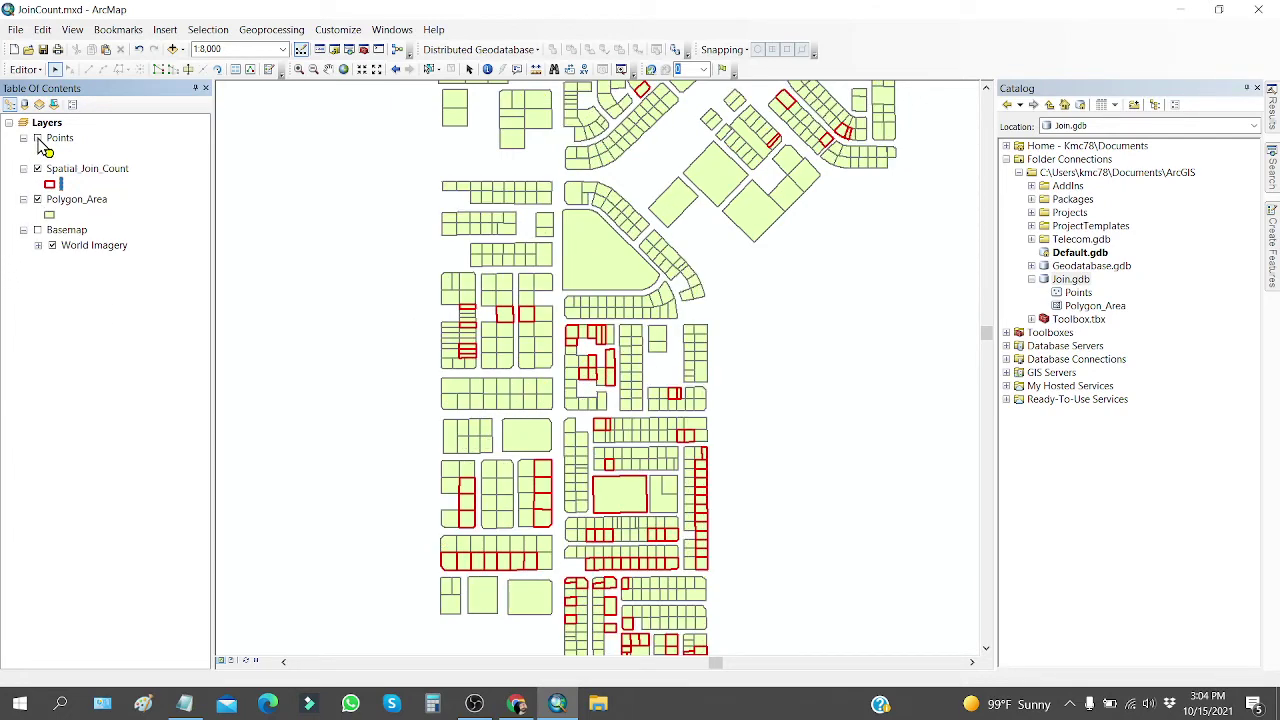
{"action": "scroll", "coordinate": [437, 423], "scroll_direction": "down", "scroll_amount": 4}
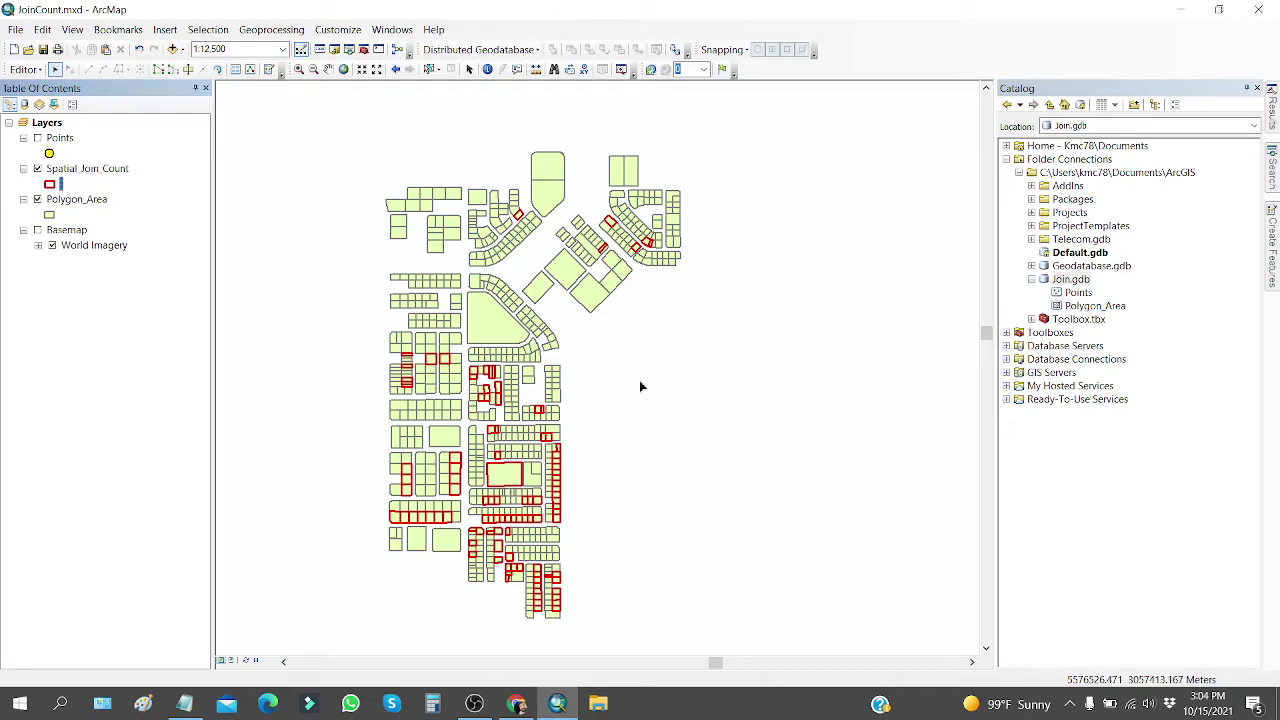
Open the Spatial_Join_Count attribute table and move the Count_ field to the first column.
{"action": "right_click", "coordinate": [86, 175]}
{"action": "left_click", "coordinate": [125, 215]}
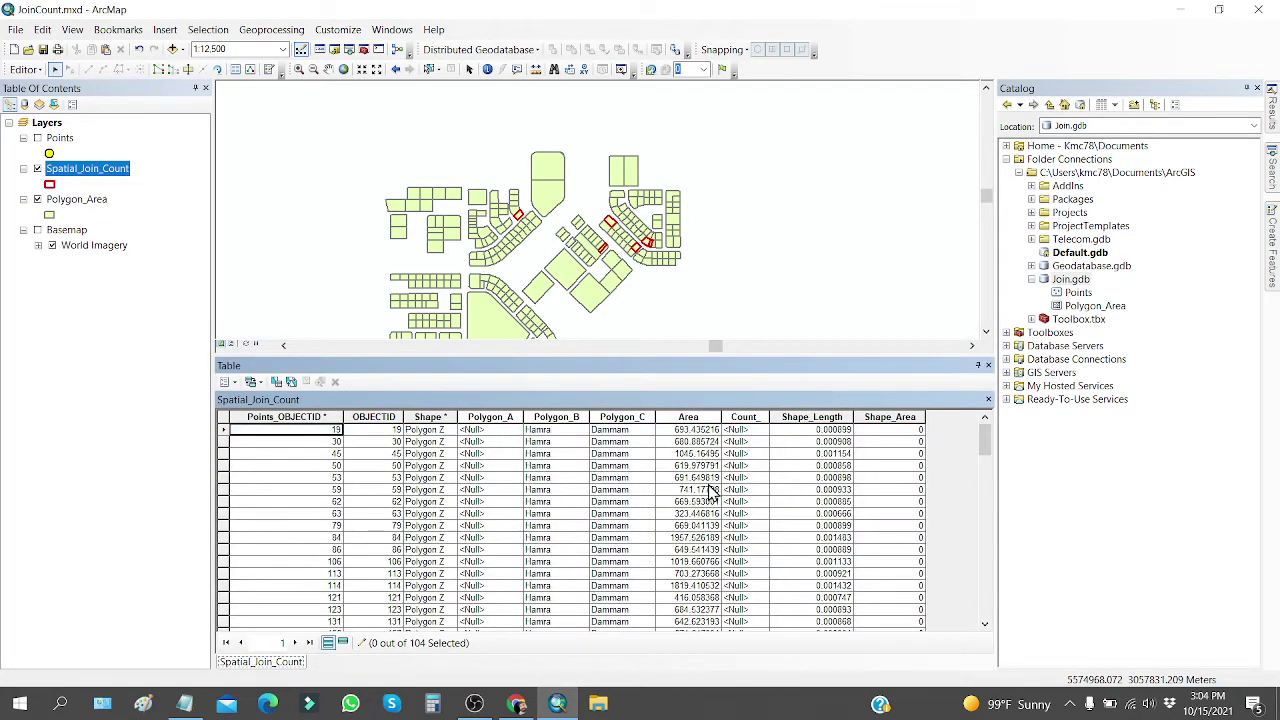
{"action": "left_click", "coordinate": [748, 416]}
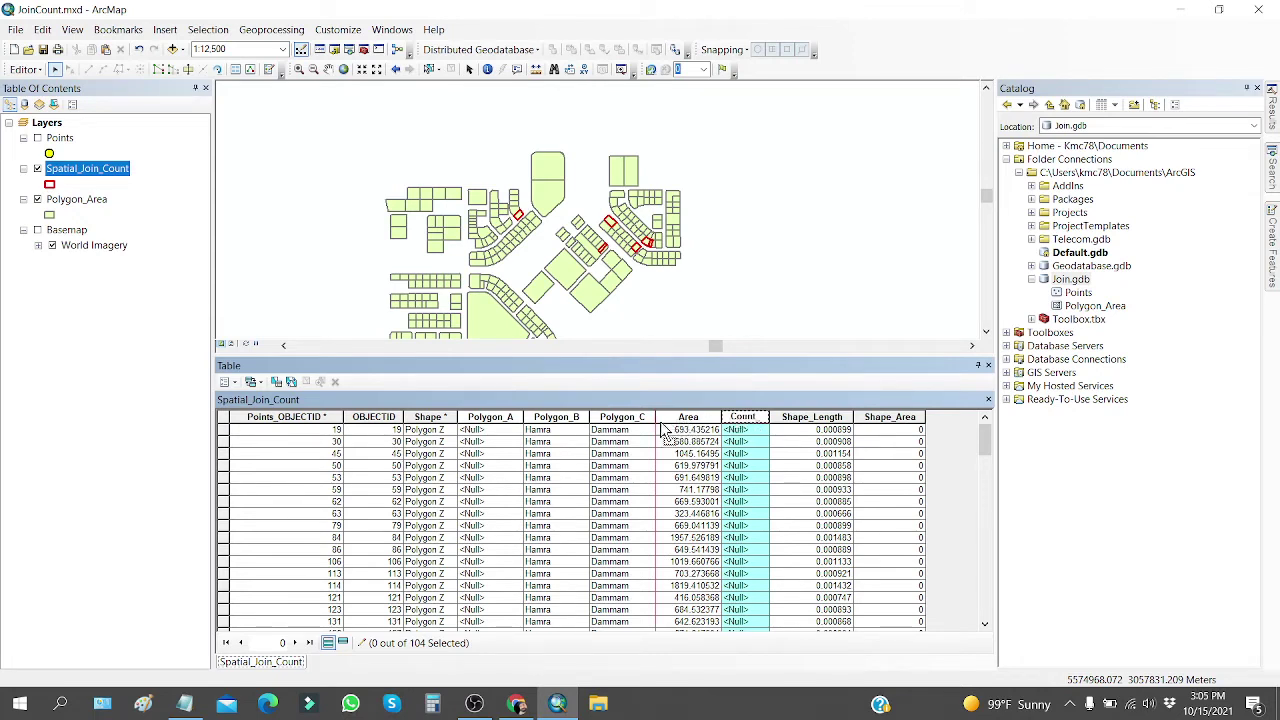
{"action": "left_click_drag", "start_coordinate": [400, 437], "coordinate": [241, 440]}
{"action": "left_click", "coordinate": [224, 426]}
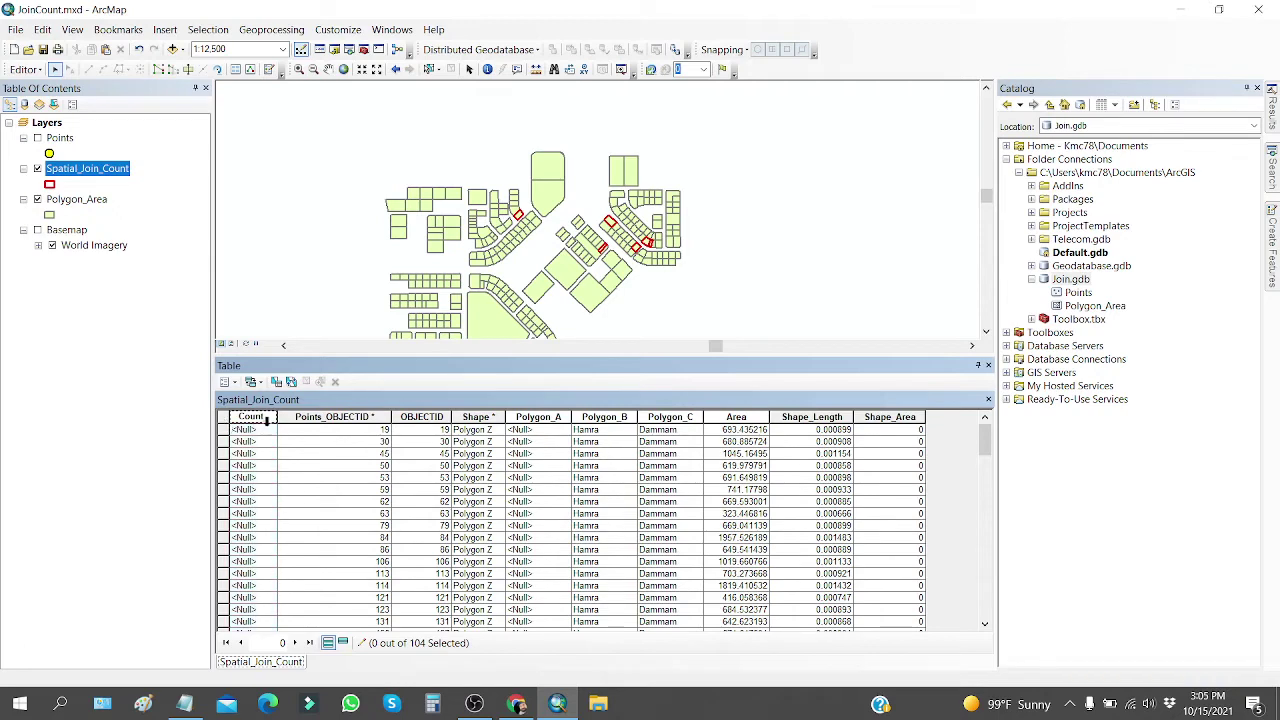
Dock the attribute table below the Table Of Contents and place the OBJECTID field directly after Count_.
{"action": "left_click_drag", "start_coordinate": [491, 362], "coordinate": [110, 407]}
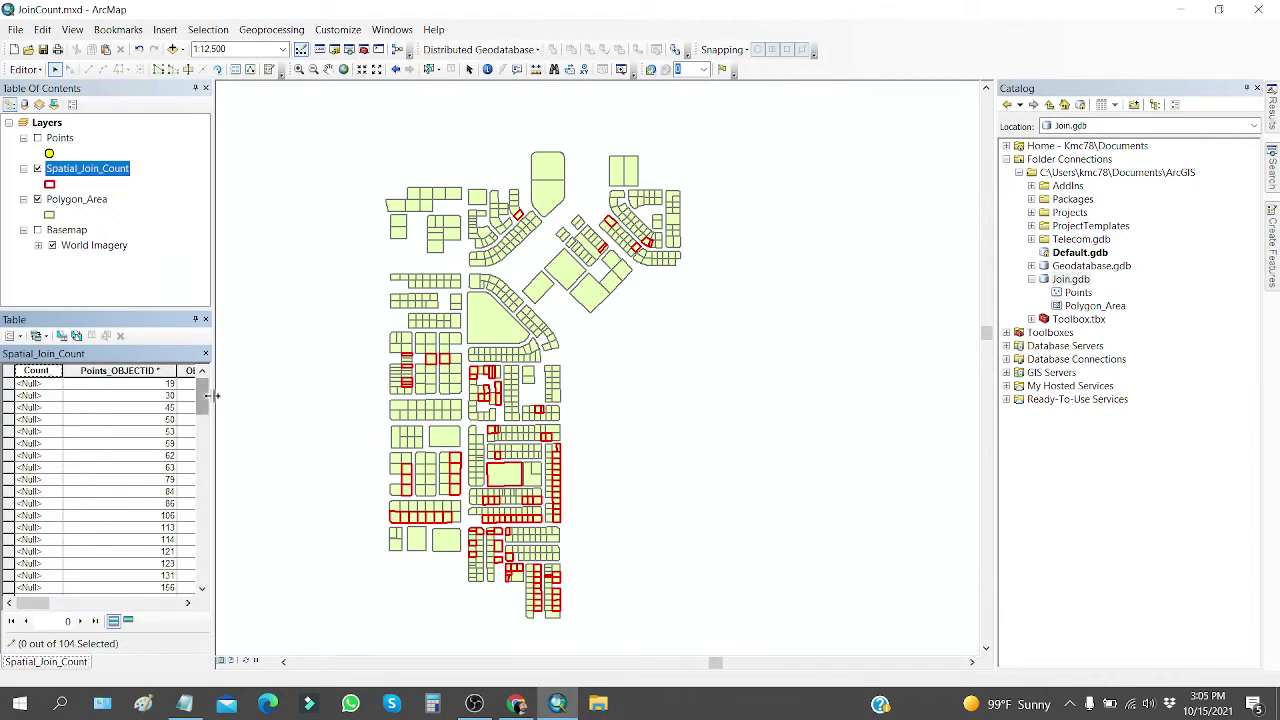
{"action": "left_click", "coordinate": [189, 371]}
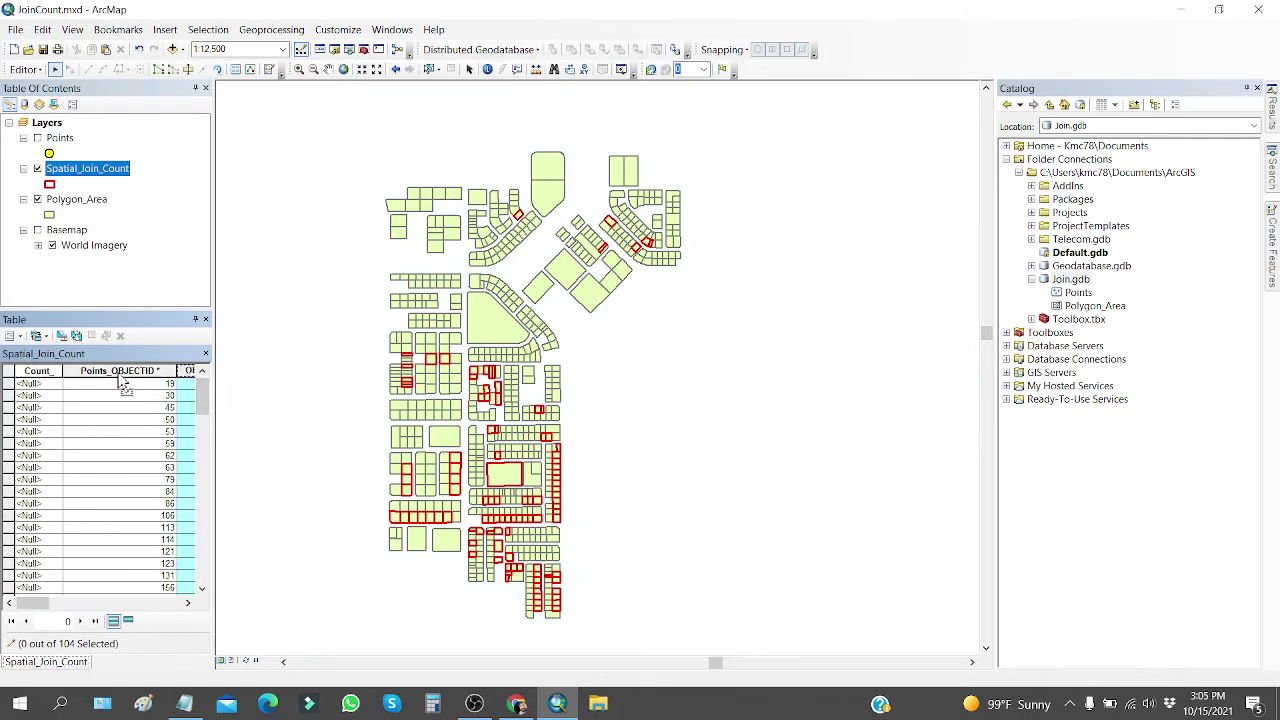
{"action": "left_click_drag", "start_coordinate": [122, 385], "coordinate": [96, 371]}
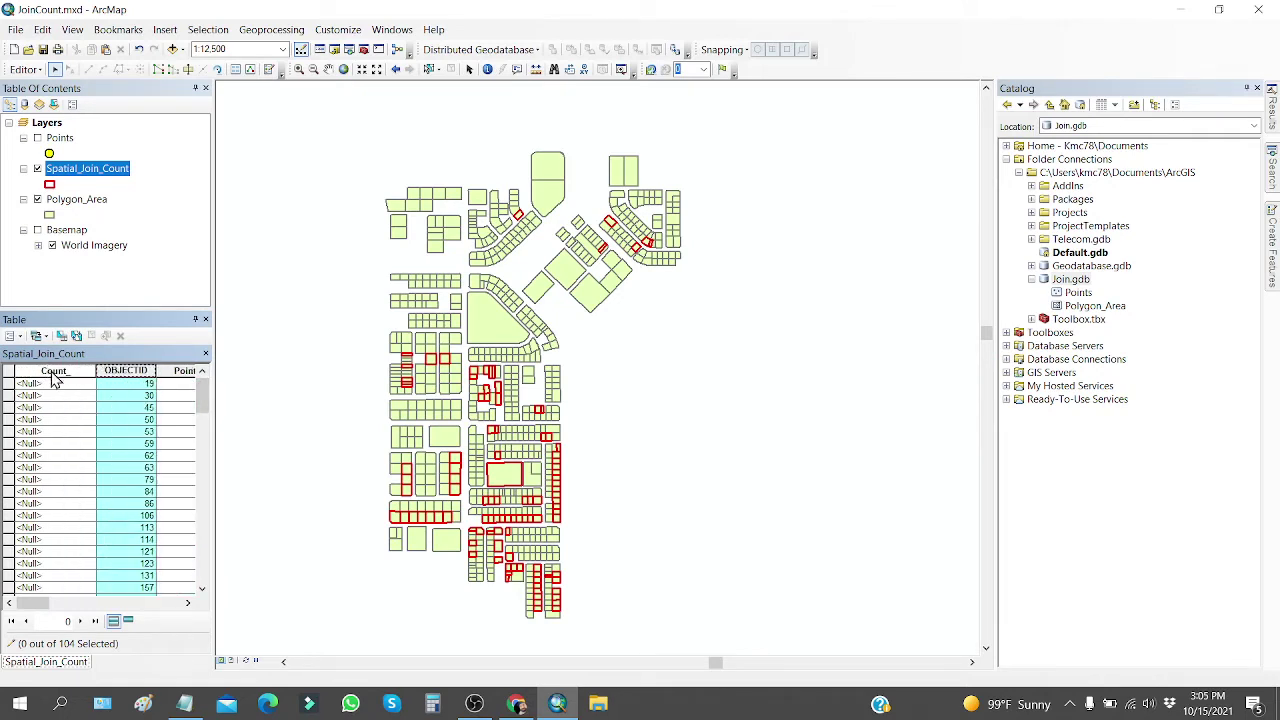
Sort the Spatial_Join_Count records by Count_ in descending order, then in ascending order.
{"action": "left_click", "coordinate": [55, 374]}
{"action": "double_click", "coordinate": [55, 374]}
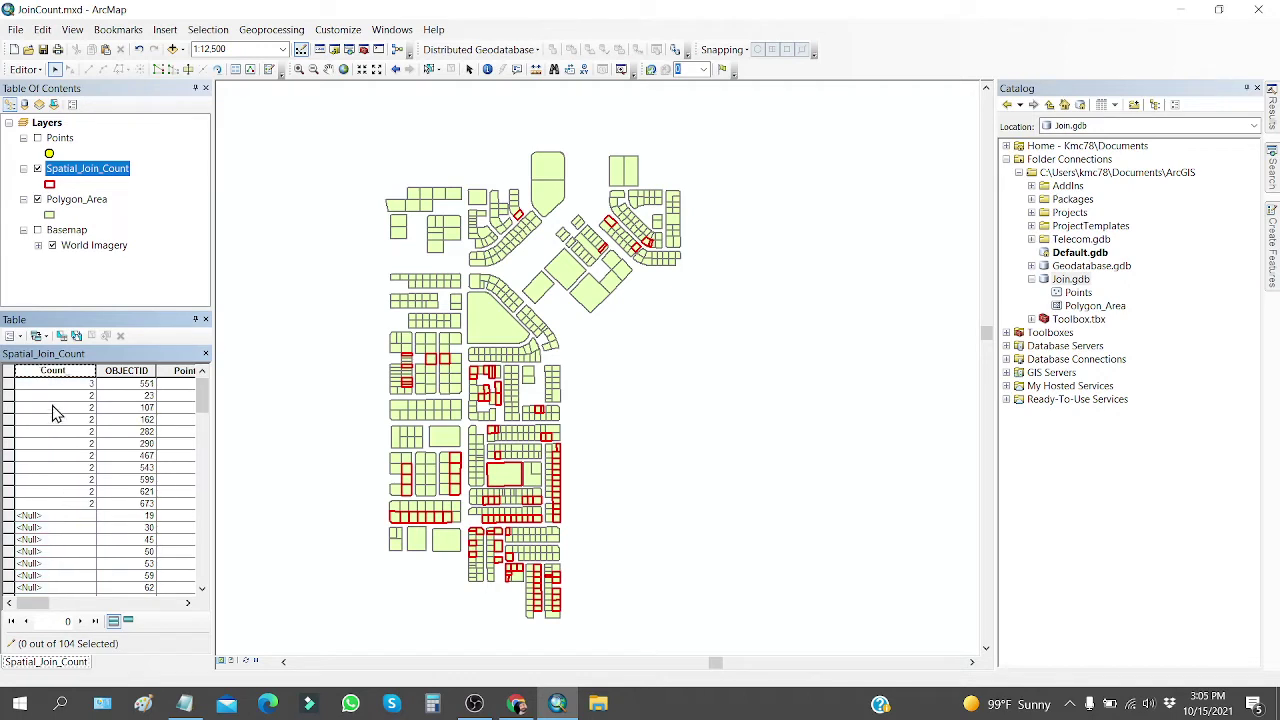
{"action": "left_click", "coordinate": [53, 371]}
{"action": "double_click", "coordinate": [53, 371]}
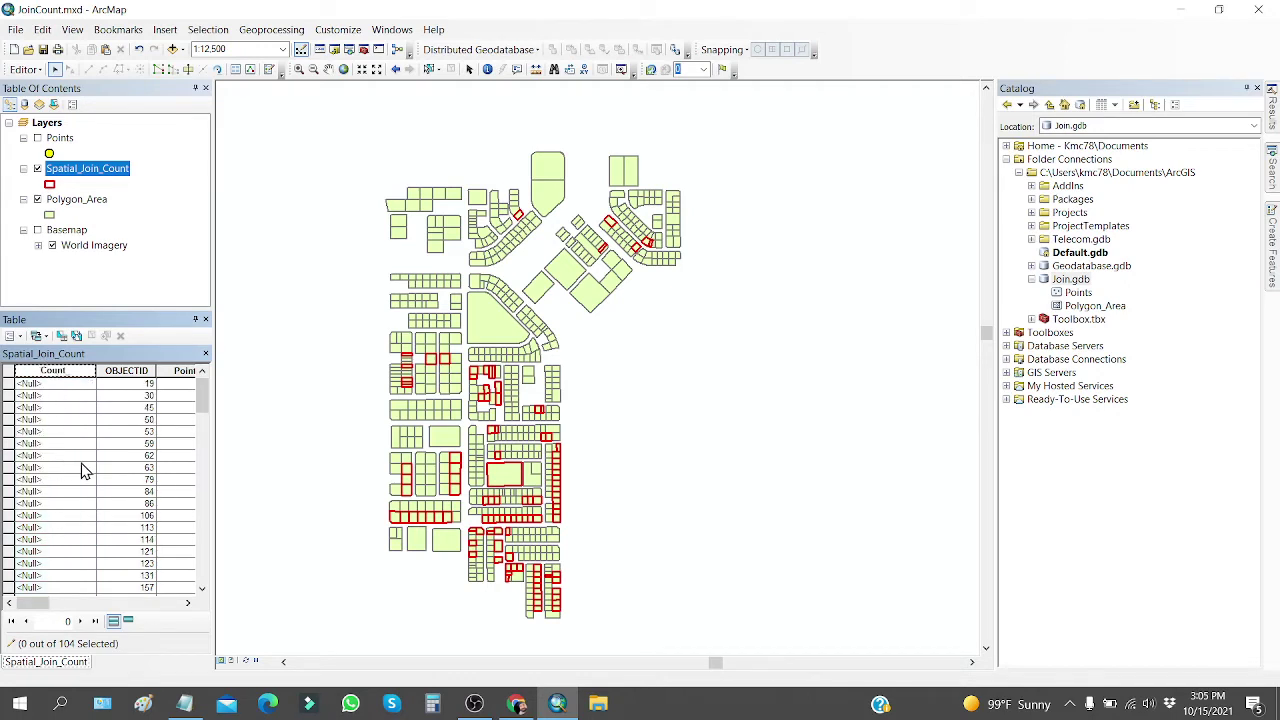
Select all Spatial_Join_Count records whose Count_ value is Null.
{"action": "left_click", "coordinate": [10, 395]}
{"action": "scroll", "coordinate": [40, 478], "scroll_direction": "down", "scroll_amount": 1}
{"action": "scroll", "coordinate": [40, 478], "scroll_direction": "down", "scroll_amount": 20}
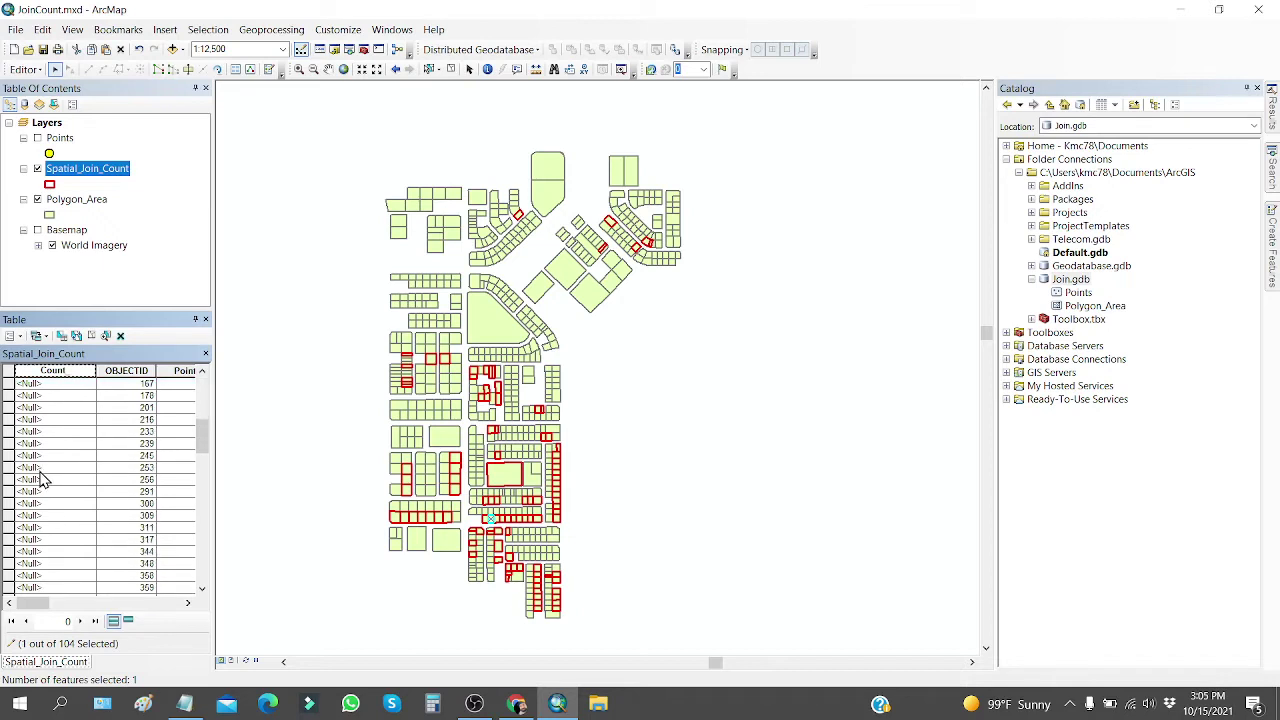
{"action": "scroll", "coordinate": [44, 487], "scroll_direction": "up", "scroll_amount": 5}
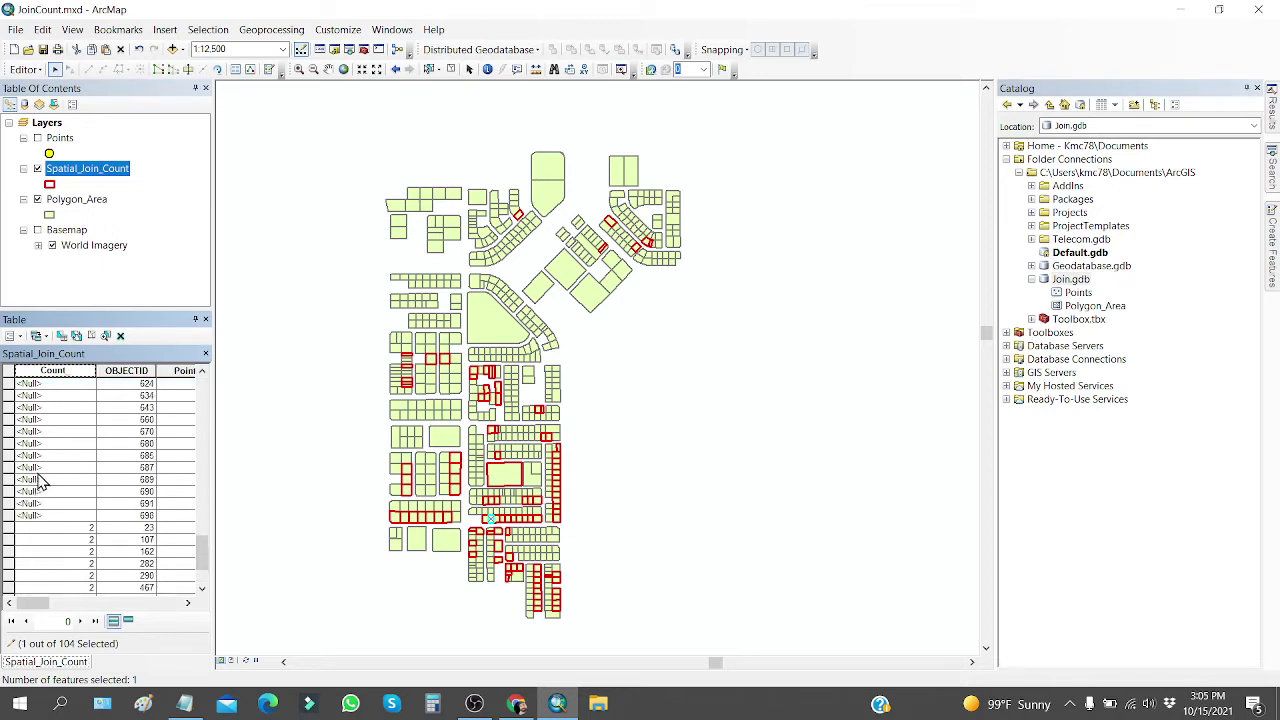
{"action": "left_click", "coordinate": [12, 515], "text": "shift"}
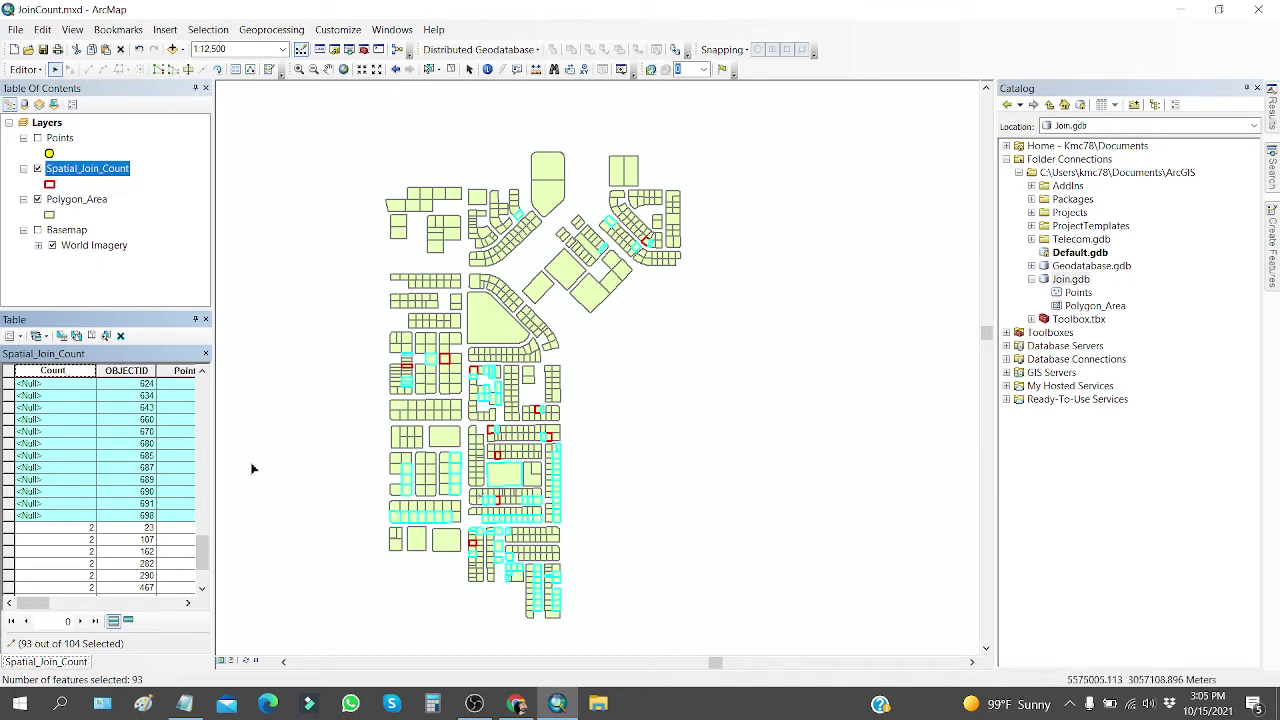
Replace the selection with all the records whose Count_ value is 2 or 3.
{"action": "scroll", "coordinate": [203, 555], "scroll_direction": "down", "scroll_amount": 2}
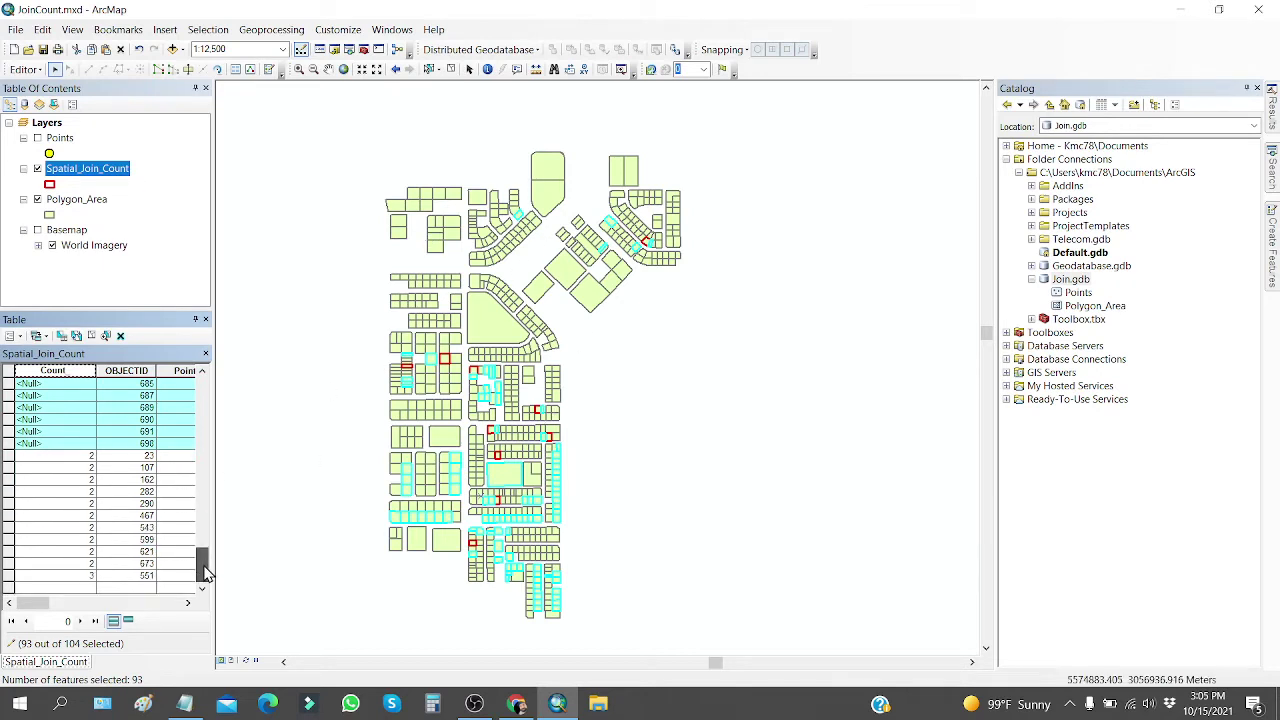
{"action": "left_click", "coordinate": [6, 457]}
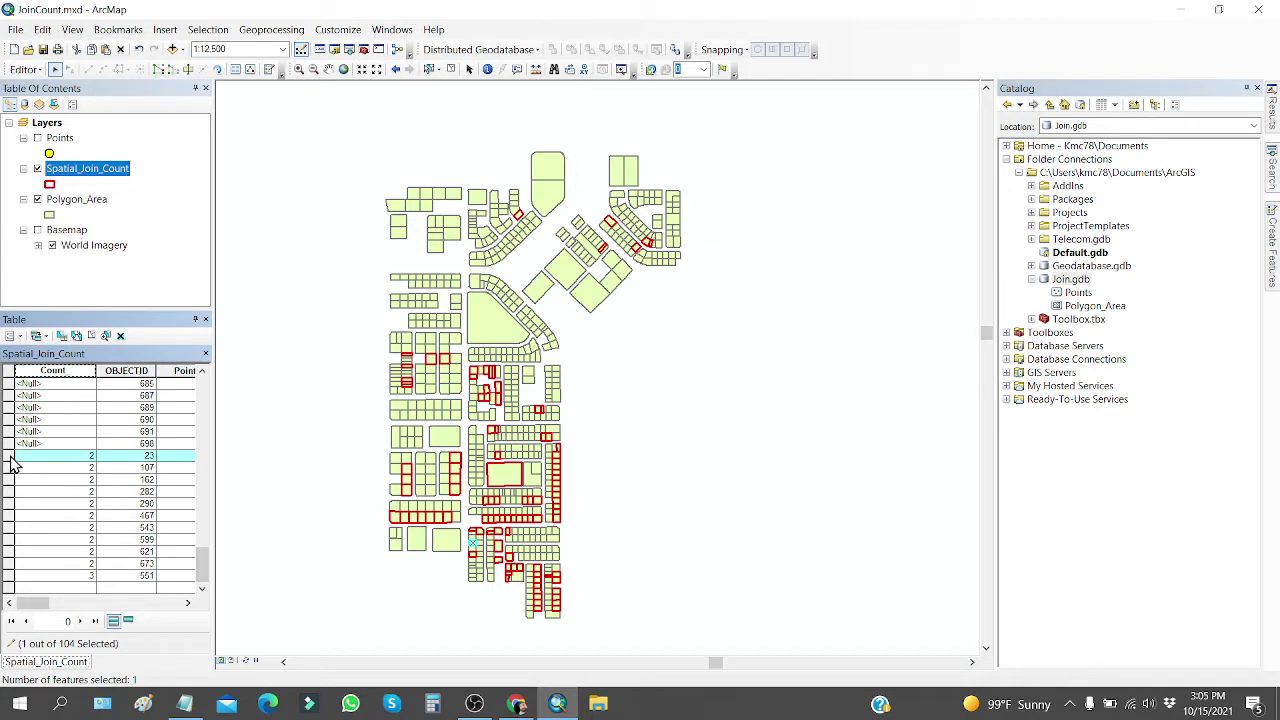
{"action": "left_click_drag", "start_coordinate": [10, 456], "coordinate": [33, 590]}
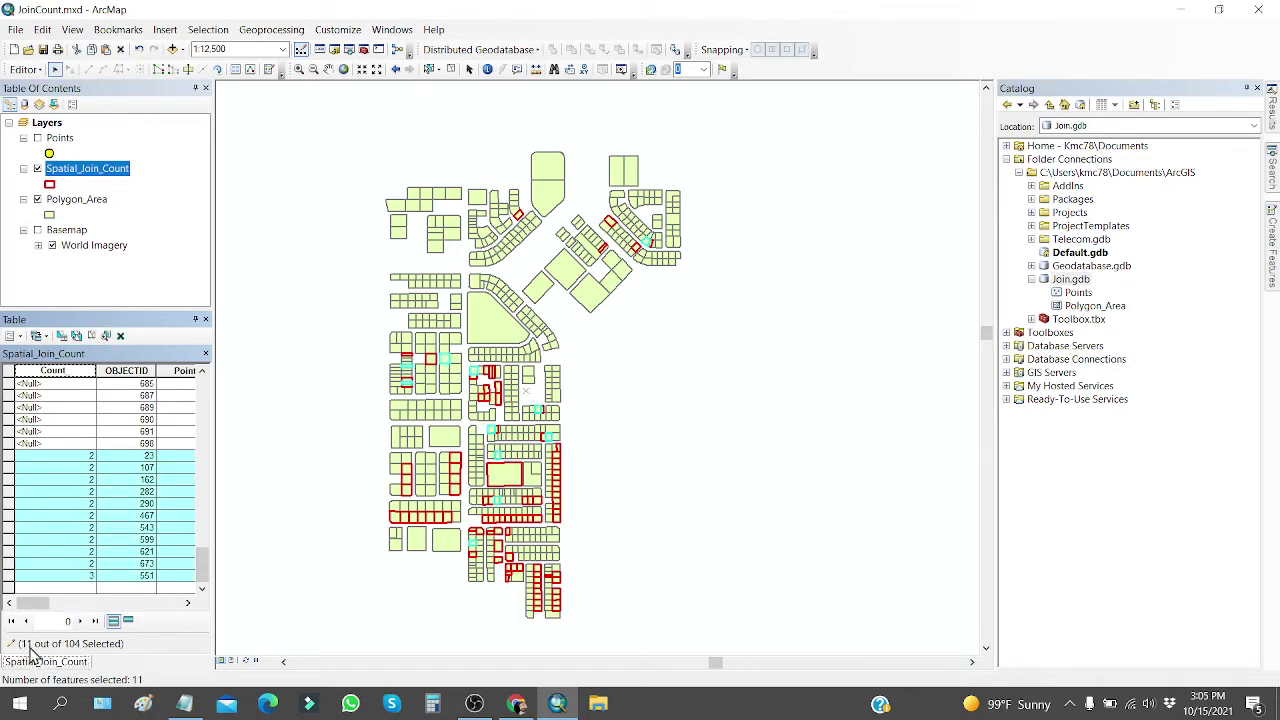
Clear the selection, zoom the map to the polygon of the Spatial_Join_Count record with OBJECTID 23 and leave it deselected.
{"action": "left_click", "coordinate": [257, 466]}
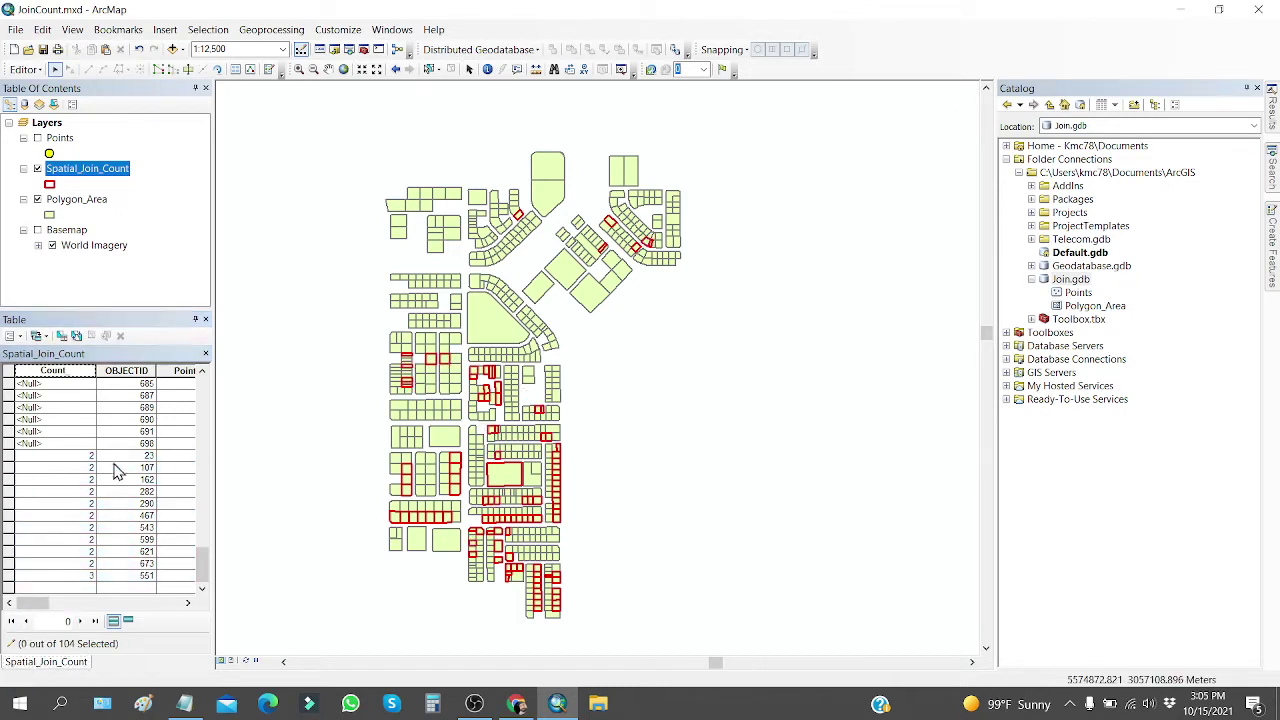
{"action": "left_click", "coordinate": [11, 458]}
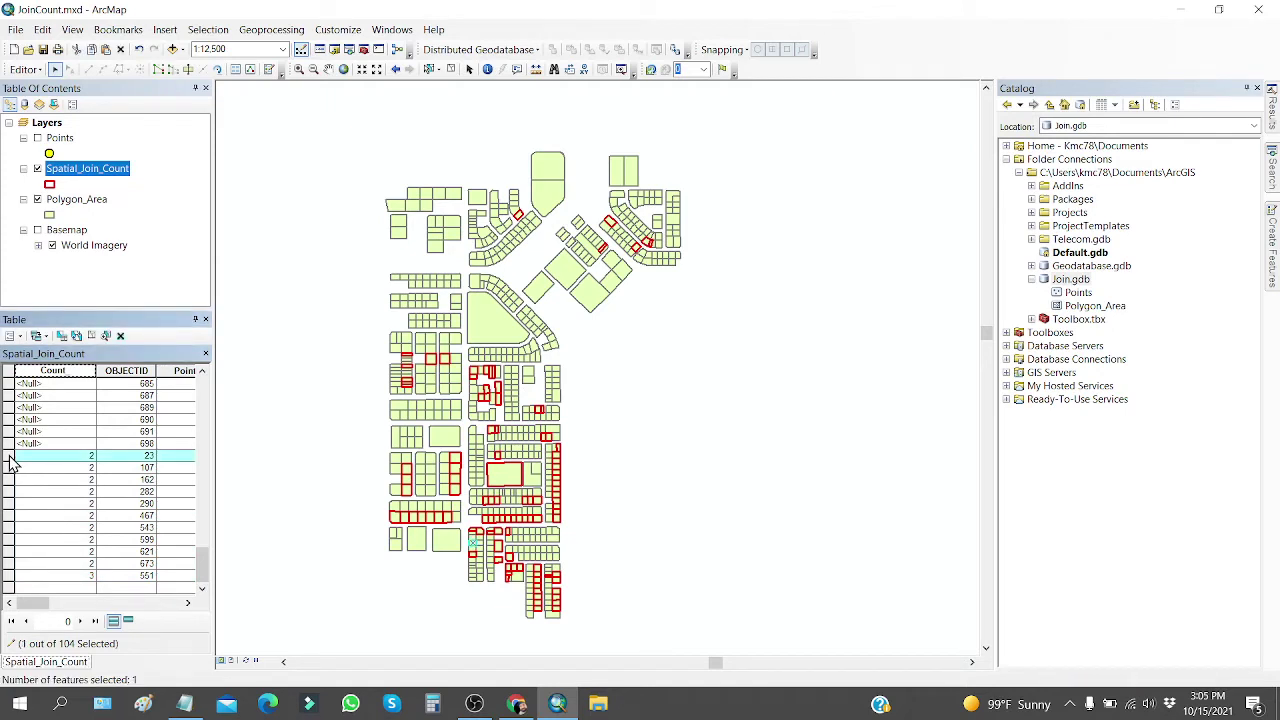
{"action": "double_click", "coordinate": [11, 458]}
{"action": "scroll", "coordinate": [424, 380], "scroll_direction": "up", "scroll_amount": 2}
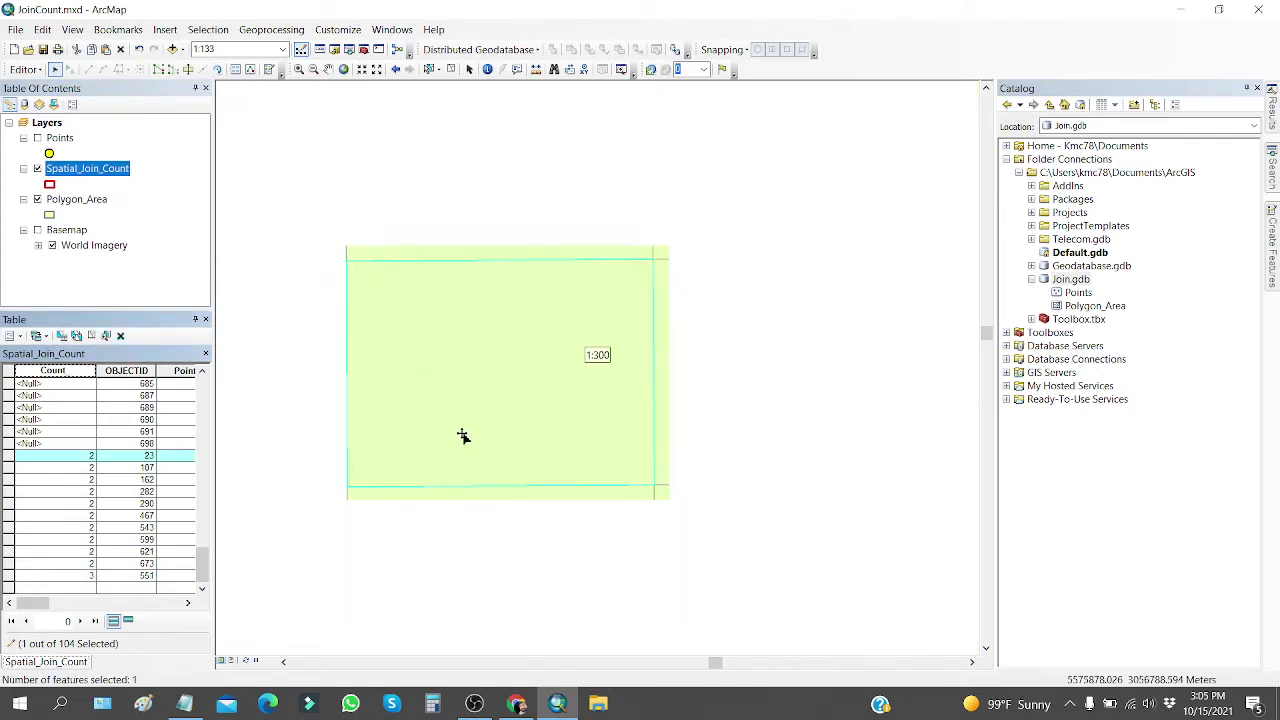
{"action": "left_click", "coordinate": [318, 364]}
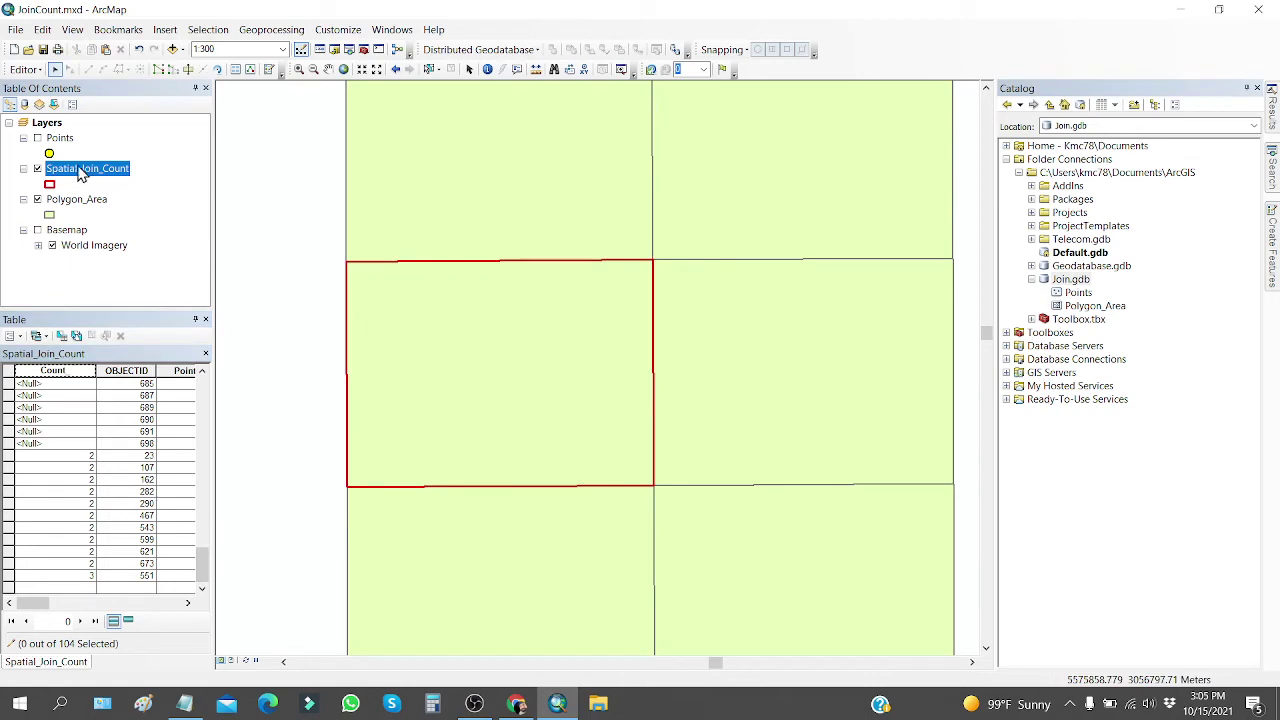
Display the Points layer and hide Spatial_Join_Count so that only the Polygon_Area polygons lie under the points.
{"action": "left_click", "coordinate": [37, 138]}
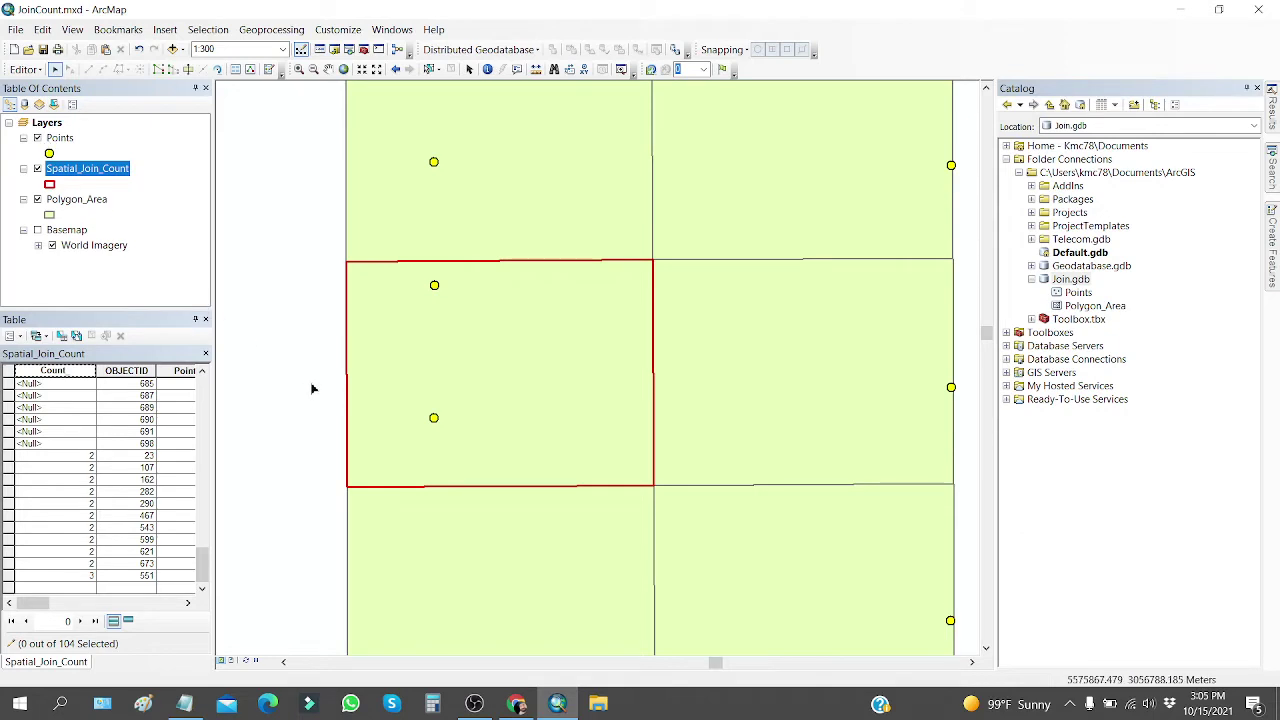
{"action": "left_click", "coordinate": [76, 202]}
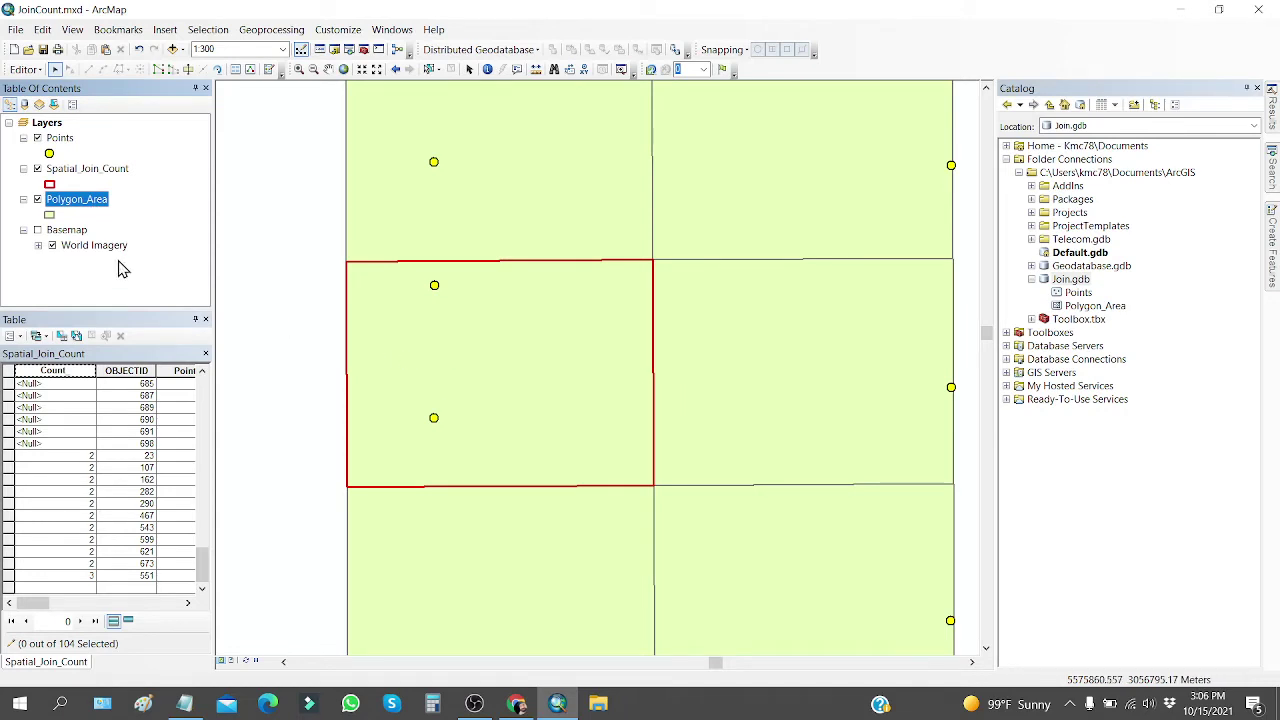
{"action": "left_click", "coordinate": [37, 169]}
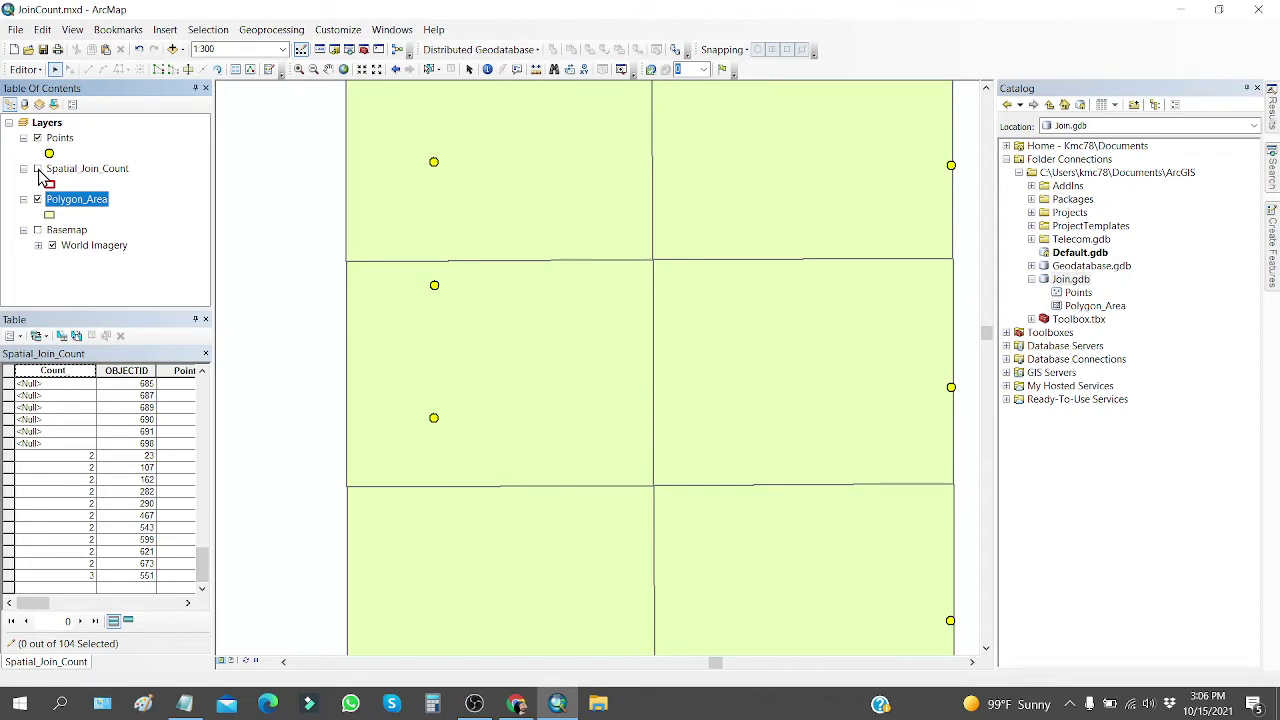
Try to cut the Polygon_Area polygon that contains the two points with the Cut Polygons tool.
{"action": "left_click_drag", "start_coordinate": [338, 343], "coordinate": [376, 367]}
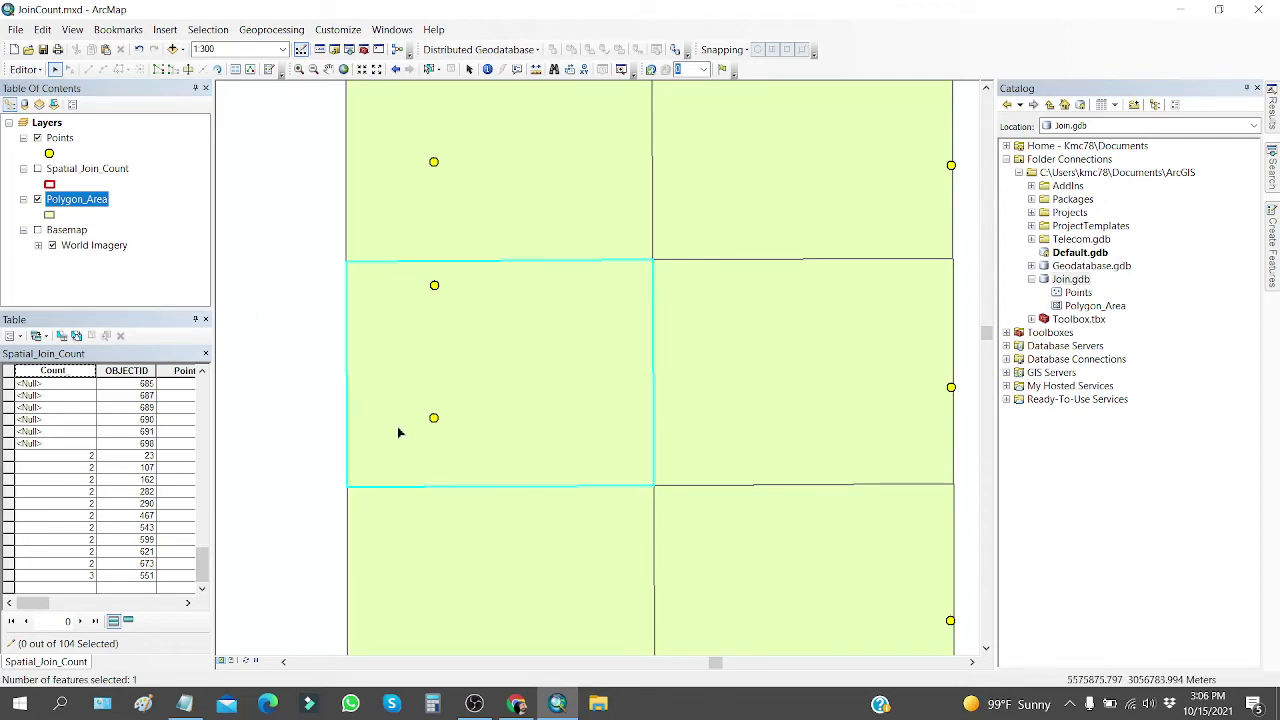
{"action": "left_click", "coordinate": [187, 69]}
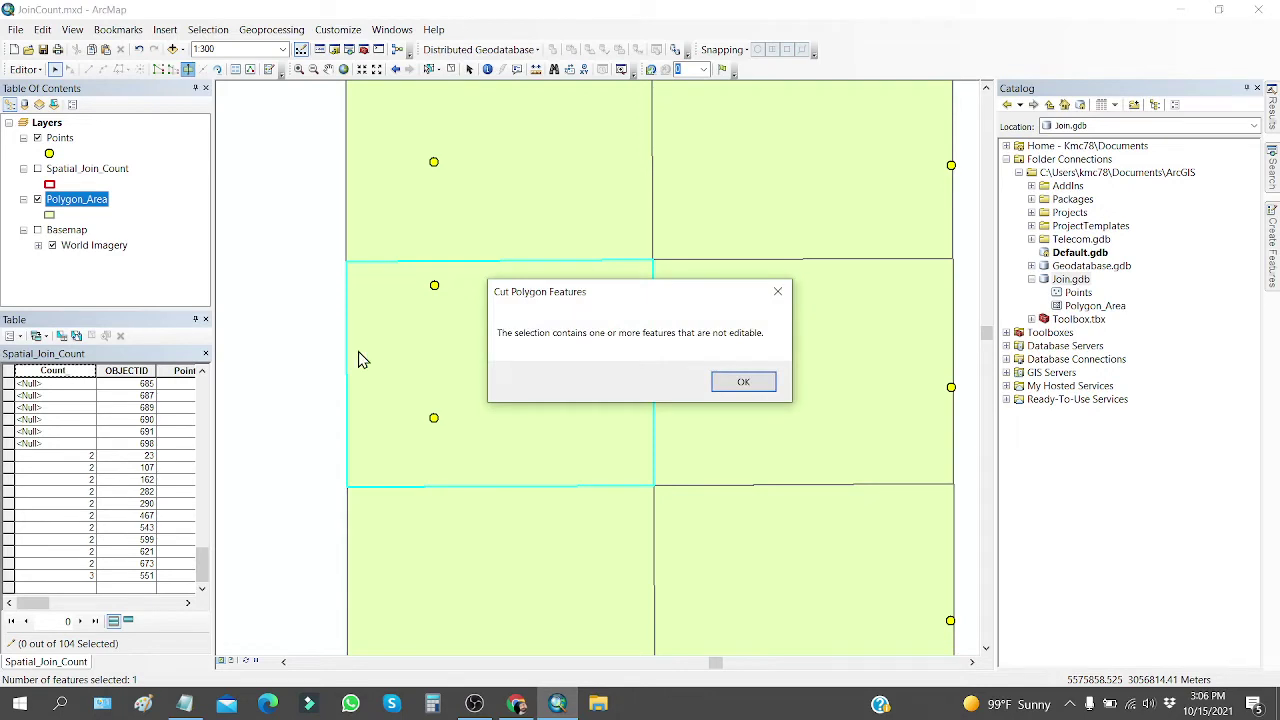
{"action": "left_click", "coordinate": [752, 385]}
{"action": "left_click", "coordinate": [251, 277]}
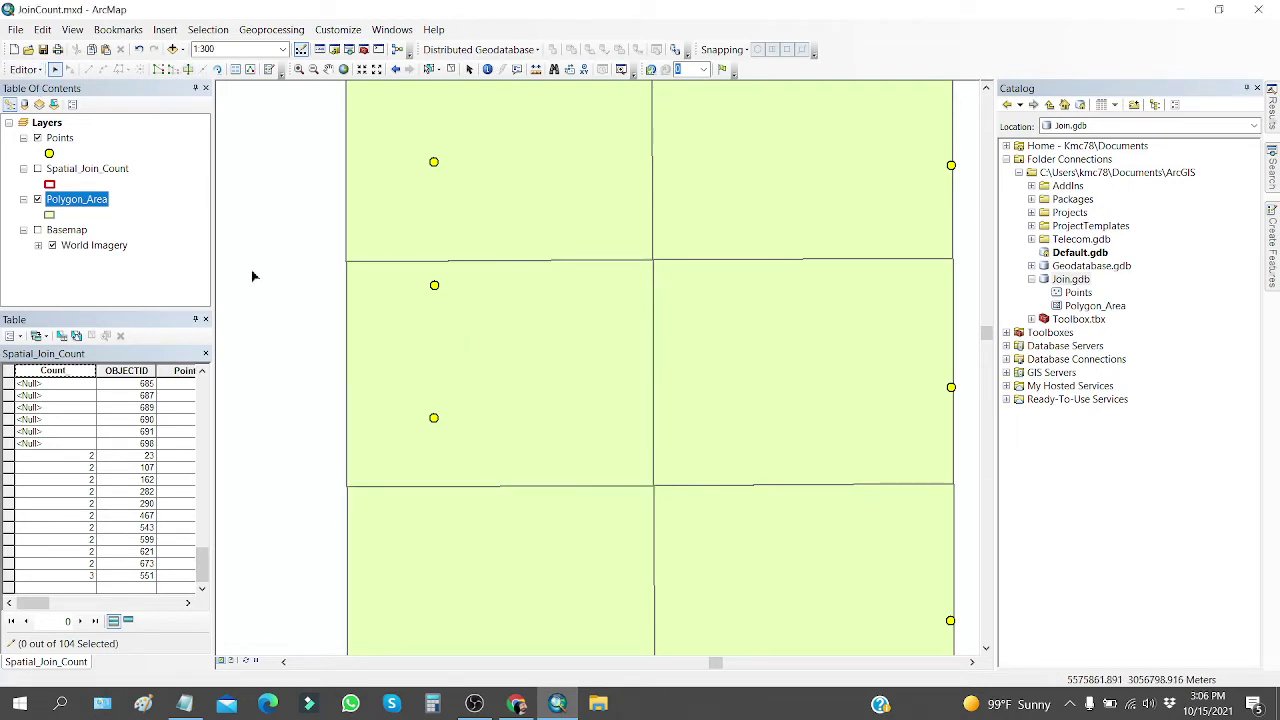
Save and stop the current edit session and start a new one on the Polygon_Area layer.
{"action": "left_click", "coordinate": [24, 69]}
{"action": "left_click", "coordinate": [37, 128]}
{"action": "left_click", "coordinate": [24, 69]}
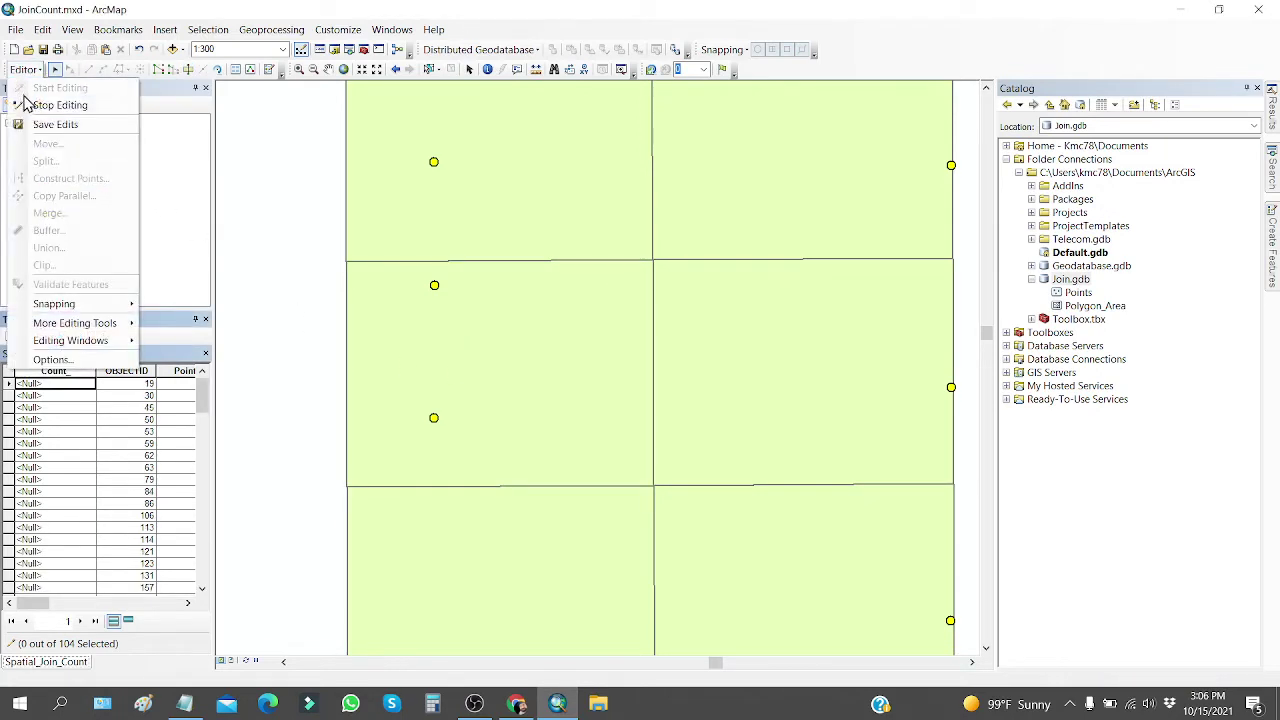
{"action": "left_click", "coordinate": [45, 105]}
{"action": "left_click", "coordinate": [24, 69]}
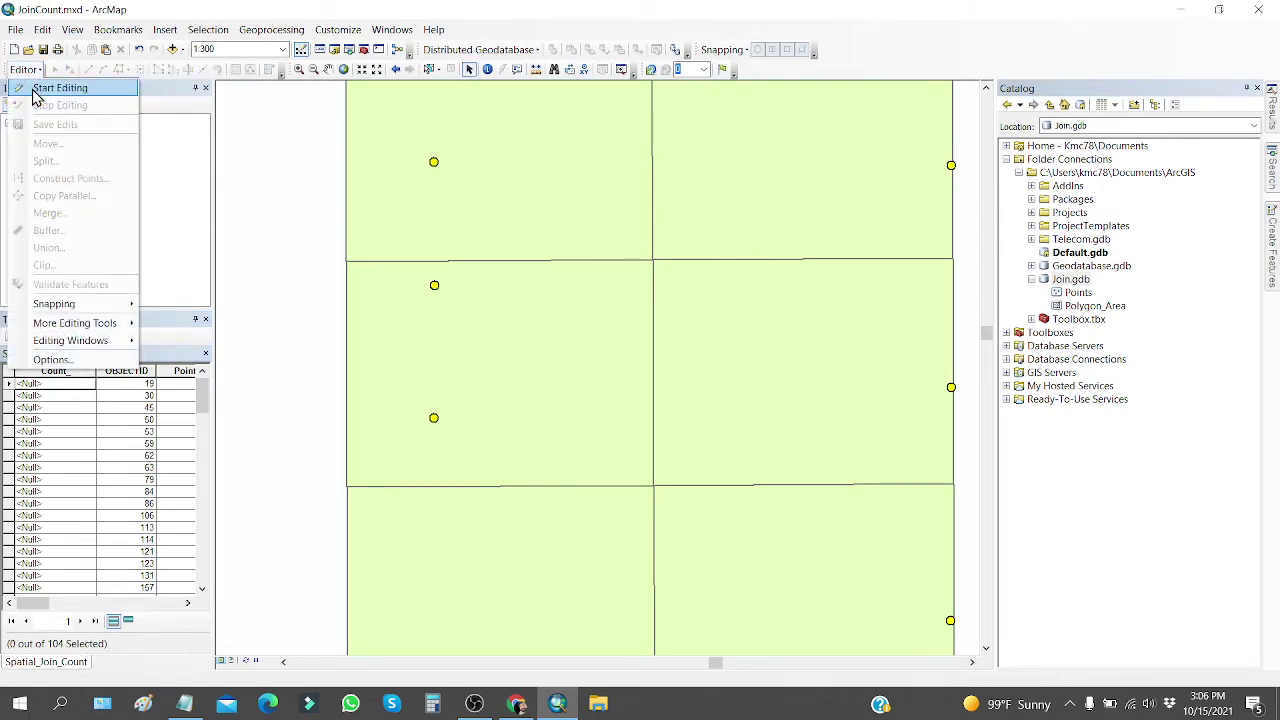
{"action": "left_click", "coordinate": [40, 87]}
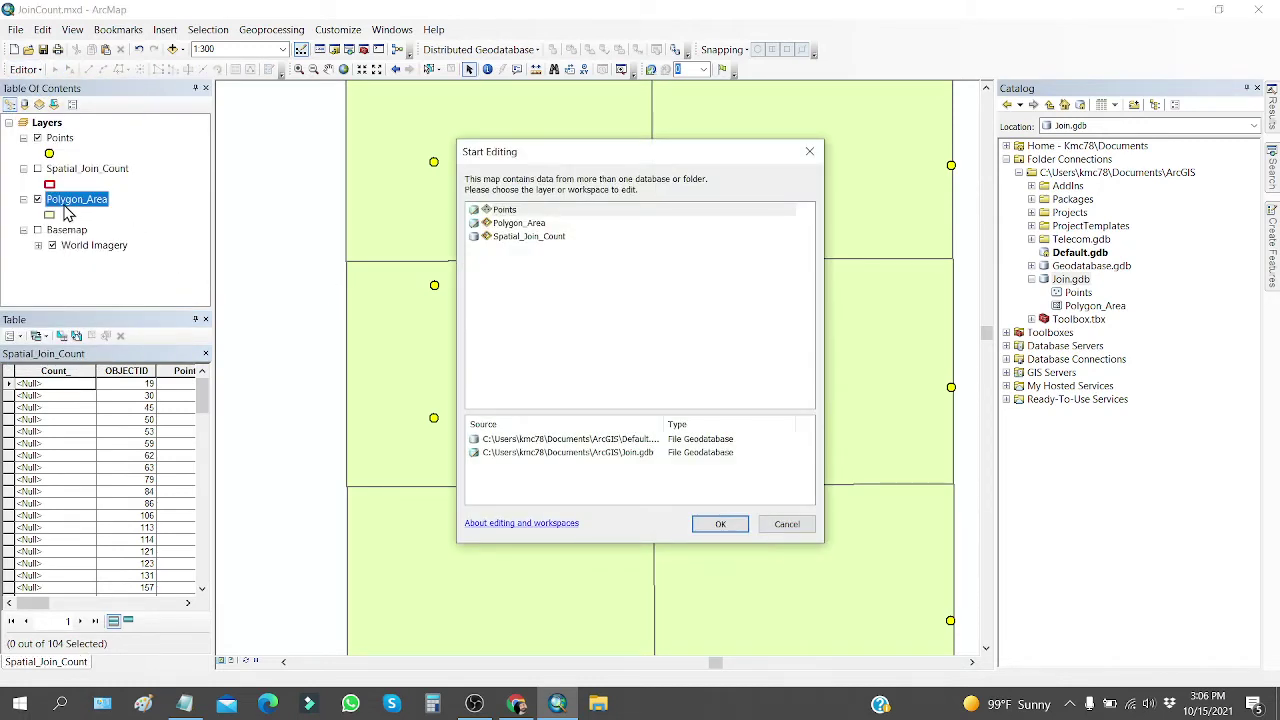
{"action": "left_click", "coordinate": [510, 224]}
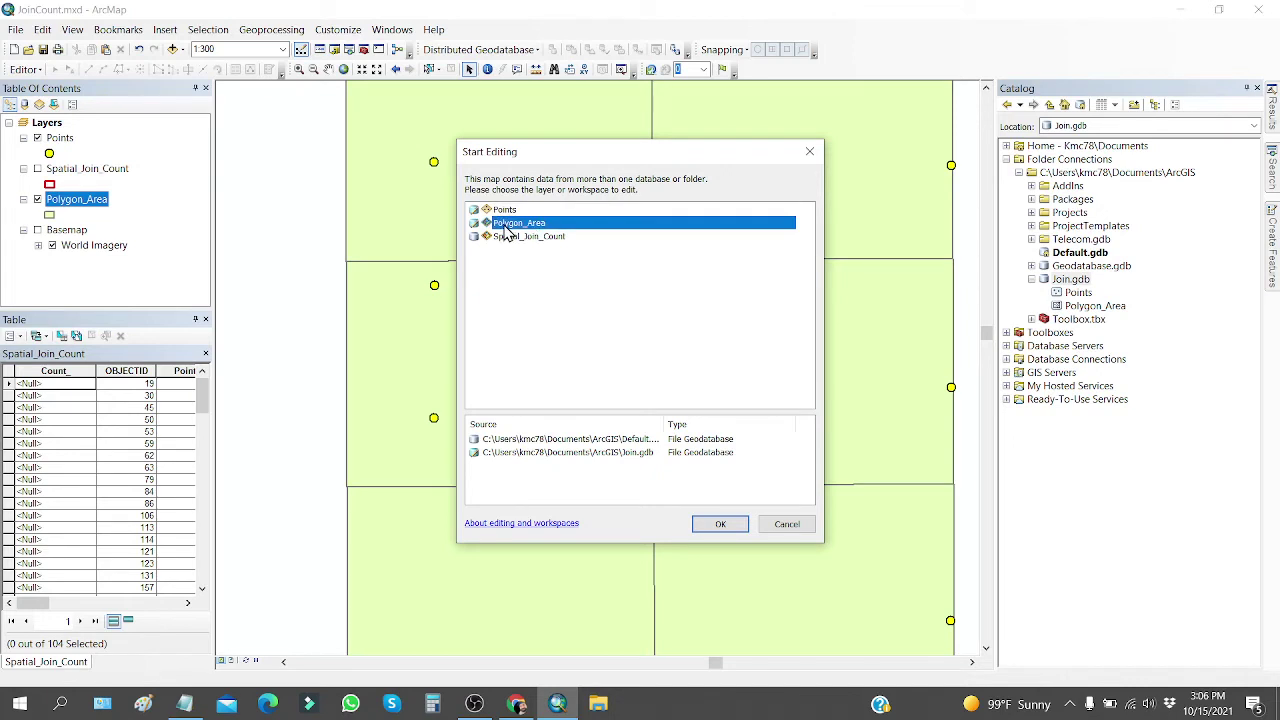
{"action": "double_click", "coordinate": [505, 227]}
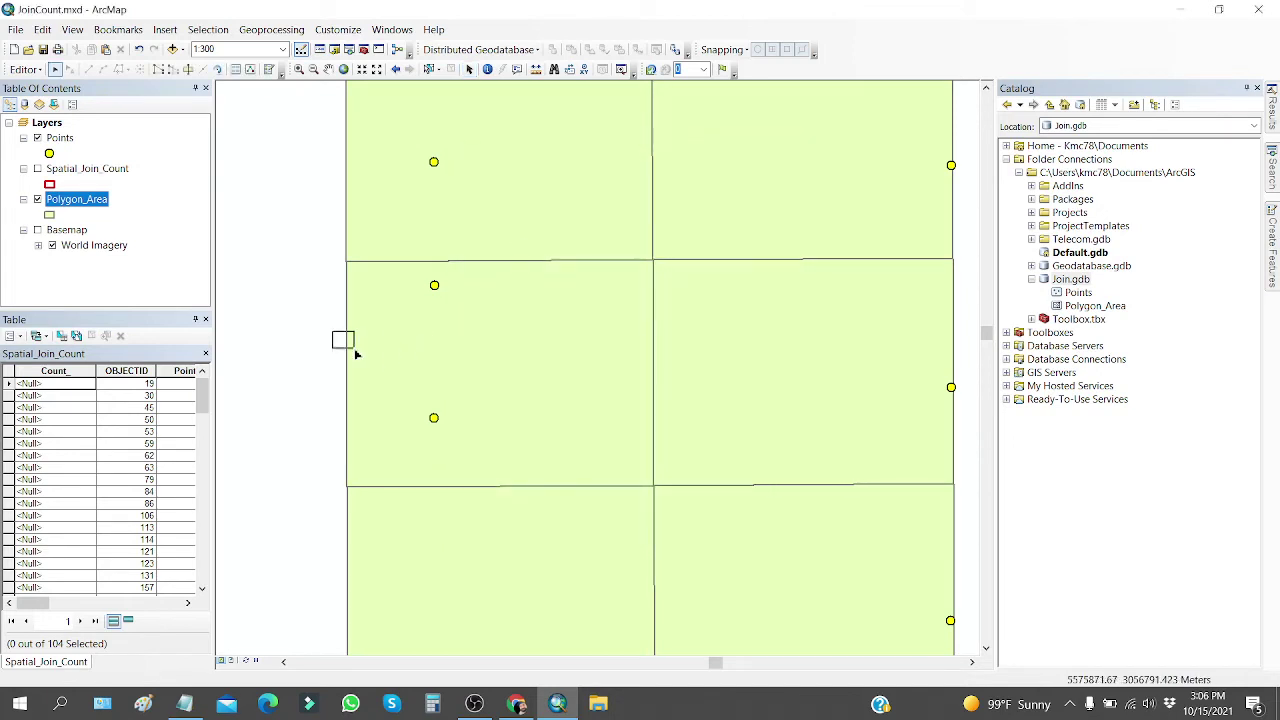
Cut the two-point Polygon_Area polygon along a horizontal line between its points, and clear the selection.
{"action": "left_click", "coordinate": [395, 371]}
{"action": "left_click", "coordinate": [189, 70]}
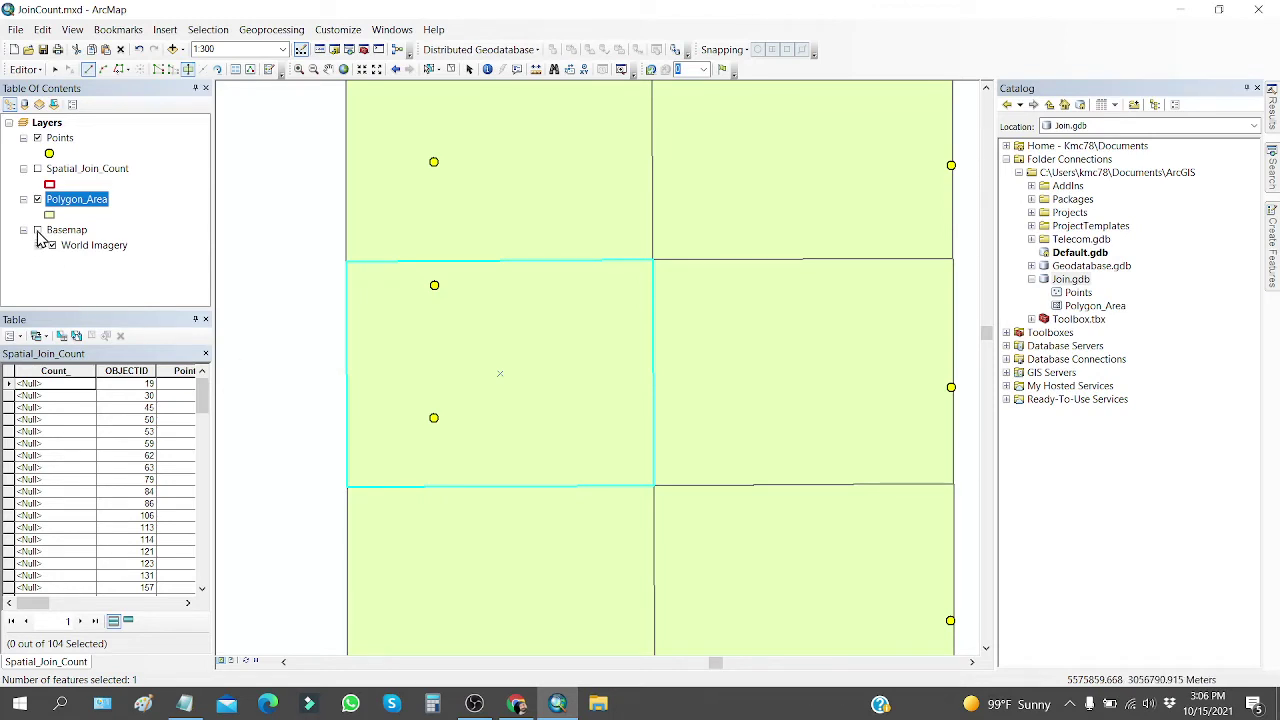
{"action": "left_click", "coordinate": [340, 364]}
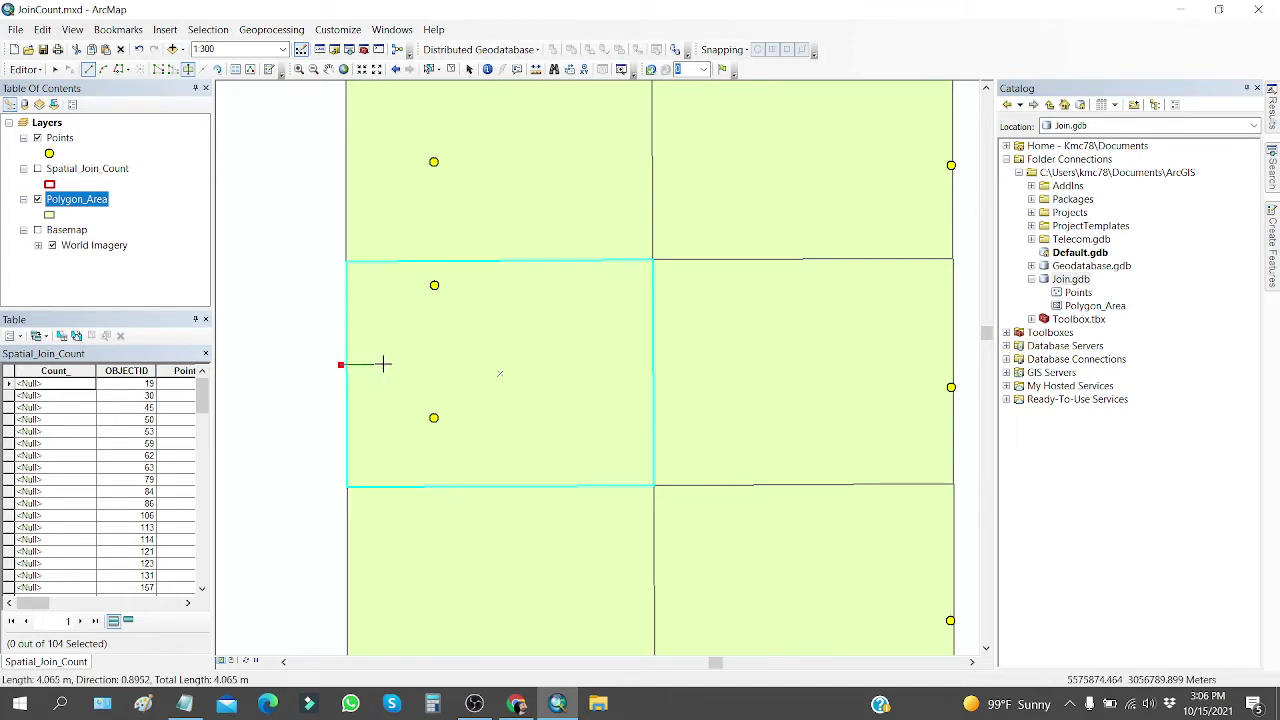
{"action": "double_click", "coordinate": [678, 363]}
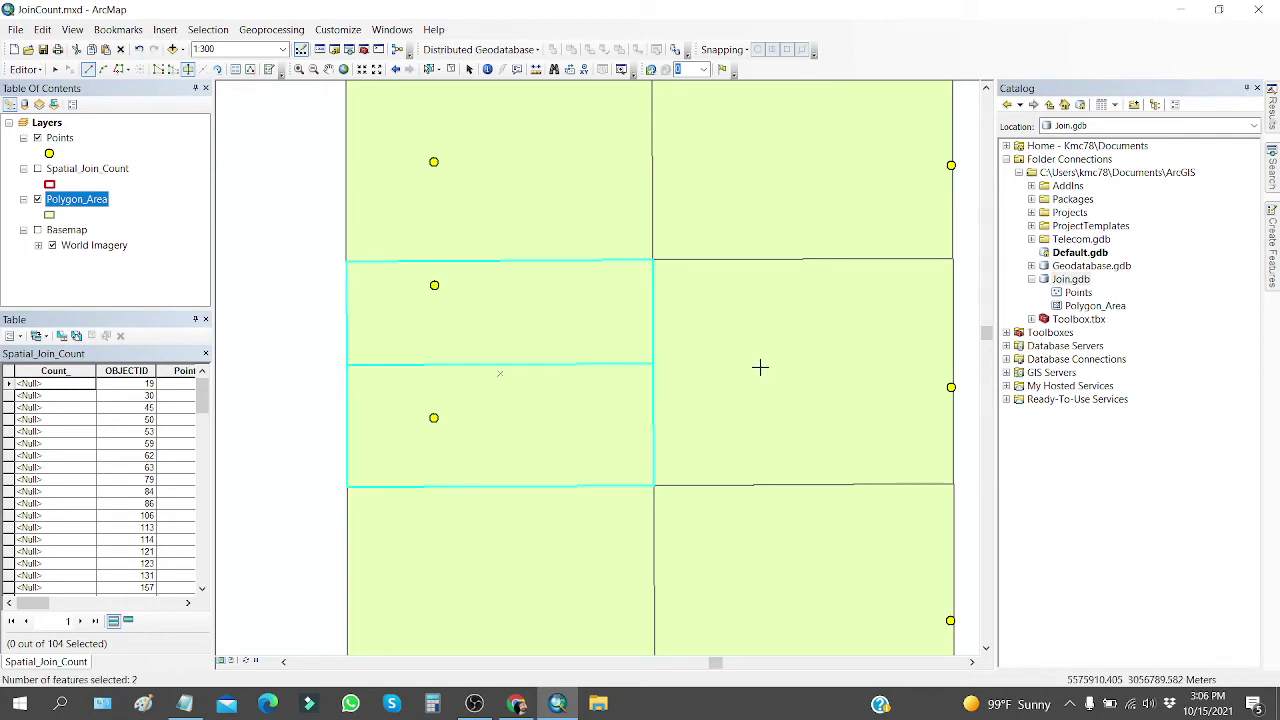
{"action": "left_click", "coordinate": [189, 70]}
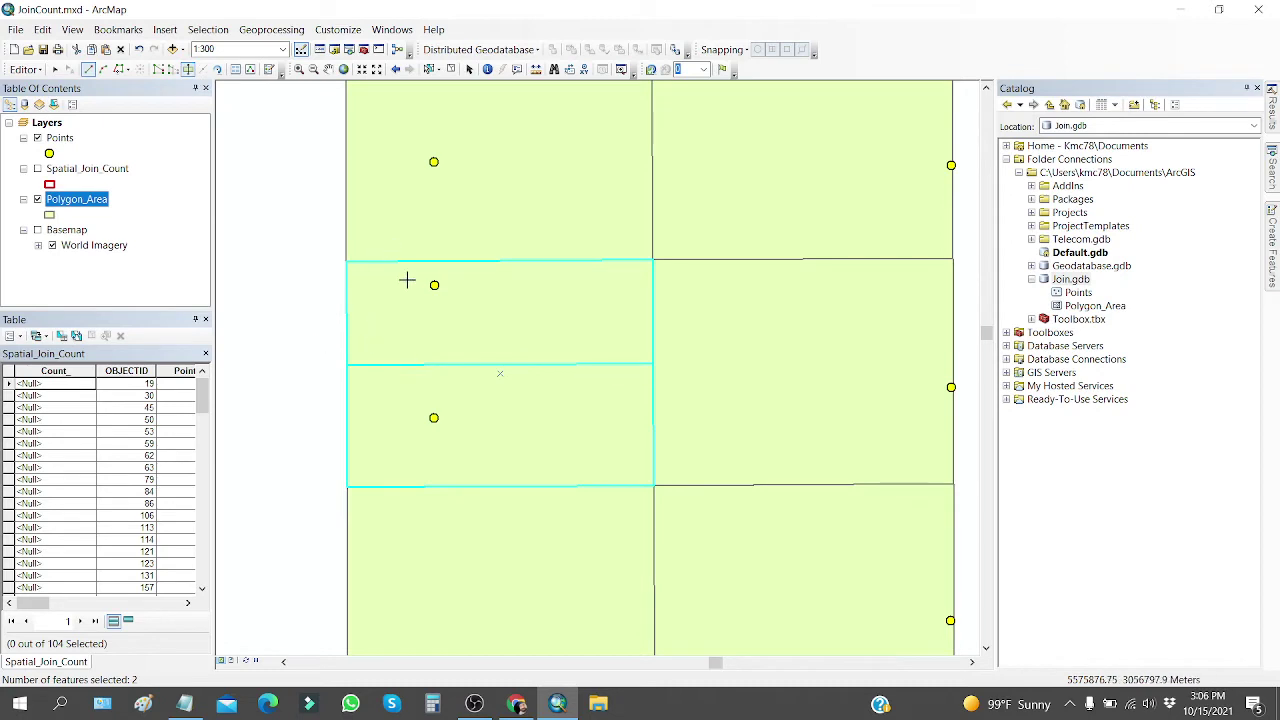
{"action": "left_click", "coordinate": [451, 70]}
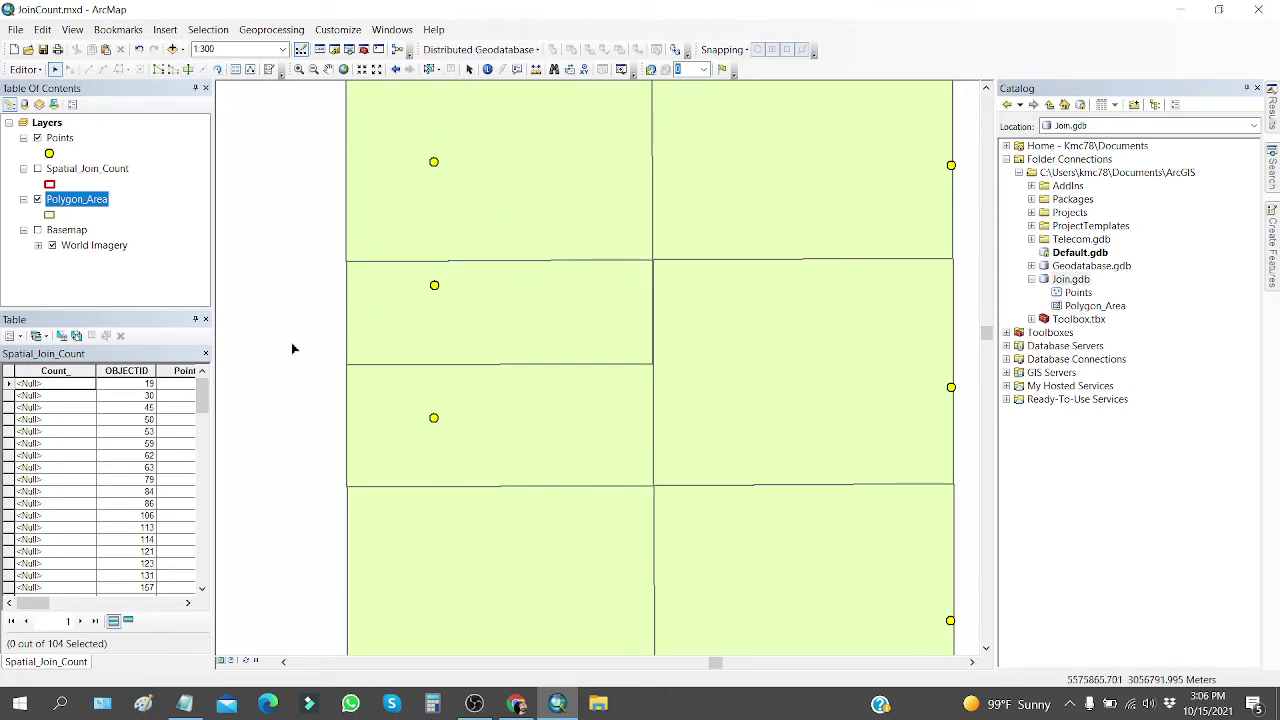
Save the Polygon_Area edits and stop editing.
{"action": "left_click", "coordinate": [24, 69]}
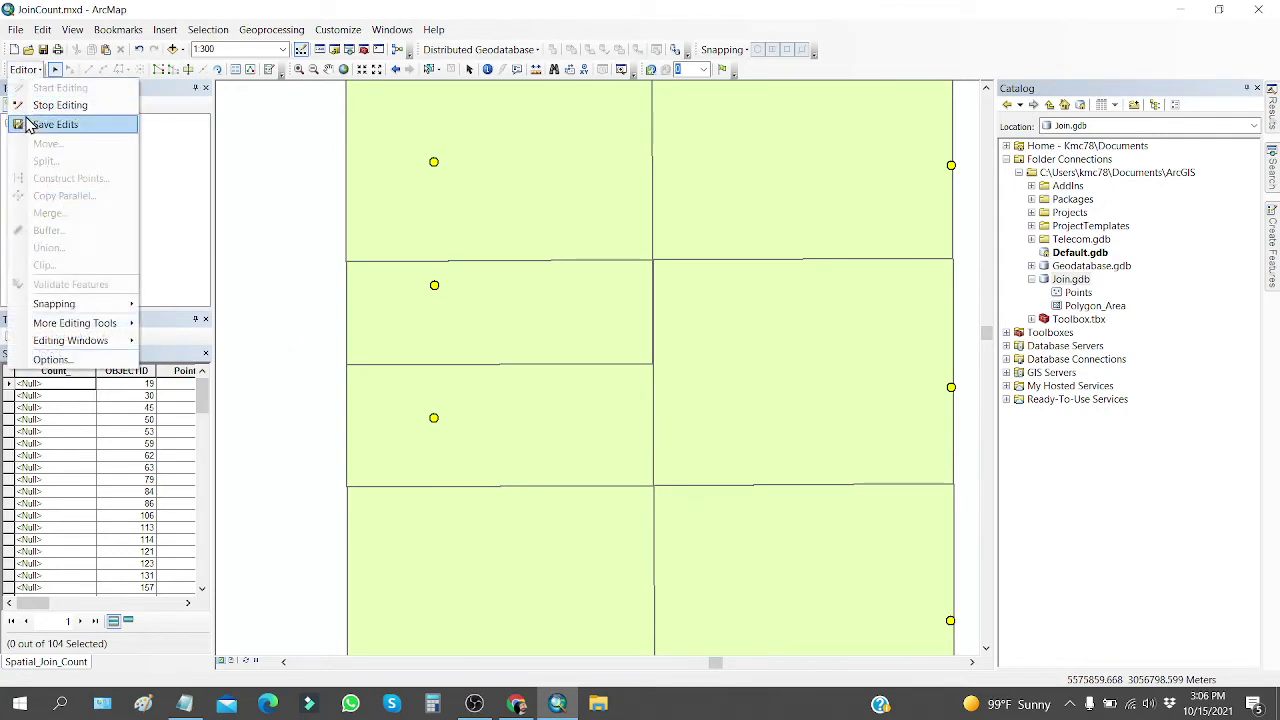
{"action": "left_click", "coordinate": [27, 116]}
{"action": "left_click", "coordinate": [24, 69]}
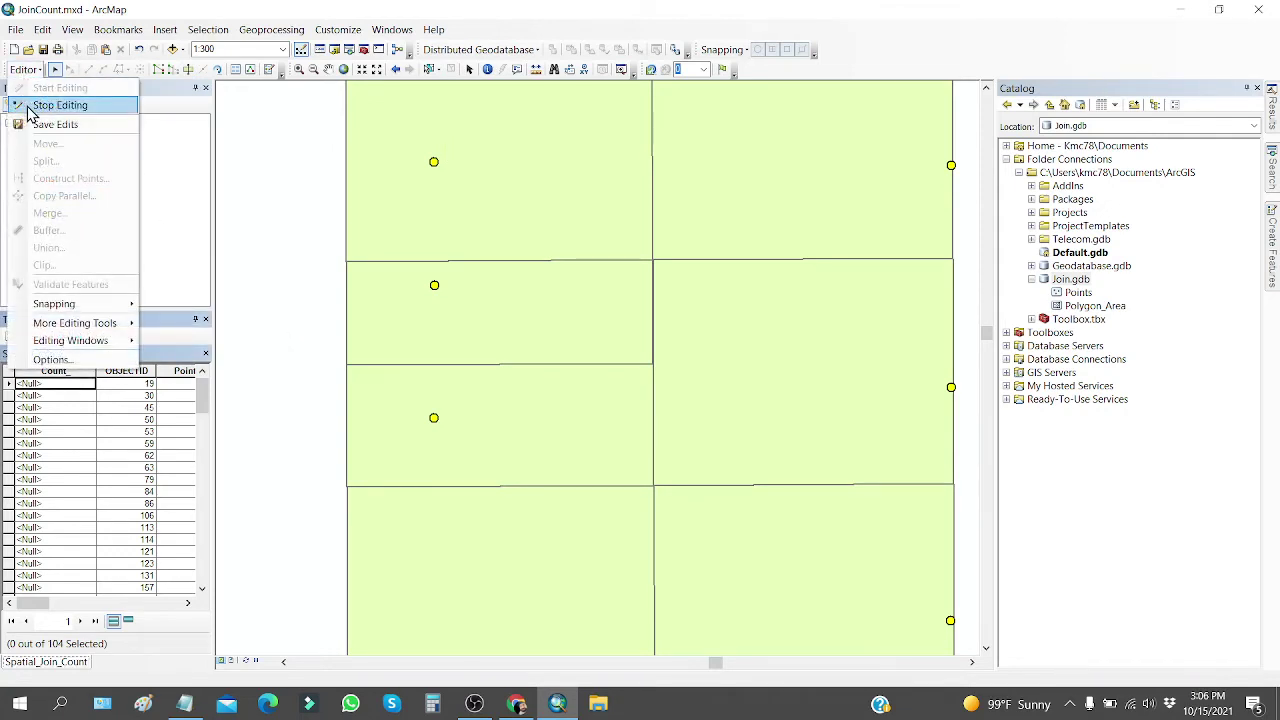
{"action": "left_click", "coordinate": [27, 104]}
Display the Spatial_Join_Count layer again and hide Polygon_Area to view the original joined polygon with the points.
{"action": "left_click", "coordinate": [38, 169]}
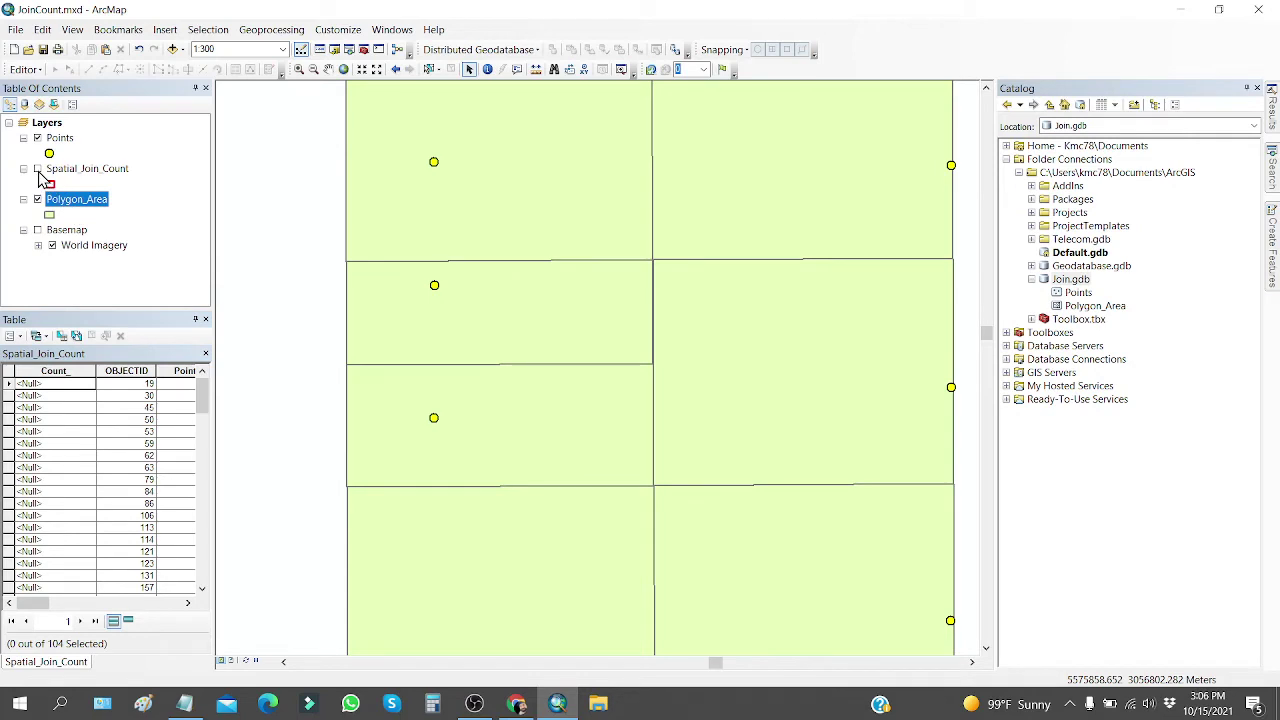
{"action": "left_click", "coordinate": [38, 199]}
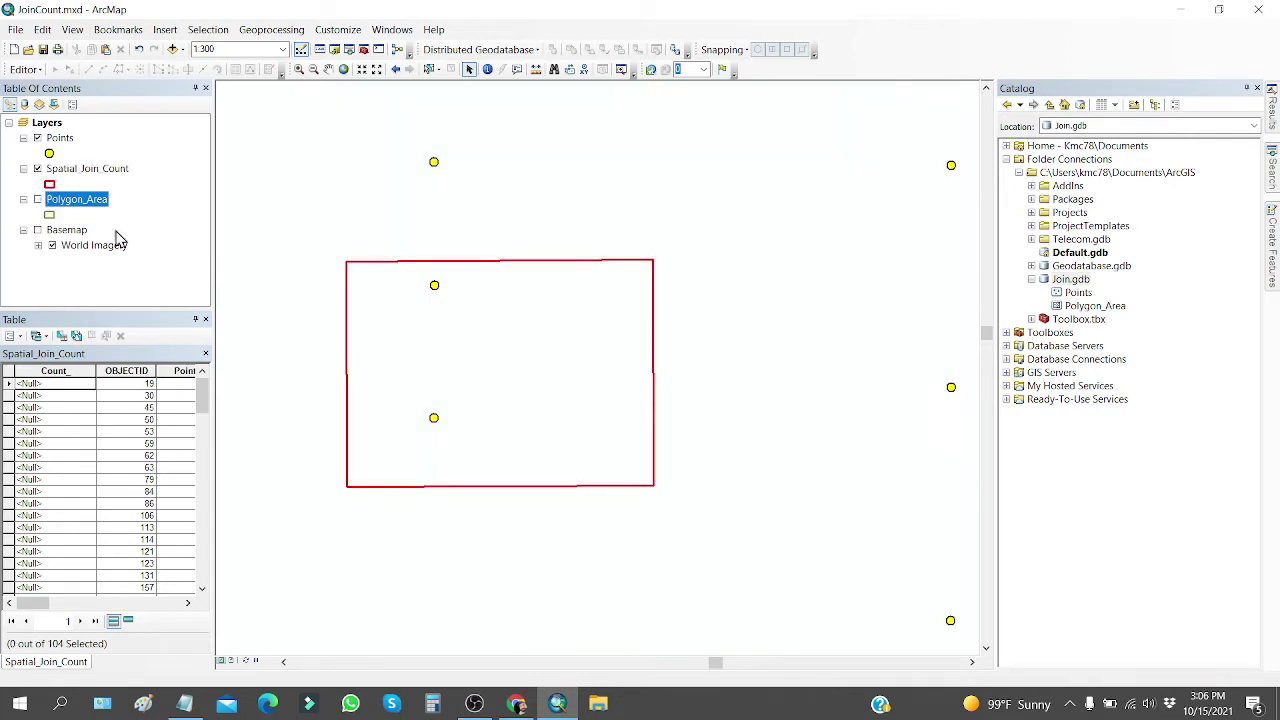
{"action": "left_click_drag", "start_coordinate": [332, 300], "coordinate": [368, 334]}
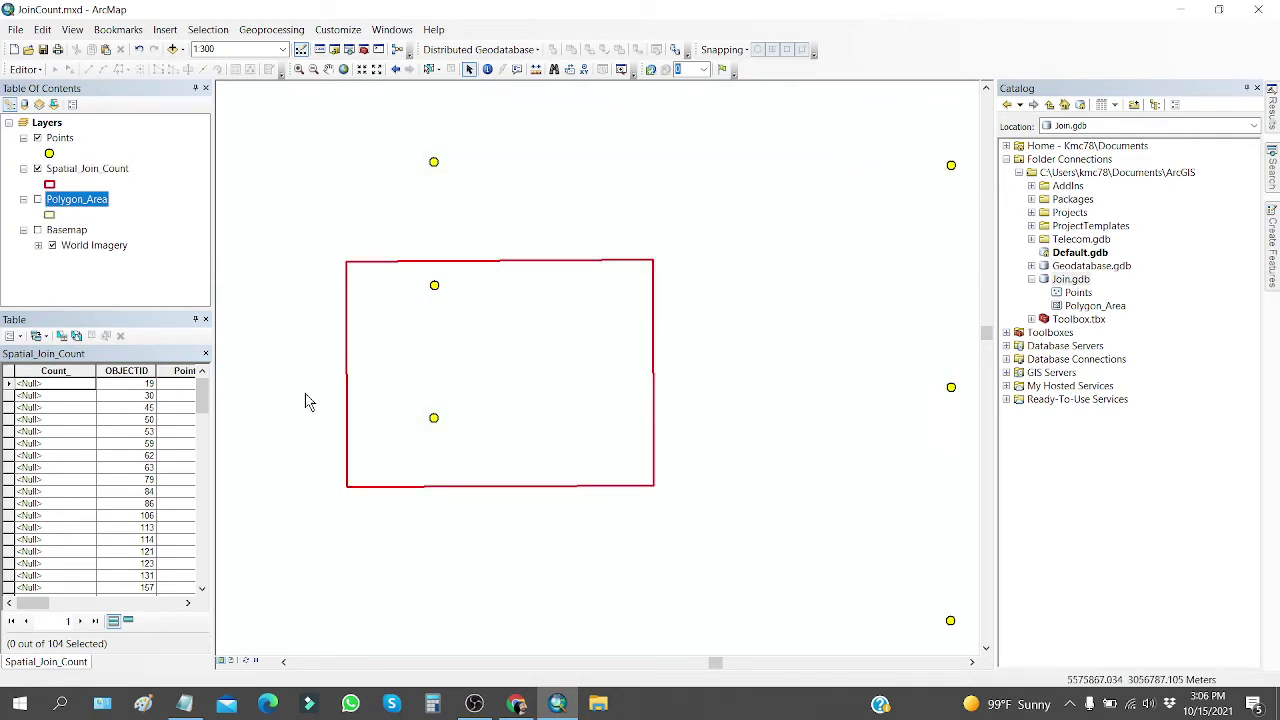
List the layers by source and widen the Table Of Contents to fit the full geodatabase paths.
{"action": "left_click", "coordinate": [24, 104]}
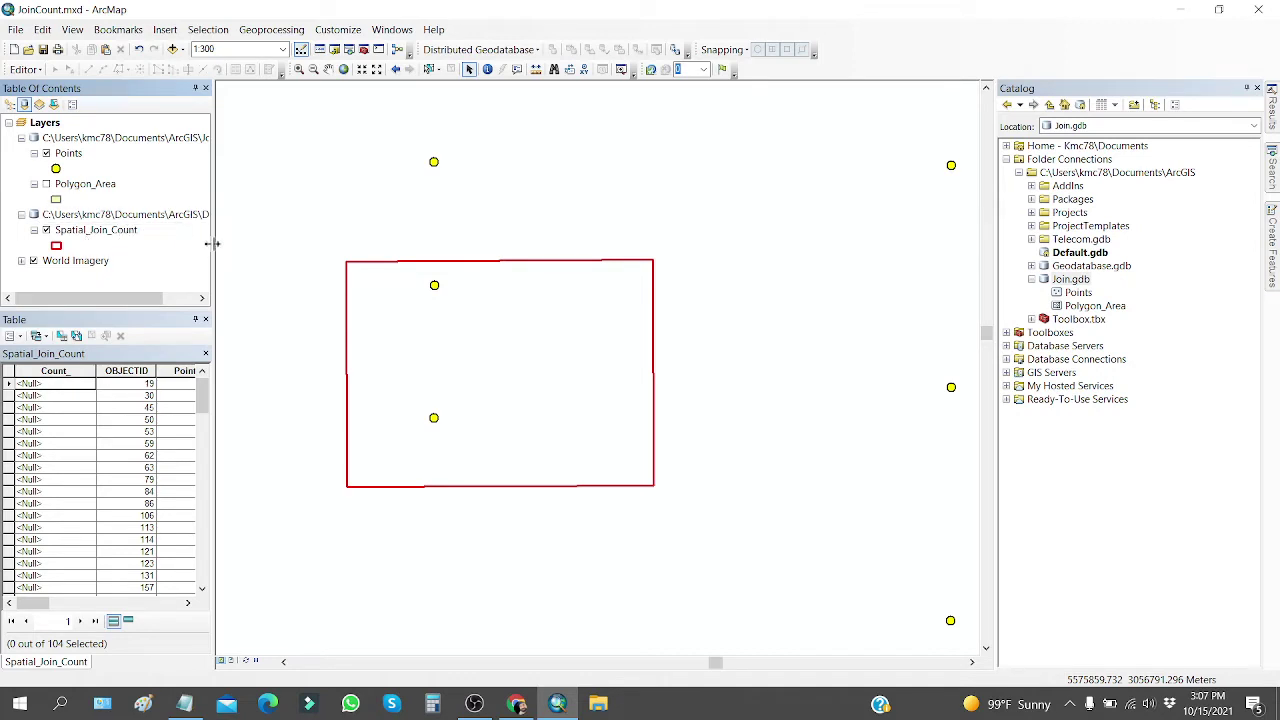
{"action": "left_click_drag", "start_coordinate": [211, 246], "coordinate": [276, 251]}
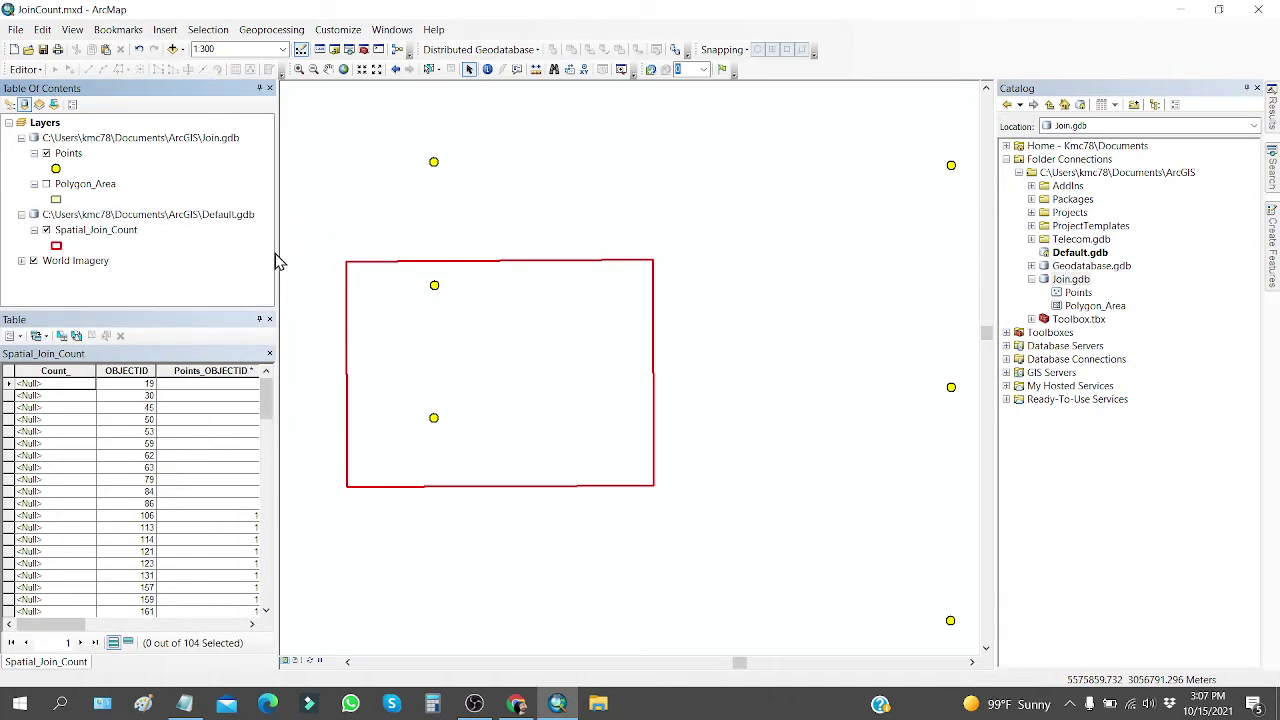
{"action": "left_click", "coordinate": [211, 222]}
Compare the source geodatabases of the Polygon_Area and Spatial_Join_Count layers.
{"action": "left_click", "coordinate": [199, 141]}
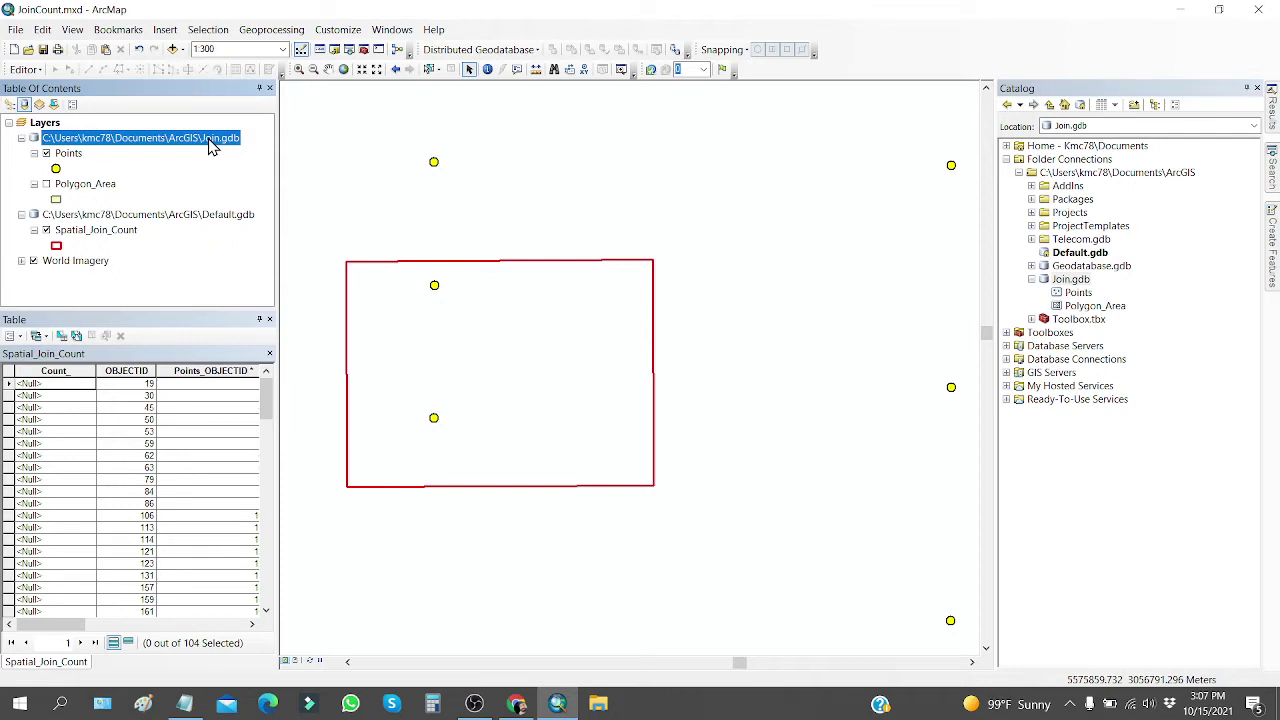
{"action": "left_click", "coordinate": [80, 231]}
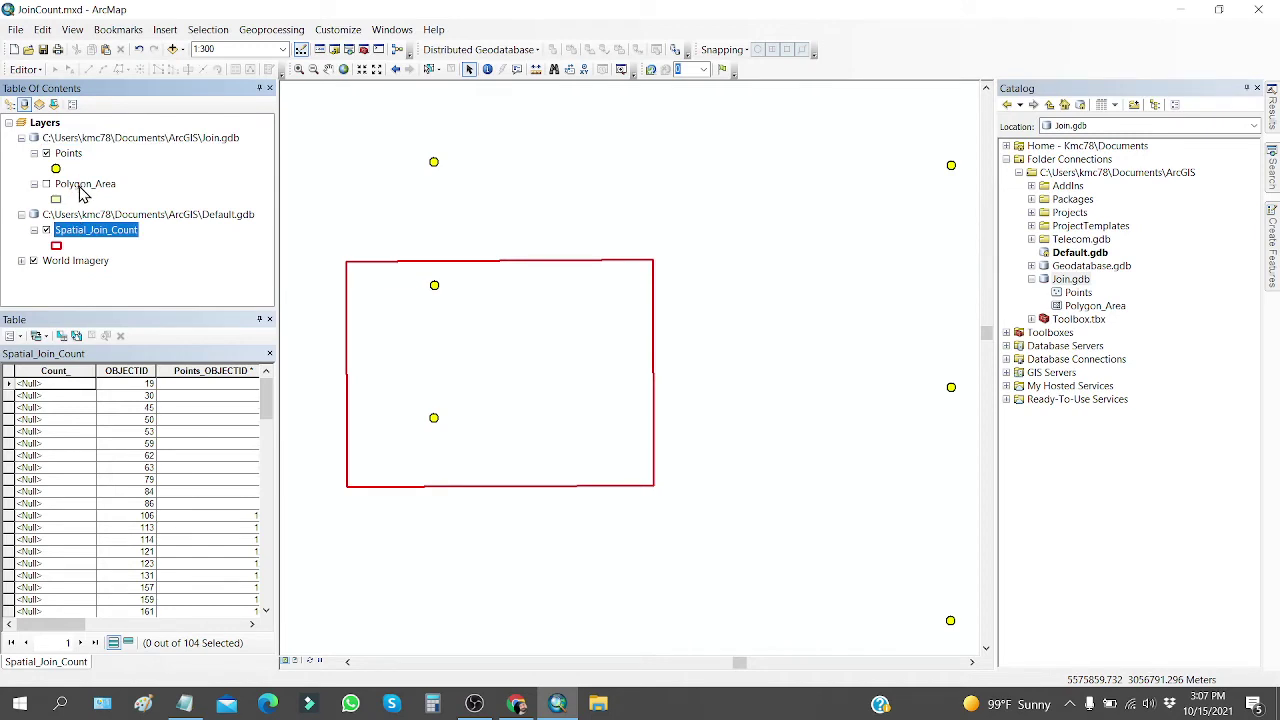
{"action": "left_click", "coordinate": [81, 186]}
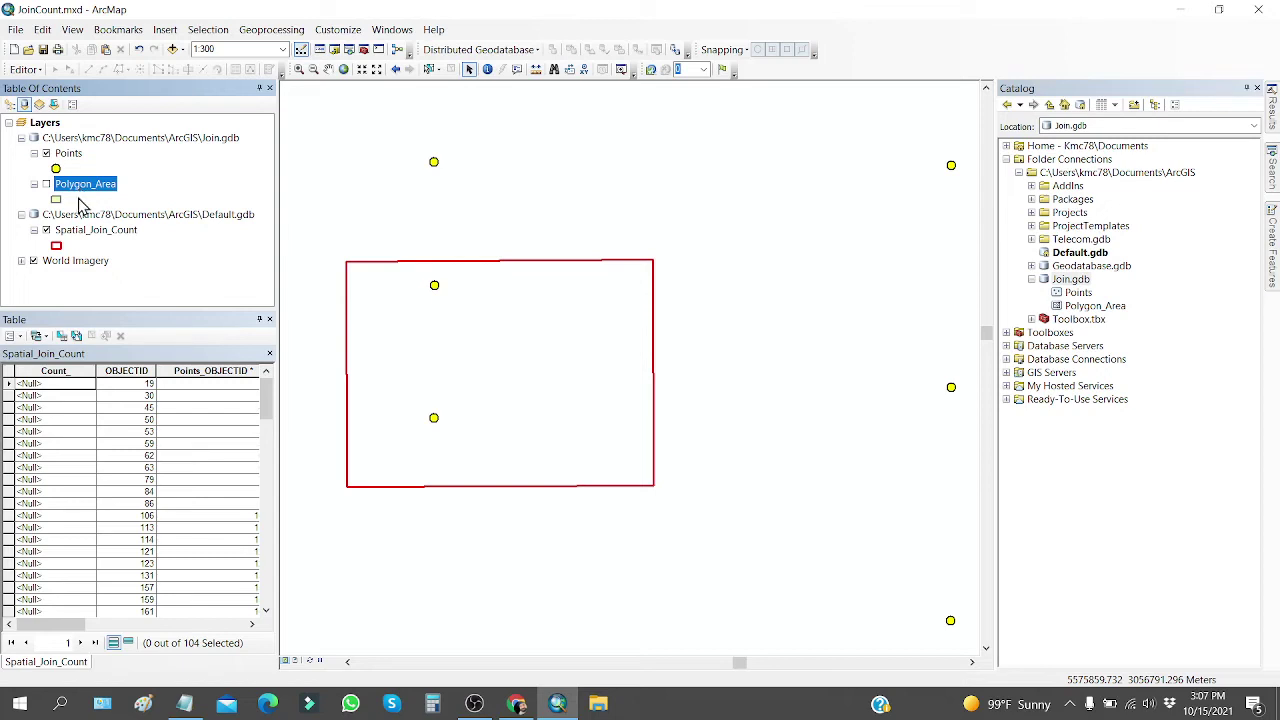
{"action": "left_click", "coordinate": [82, 233]}
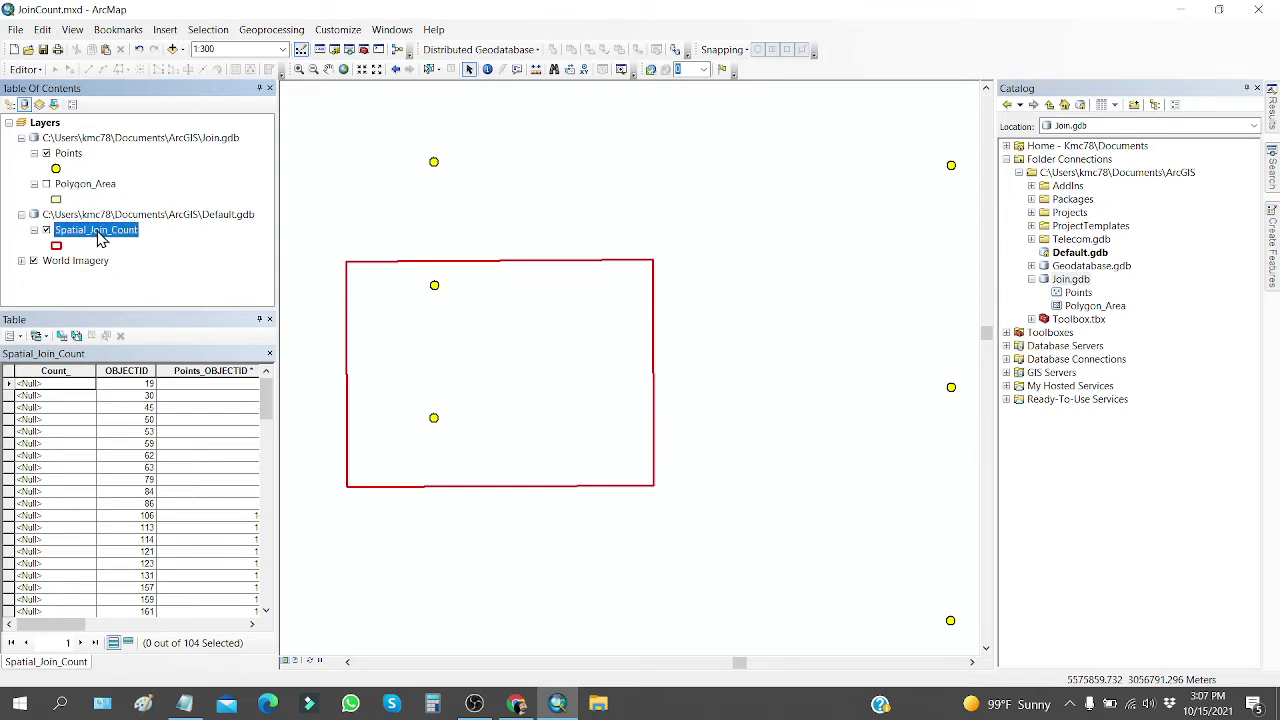
{"action": "left_click", "coordinate": [215, 143]}
{"action": "left_click", "coordinate": [207, 147]}
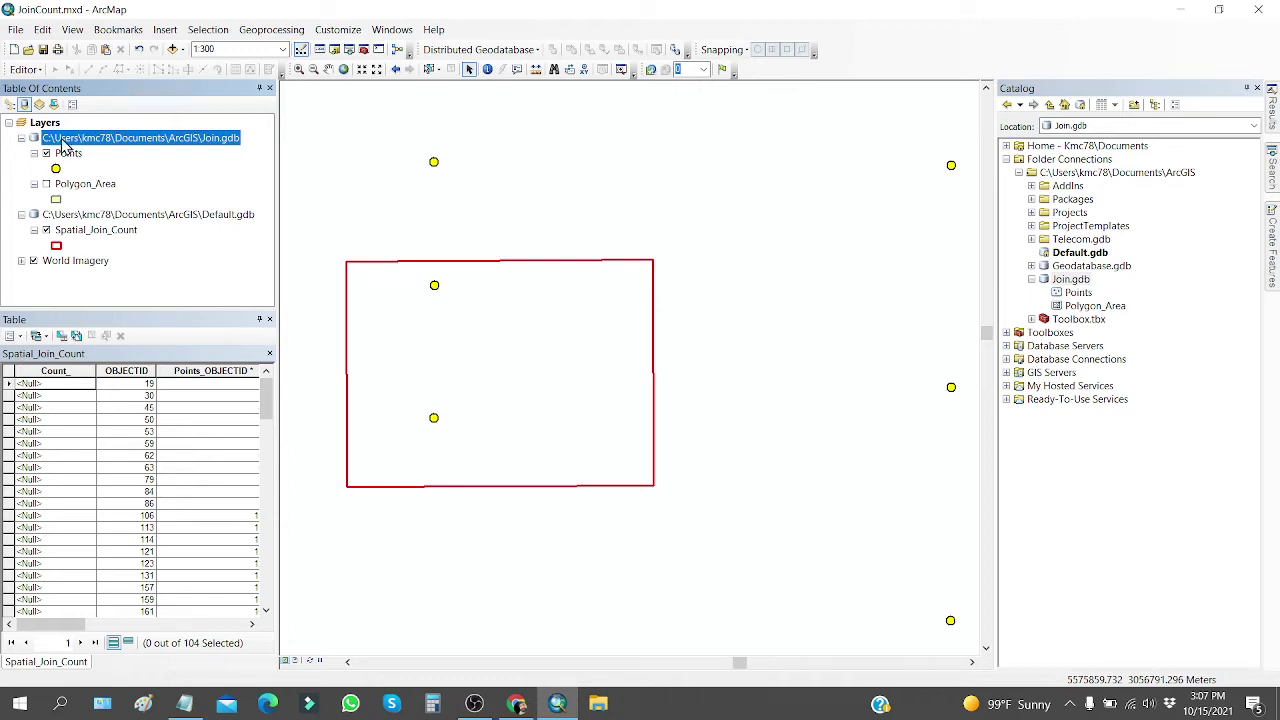
Remove the Default.gdb source together with its Spatial_Join_Count layer from the map.
{"action": "left_click", "coordinate": [25, 69]}
{"action": "left_click", "coordinate": [167, 100]}
{"action": "left_click", "coordinate": [205, 216]}
{"action": "left_click_drag", "start_coordinate": [205, 214], "coordinate": [256, 214]}
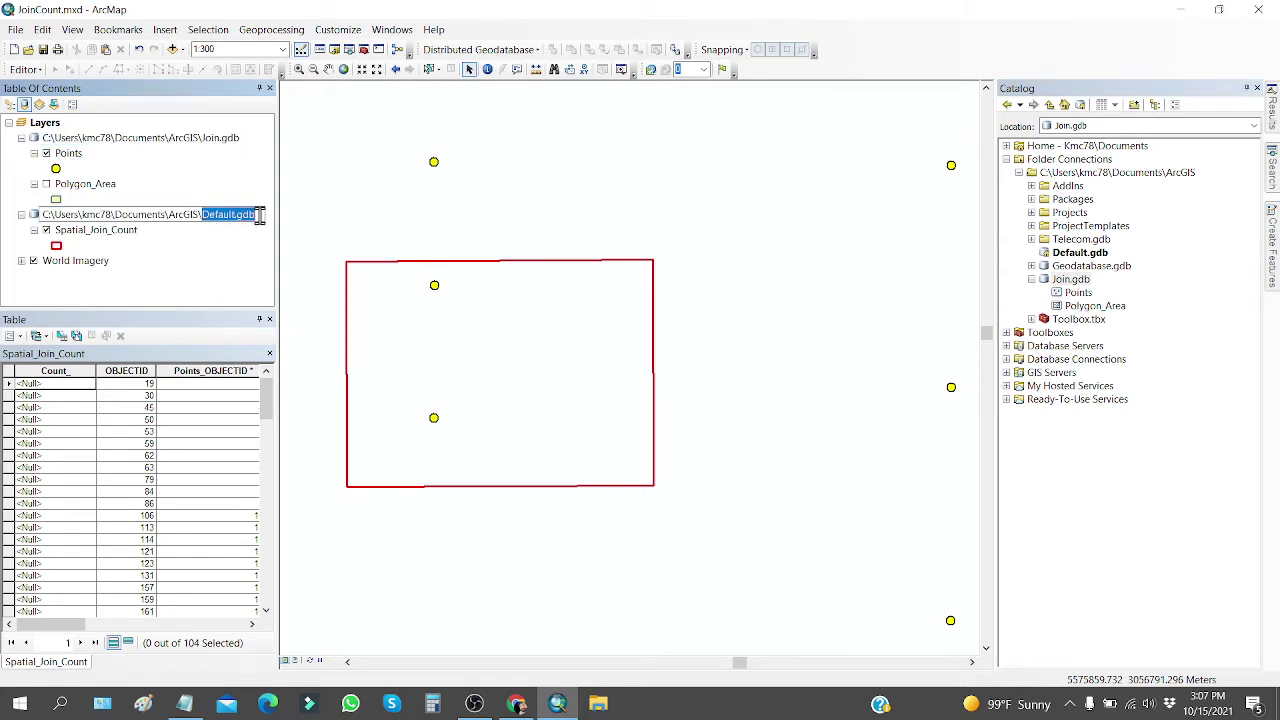
{"action": "key", "text": "Escape"}
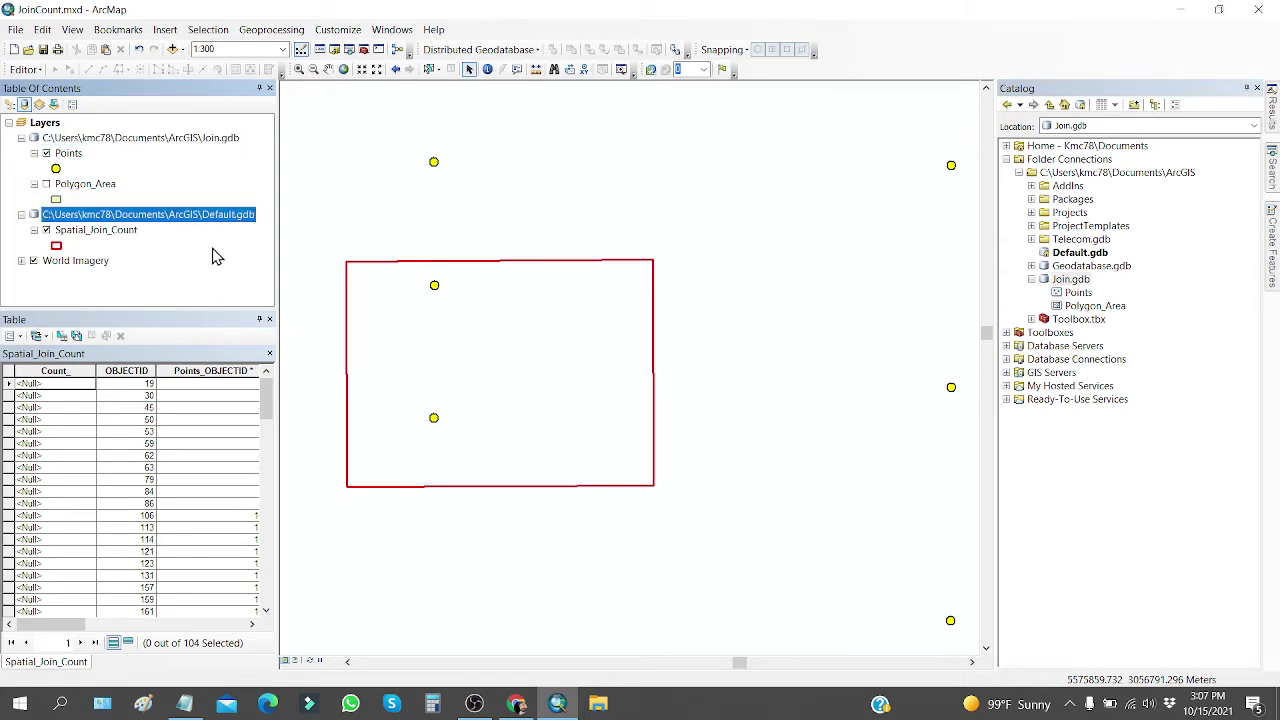
{"action": "right_click", "coordinate": [105, 221]}
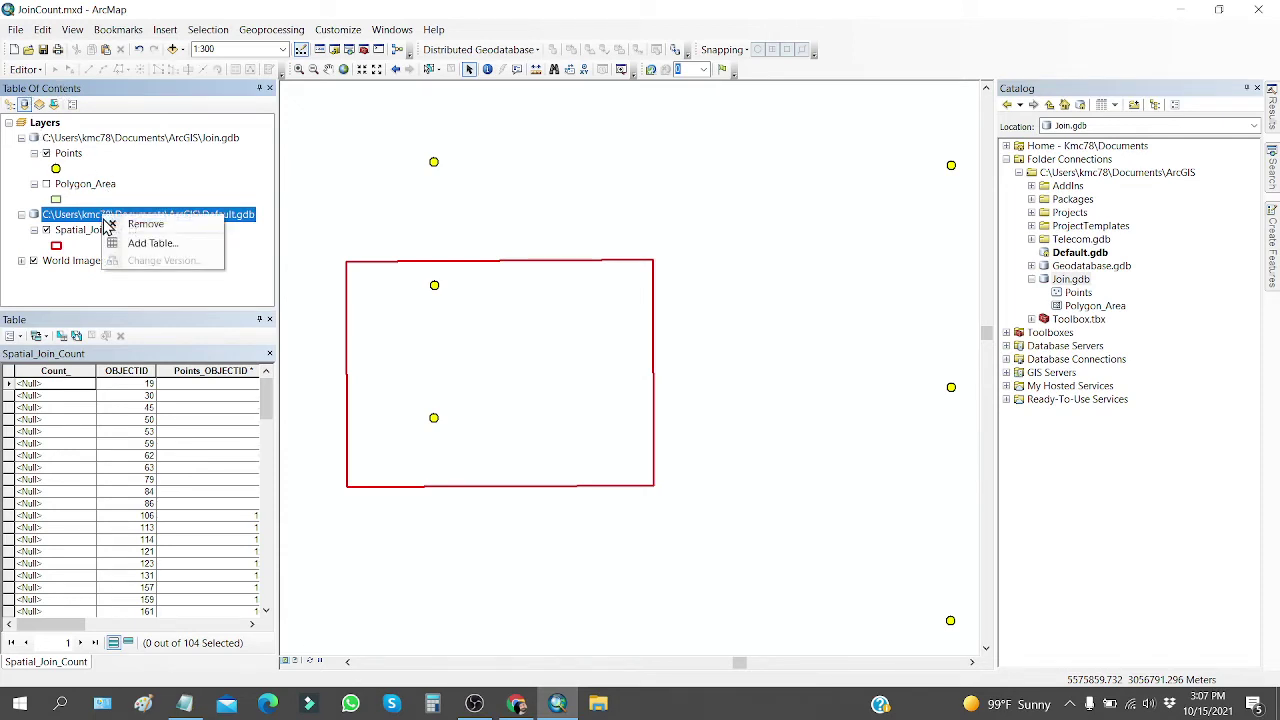
{"action": "left_click", "coordinate": [140, 224]}
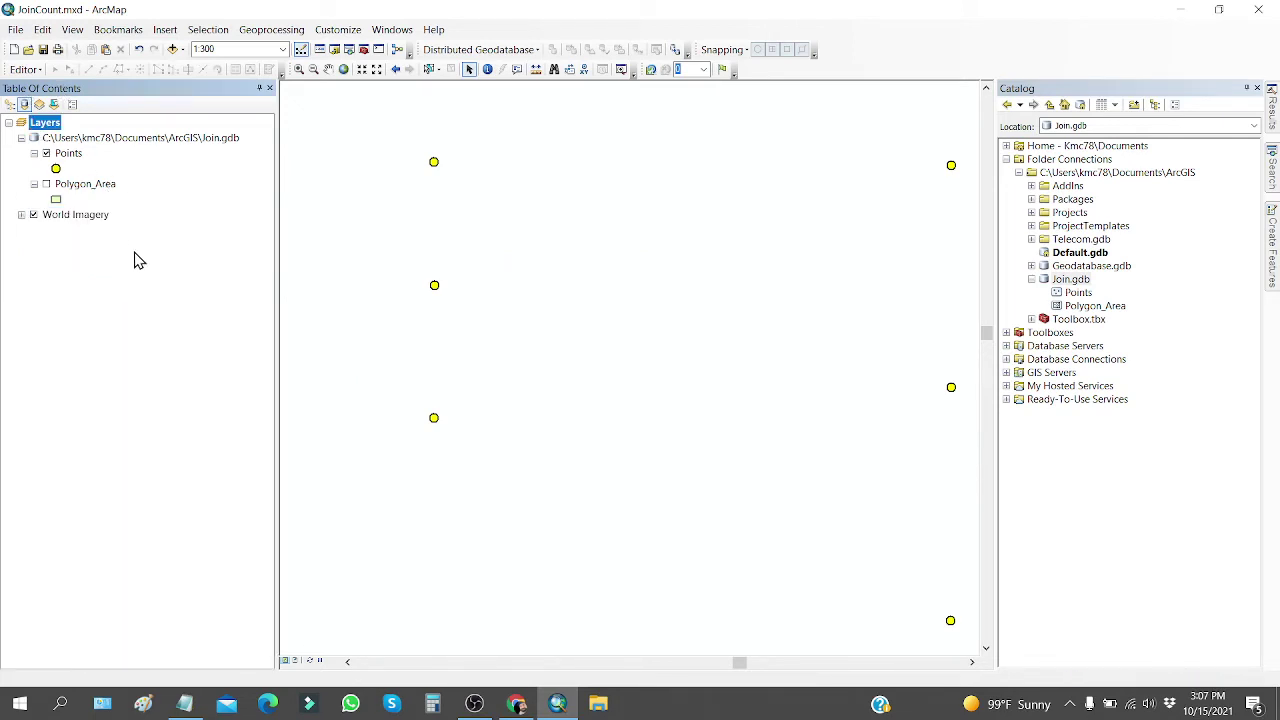
Refresh Default.gdb in the catalog and locate the Spatial_Join_Count feature class inside it.
{"action": "left_click", "coordinate": [1031, 266]}
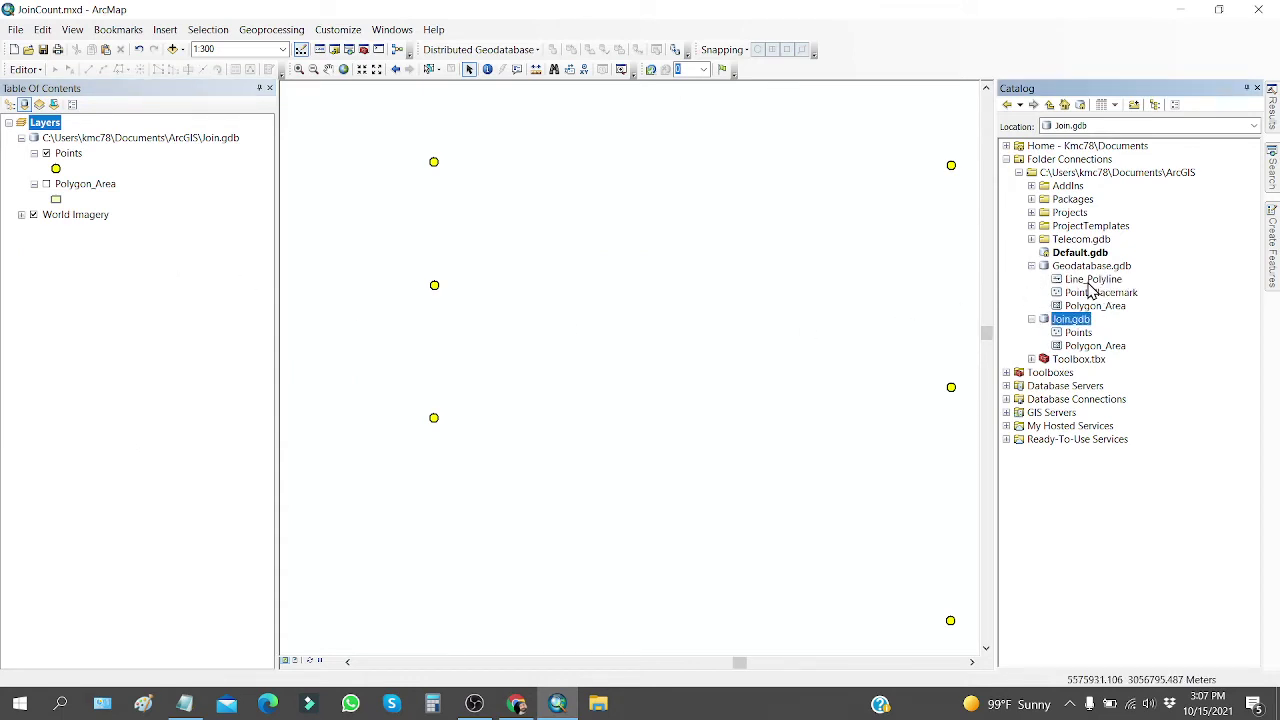
{"action": "left_click", "coordinate": [1031, 266]}
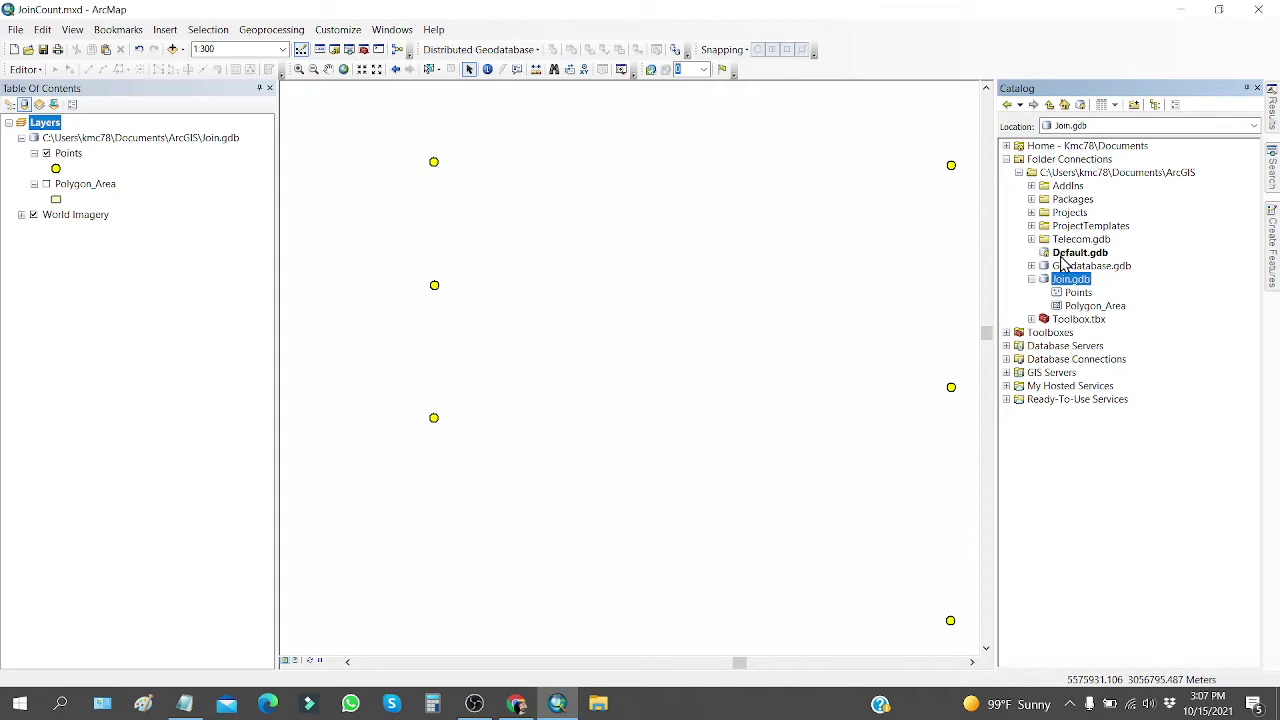
{"action": "right_click", "coordinate": [1065, 254]}
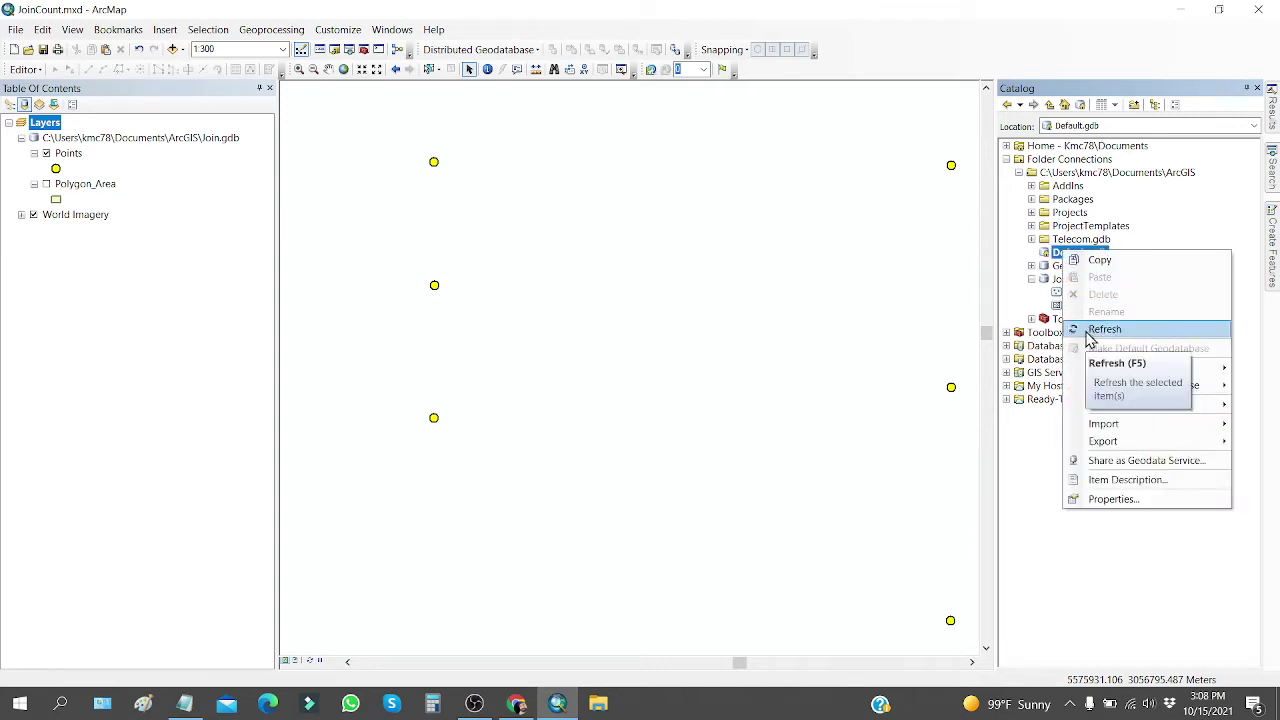
{"action": "left_click", "coordinate": [1087, 327]}
{"action": "left_click", "coordinate": [1082, 266]}
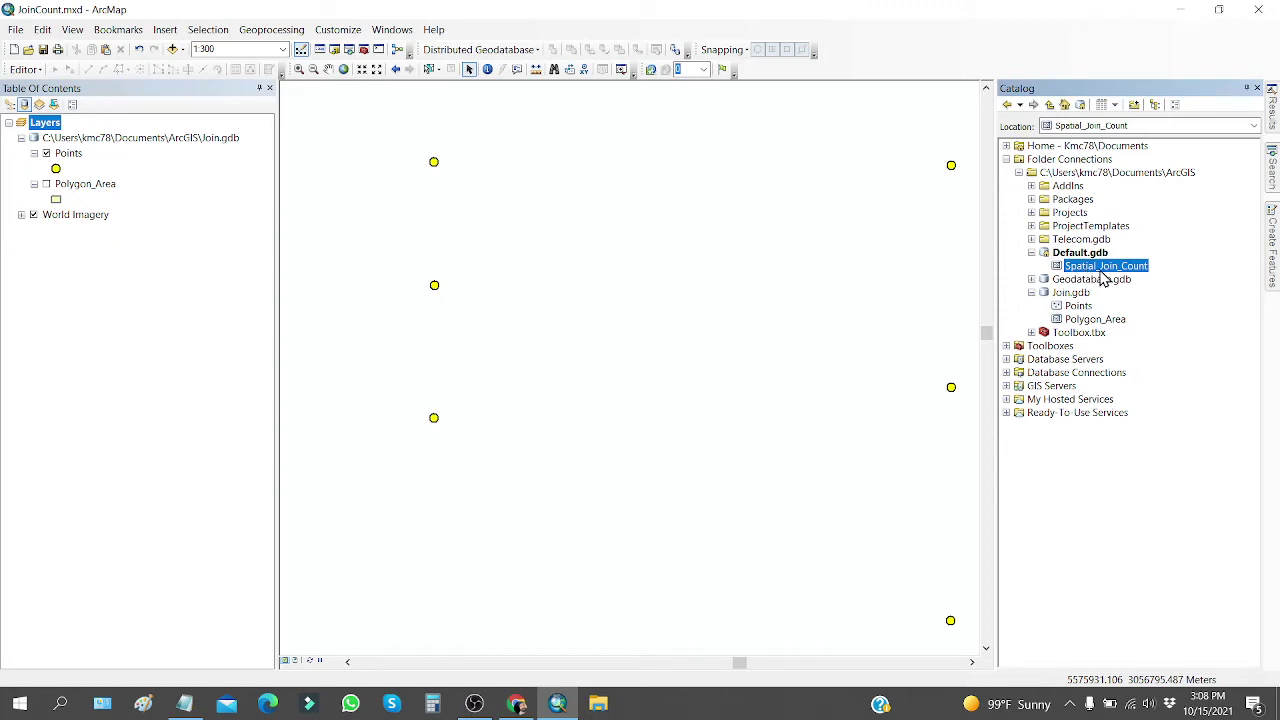
Copy the Spatial_Join_Count feature class from Default.gdb into Join.gdb, keeping its name.
{"action": "right_click", "coordinate": [1110, 272]}
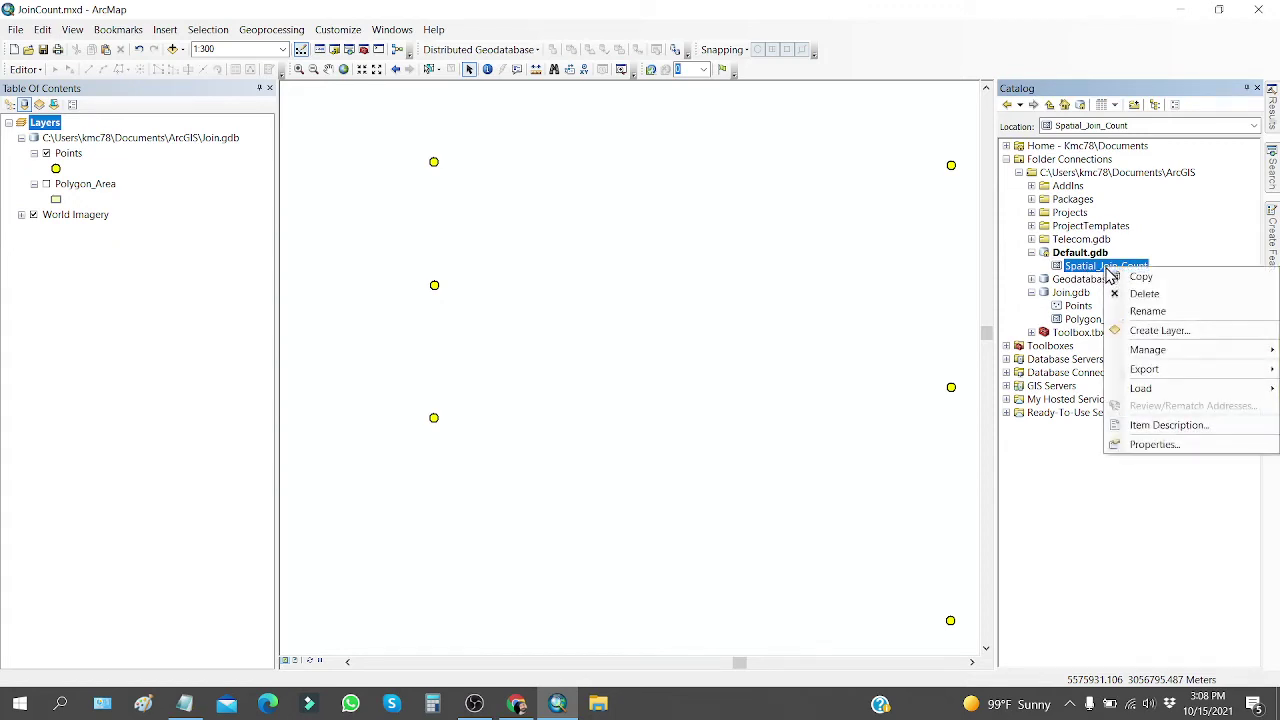
{"action": "left_click", "coordinate": [1096, 274]}
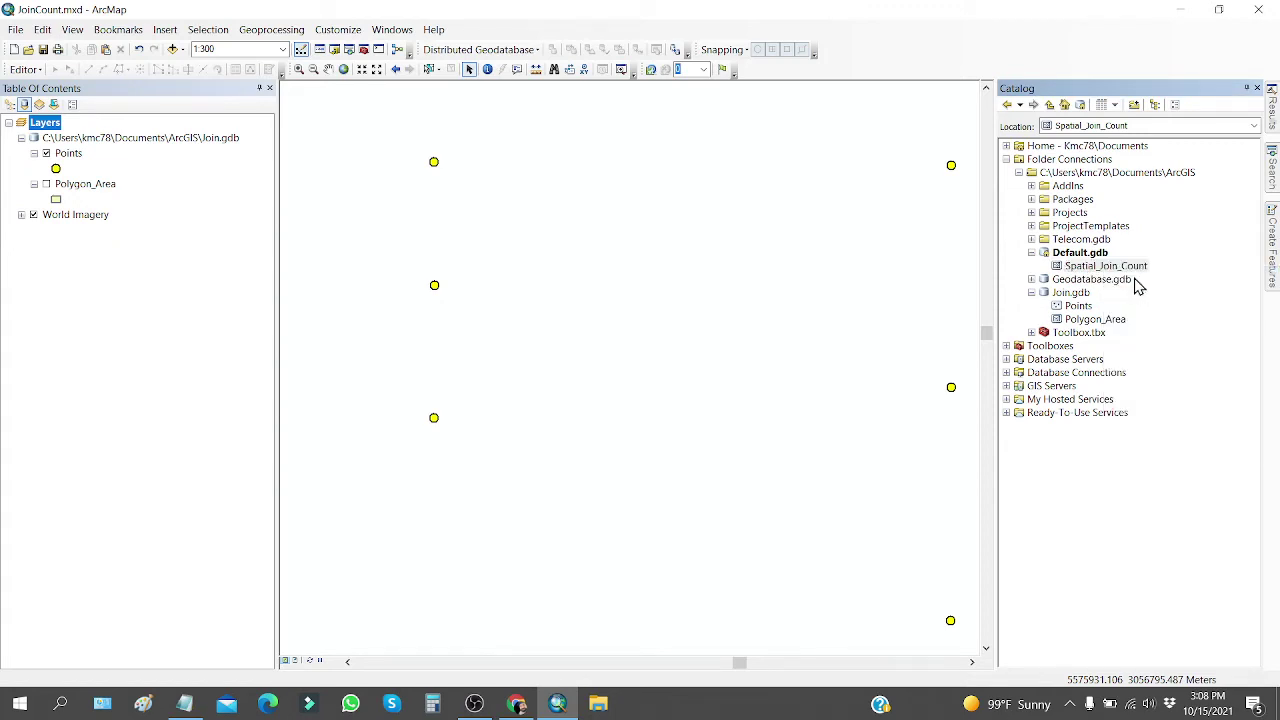
{"action": "left_click", "coordinate": [1070, 293]}
{"action": "right_click", "coordinate": [1066, 293]}
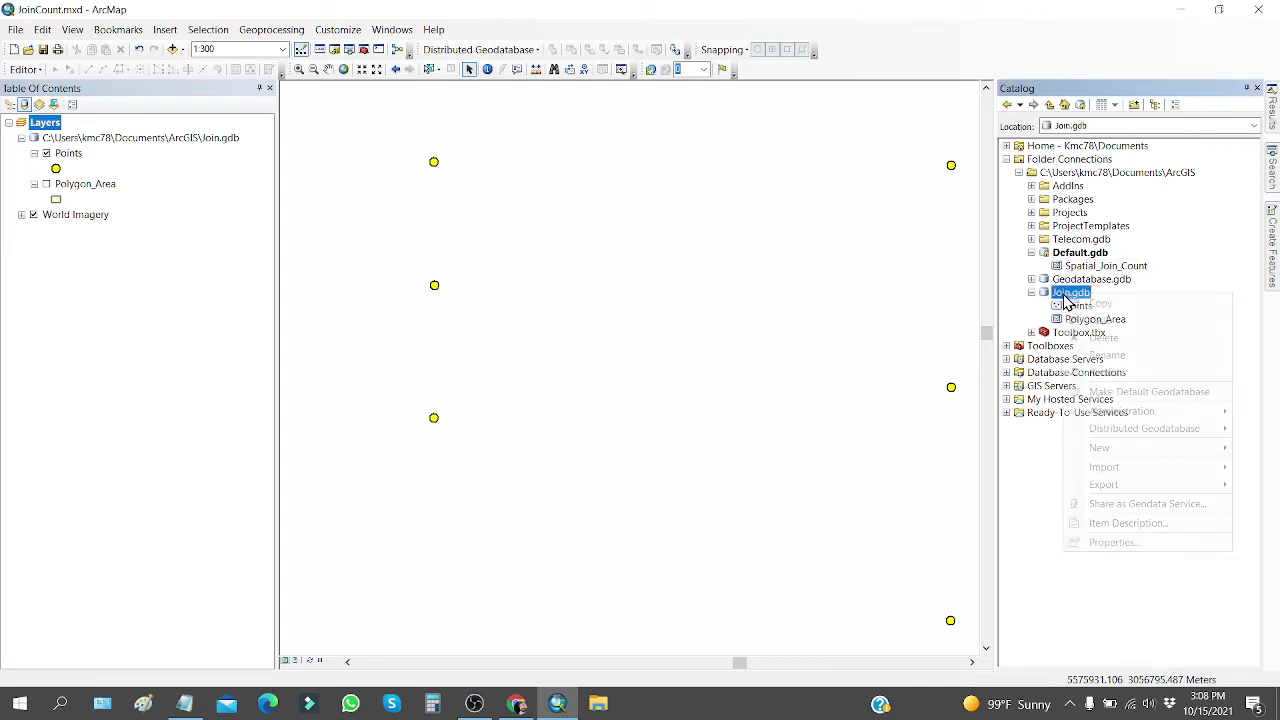
{"action": "left_click", "coordinate": [1098, 320]}
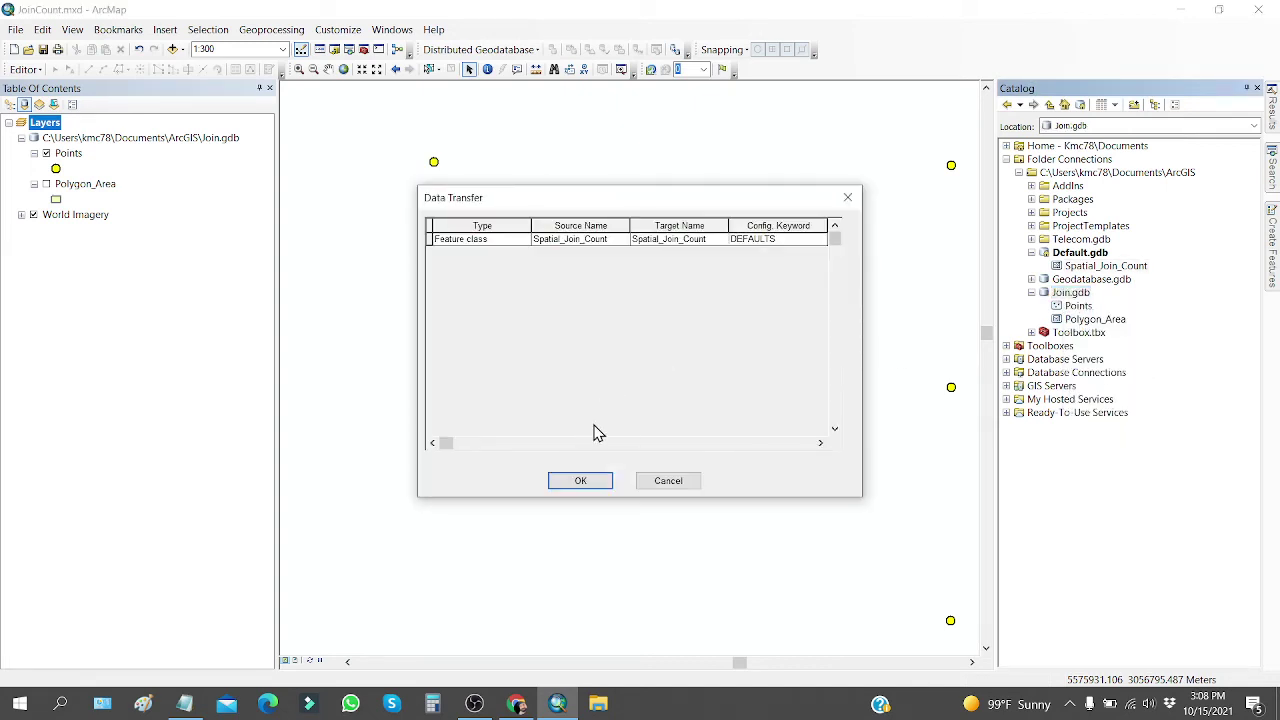
{"action": "left_click", "coordinate": [586, 489]}
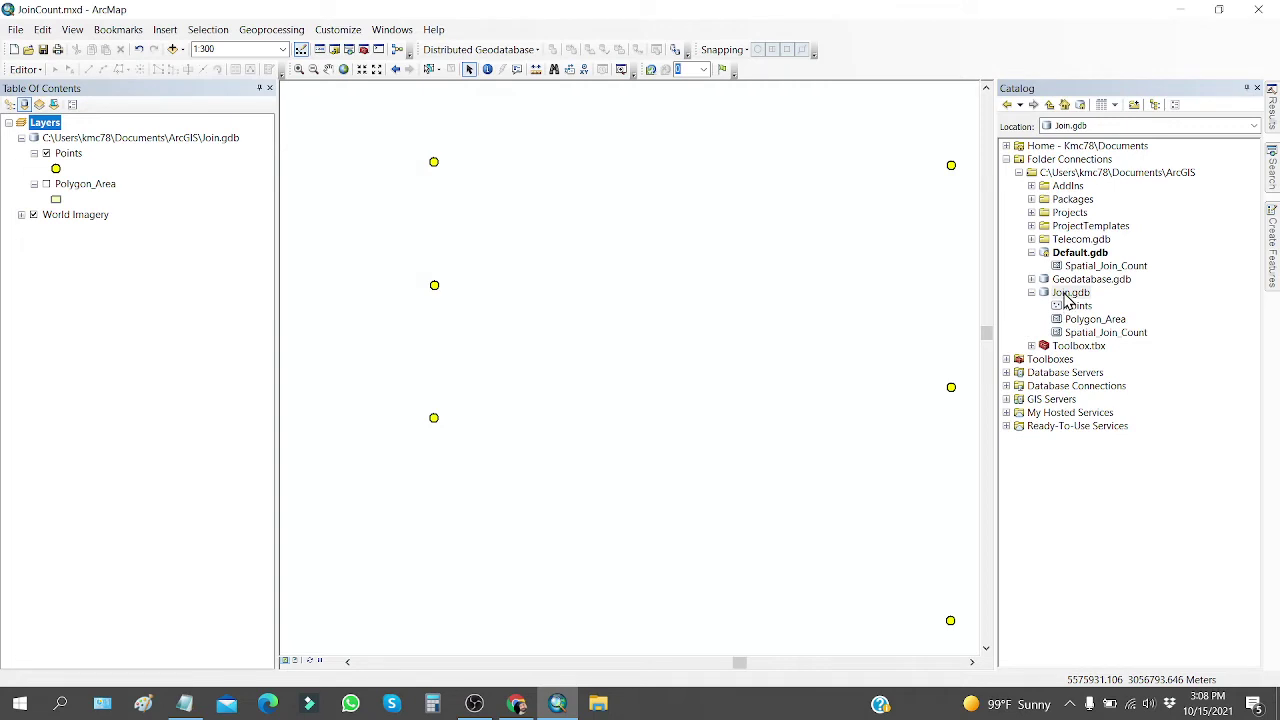
Refresh Join.gdb and add its copy of Spatial_Join_Count to the map.
{"action": "right_click", "coordinate": [1066, 293]}
{"action": "left_click", "coordinate": [1105, 371]}
{"action": "left_click", "coordinate": [1100, 335]}
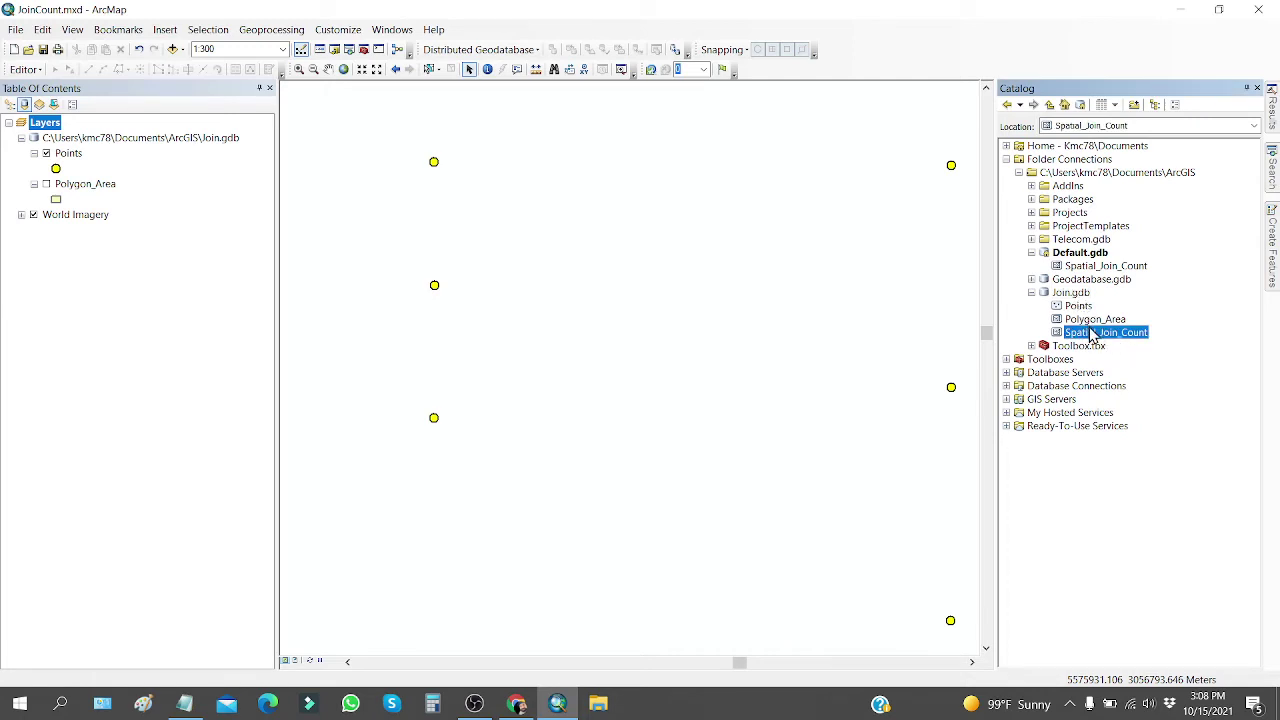
{"action": "left_click", "coordinate": [1074, 294]}
{"action": "mouse_move", "coordinate": [1100, 334]}
{"action": "left_mouse_down"}
{"action": "mouse_move", "coordinate": [1092, 348]}
{"action": "mouse_move", "coordinate": [872, 345]}
{"action": "left_mouse_up"}
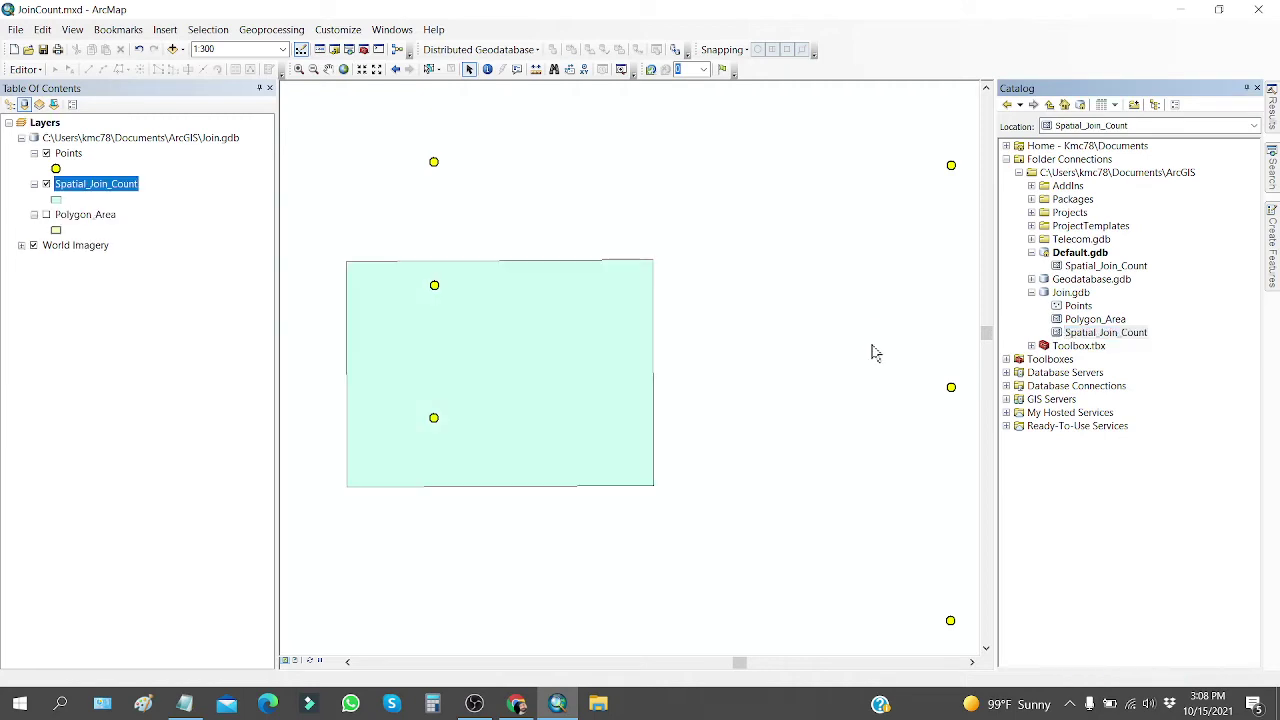
Symbolize the Spatial_Join_Count layer with a red fill and a black outline.
{"action": "left_click", "coordinate": [57, 200]}
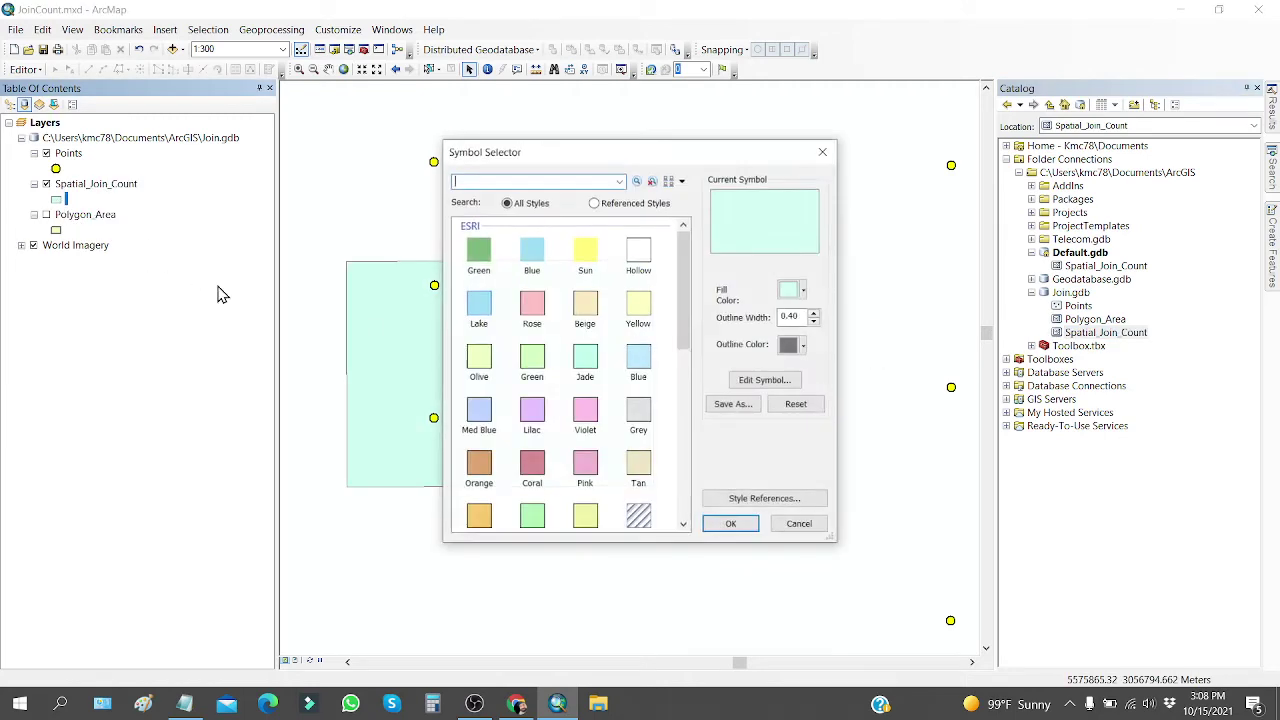
{"action": "left_click", "coordinate": [804, 292]}
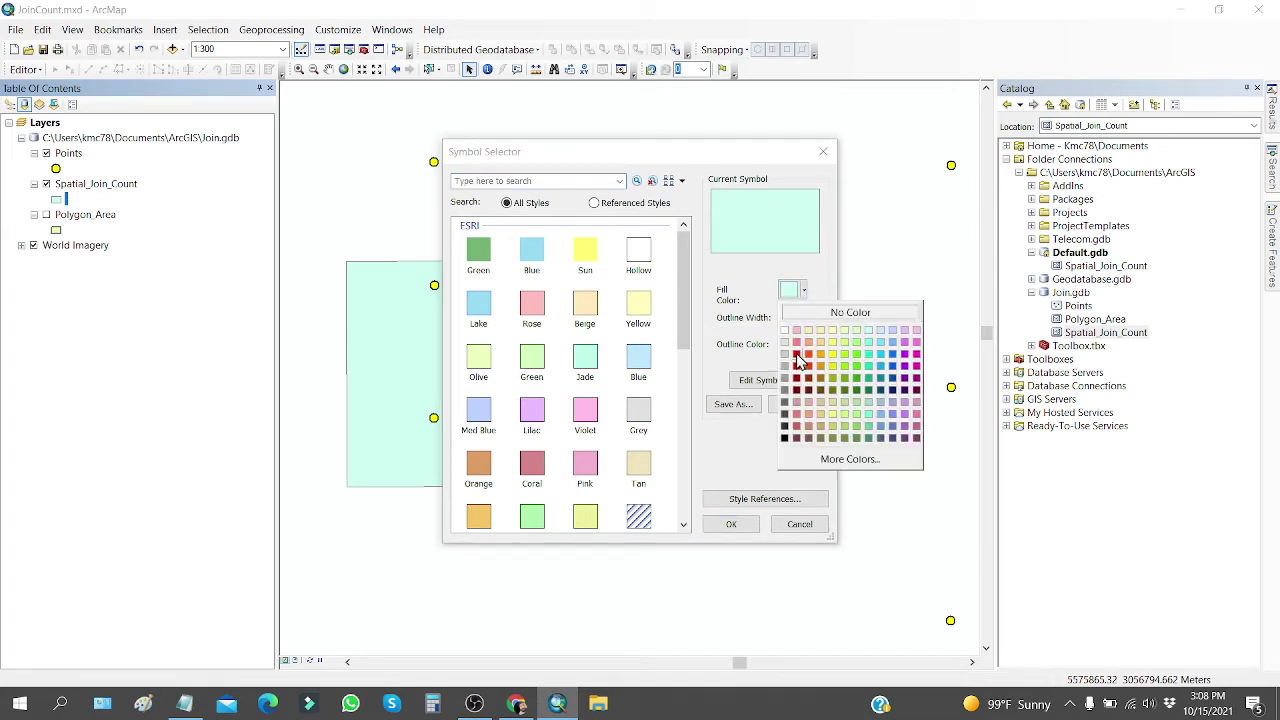
{"action": "left_click", "coordinate": [797, 366]}
{"action": "left_click", "coordinate": [804, 346]}
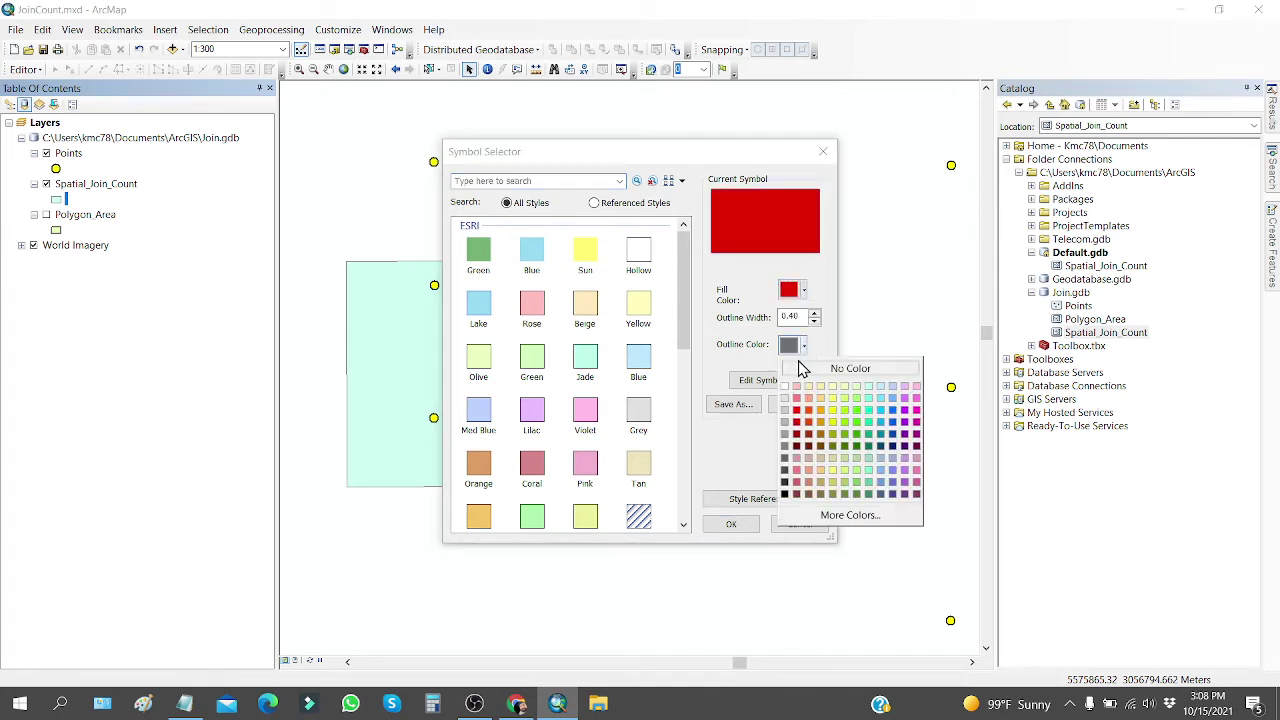
{"action": "left_click", "coordinate": [787, 500]}
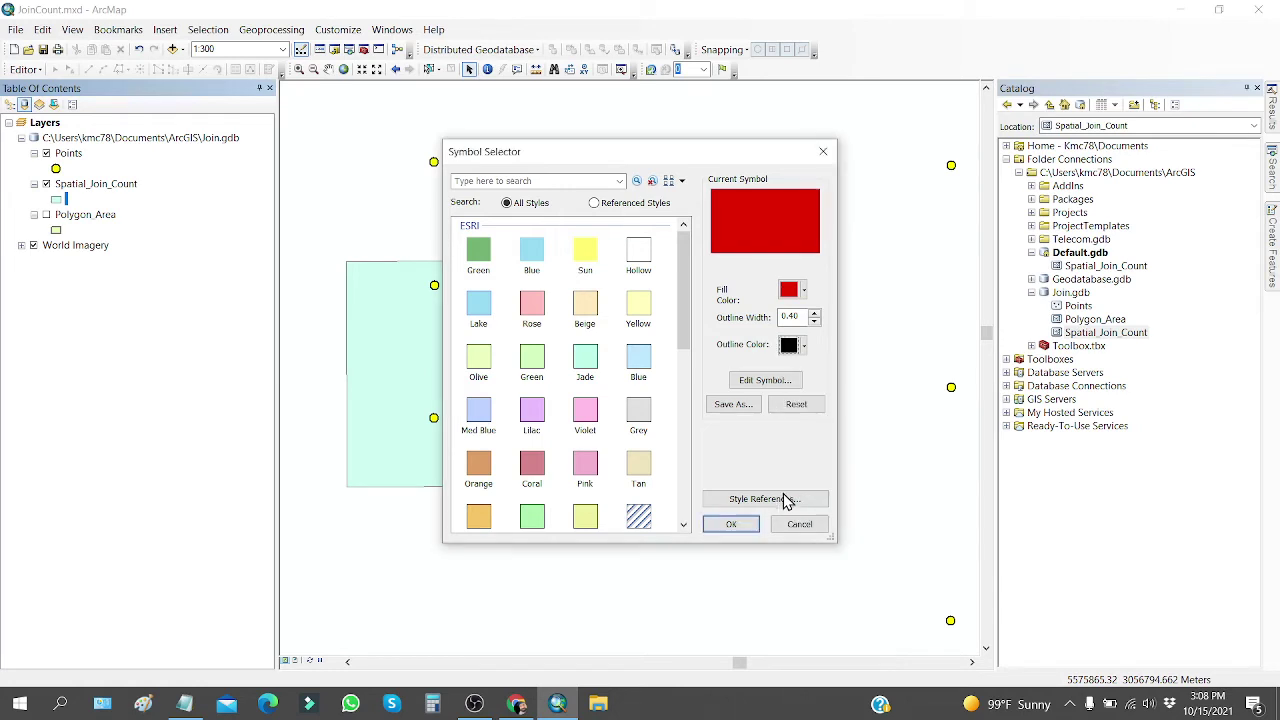
{"action": "left_click", "coordinate": [733, 527]}
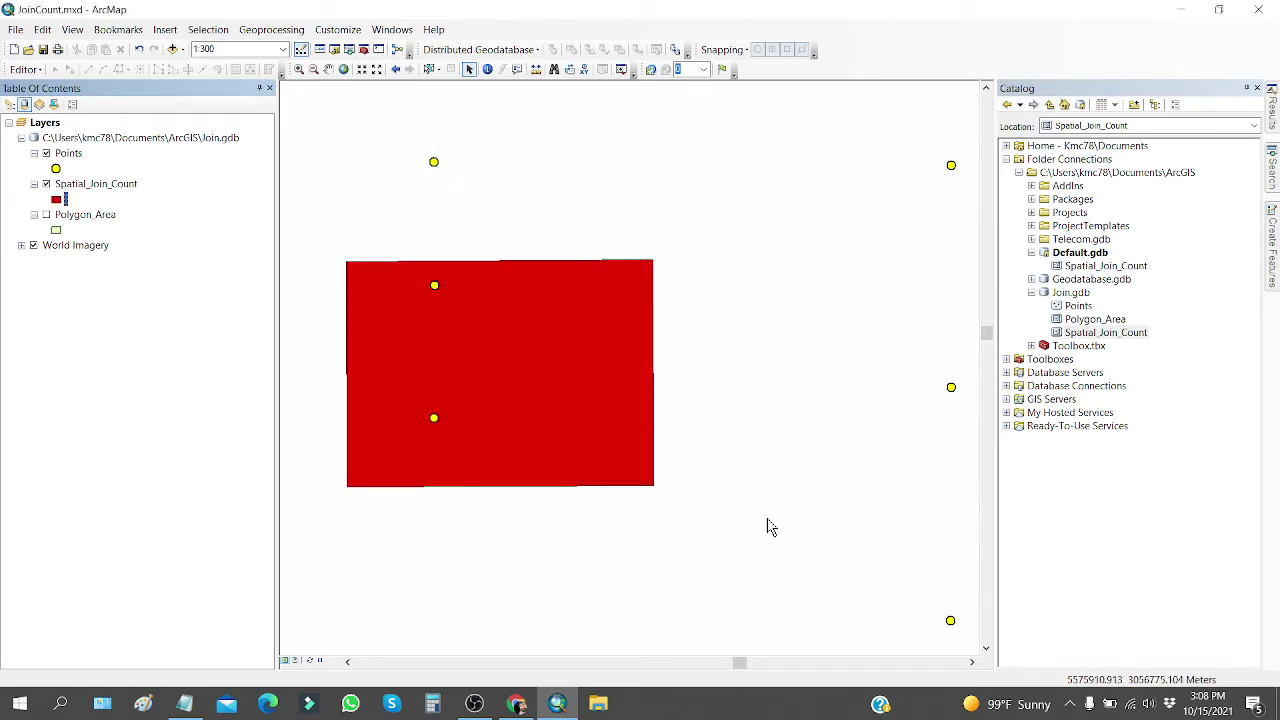
Set the transparency of the Spatial_Join_Count layer to 50%.
{"action": "right_click", "coordinate": [120, 193]}
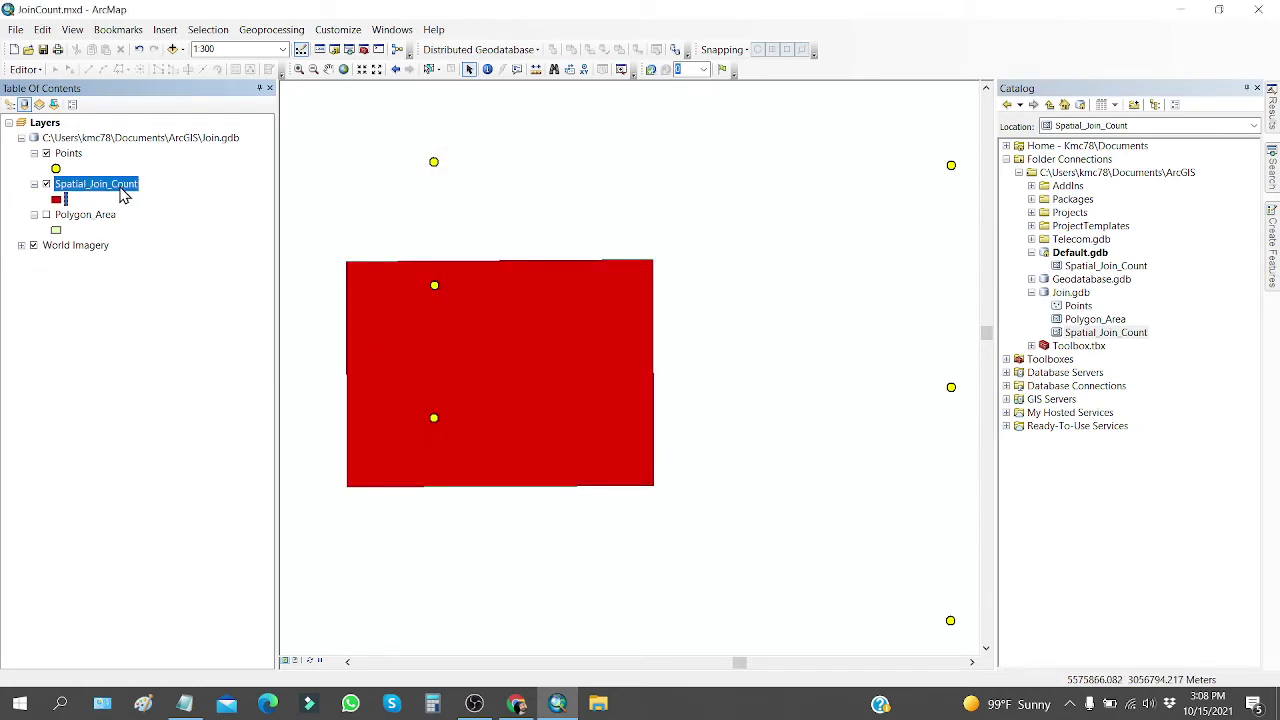
{"action": "left_click", "coordinate": [193, 511]}
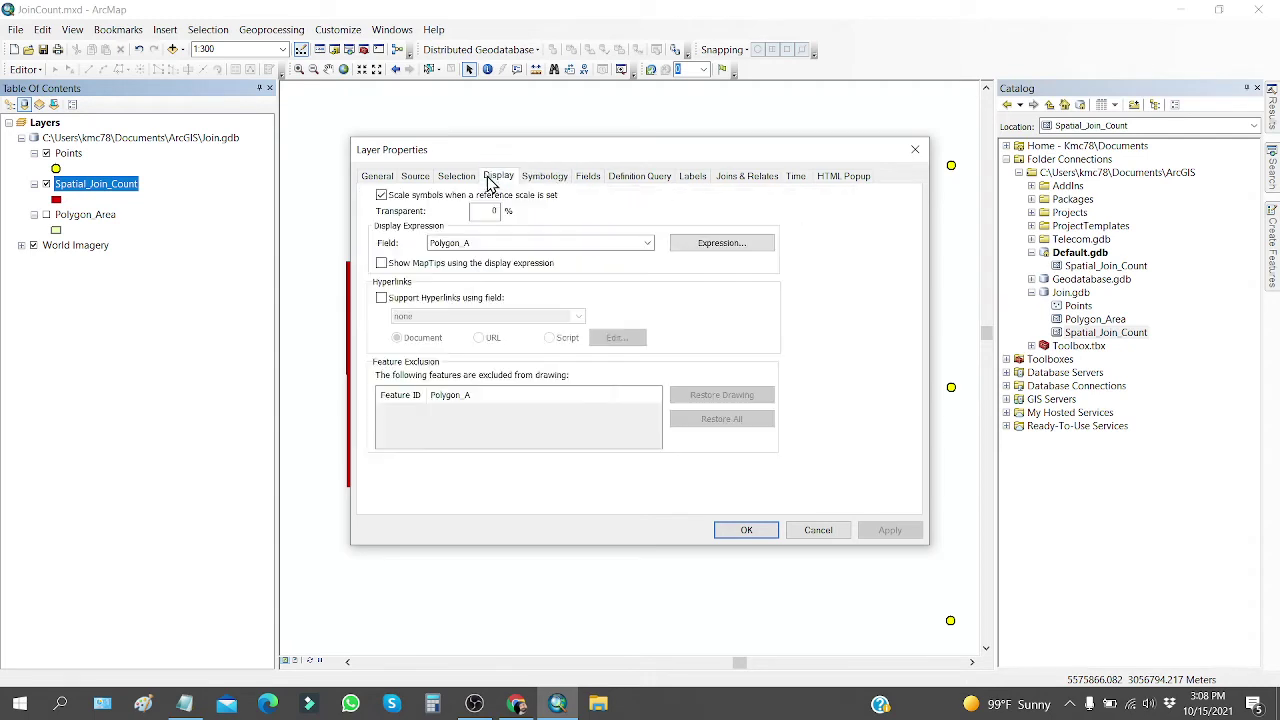
{"action": "left_click", "coordinate": [490, 210]}
{"action": "type", "text": "5"}
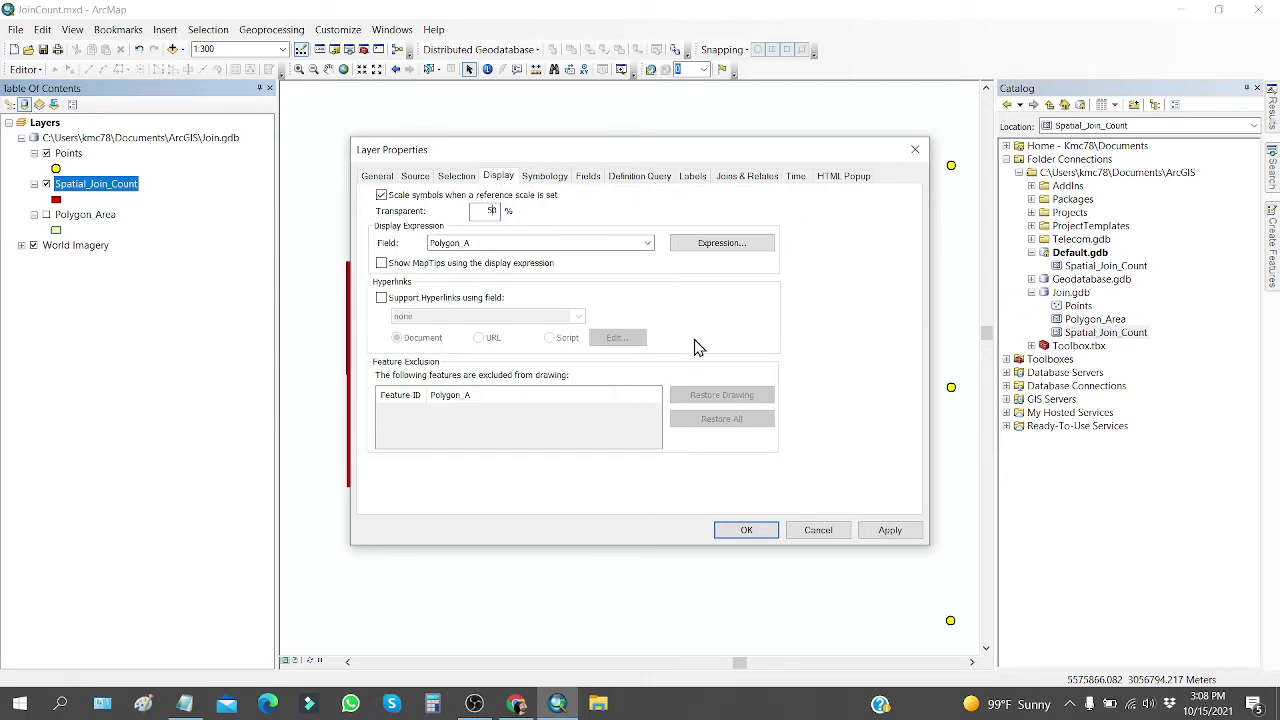
{"action": "left_click", "coordinate": [885, 530]}
{"action": "left_click", "coordinate": [757, 530]}
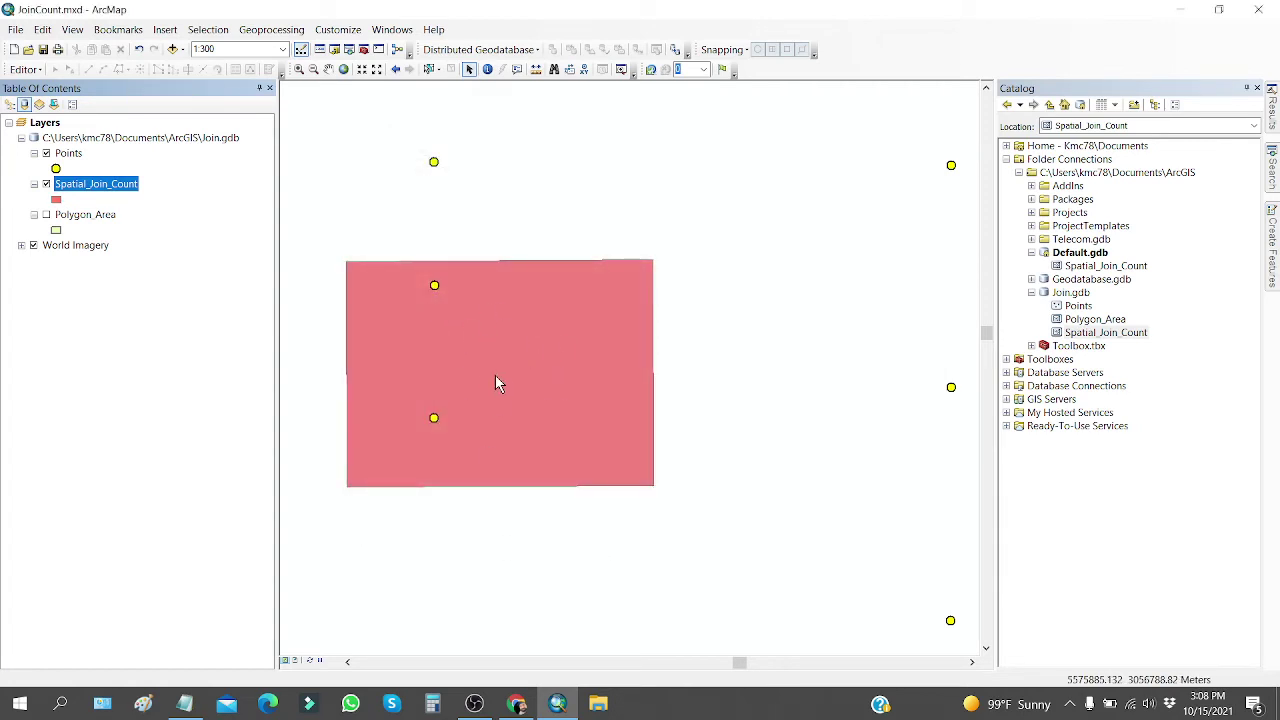
Display the Polygon_Area layer and make the Spatial_Join_Count layer fully opaque.
{"action": "left_click", "coordinate": [47, 216]}
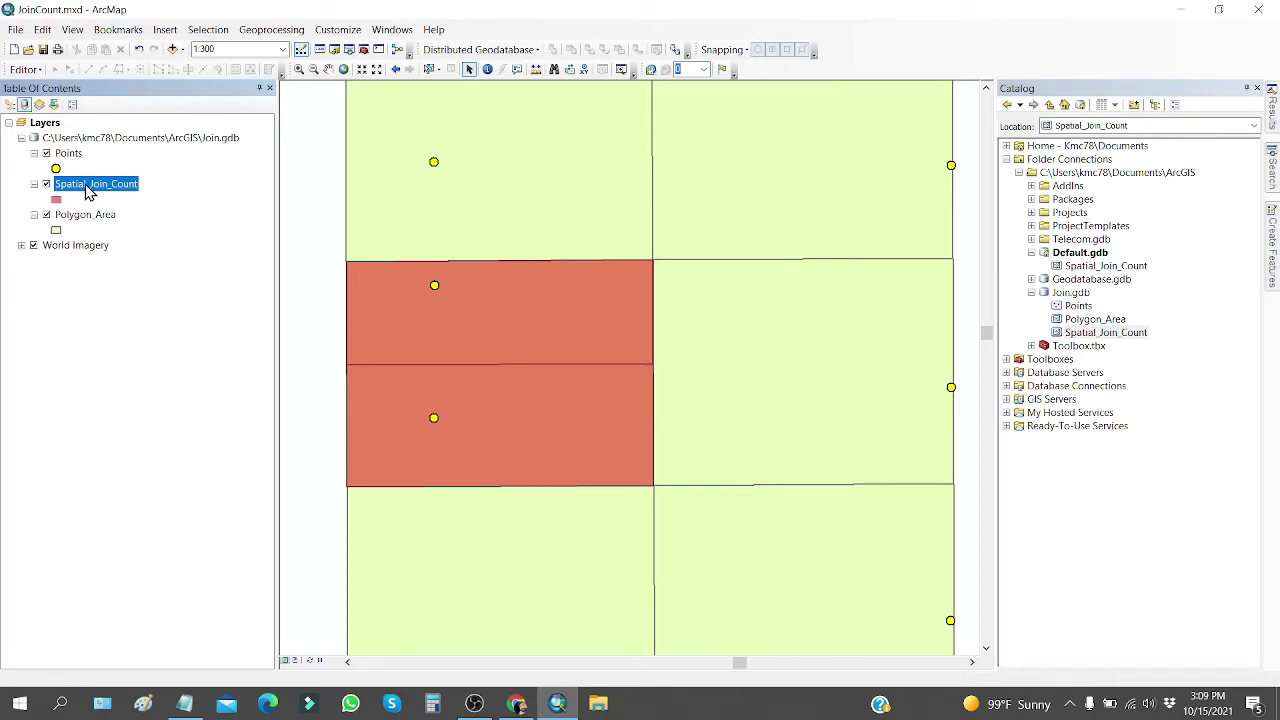
{"action": "right_click", "coordinate": [88, 192]}
{"action": "left_click", "coordinate": [145, 506]}
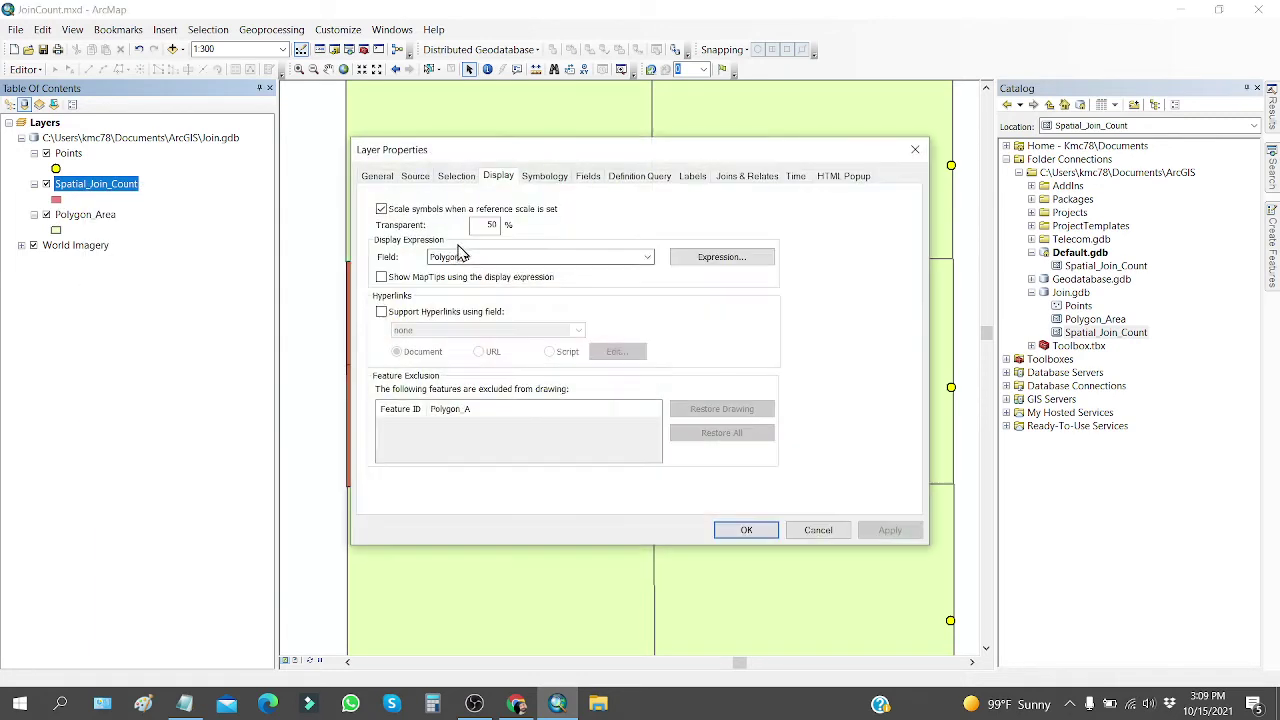
{"action": "double_click", "coordinate": [491, 224]}
{"action": "left_click", "coordinate": [746, 530]}
Start an edit session and hide Spatial_Join_Count to check the split Polygon_Area polygons beneath the red polygon with two points.
{"action": "scroll", "coordinate": [330, 306], "scroll_direction": "down", "scroll_amount": 1}
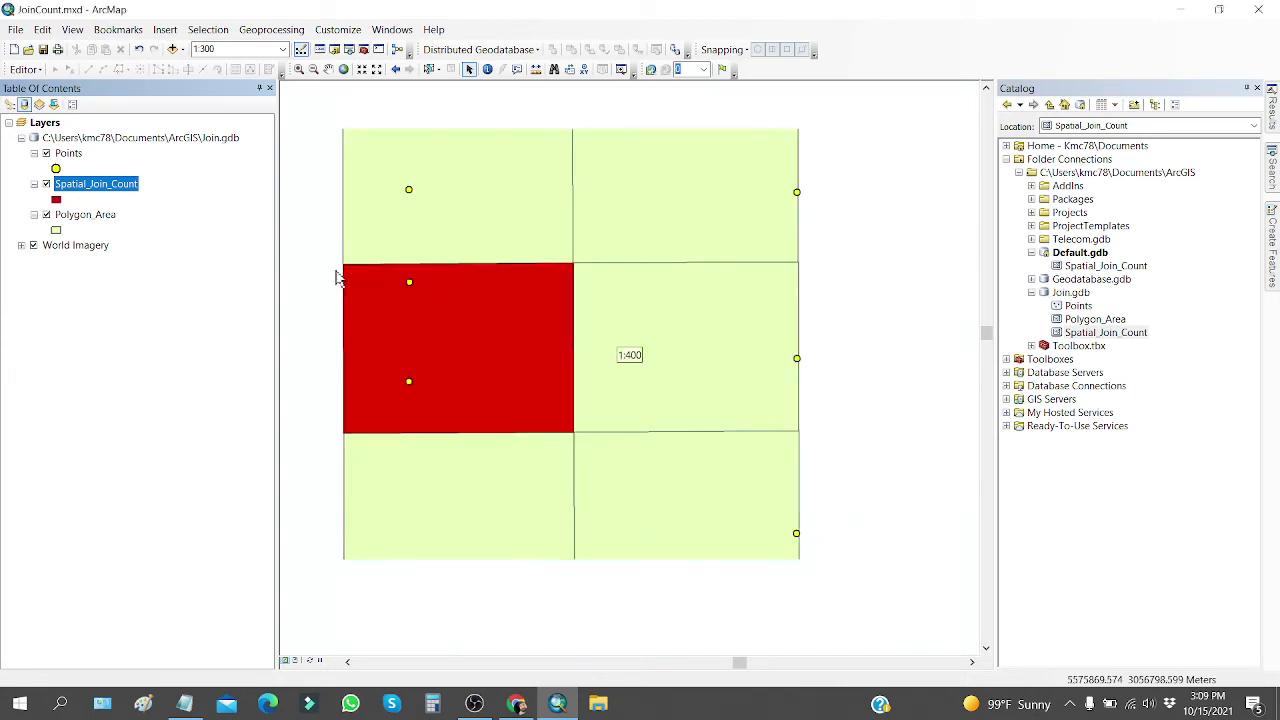
{"action": "left_click", "coordinate": [24, 69]}
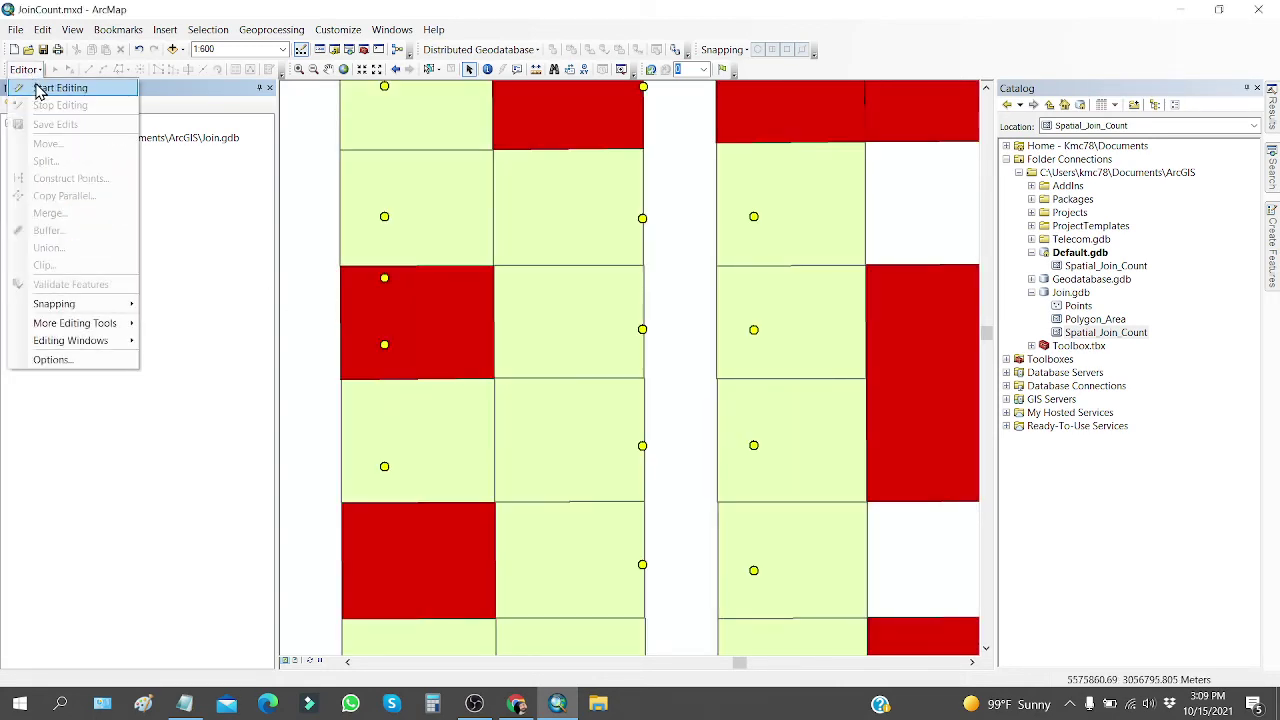
{"action": "left_click", "coordinate": [45, 90]}
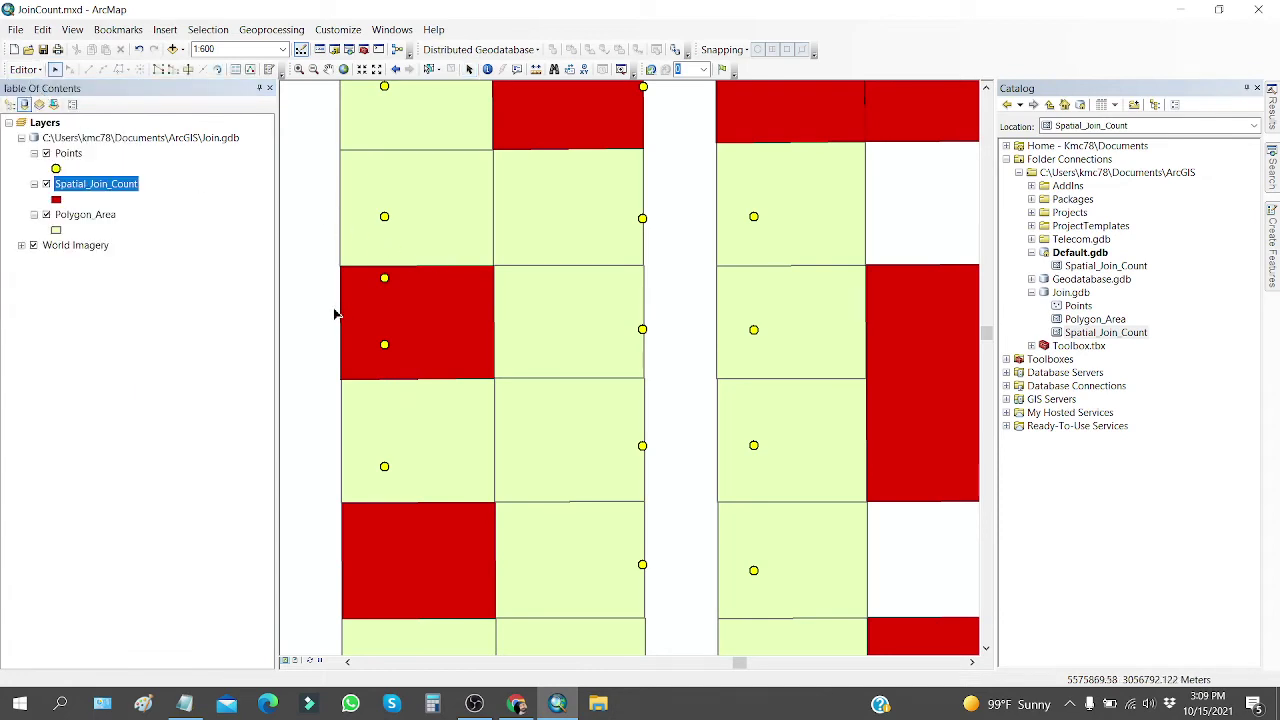
{"action": "scroll", "coordinate": [335, 317], "scroll_direction": "up", "scroll_amount": 1}
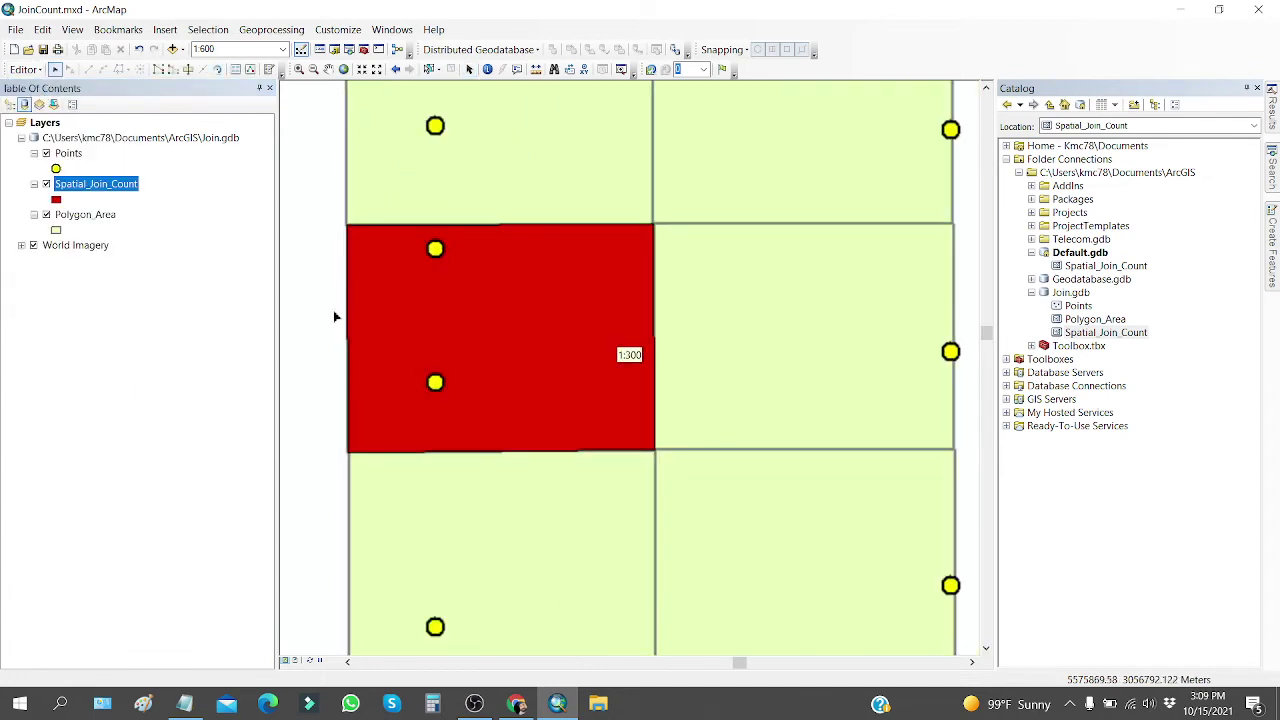
{"action": "left_click", "coordinate": [46, 185]}
{"action": "left_click_drag", "start_coordinate": [380, 315], "coordinate": [378, 364]}
{"action": "left_click", "coordinate": [324, 368]}
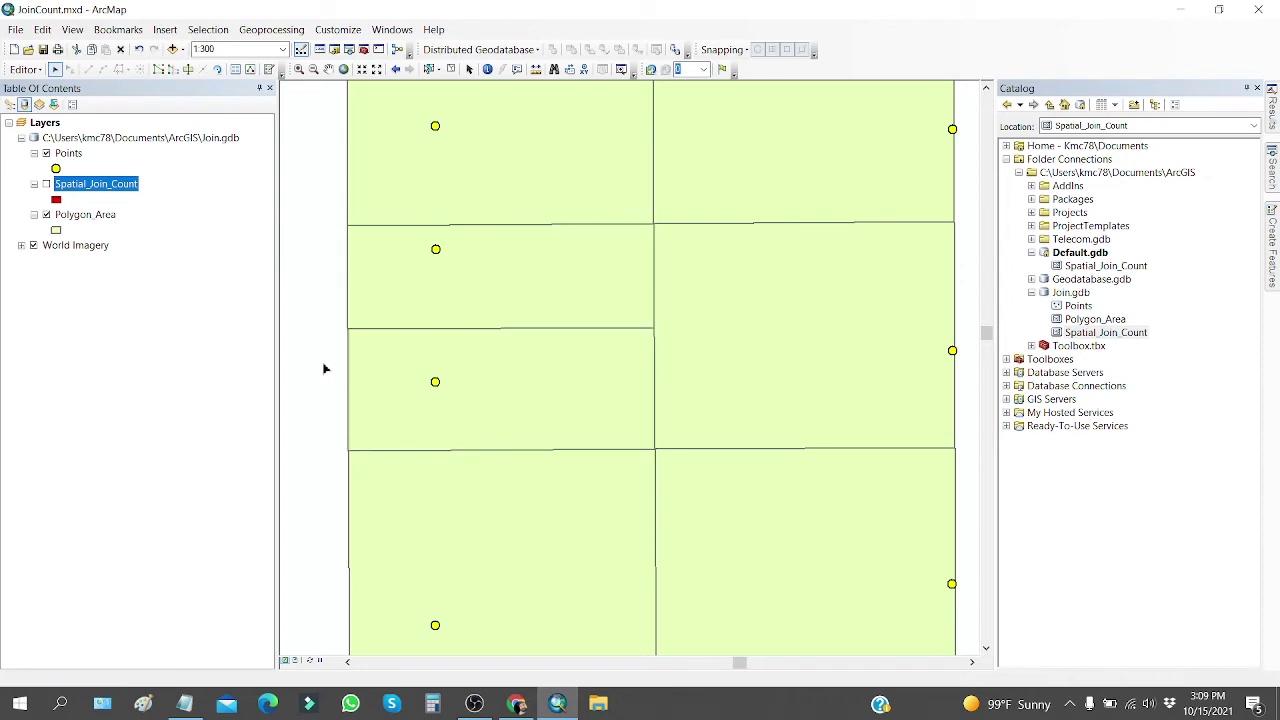
With Polygon_Area hidden, delete the Spatial_Join_Count polygon that contains two points, and redisplay Polygon_Area.
{"action": "left_click", "coordinate": [46, 214]}
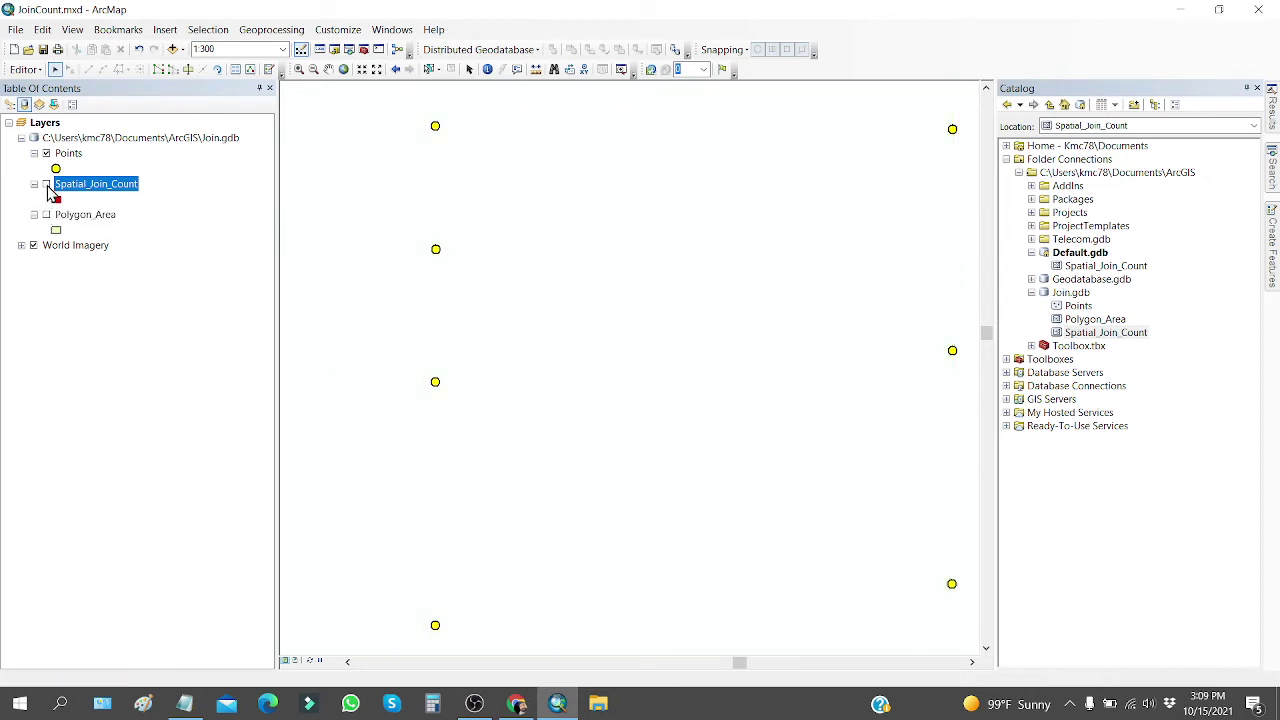
{"action": "left_click", "coordinate": [46, 184]}
{"action": "left_click", "coordinate": [361, 345]}
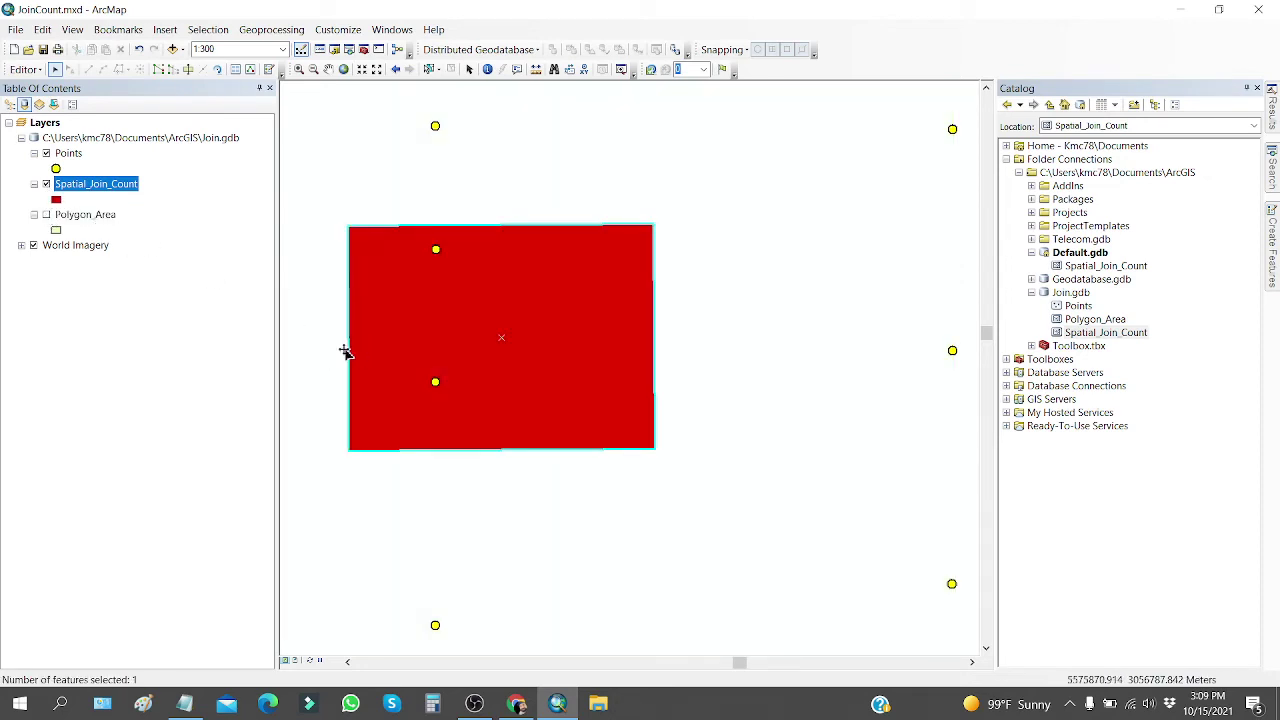
{"action": "key", "text": "Delete"}
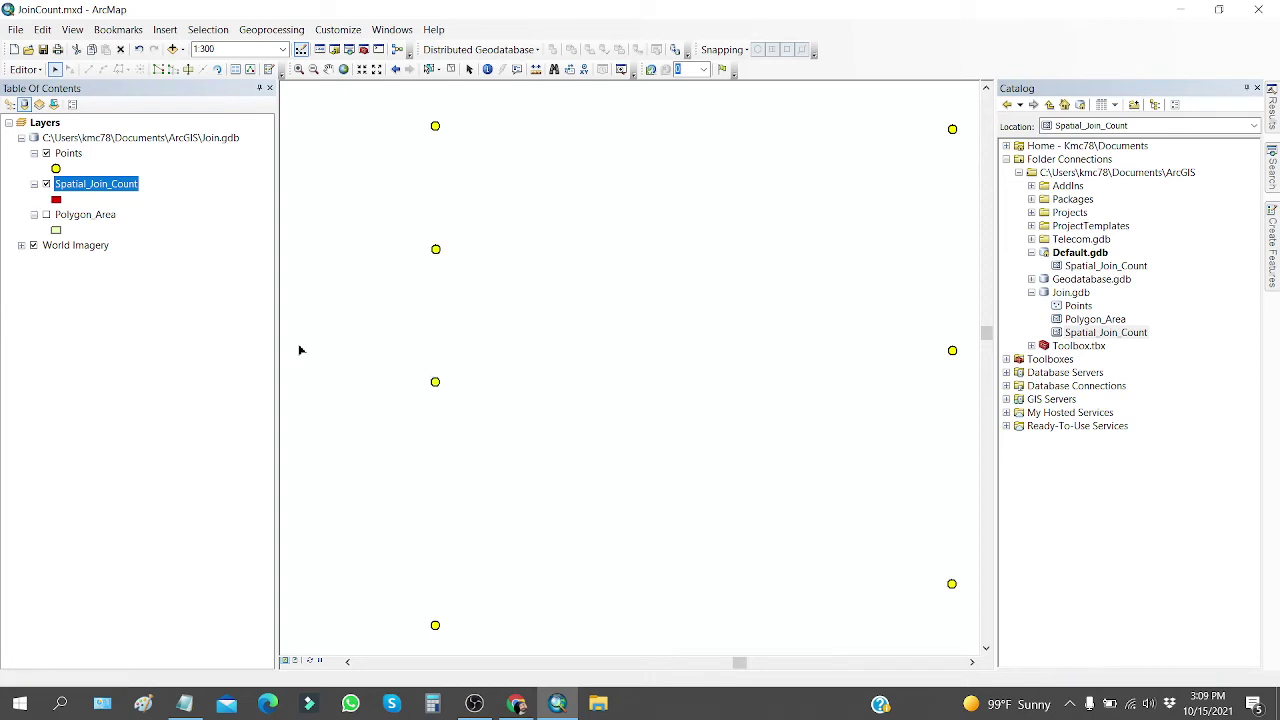
{"action": "left_click", "coordinate": [46, 214]}
{"action": "scroll", "coordinate": [389, 395], "scroll_direction": "down", "scroll_amount": 3}
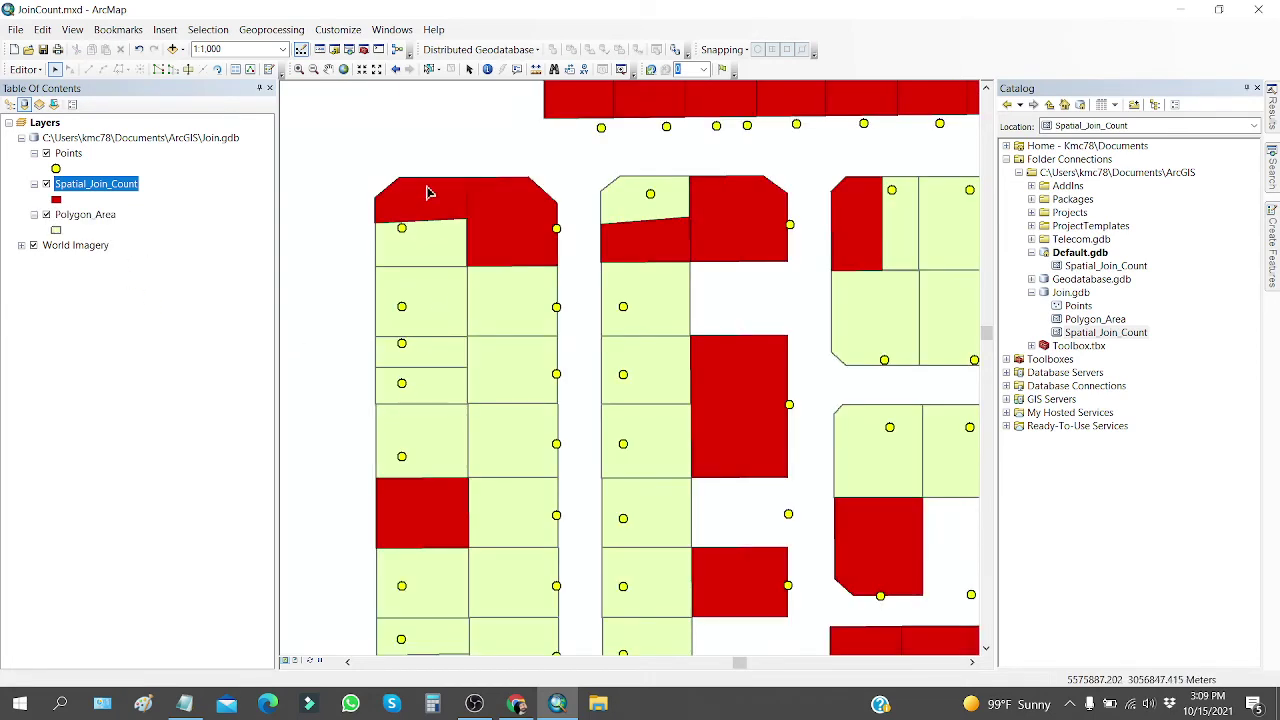
Open the attribute table of the Spatial_Join_Count layer and bring its Count field into view.
{"action": "scroll", "coordinate": [428, 195], "scroll_direction": "up", "scroll_amount": 3}
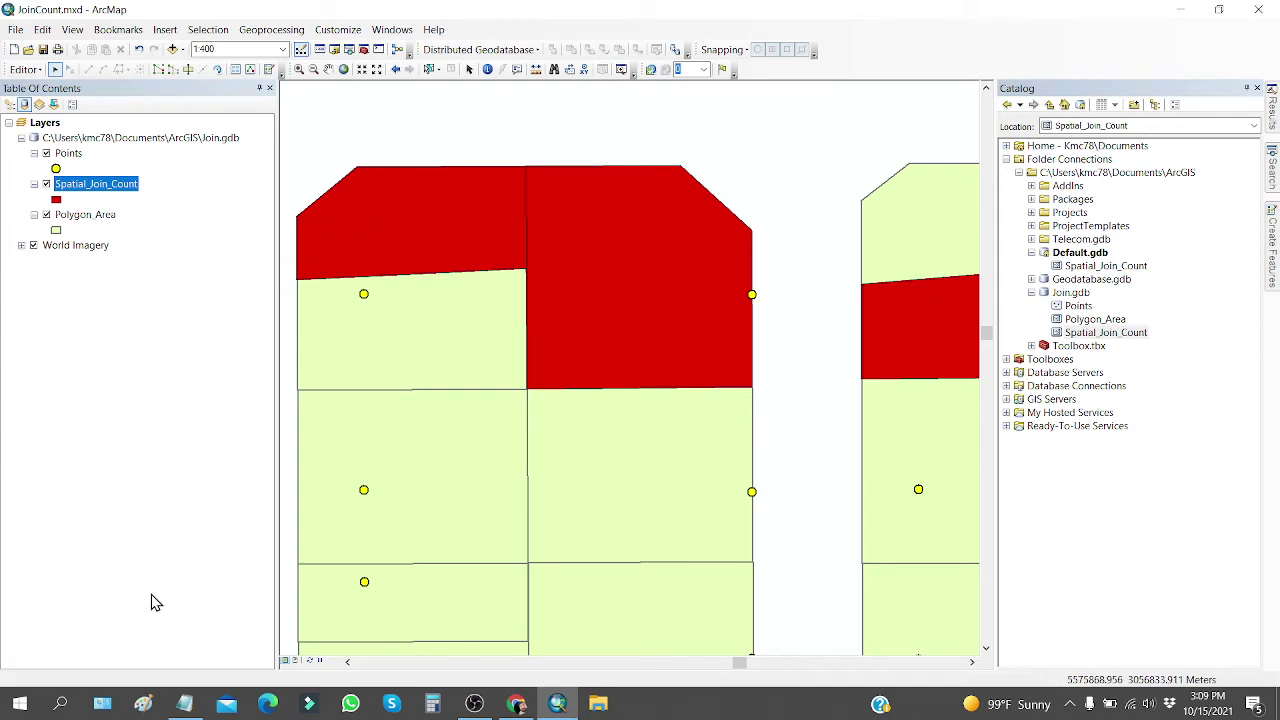
{"action": "right_click", "coordinate": [88, 186]}
{"action": "left_click", "coordinate": [150, 229]}
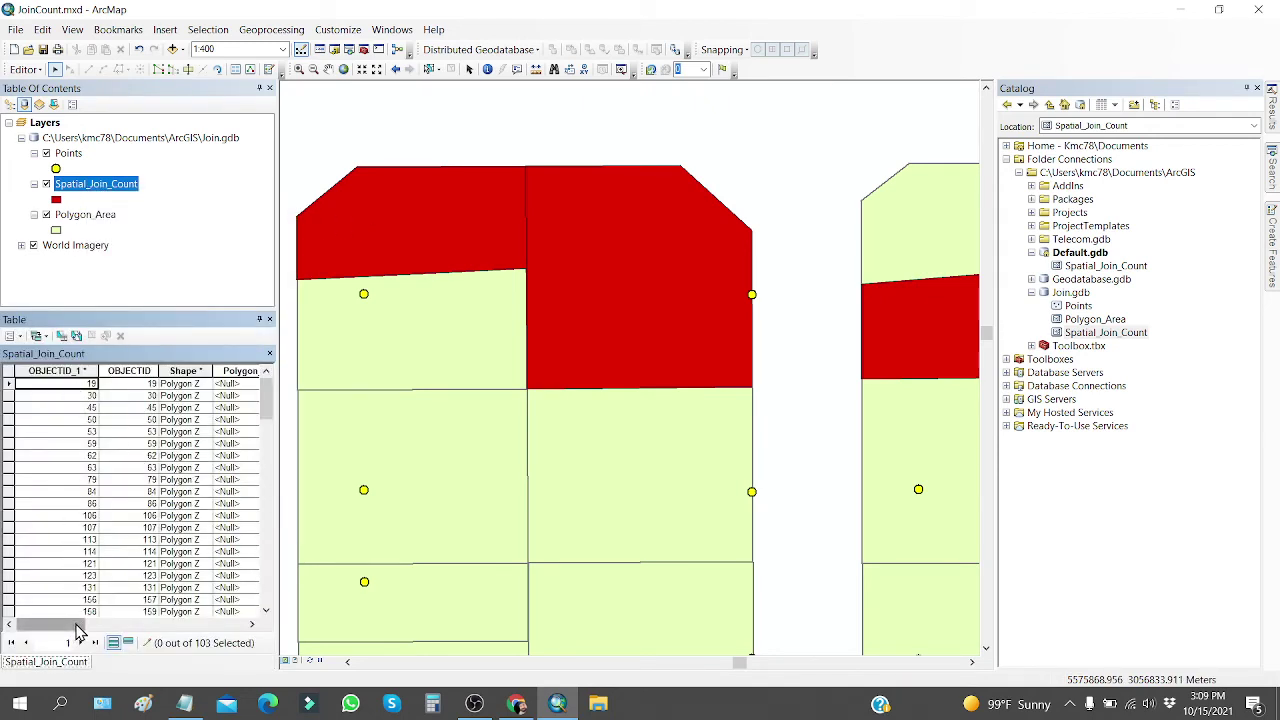
{"action": "left_click_drag", "start_coordinate": [80, 628], "coordinate": [188, 630]}
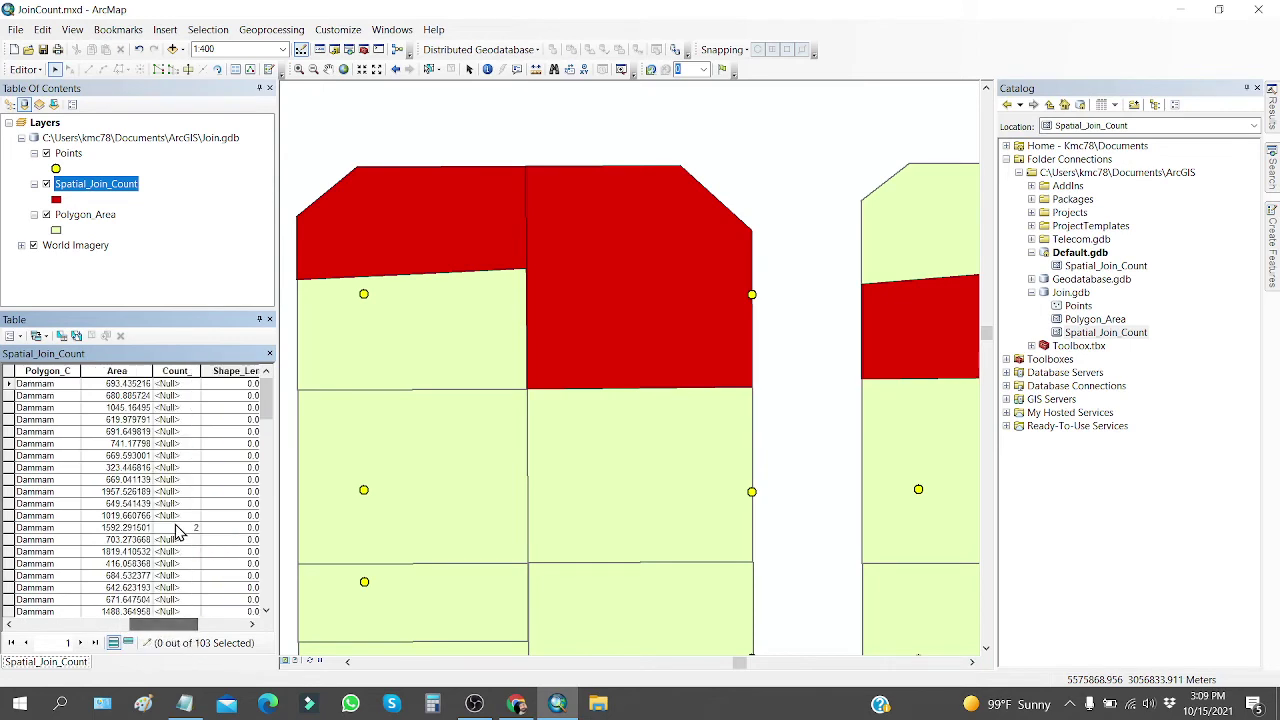
Move the Count field to the front of the Spatial_Join_Count table and sort the records by it in ascending order.
{"action": "left_click", "coordinate": [174, 372]}
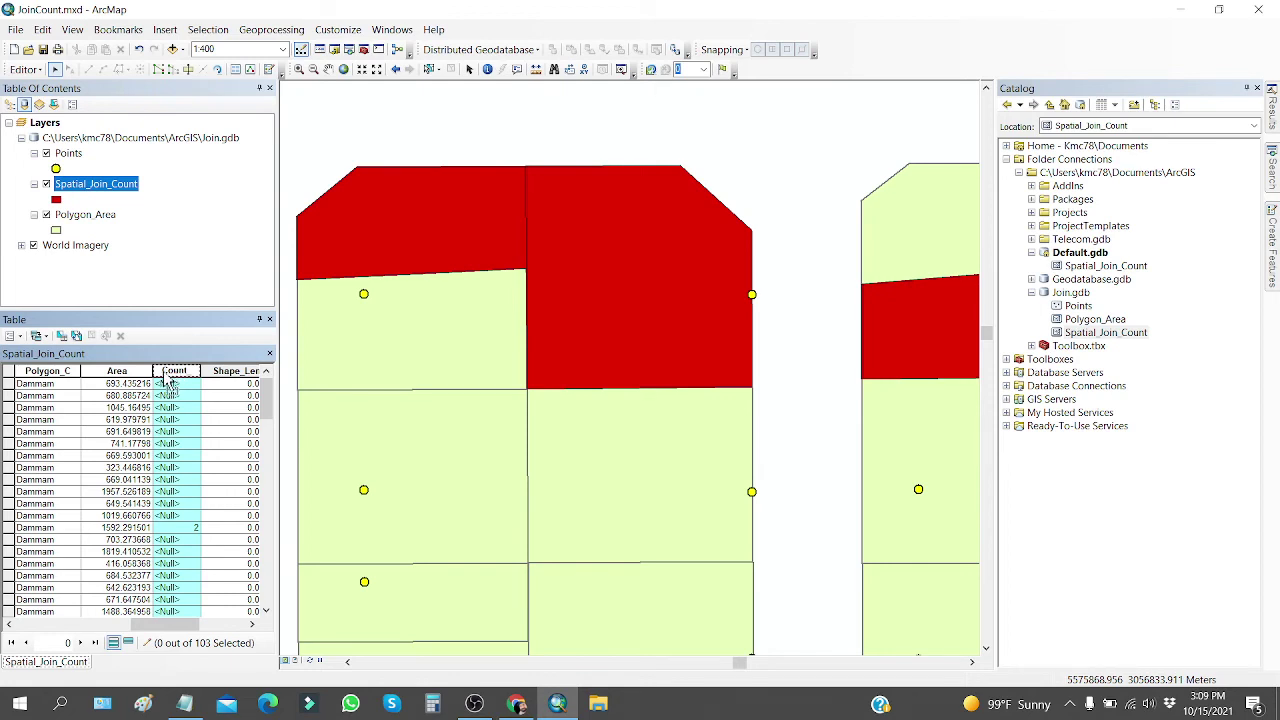
{"action": "left_click", "coordinate": [8, 388]}
{"action": "left_click_drag", "start_coordinate": [8, 390], "coordinate": [5, 392]}
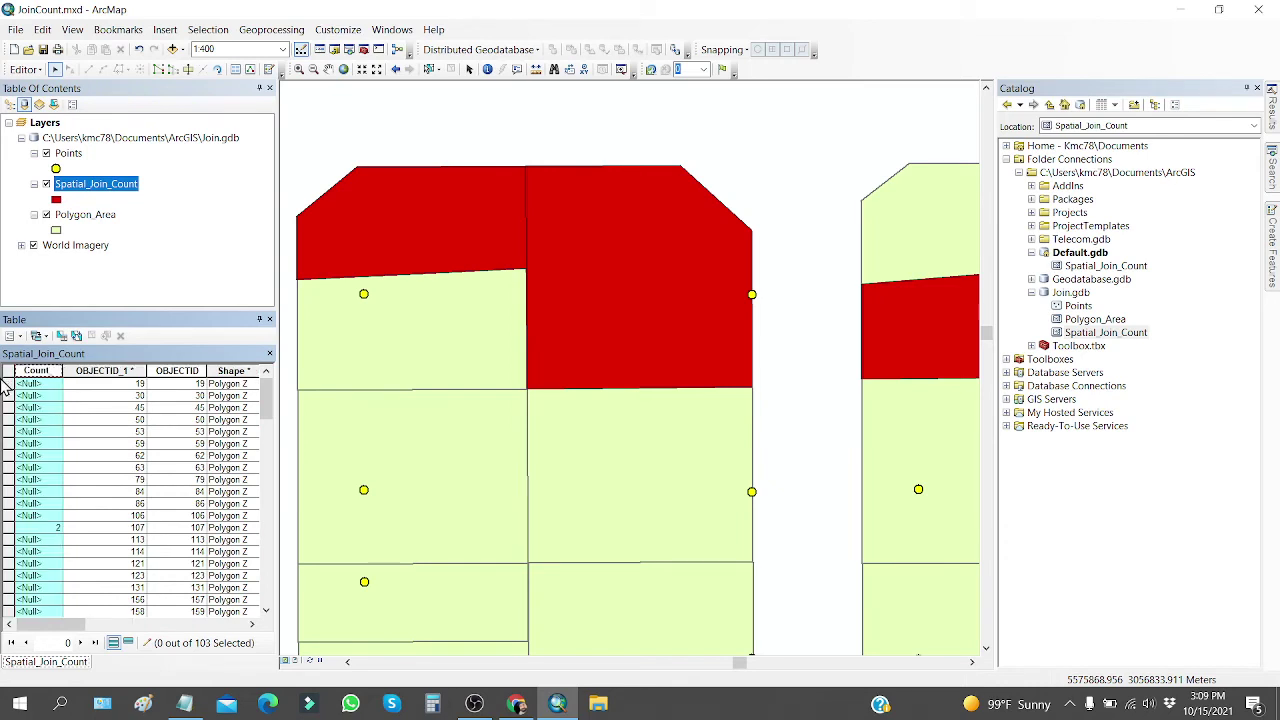
{"action": "left_click", "coordinate": [10, 375]}
{"action": "double_click", "coordinate": [33, 370]}
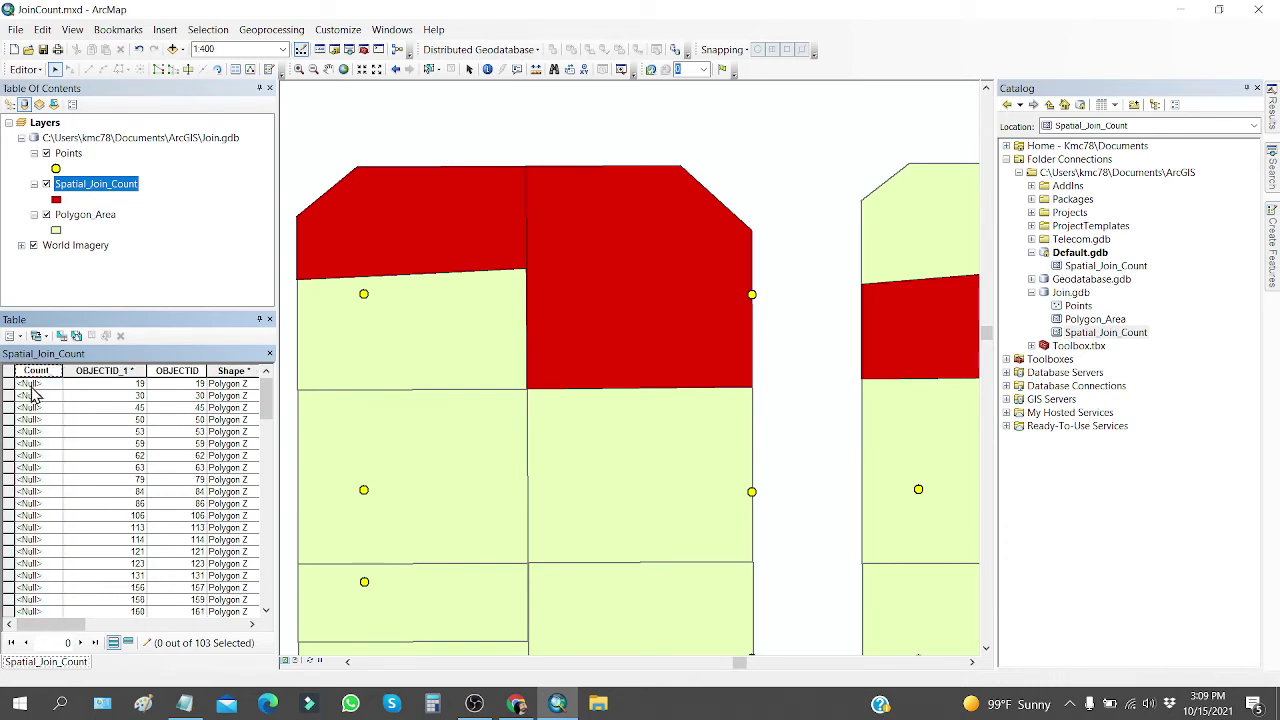
Delete the red northwest corner polygon without a point from Spatial_Join_Count and Polygon_Area, checking the selection in both attribute tables.
{"action": "left_click", "coordinate": [326, 232]}
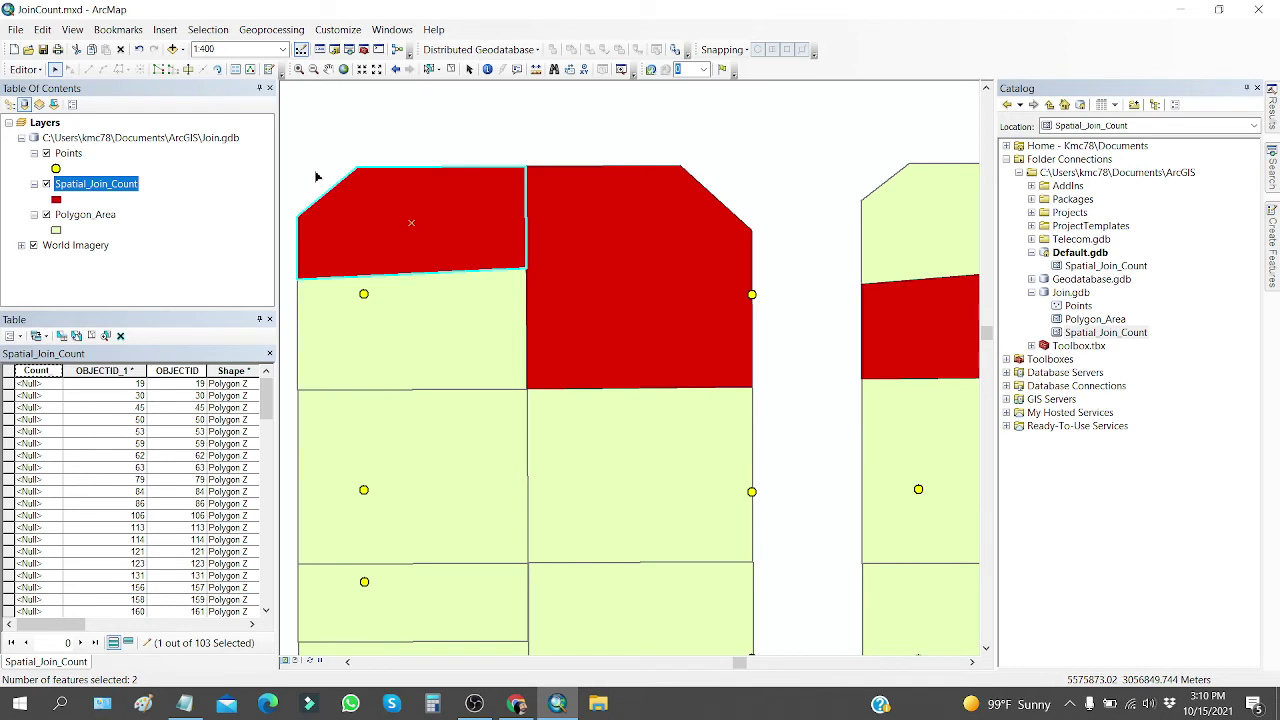
{"action": "left_click", "coordinate": [315, 185]}
{"action": "left_click_drag", "start_coordinate": [316, 166], "coordinate": [355, 245]}
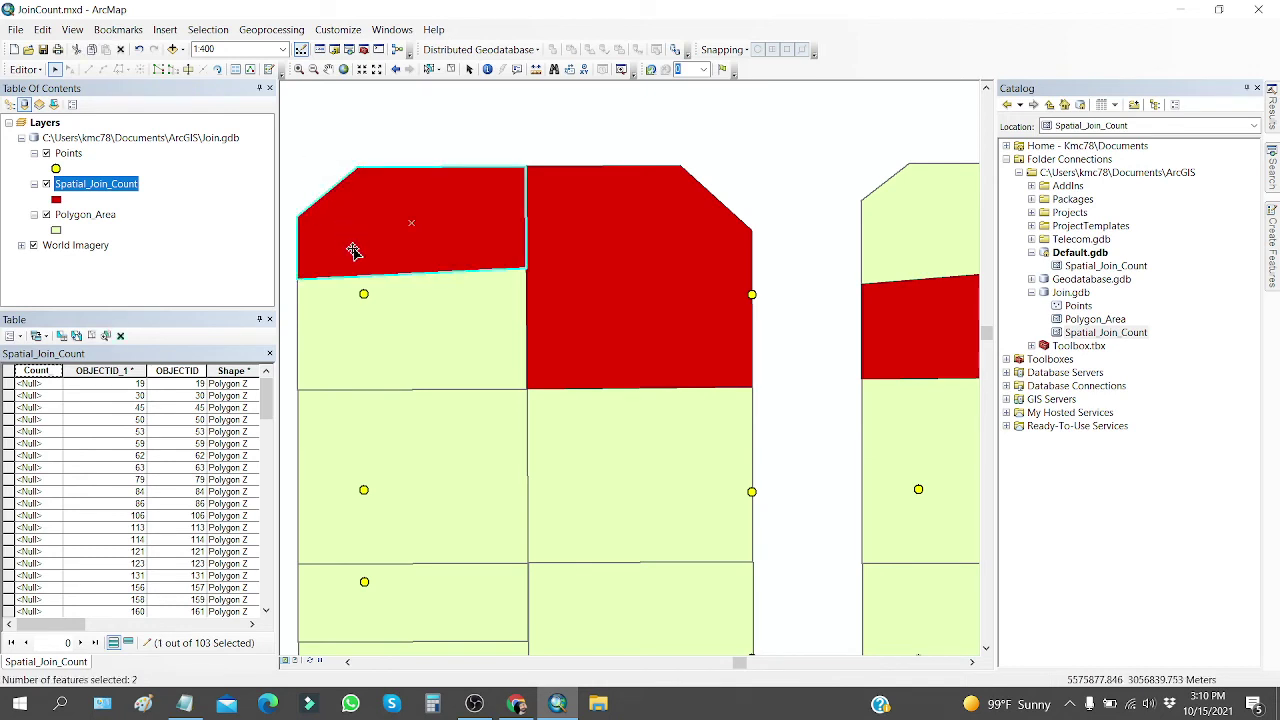
{"action": "right_click", "coordinate": [87, 220]}
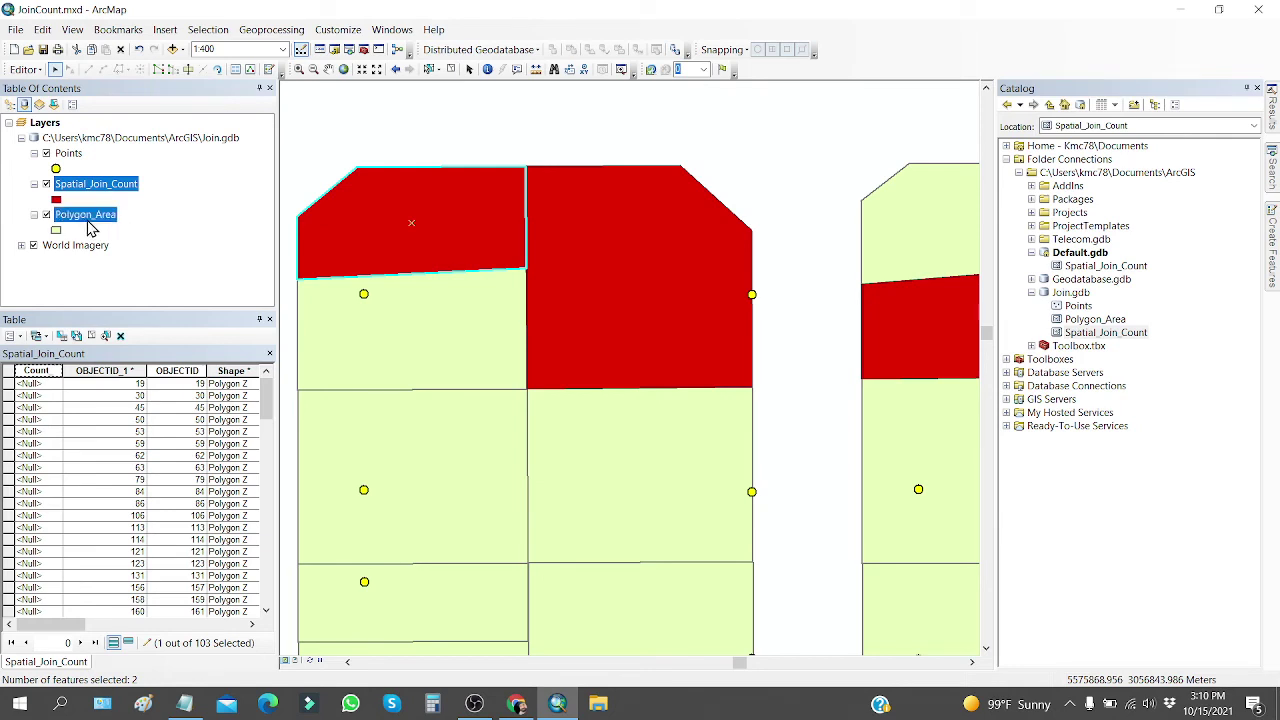
{"action": "left_click", "coordinate": [117, 266]}
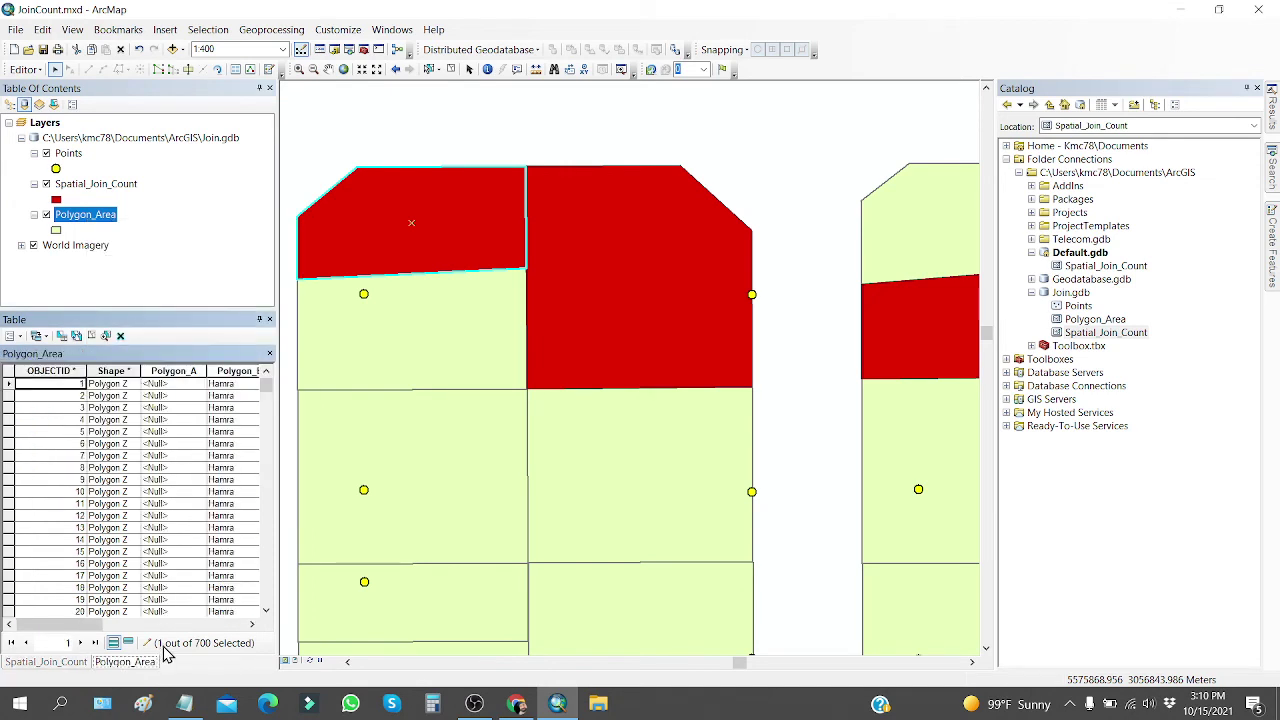
{"action": "left_click", "coordinate": [38, 662]}
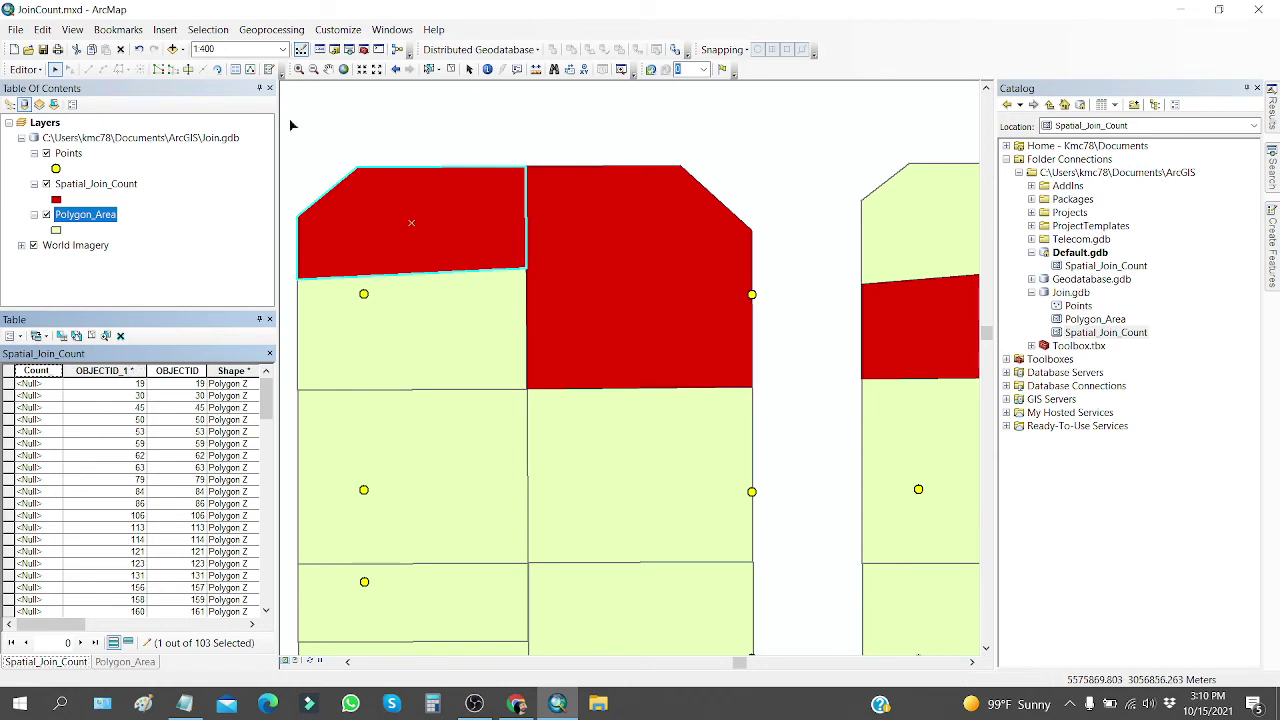
{"action": "left_click", "coordinate": [120, 50]}
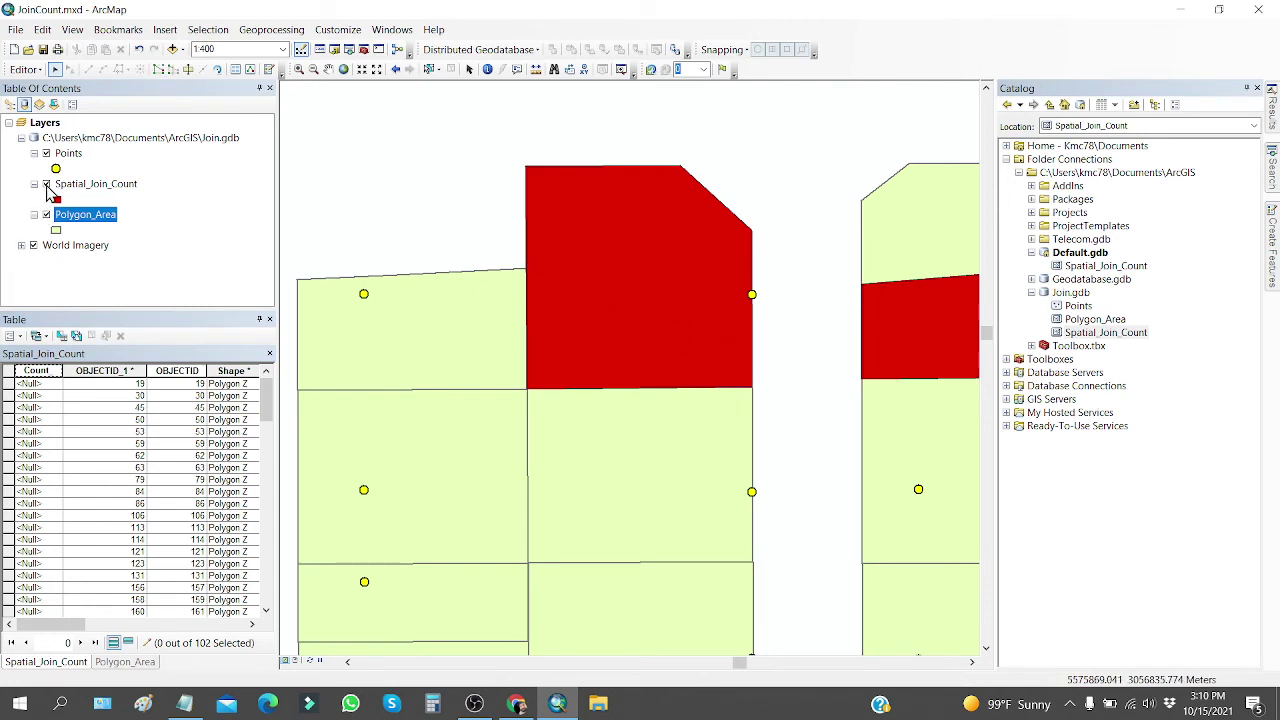
Hide Spatial_Join_Count, move the point on the adjoining corner polygon's eastern edge inside it, and check that Polygon_Area polygon by selecting it.
{"action": "left_click", "coordinate": [46, 184]}
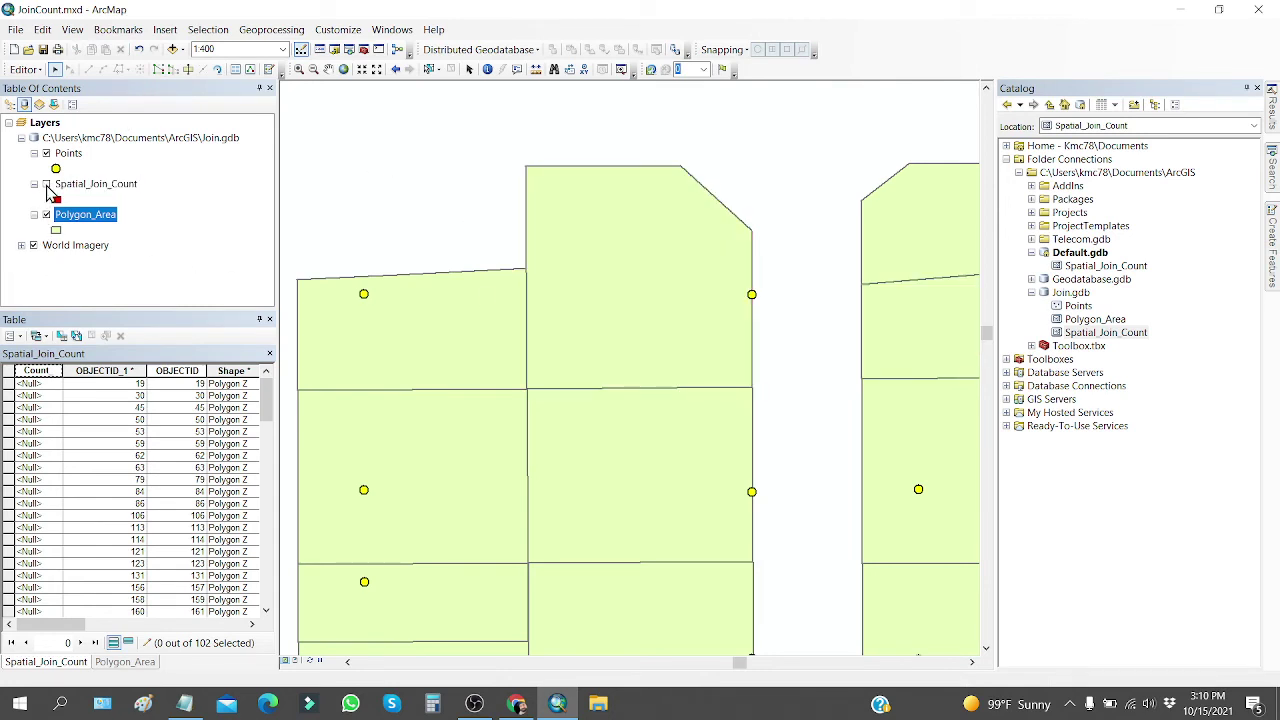
{"action": "left_click", "coordinate": [754, 297]}
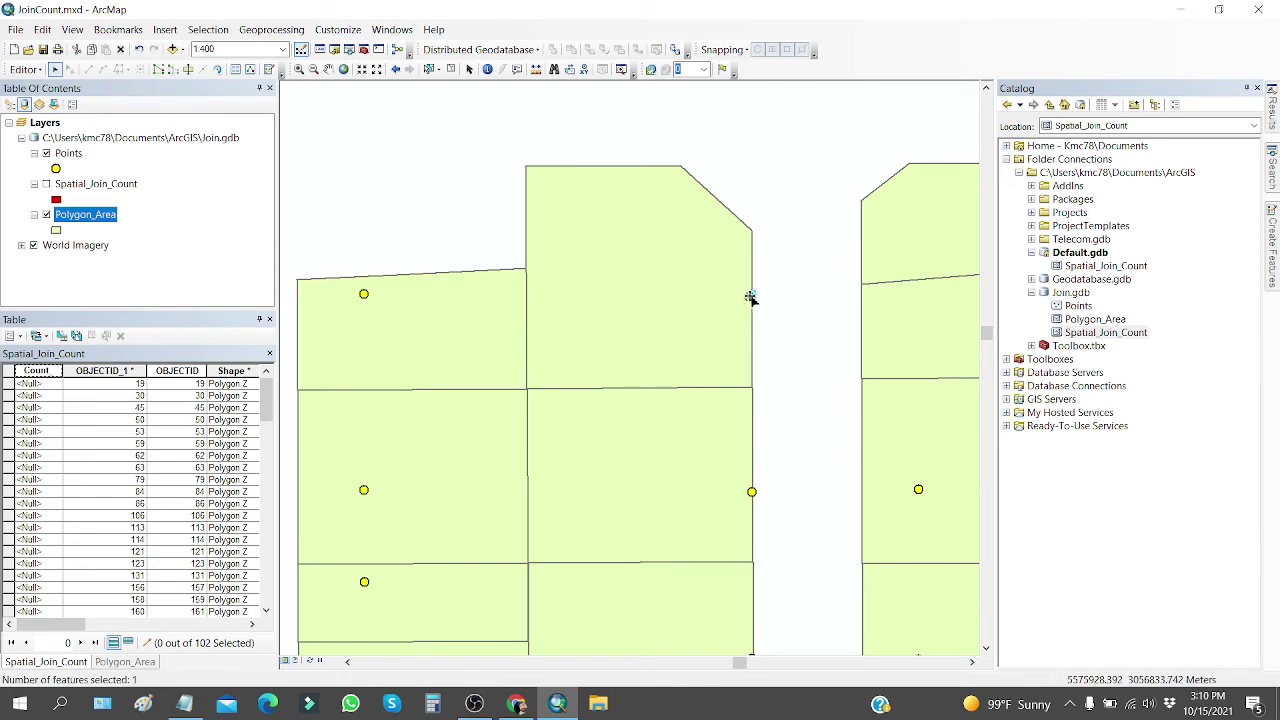
{"action": "left_click_drag", "start_coordinate": [727, 296], "coordinate": [720, 294]}
{"action": "left_click", "coordinate": [814, 331]}
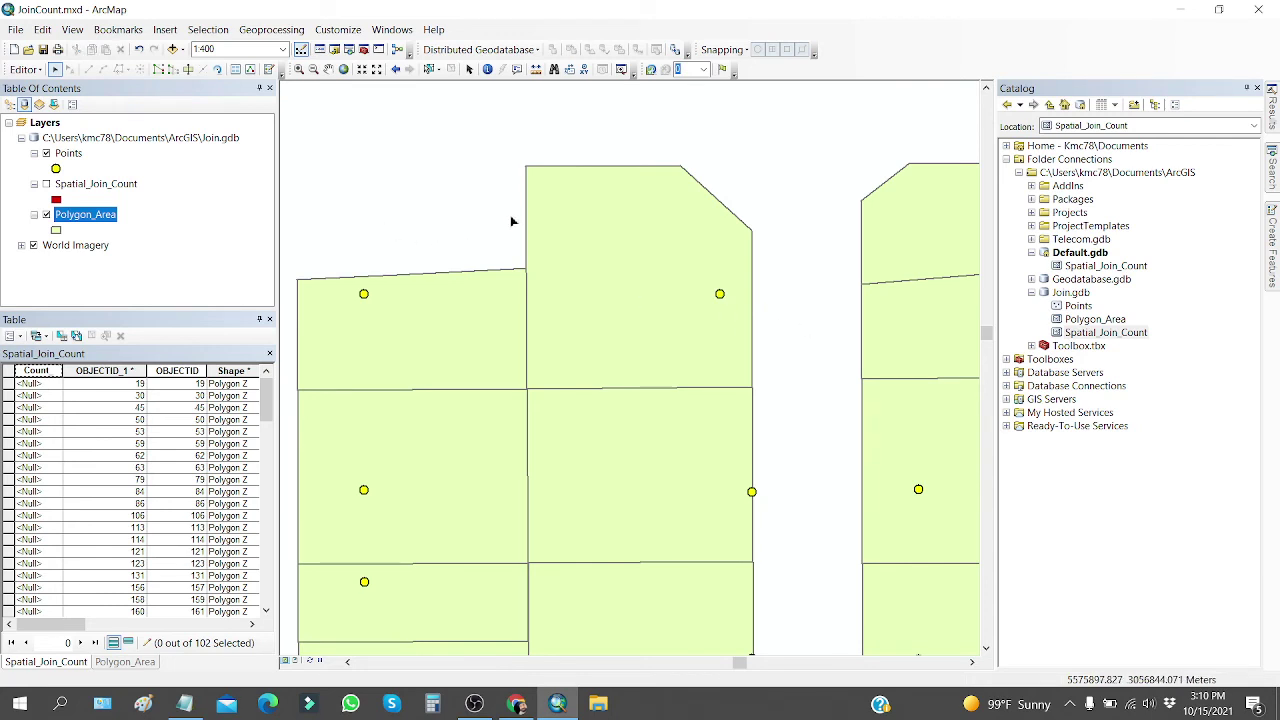
{"action": "left_click", "coordinate": [541, 230]}
{"action": "left_click", "coordinate": [490, 235]}
{"action": "left_click_drag", "start_coordinate": [512, 220], "coordinate": [546, 238]}
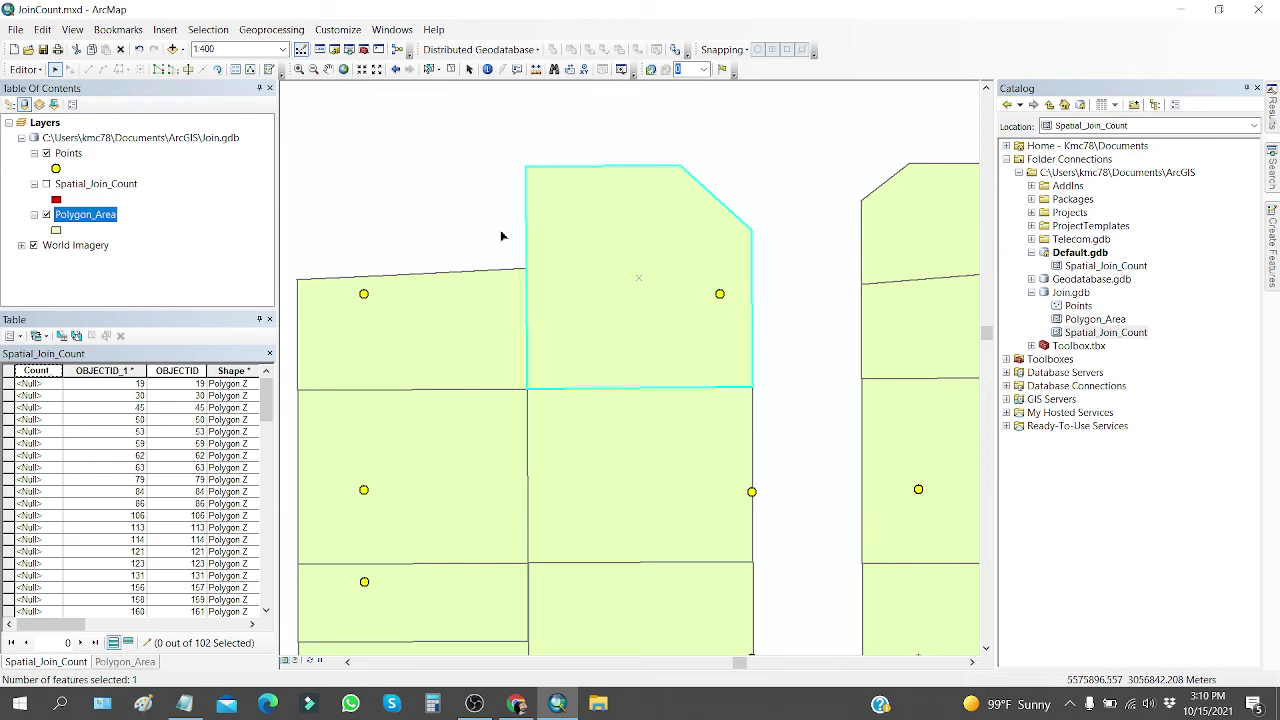
{"action": "left_click", "coordinate": [502, 236]}
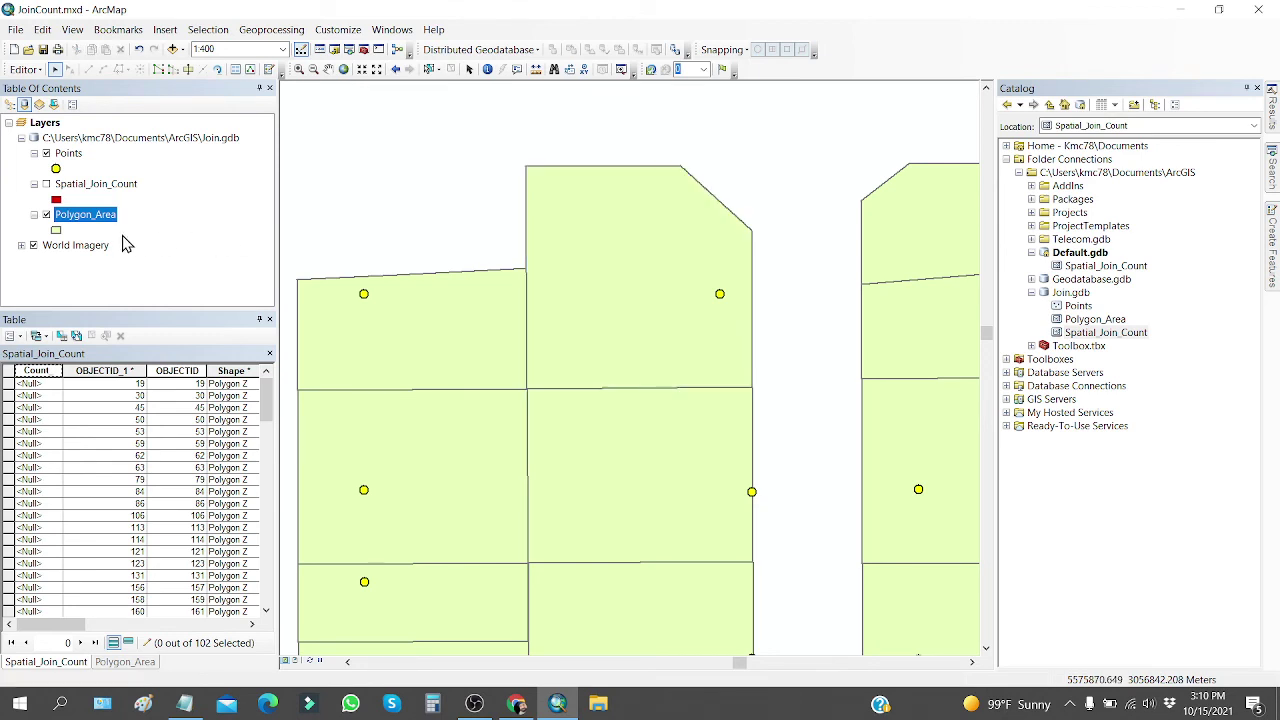
Show Spatial_Join_Count with Polygon_Area hidden, delete the red corner polygon now containing the moved point, and redisplay Polygon_Area.
{"action": "left_click", "coordinate": [46, 185]}
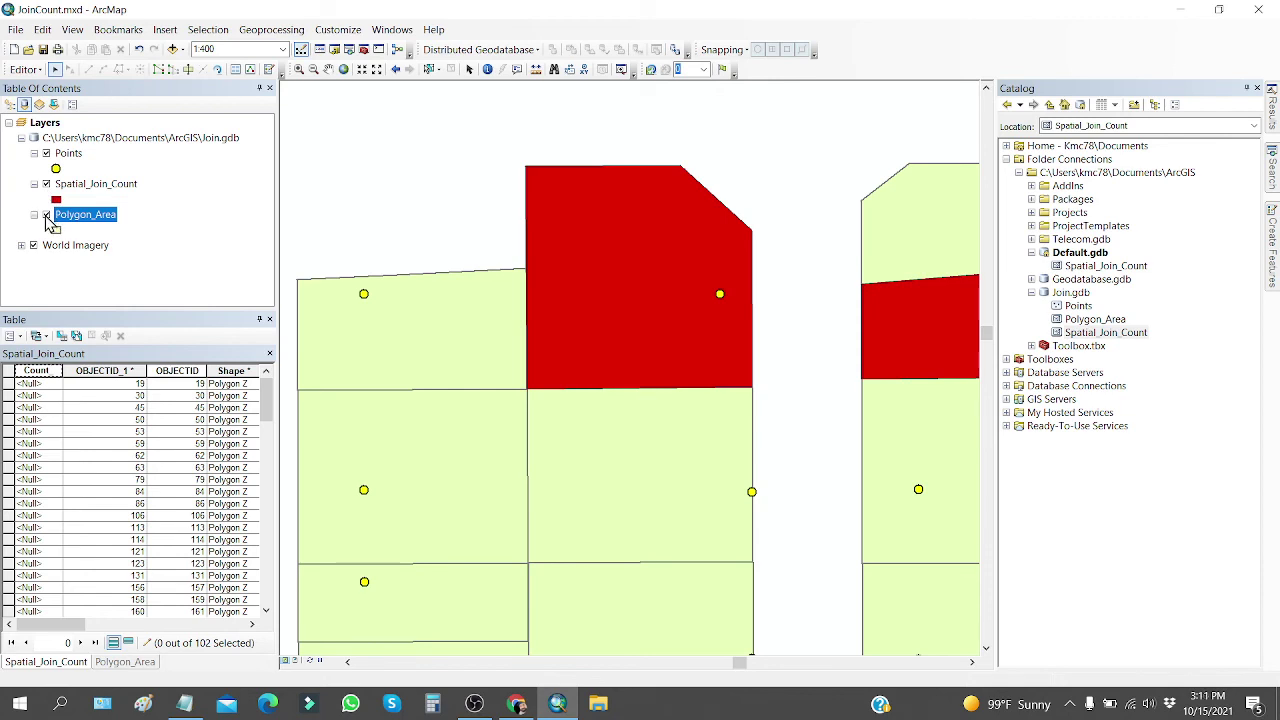
{"action": "left_click", "coordinate": [46, 215]}
{"action": "left_click", "coordinate": [530, 264]}
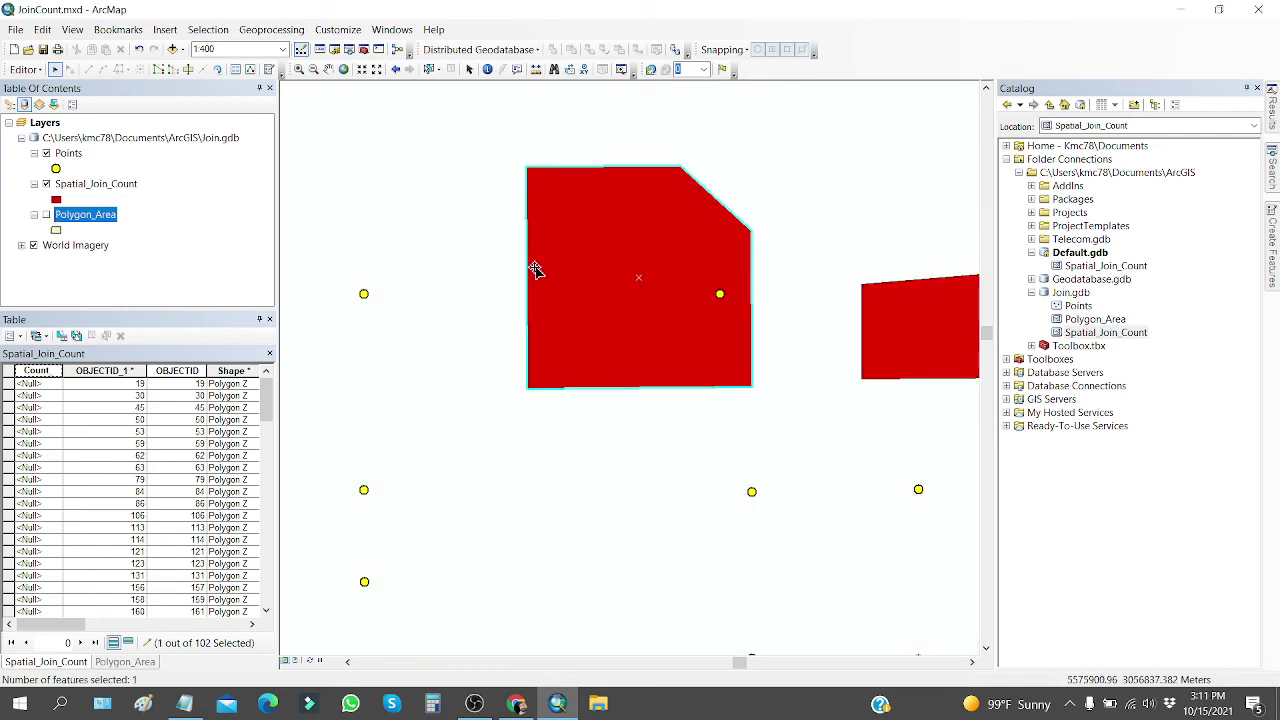
{"action": "left_click", "coordinate": [120, 50]}
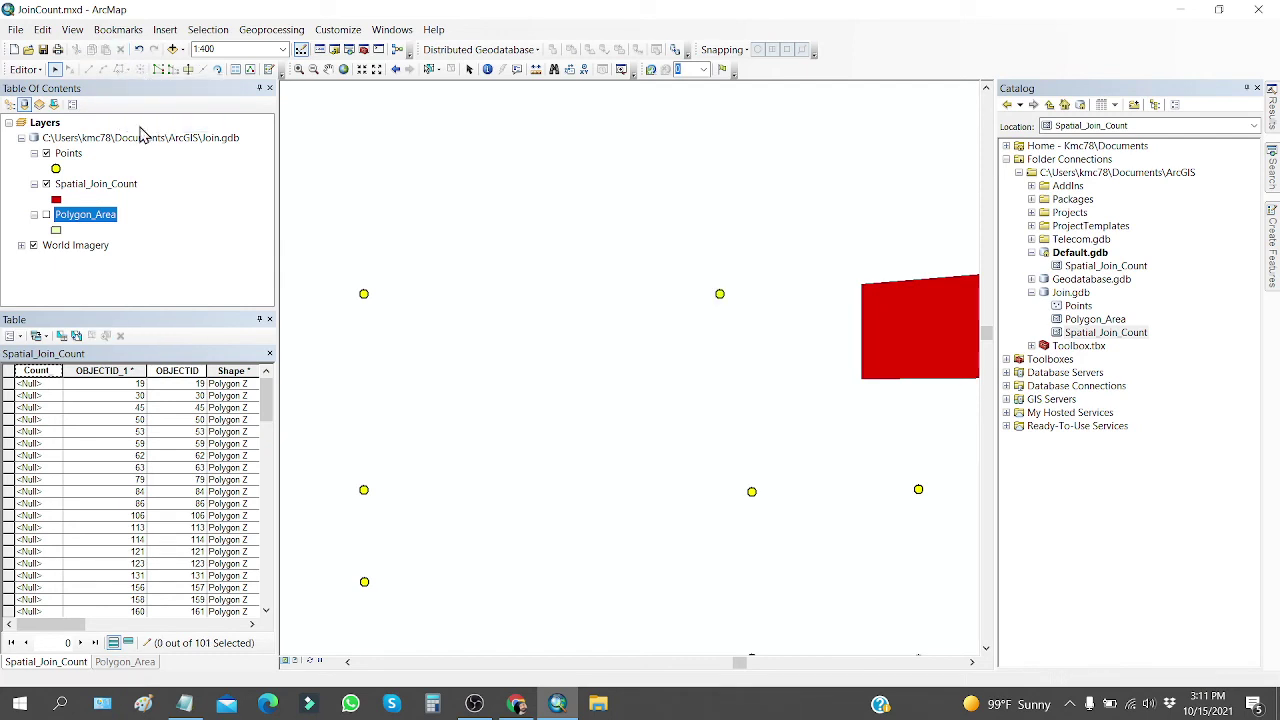
{"action": "left_click", "coordinate": [46, 215]}
In the next block east, delete the red polygon without a point below the northwest corner plot from both polygon layers.
{"action": "scroll", "coordinate": [326, 271], "scroll_direction": "up", "scroll_amount": 2}
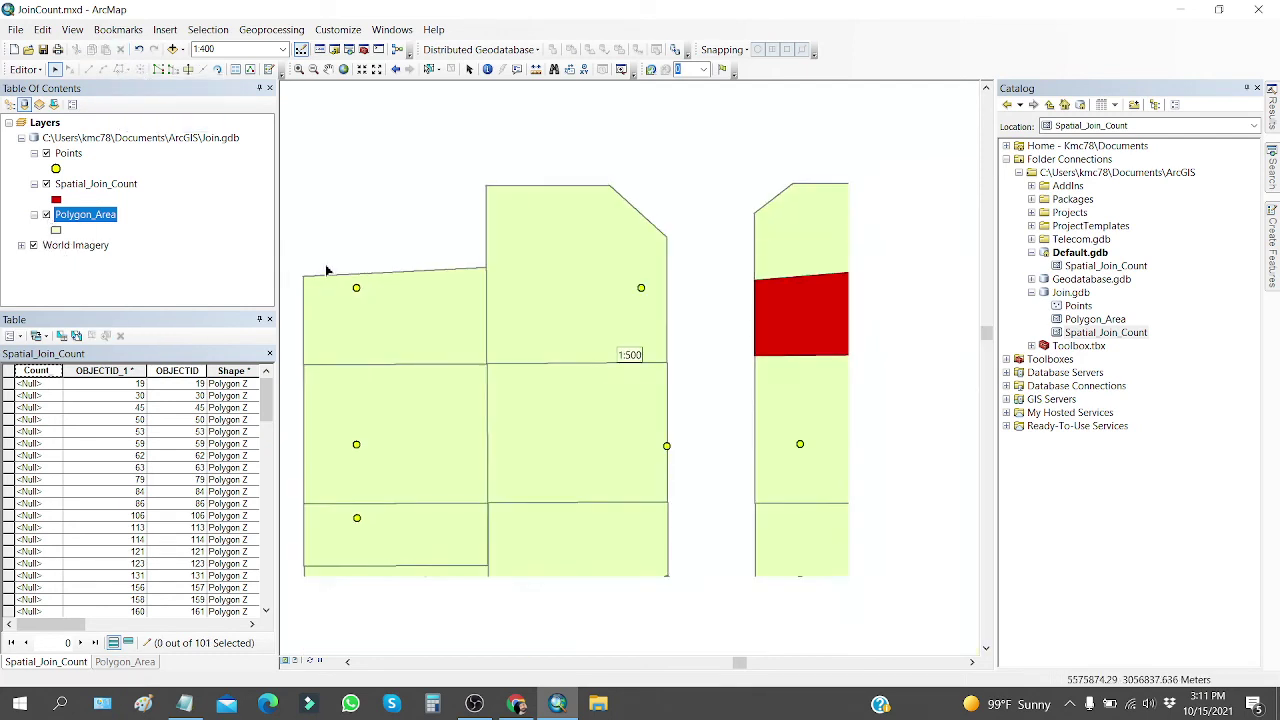
{"action": "scroll", "coordinate": [740, 277], "scroll_direction": "down", "scroll_amount": 2}
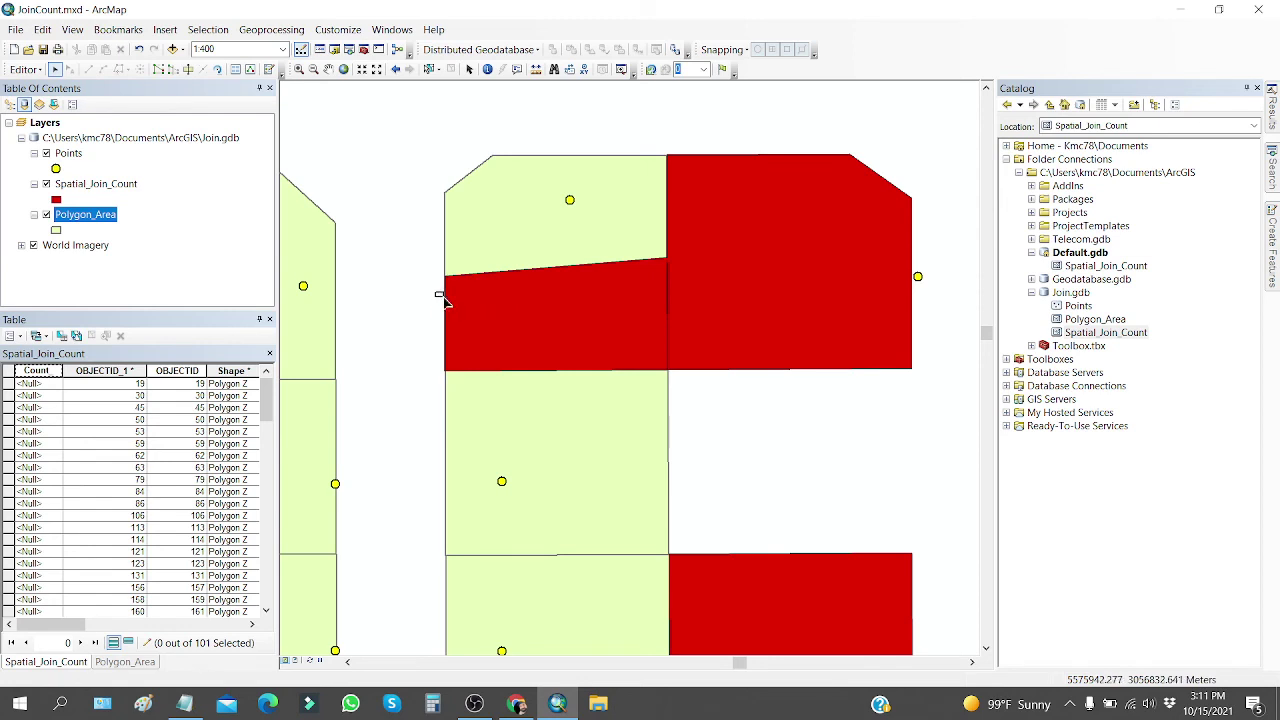
{"action": "left_click_drag", "start_coordinate": [444, 295], "coordinate": [461, 326]}
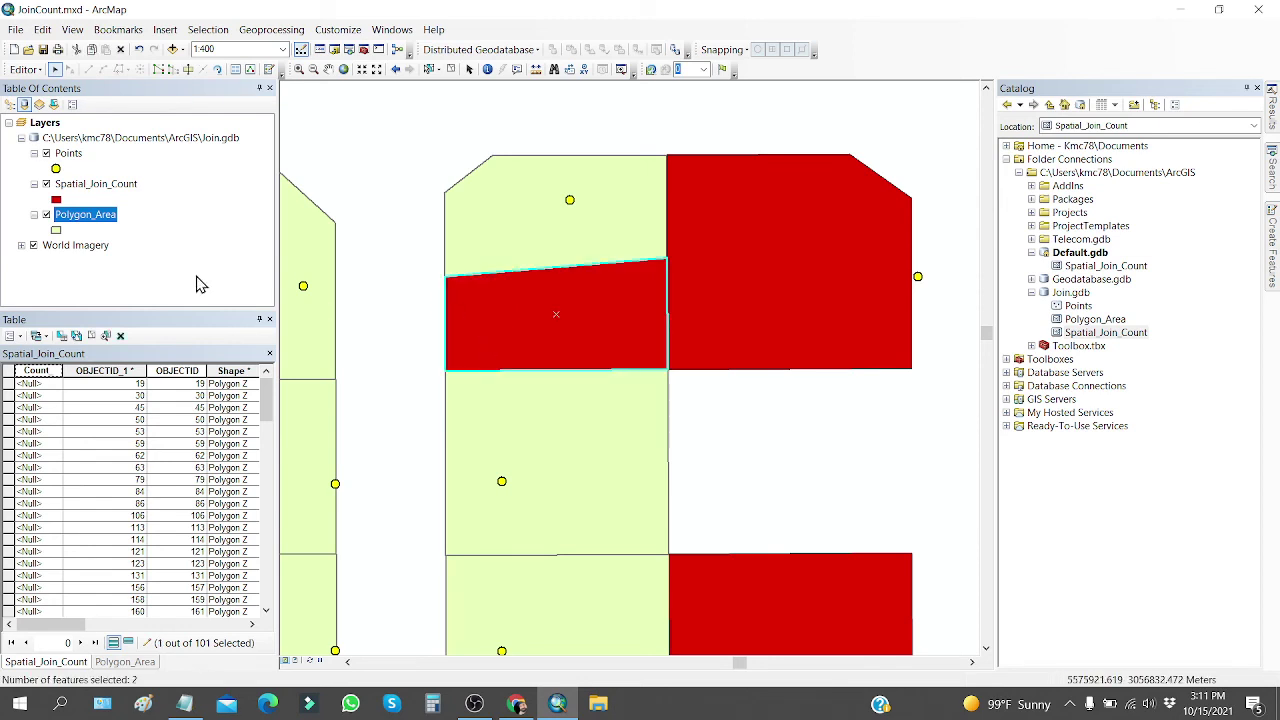
{"action": "left_click", "coordinate": [95, 184]}
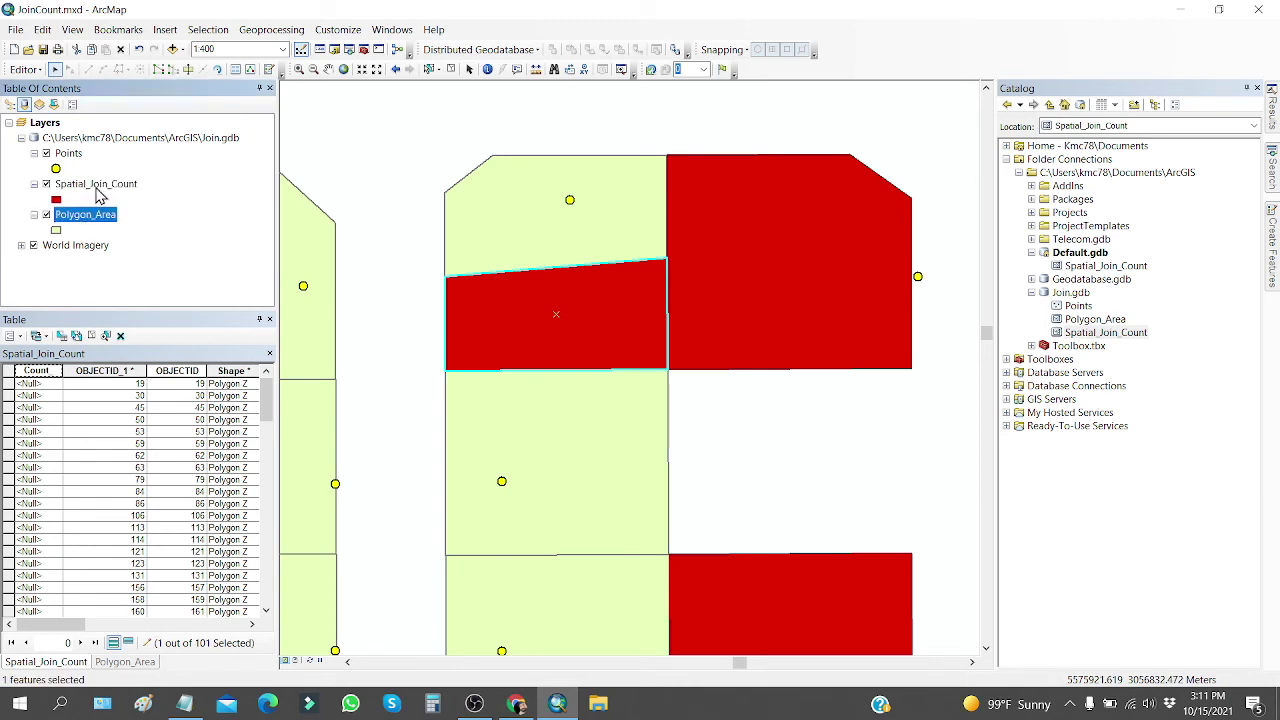
{"action": "left_click", "coordinate": [119, 52]}
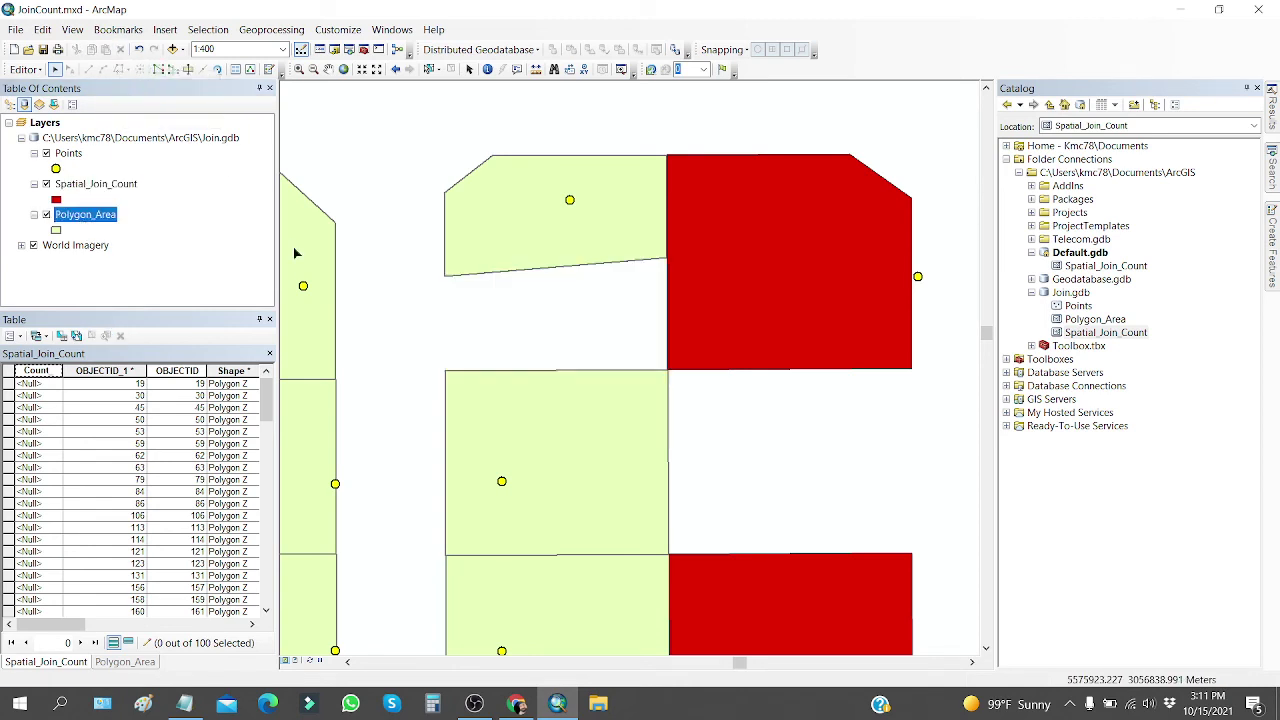
Hide Spatial_Join_Count and move the point just outside the block's northeast corner polygon inside it, checking that polygon by selecting it.
{"action": "left_click", "coordinate": [46, 184]}
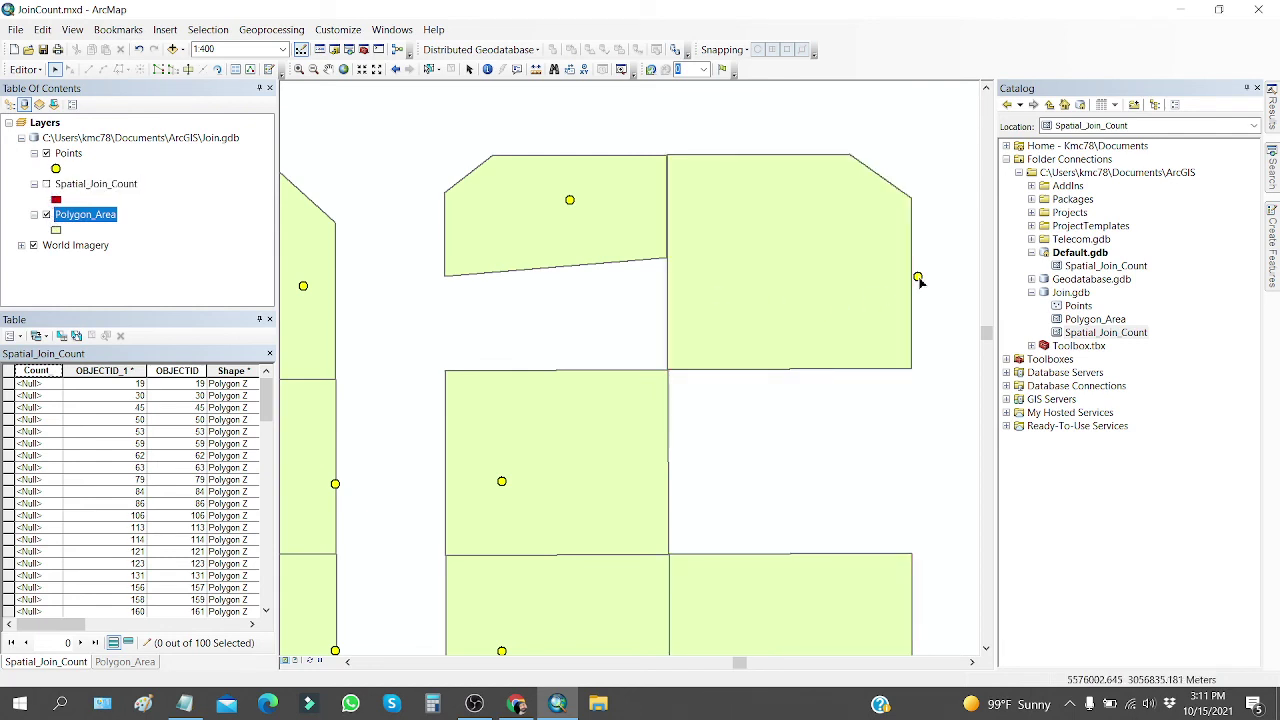
{"action": "left_click", "coordinate": [919, 280]}
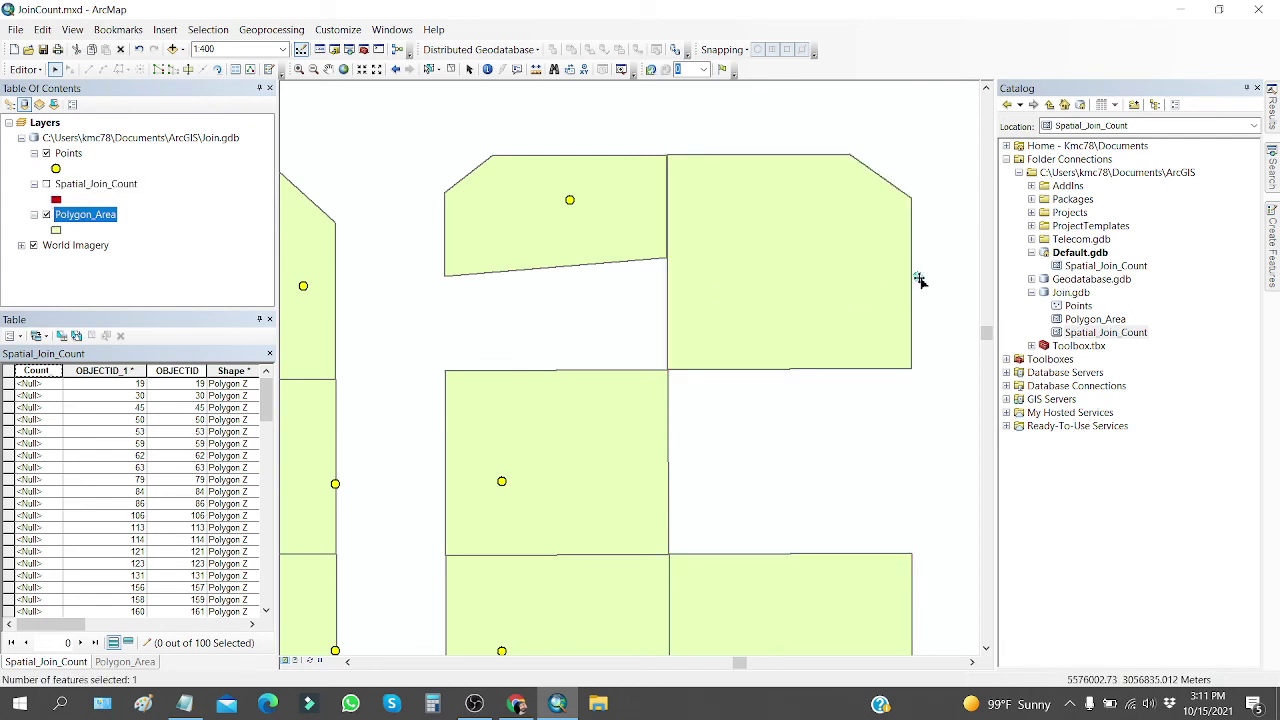
{"action": "left_click_drag", "start_coordinate": [919, 280], "coordinate": [876, 272]}
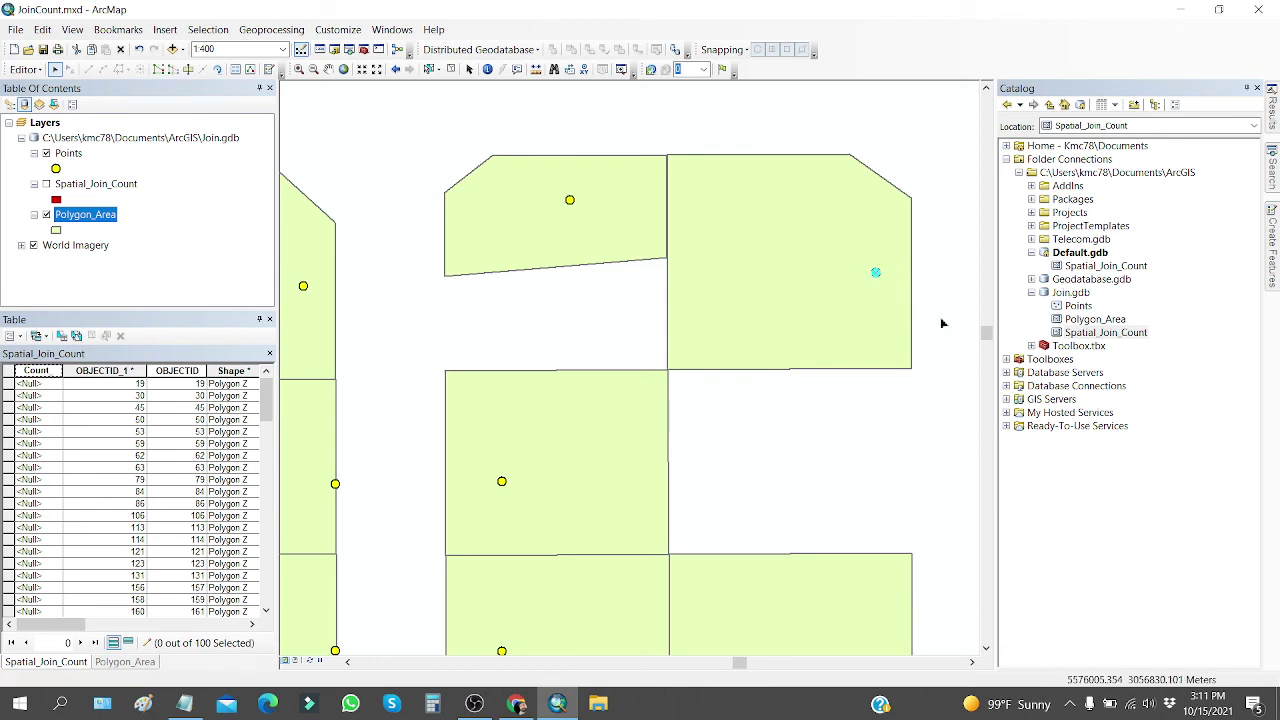
{"action": "left_click_drag", "start_coordinate": [787, 346], "coordinate": [827, 412]}
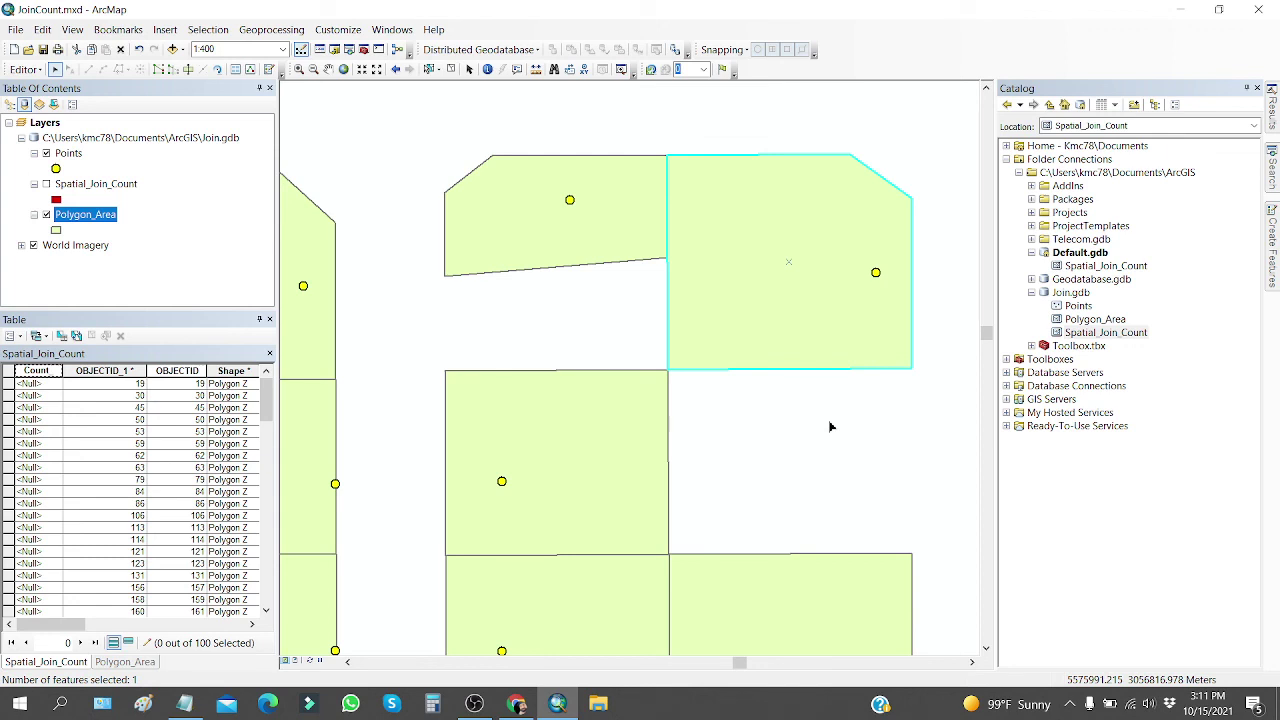
{"action": "left_click", "coordinate": [830, 427]}
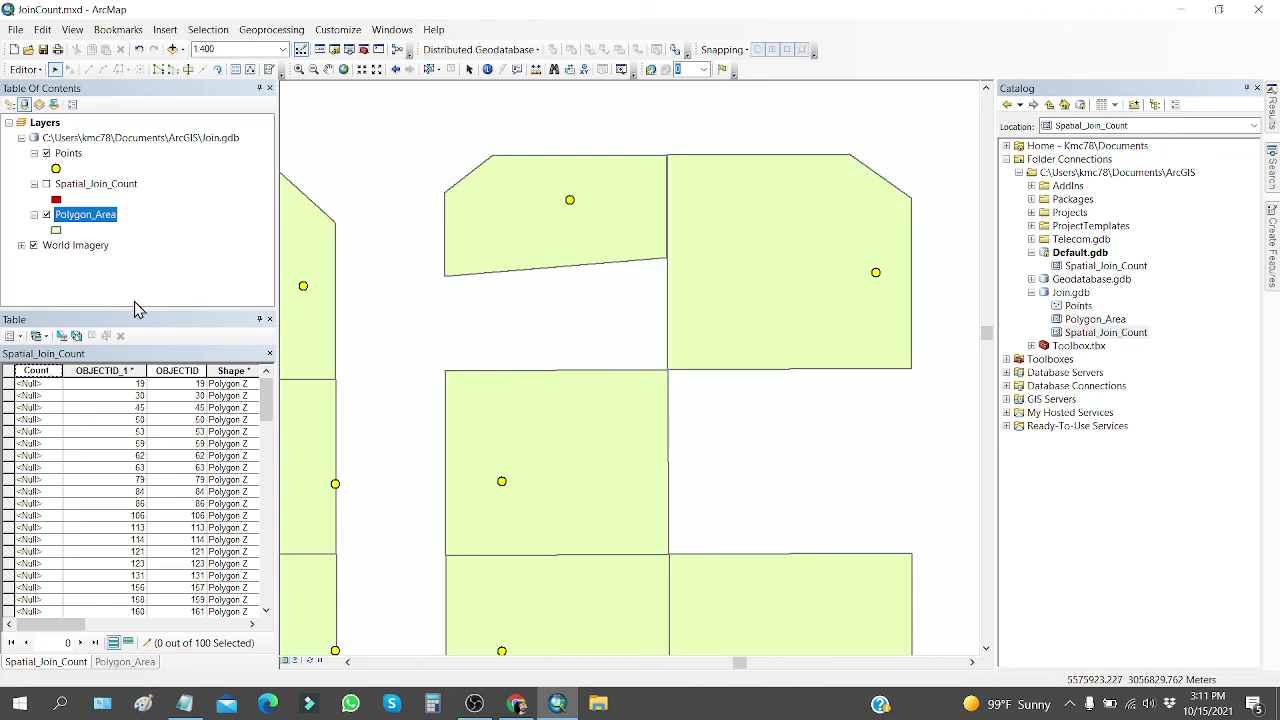
With Polygon_Area hidden and Spatial_Join_Count shown, delete the red northeast corner polygon containing the moved point, and redisplay Polygon_Area.
{"action": "left_click", "coordinate": [46, 215]}
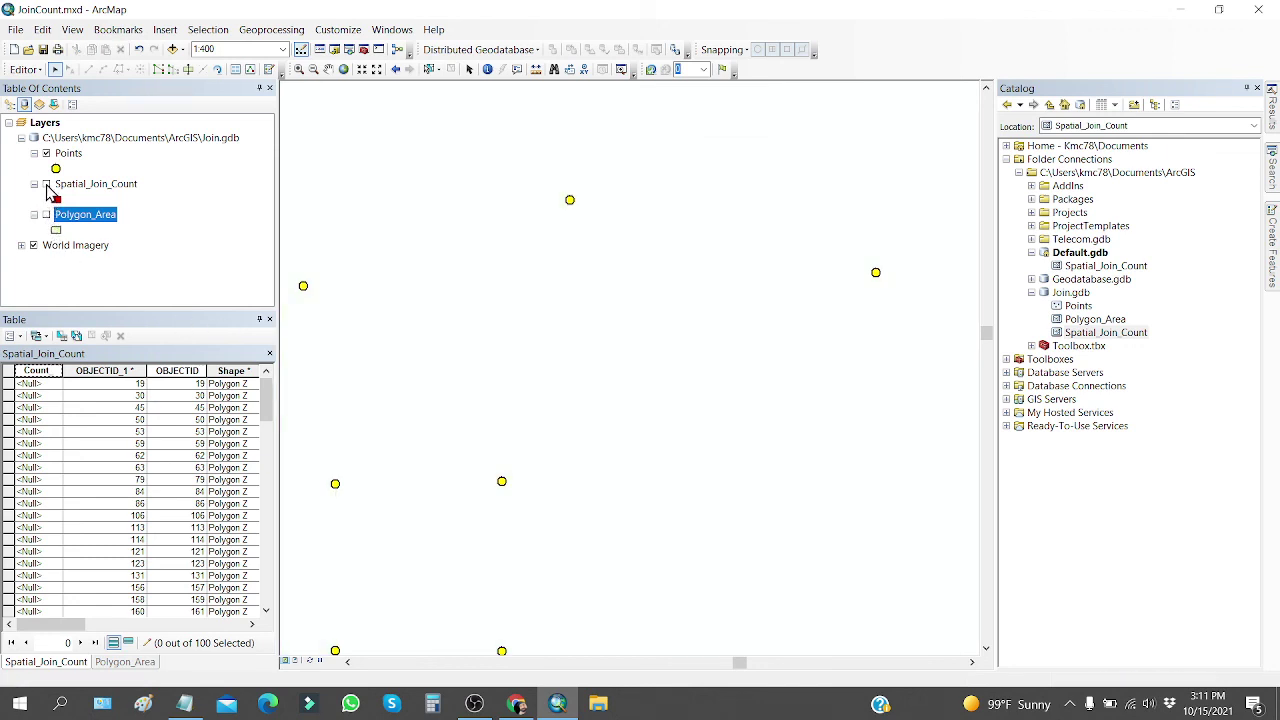
{"action": "left_click", "coordinate": [46, 184]}
{"action": "left_click", "coordinate": [706, 332]}
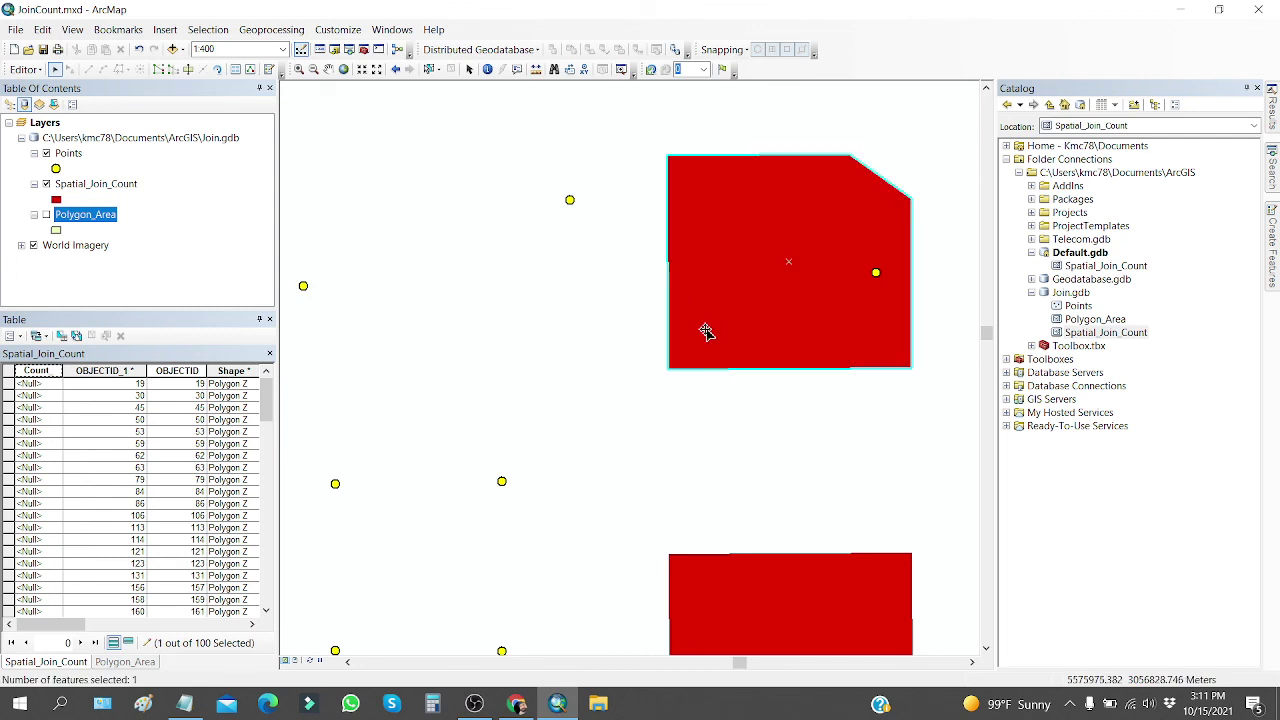
{"action": "left_click", "coordinate": [121, 50]}
{"action": "scroll", "coordinate": [571, 251], "scroll_direction": "up", "scroll_amount": 3}
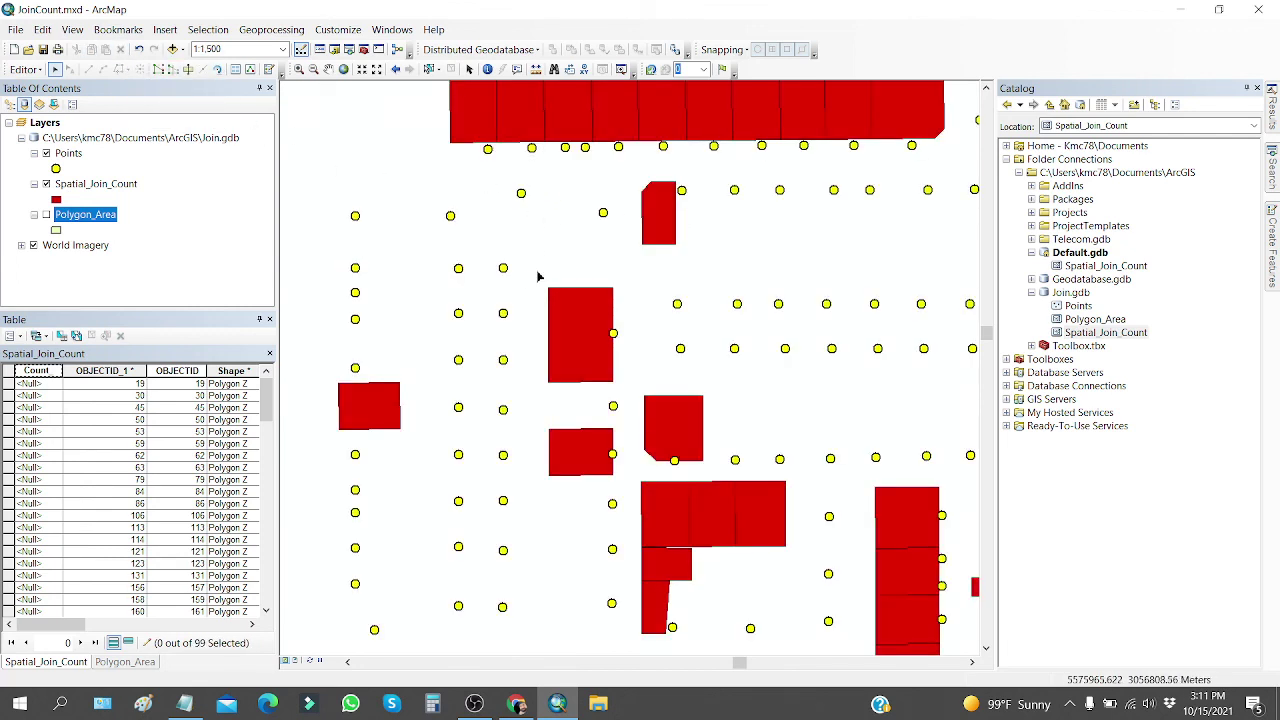
{"action": "scroll", "coordinate": [505, 410], "scroll_direction": "up", "scroll_amount": 2}
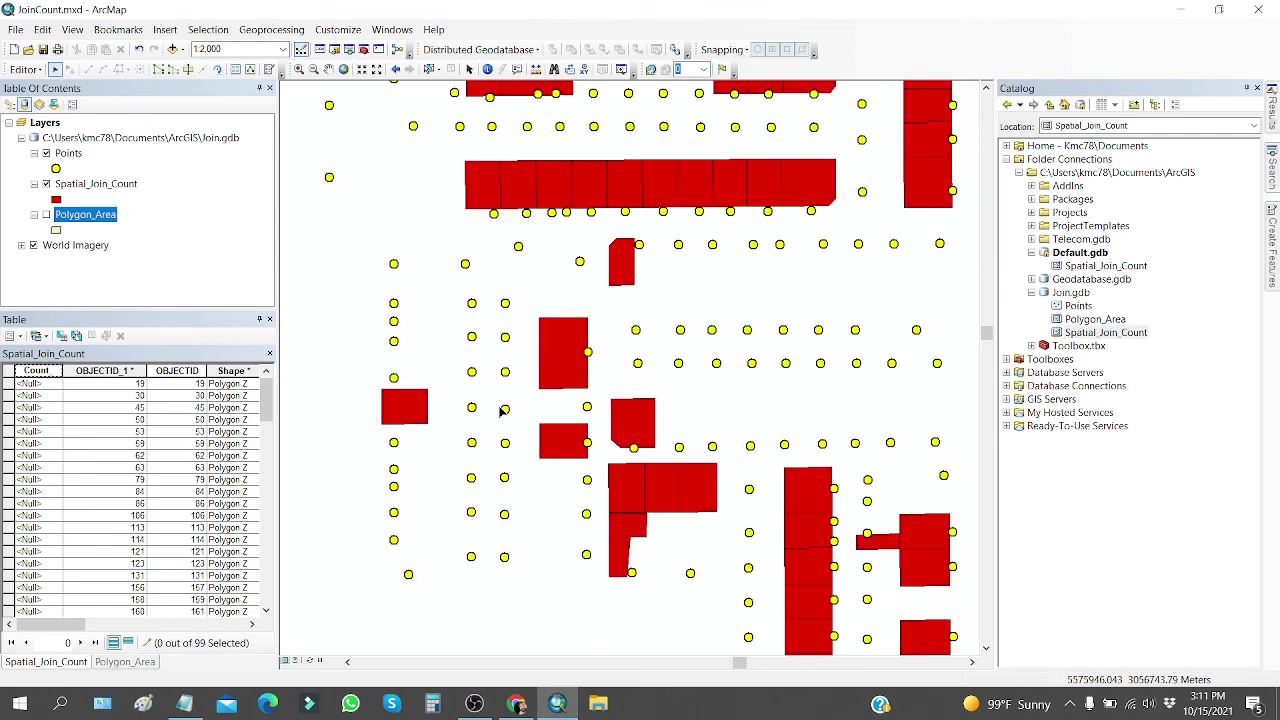
{"action": "scroll", "coordinate": [442, 424], "scroll_direction": "up", "scroll_amount": 1}
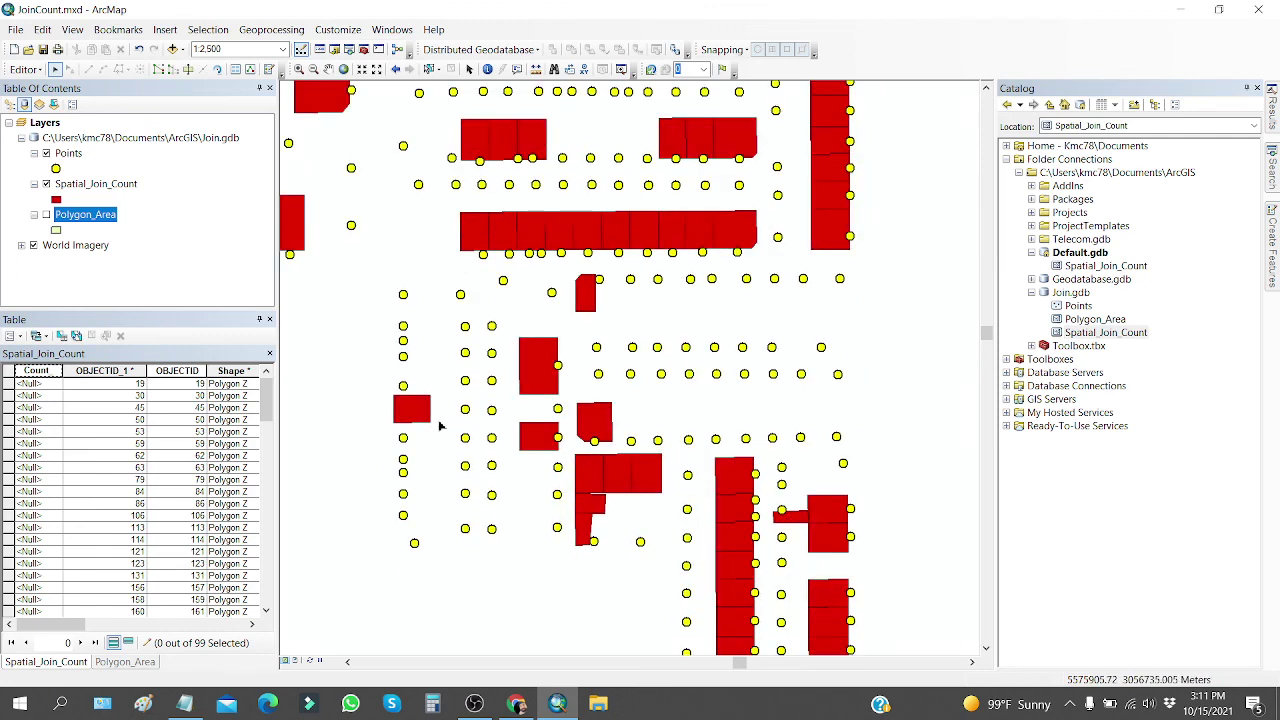
{"action": "left_click", "coordinate": [46, 214]}
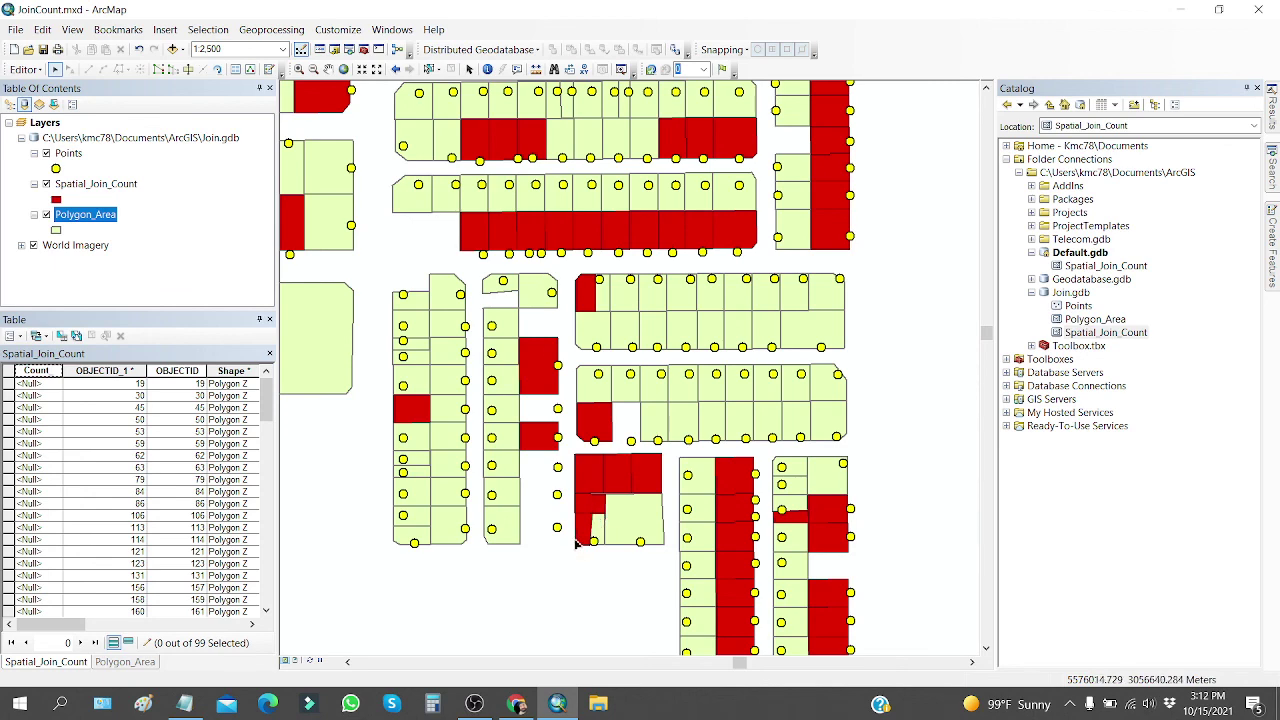
{"action": "scroll", "coordinate": [626, 624], "scroll_direction": "down", "scroll_amount": 2}
{"action": "scroll", "coordinate": [530, 483], "scroll_direction": "down", "scroll_amount": 1}
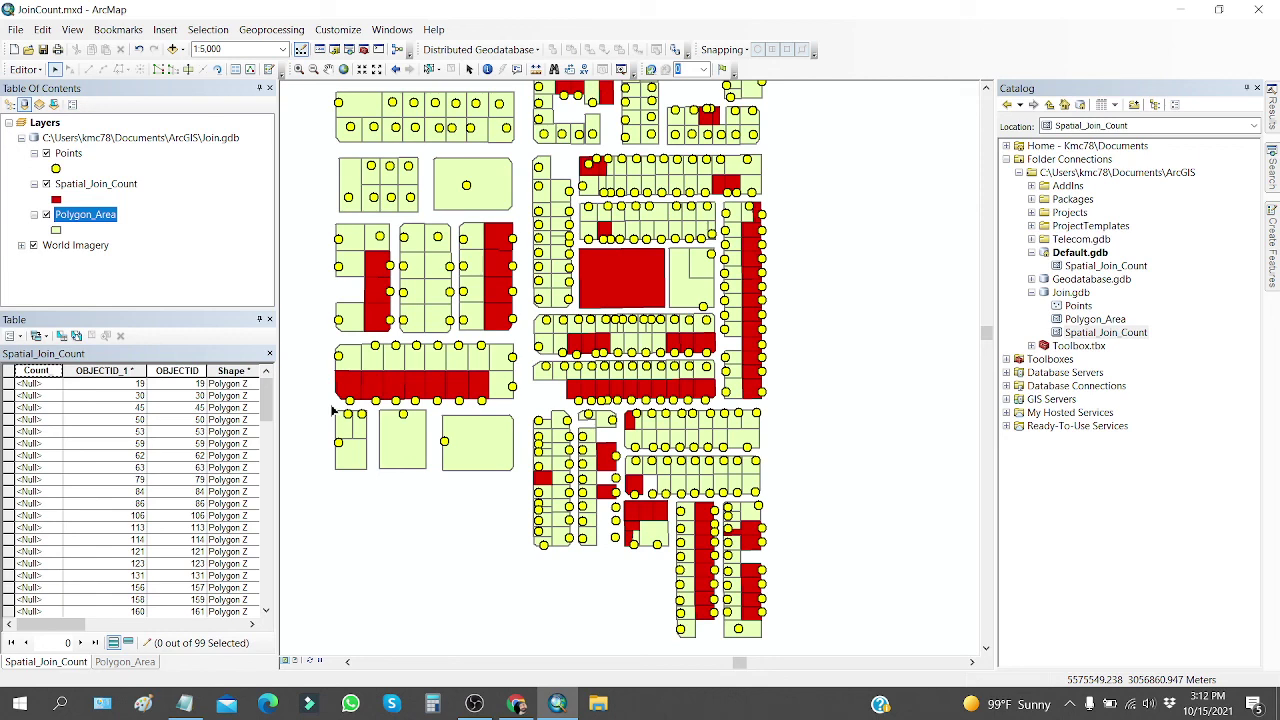
{"action": "left_click", "coordinate": [474, 703]}
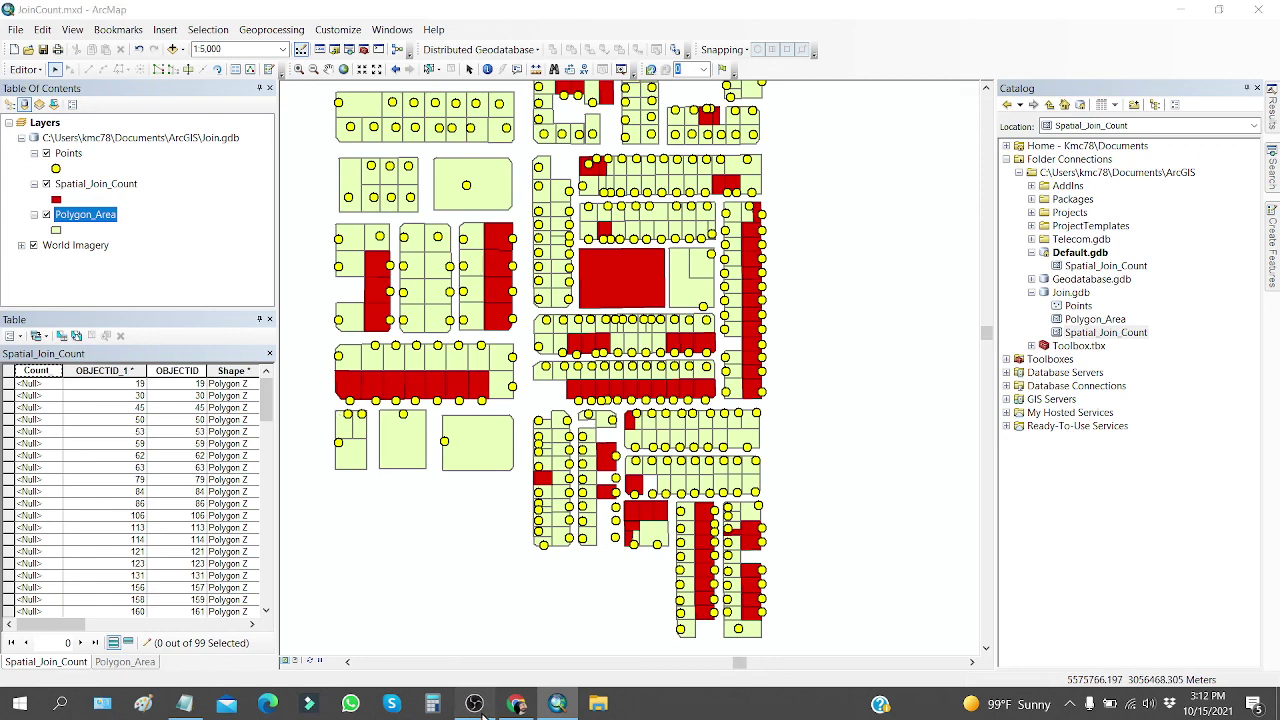